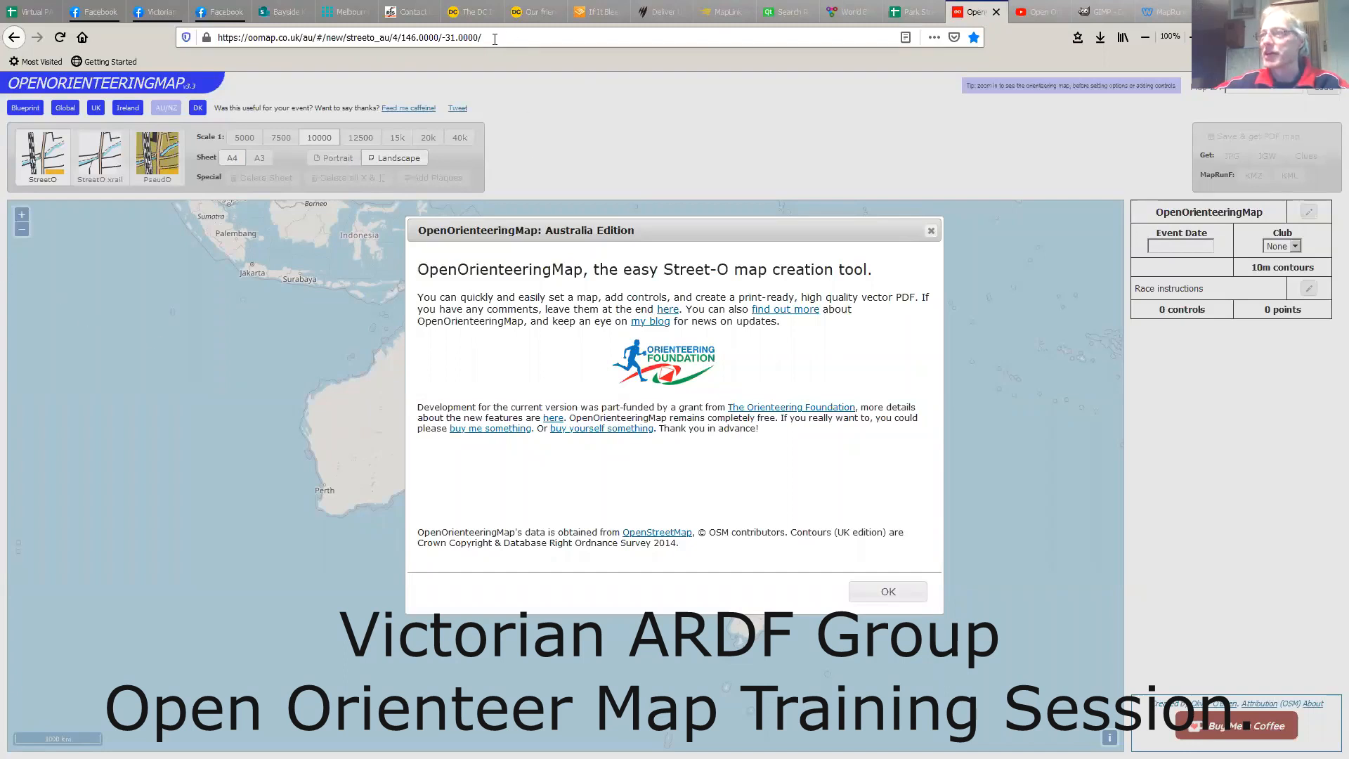
pyautogui.hotkey('ctrl', 'l')
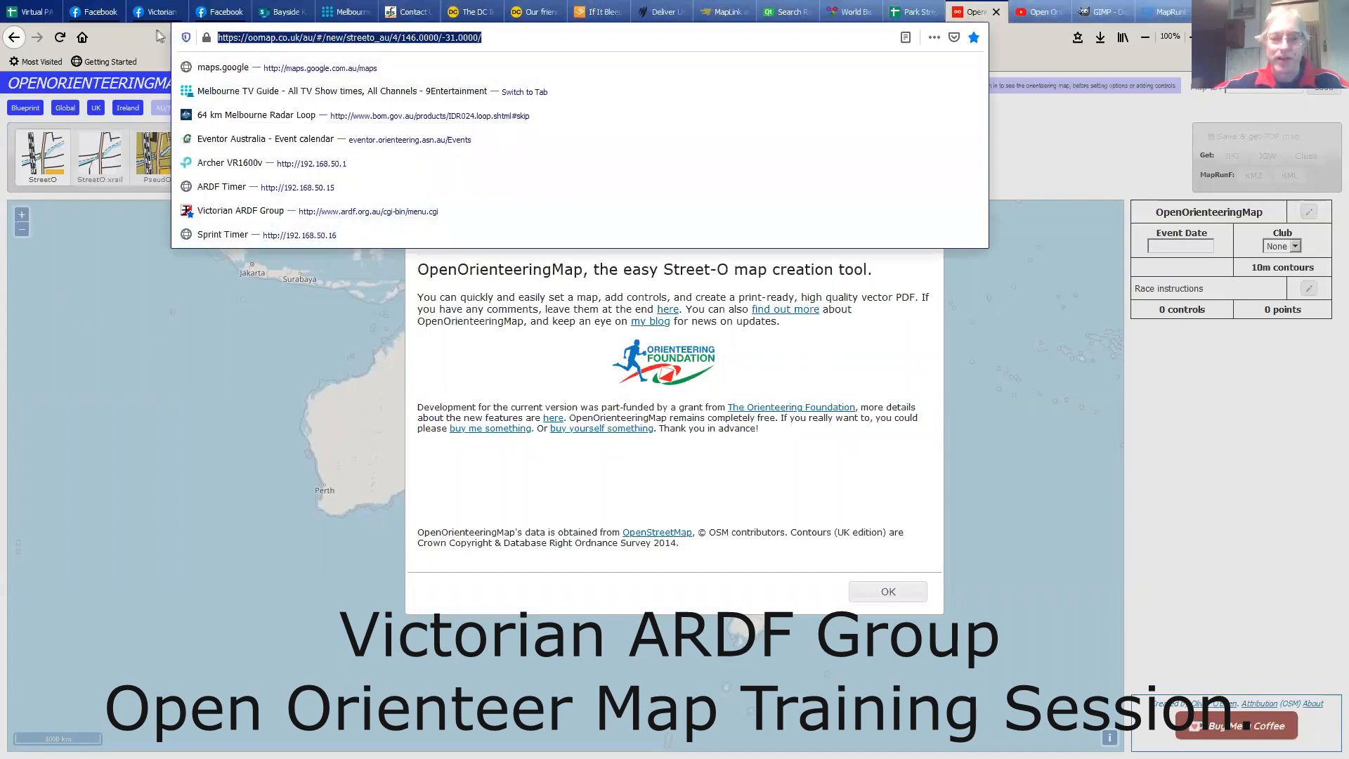
pyautogui.hotkey('alt', 'Tab')
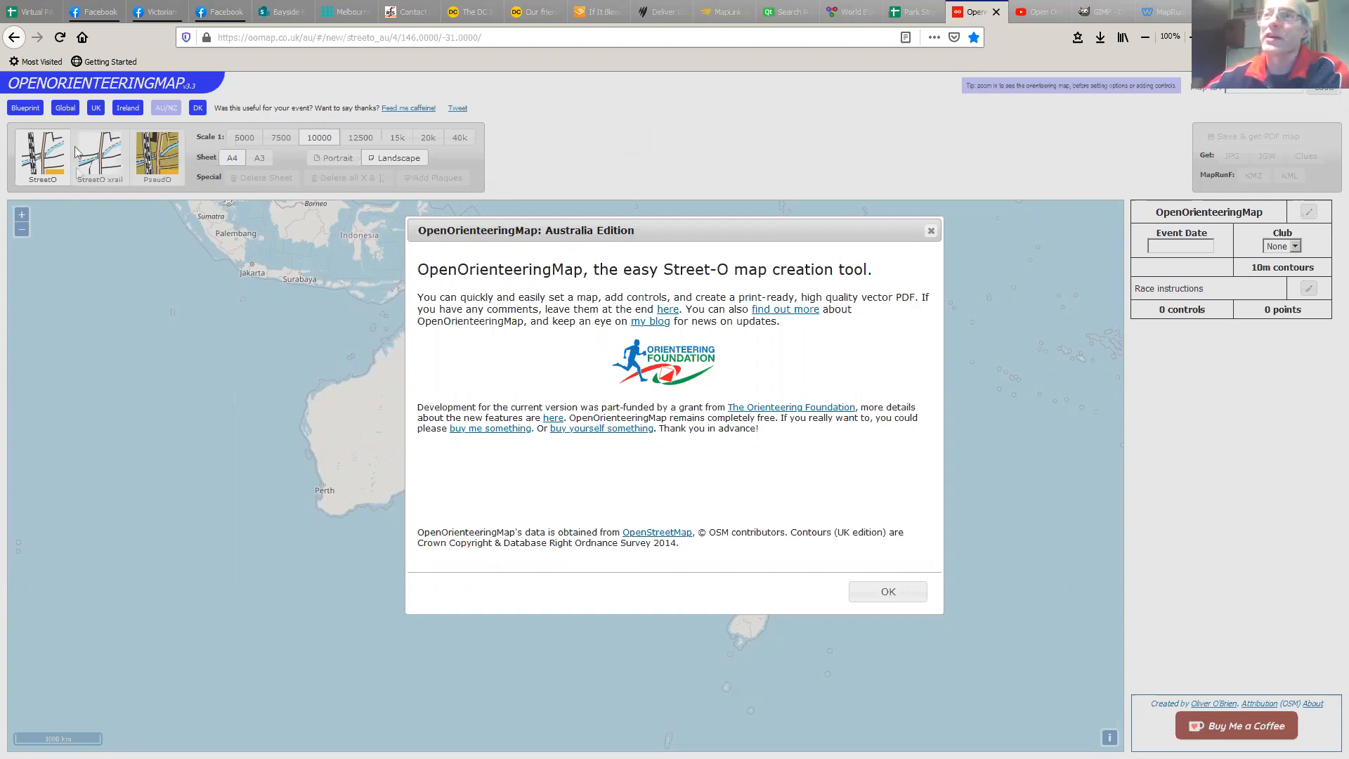
pyautogui.click(66, 108)
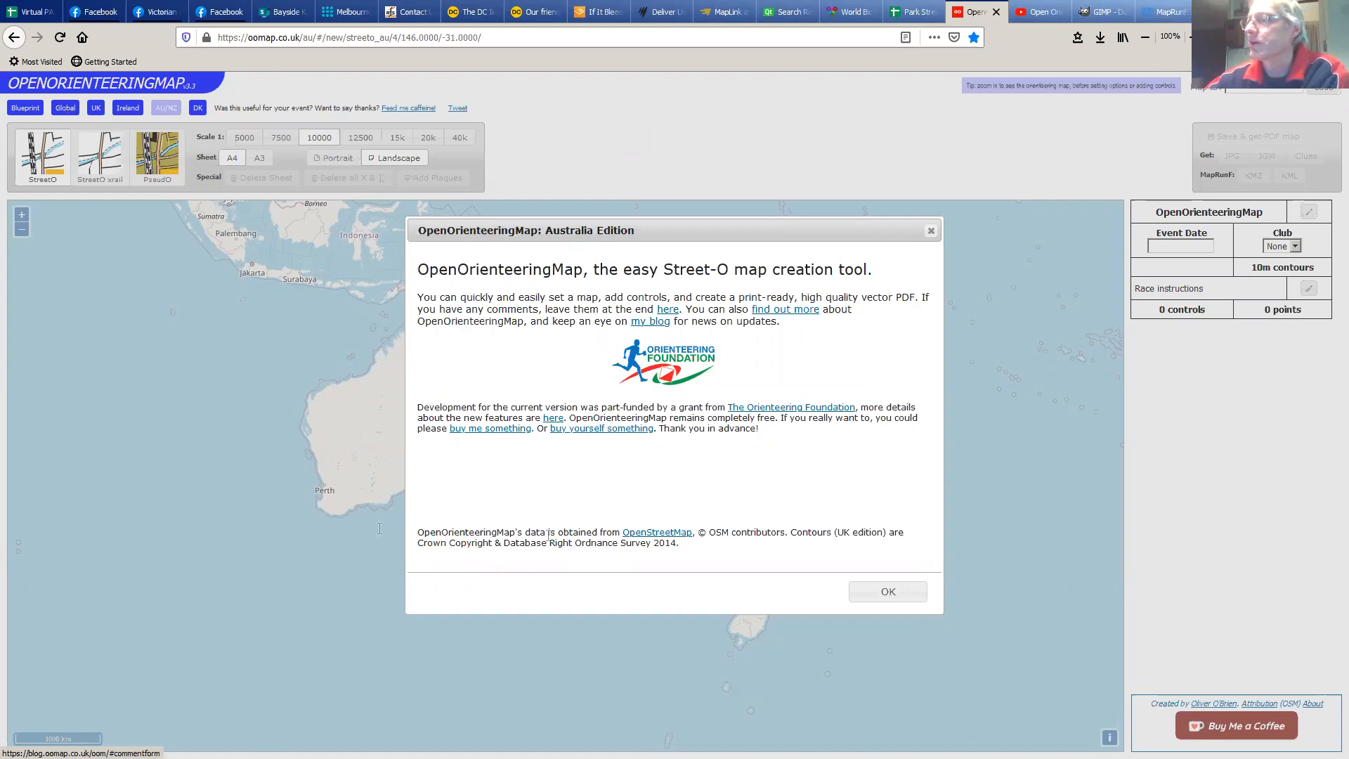
# Dismiss the Australia Edition welcome message and bring Melbourne's bayside and eastern suburbs into view at street-map detail
pyautogui.click(902, 599)
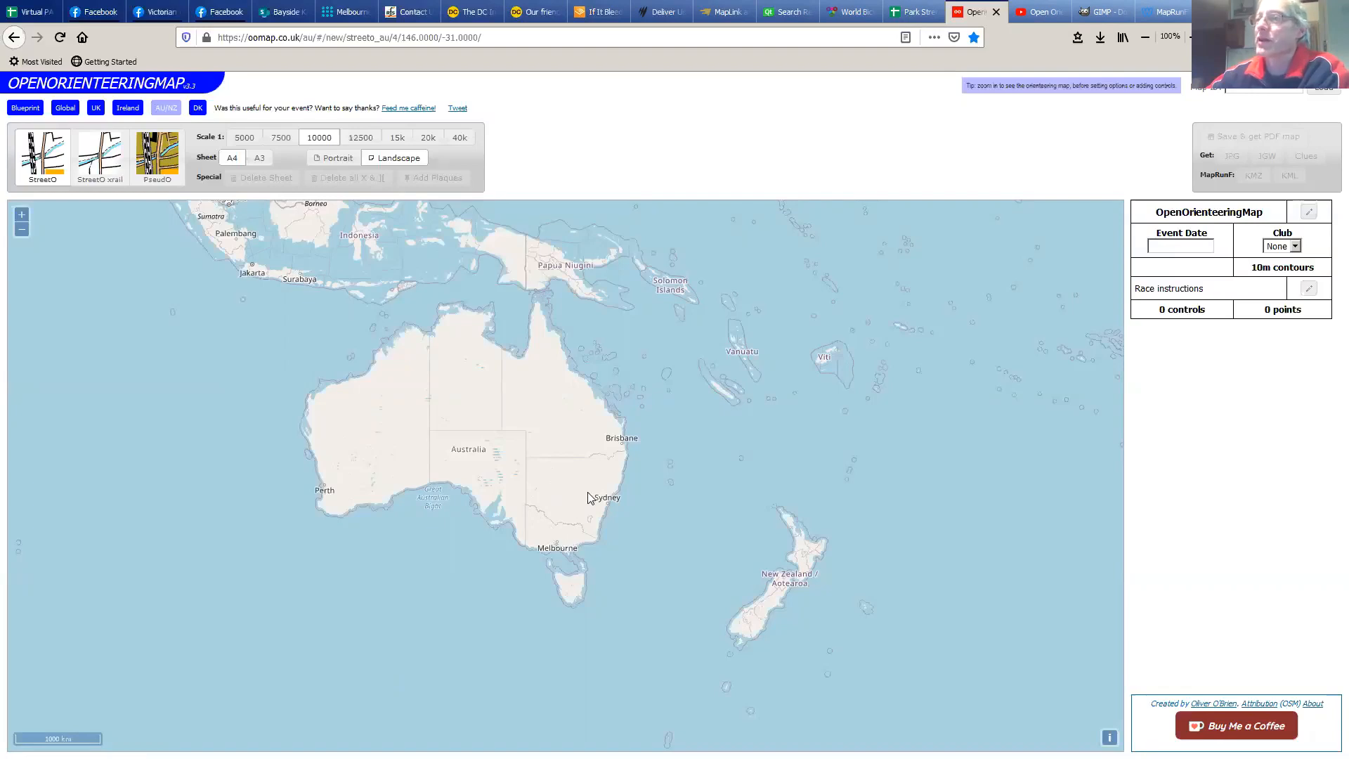
pyautogui.scroll(2, 588, 492)
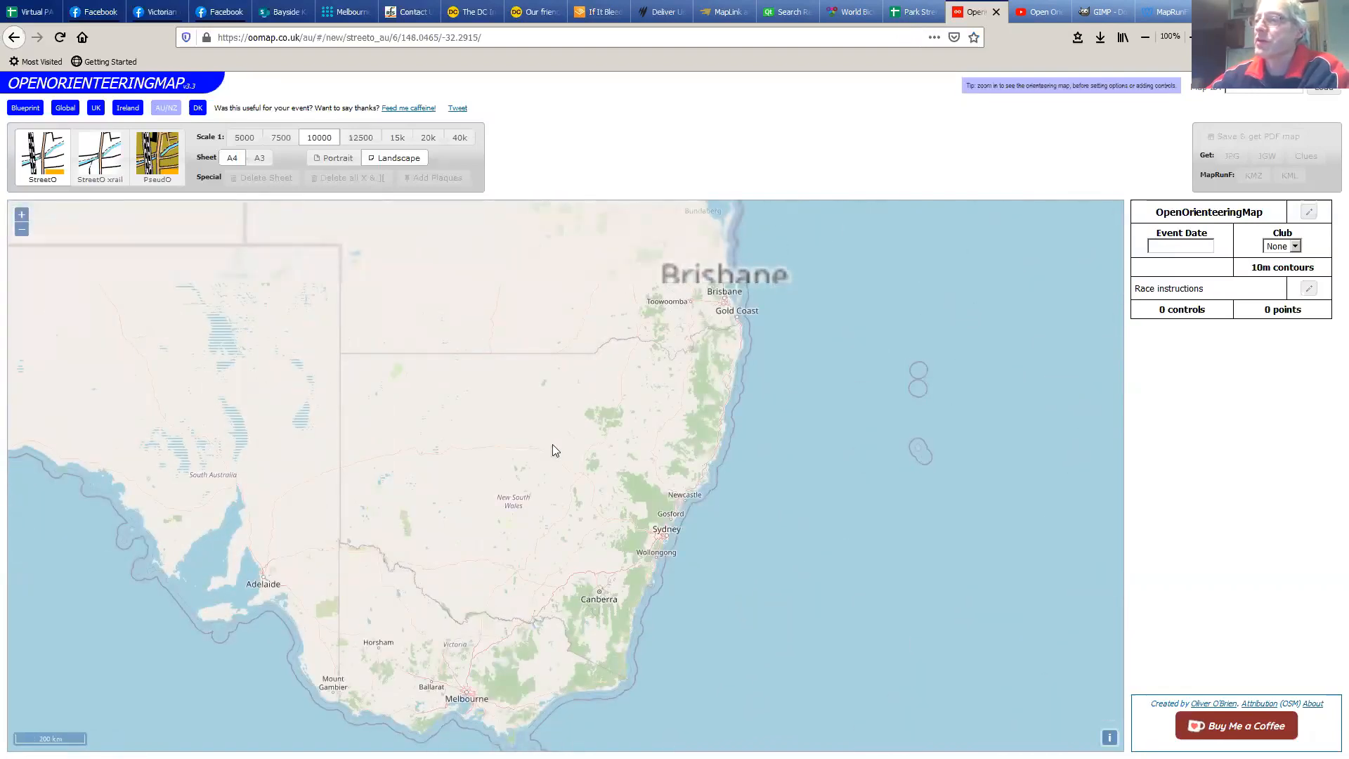
pyautogui.scroll(3, 551, 445)
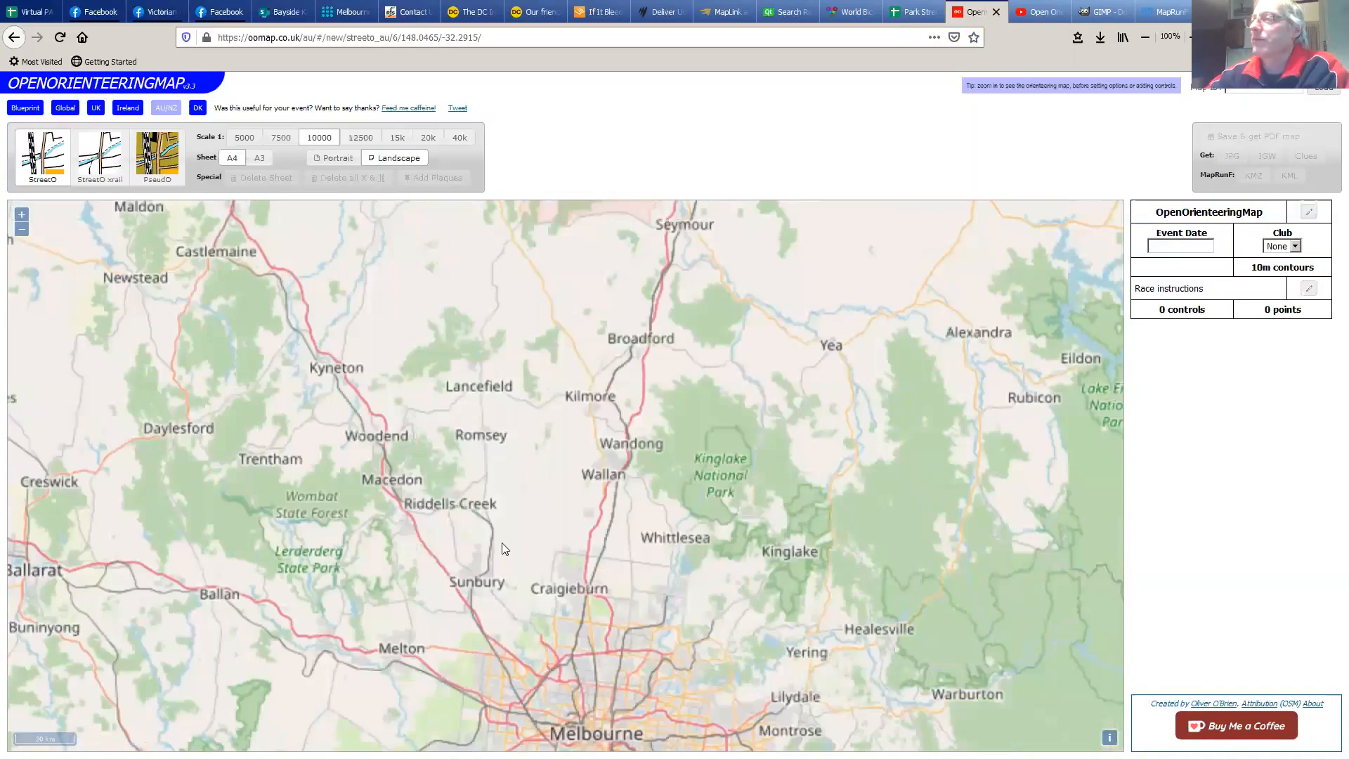
pyautogui.moveTo(633, 515); pyautogui.dragTo(532, 439)
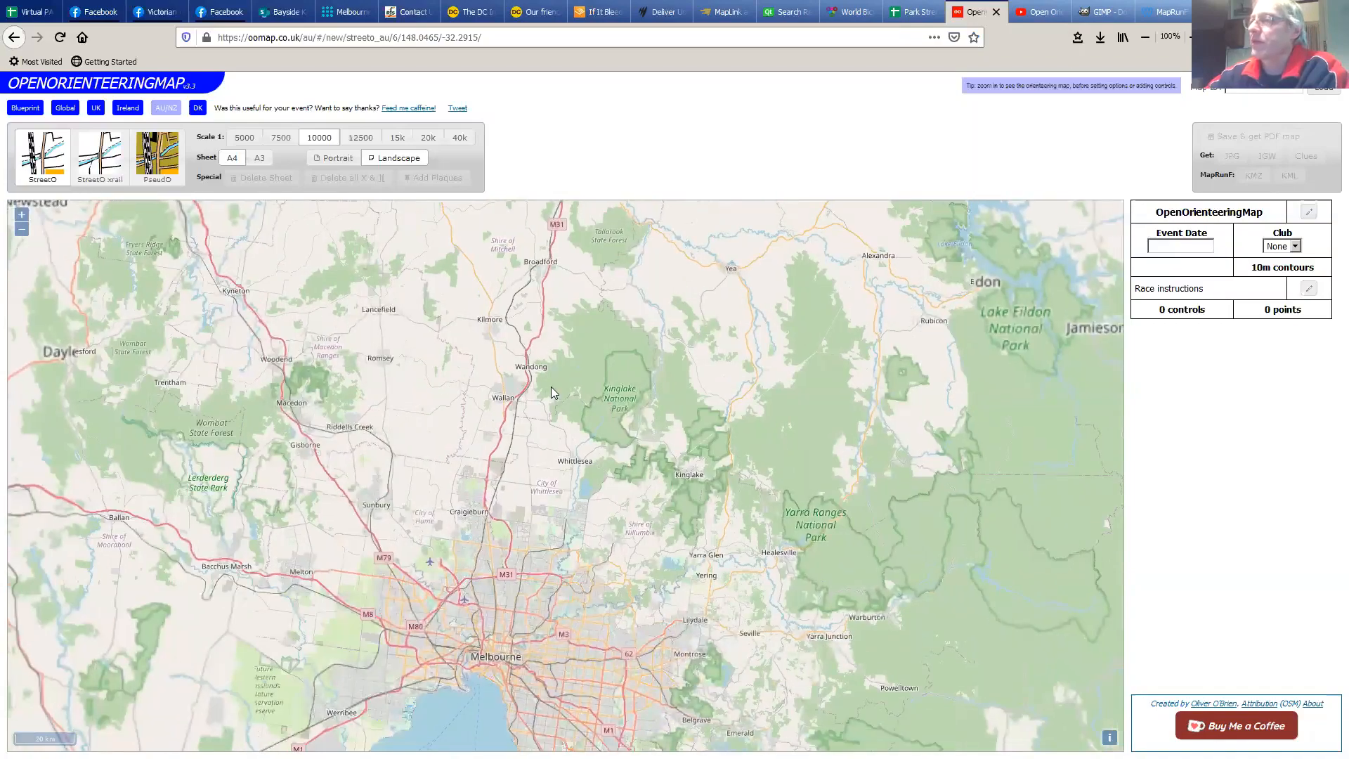
pyautogui.moveTo(570, 515); pyautogui.dragTo(551, 386)
pyautogui.moveTo(577, 541); pyautogui.dragTo(708, 289)
pyautogui.scroll(2, 658, 318)
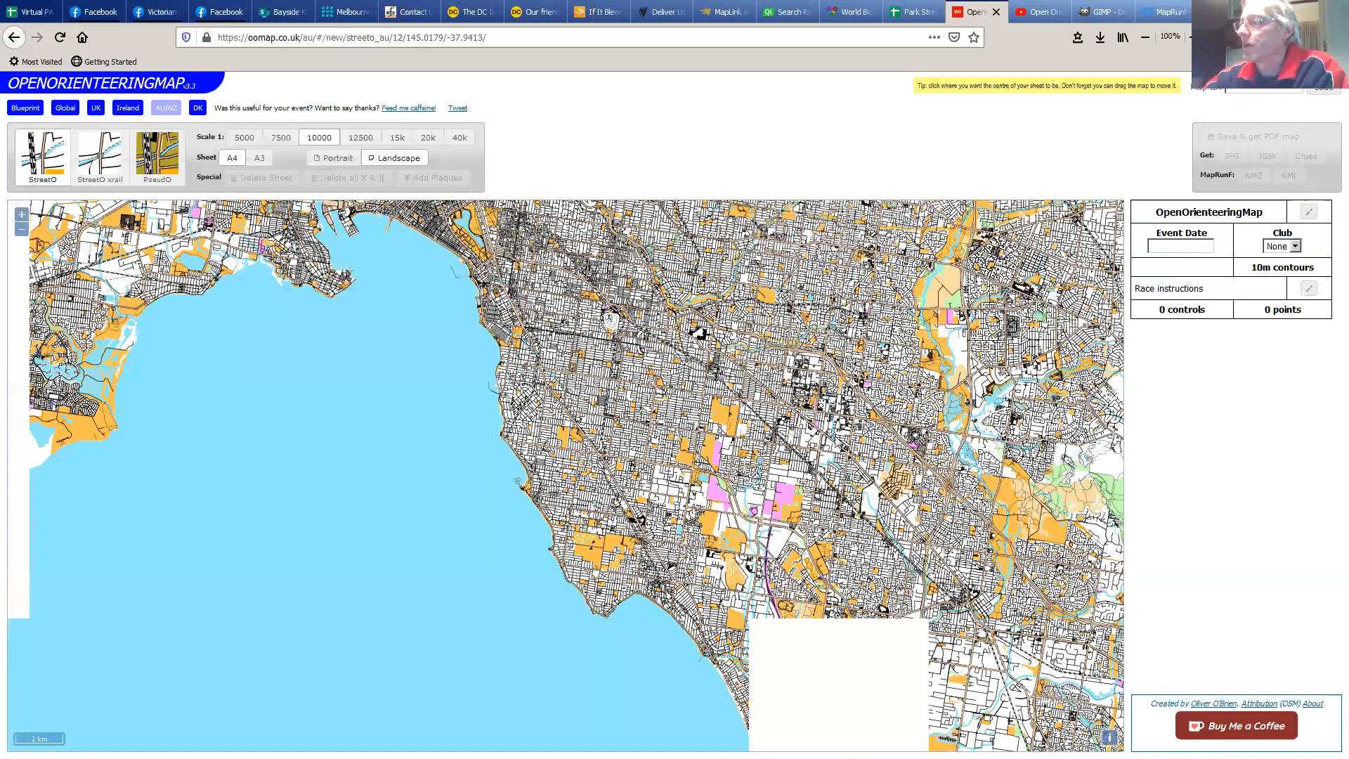
# Examine the street map of Melbourne's eastern suburbs and the forested hills beyond for a suitable event area
pyautogui.moveTo(815, 532); pyautogui.dragTo(562, 701)
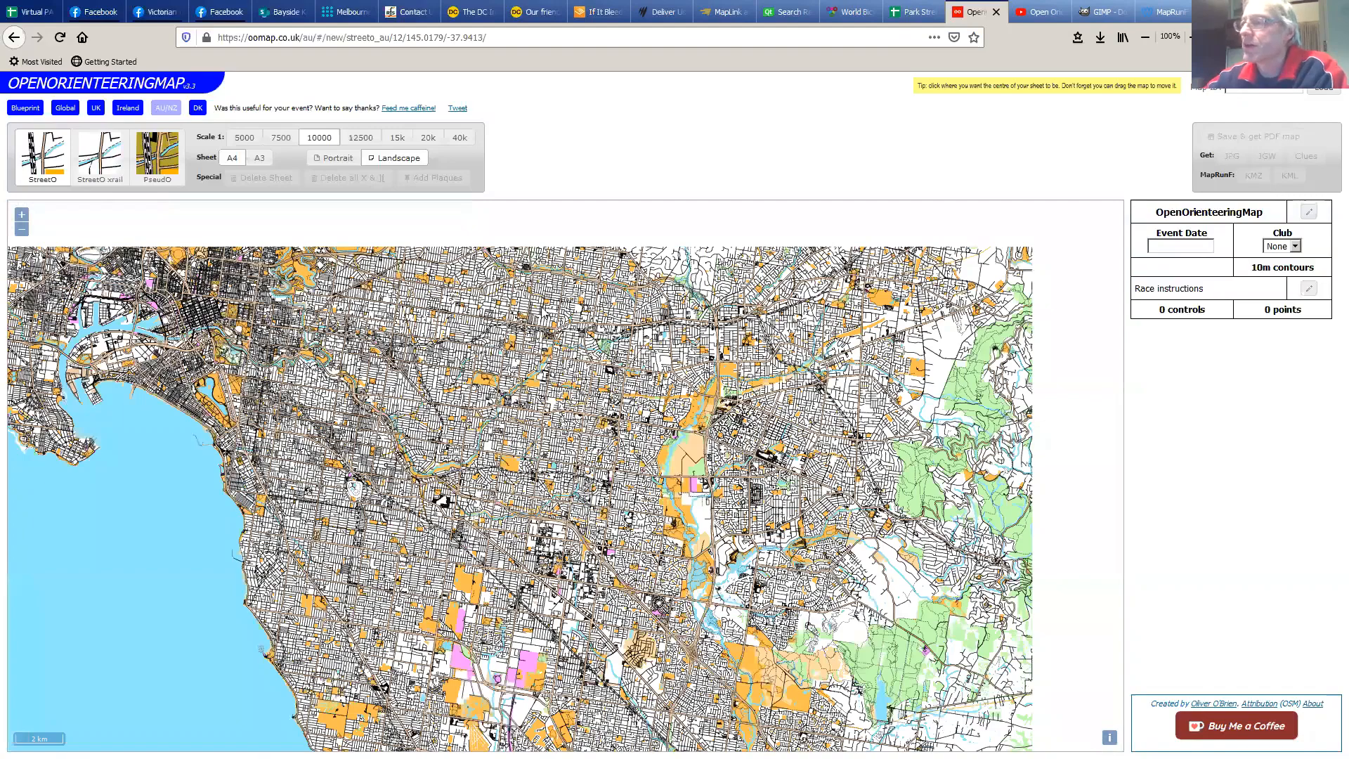
pyautogui.moveTo(562, 701); pyautogui.dragTo(447, 725)
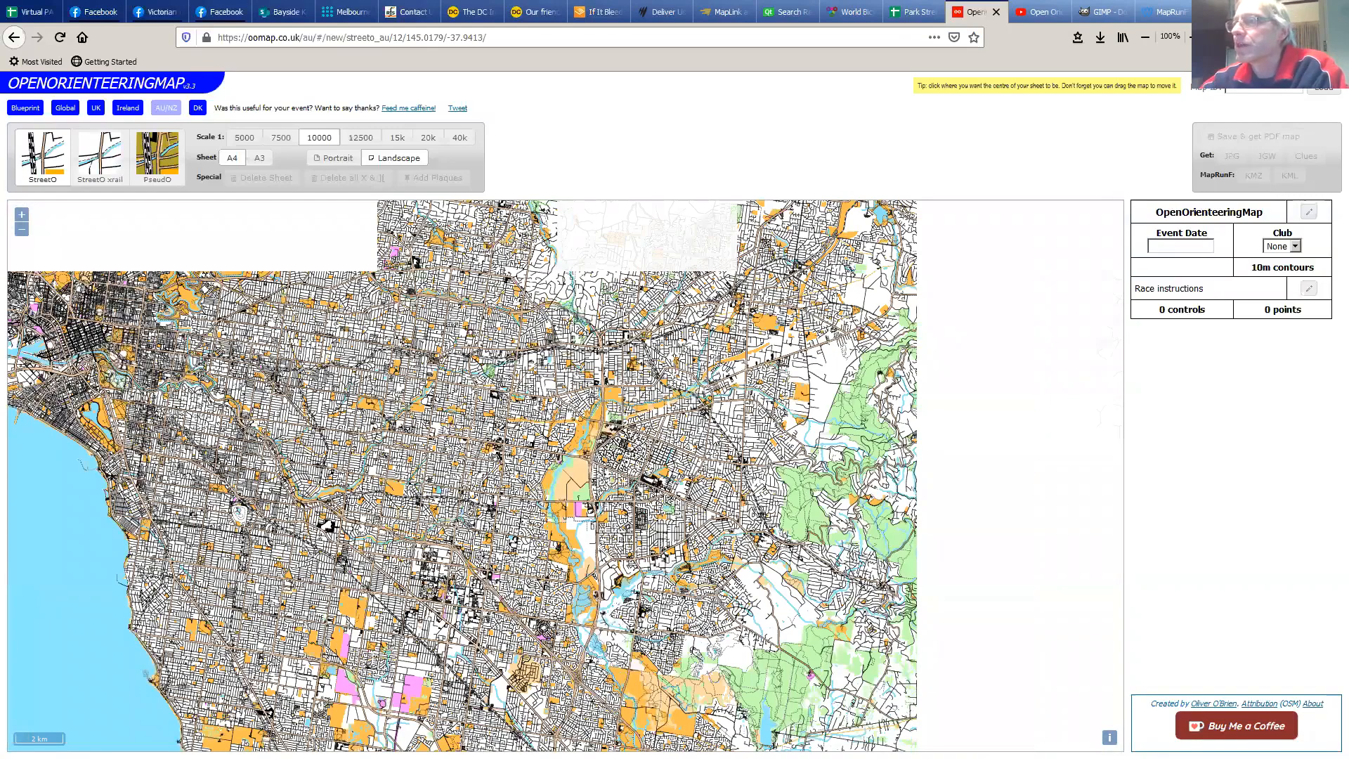
pyautogui.moveTo(957, 613); pyautogui.dragTo(691, 434)
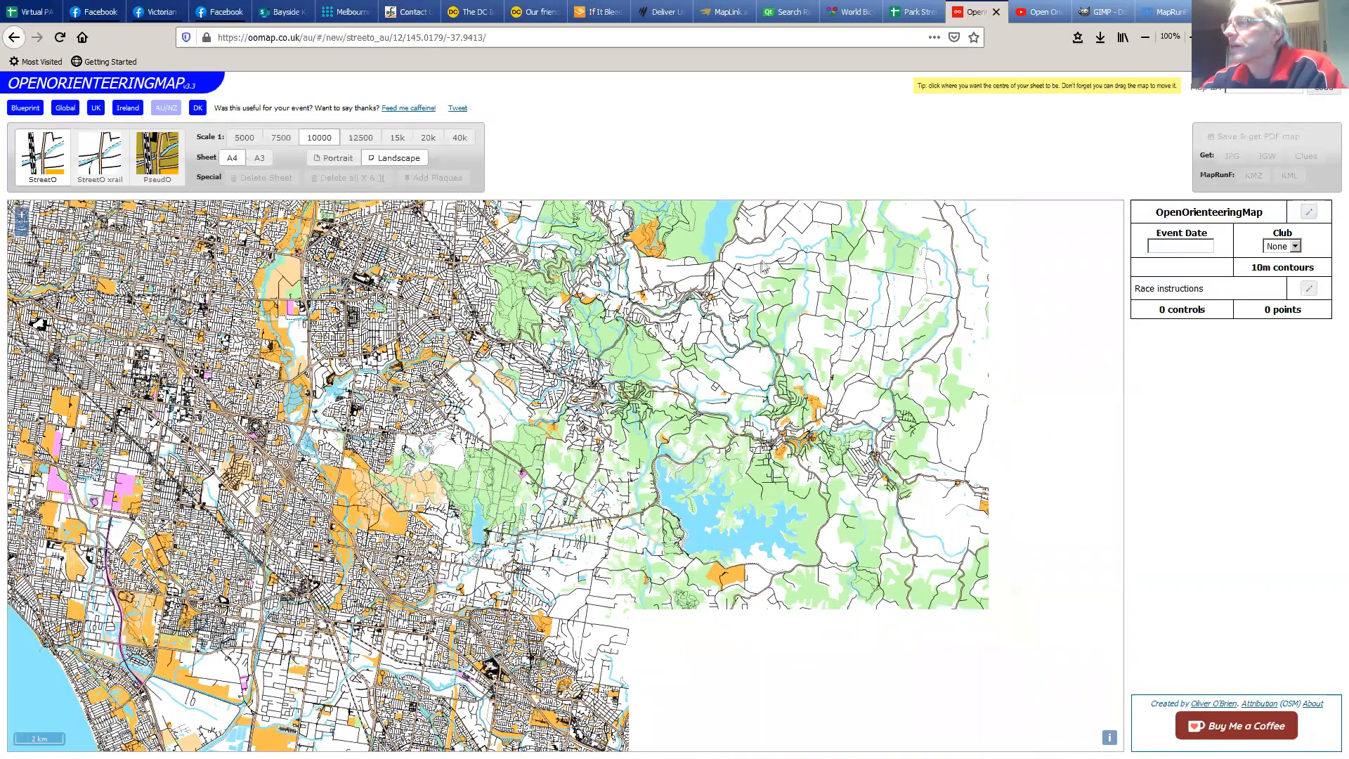
pyautogui.moveTo(496, 290); pyautogui.dragTo(666, 415)
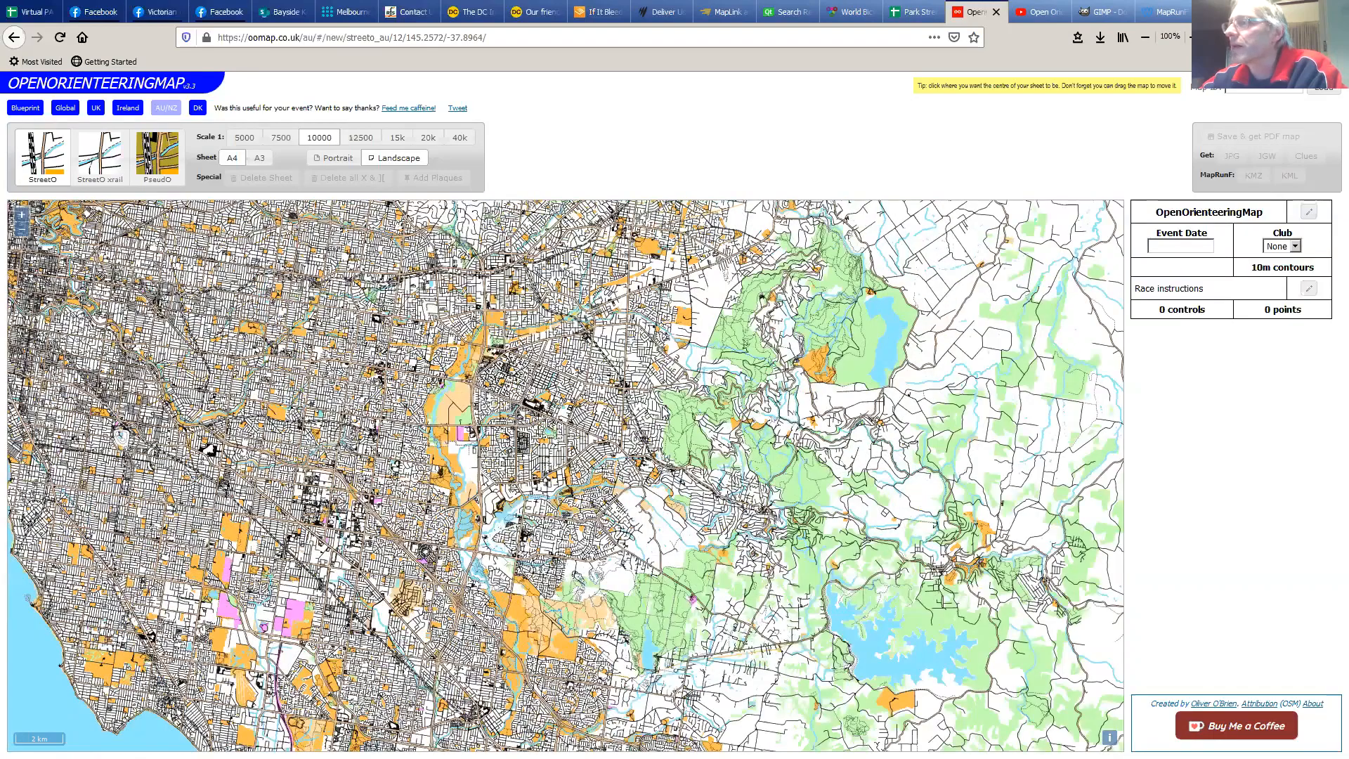
pyautogui.scroll(1, 689, 404)
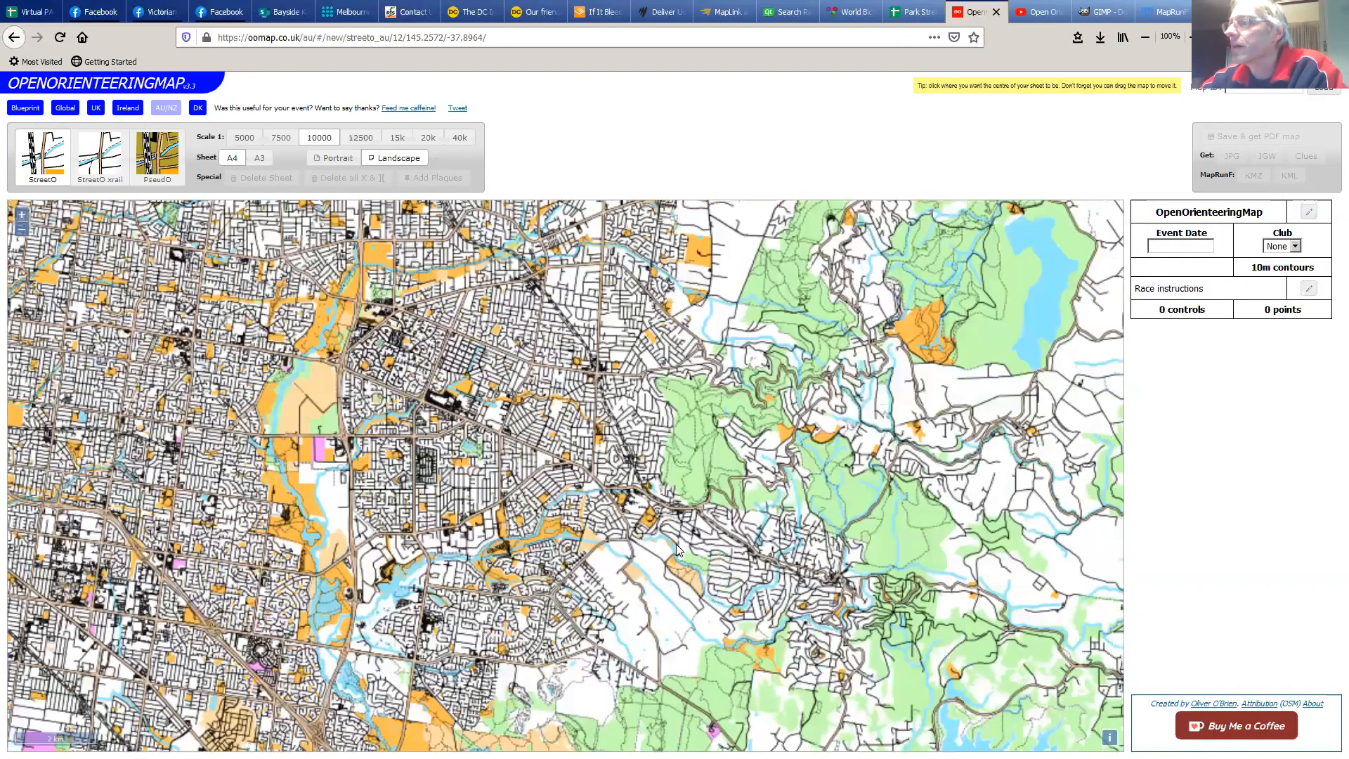
pyautogui.scroll(1, 653, 484)
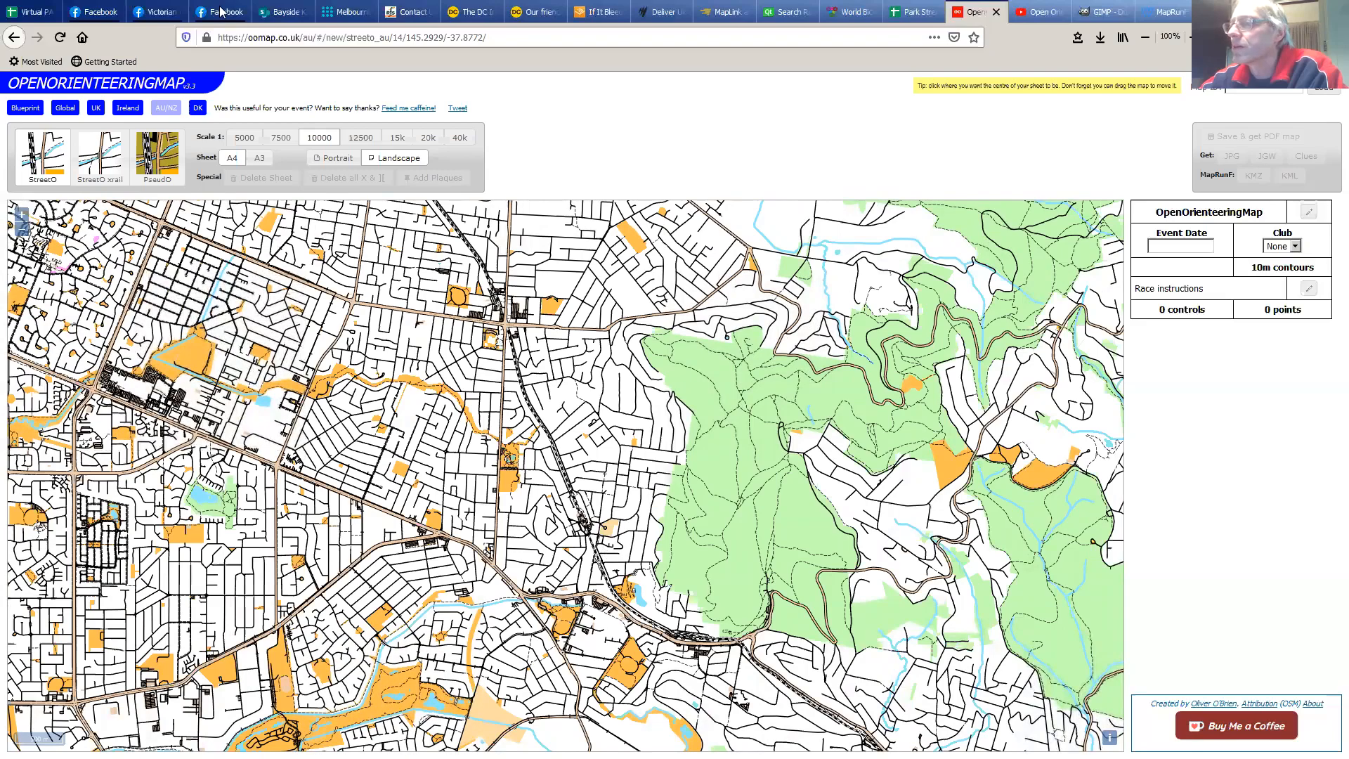
pyautogui.moveTo(509, 484); pyautogui.dragTo(341, 725)
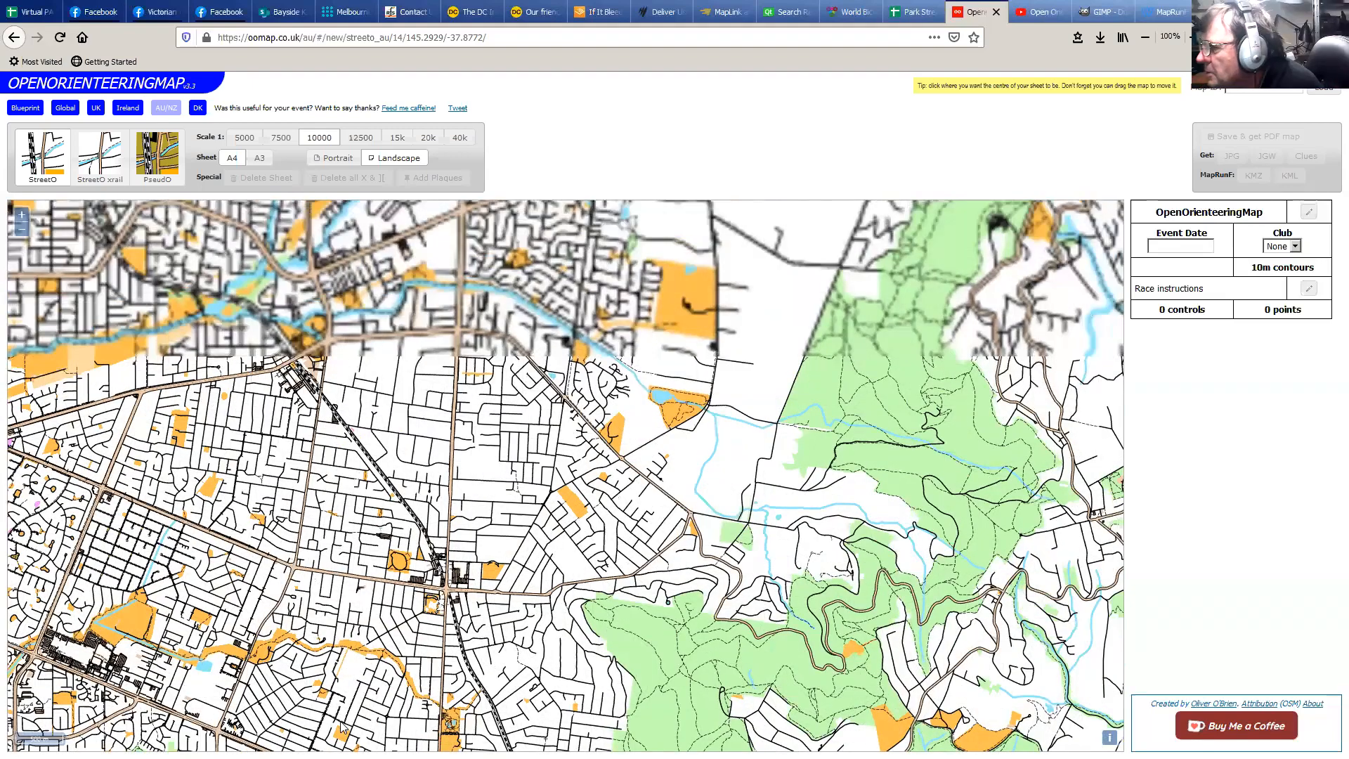
pyautogui.moveTo(830, 398); pyautogui.dragTo(709, 521)
pyautogui.moveTo(743, 286); pyautogui.dragTo(661, 472)
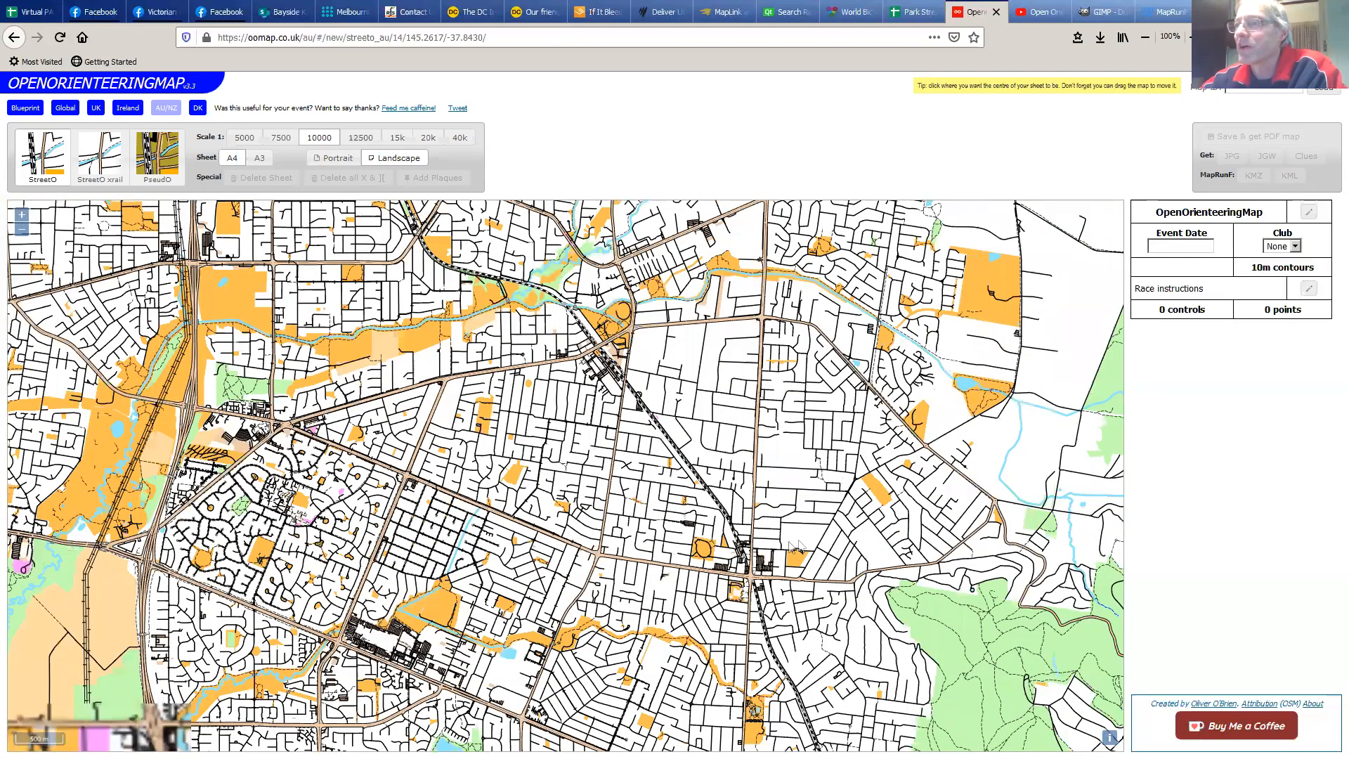
pyautogui.moveTo(634, 629); pyautogui.dragTo(802, 648)
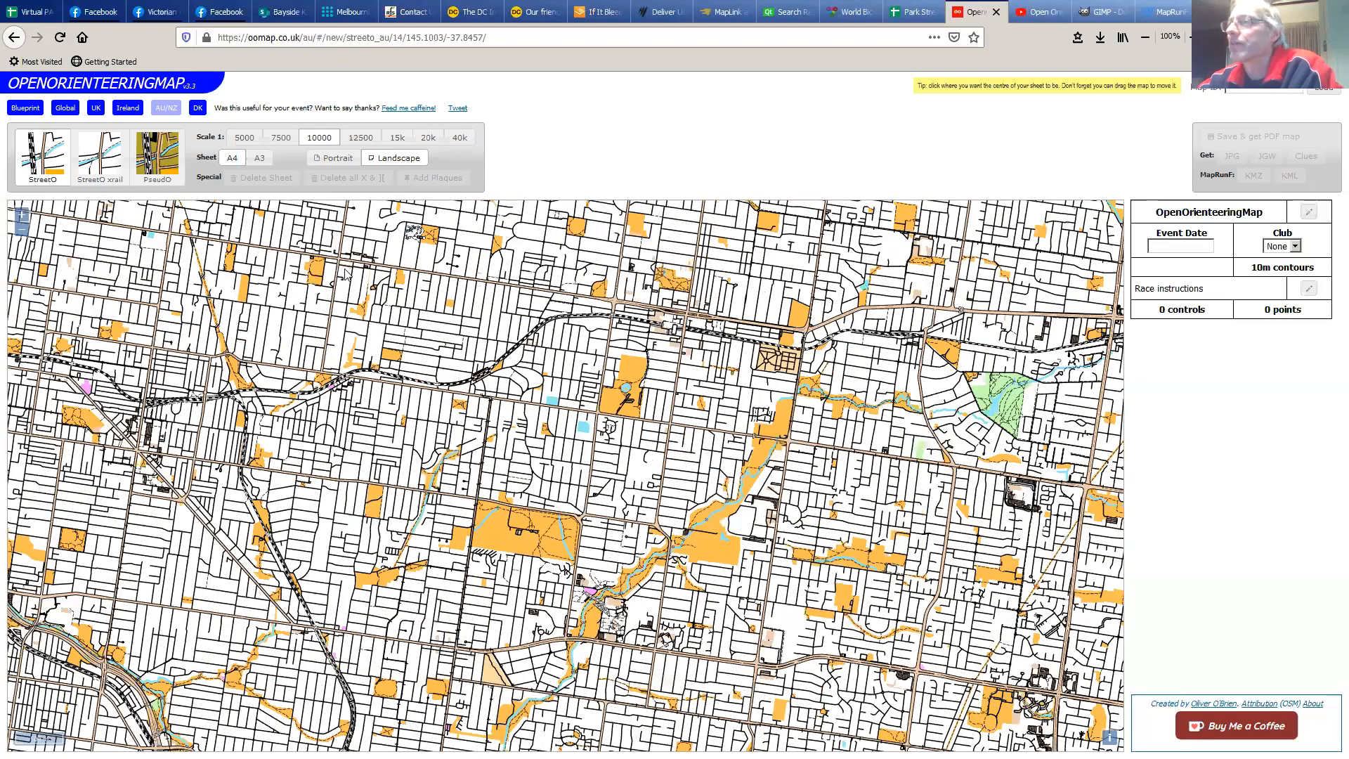
# Examine the creek corridor and adjoining parkland beside the freeway, comparing its paths and open areas at closer scale
pyautogui.moveTo(344, 278); pyautogui.dragTo(192, 545)
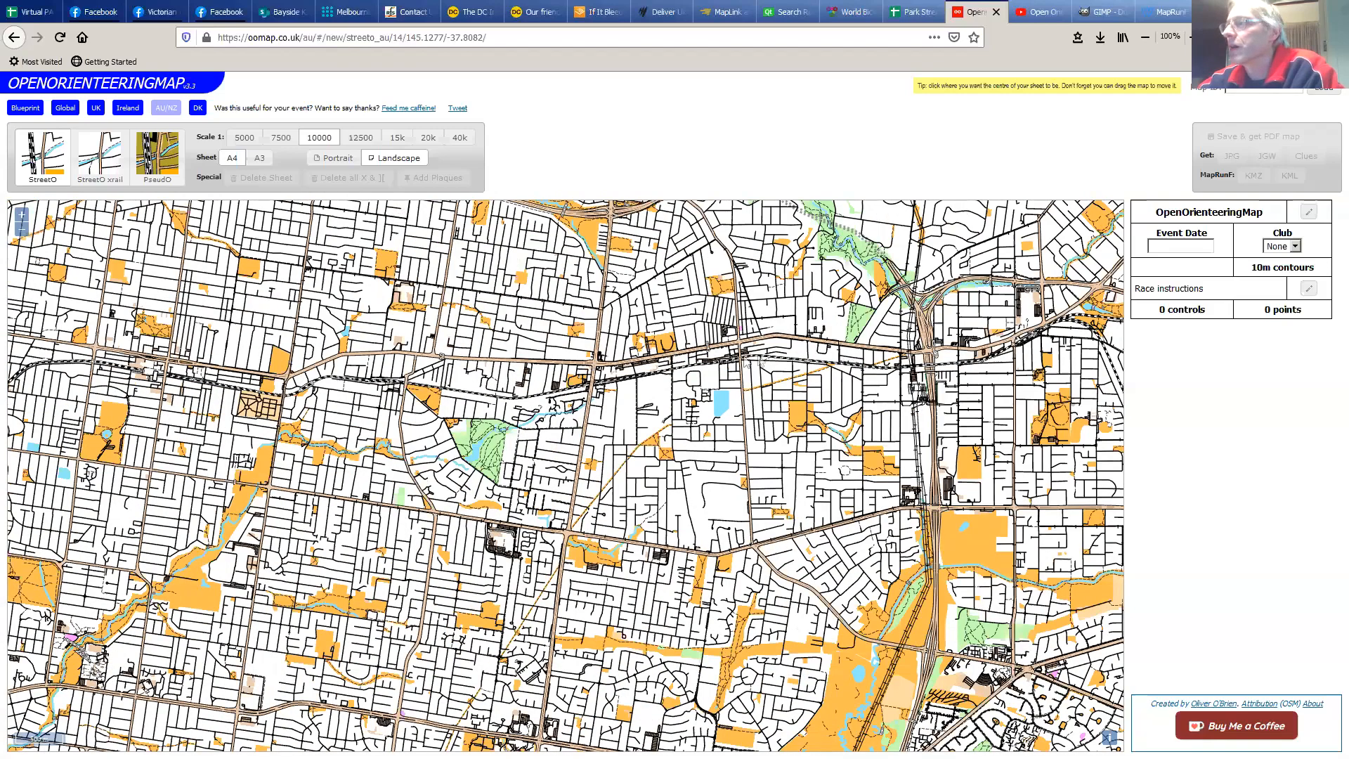
pyautogui.moveTo(413, 390); pyautogui.dragTo(470, 311)
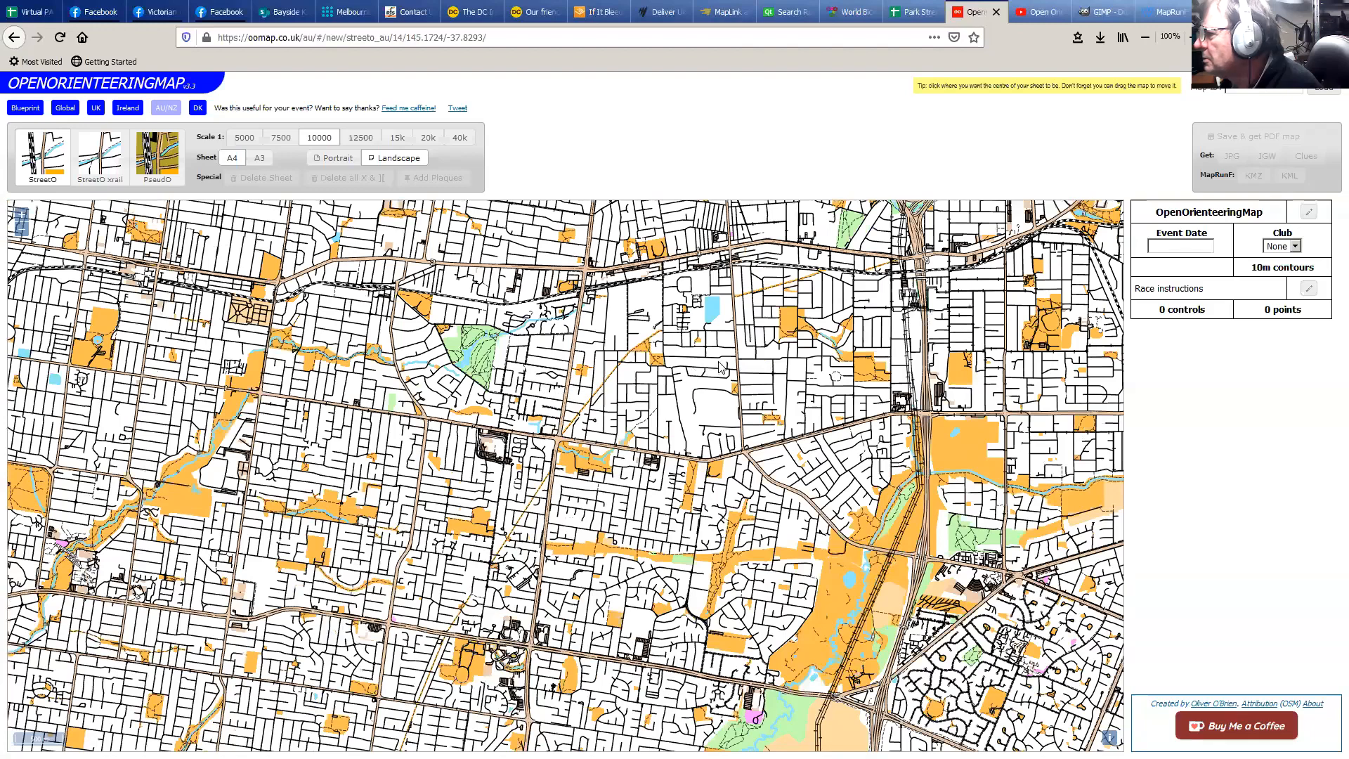
pyautogui.moveTo(710, 375); pyautogui.dragTo(581, 300)
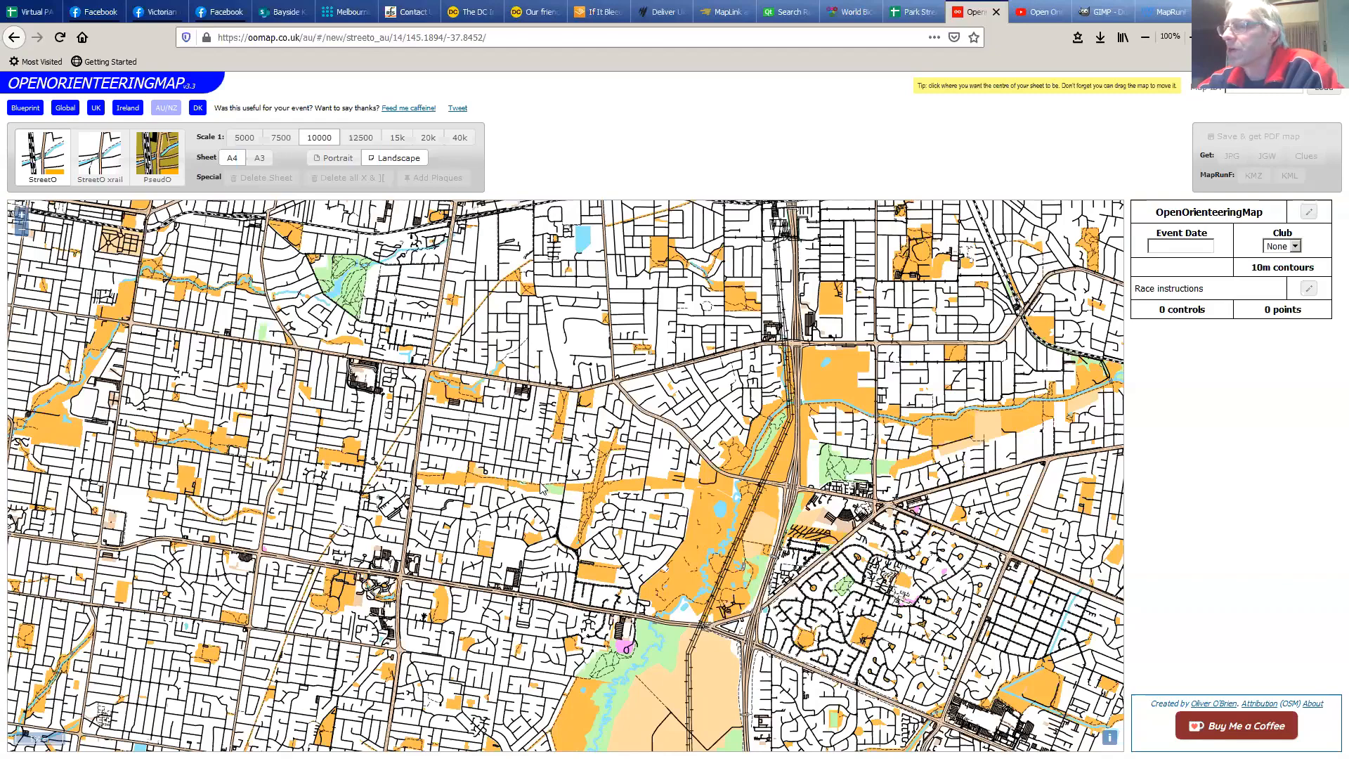
pyautogui.moveTo(662, 276); pyautogui.dragTo(663, 271)
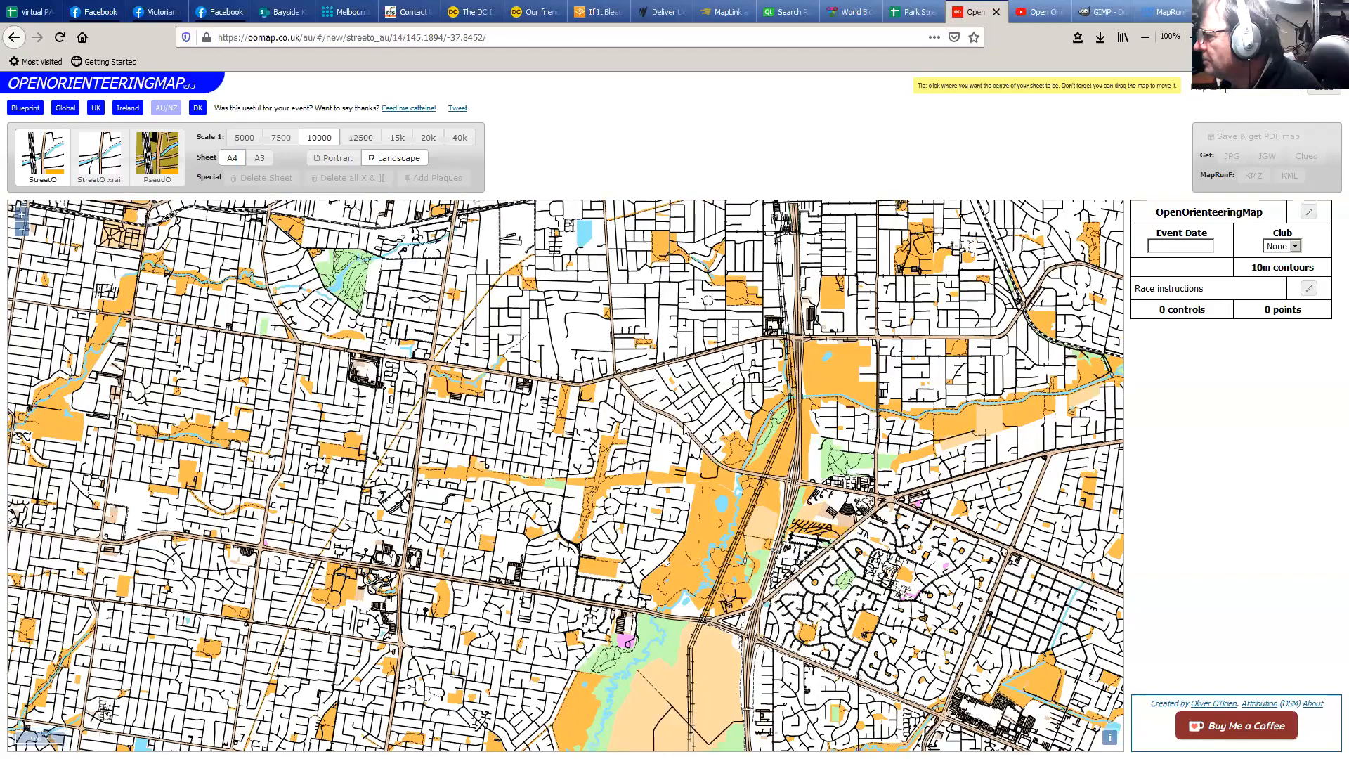
pyautogui.moveTo(638, 480); pyautogui.dragTo(653, 429)
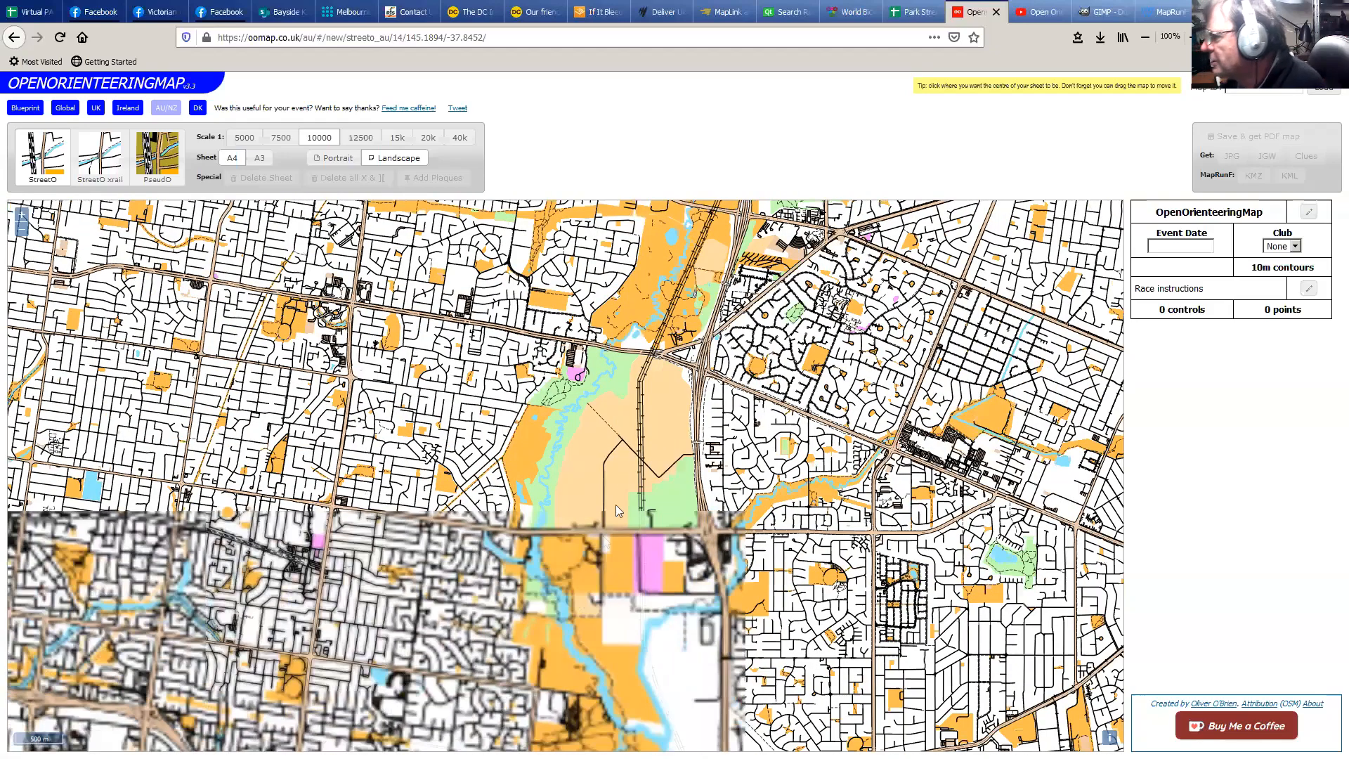
pyautogui.moveTo(611, 358); pyautogui.dragTo(634, 341)
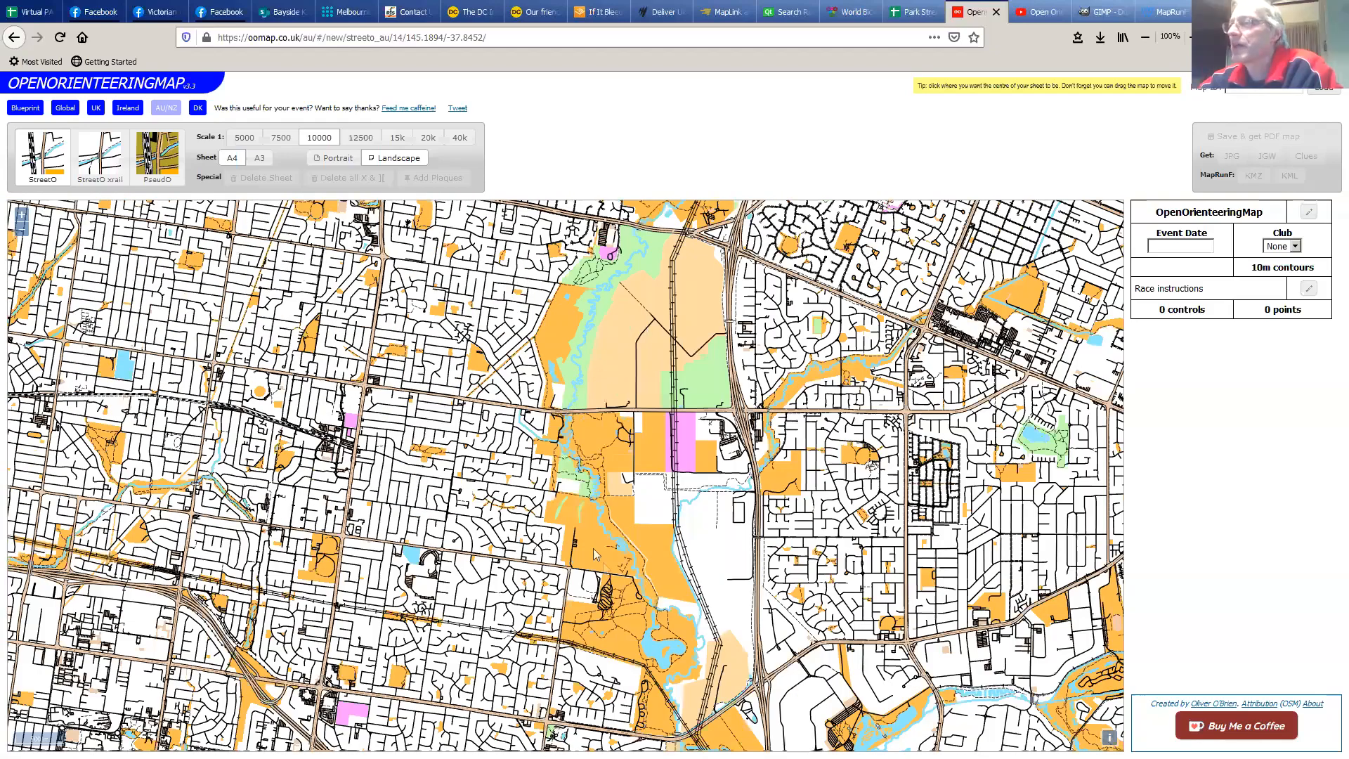
pyautogui.moveTo(565, 580); pyautogui.dragTo(575, 537)
pyautogui.moveTo(591, 411); pyautogui.dragTo(575, 538)
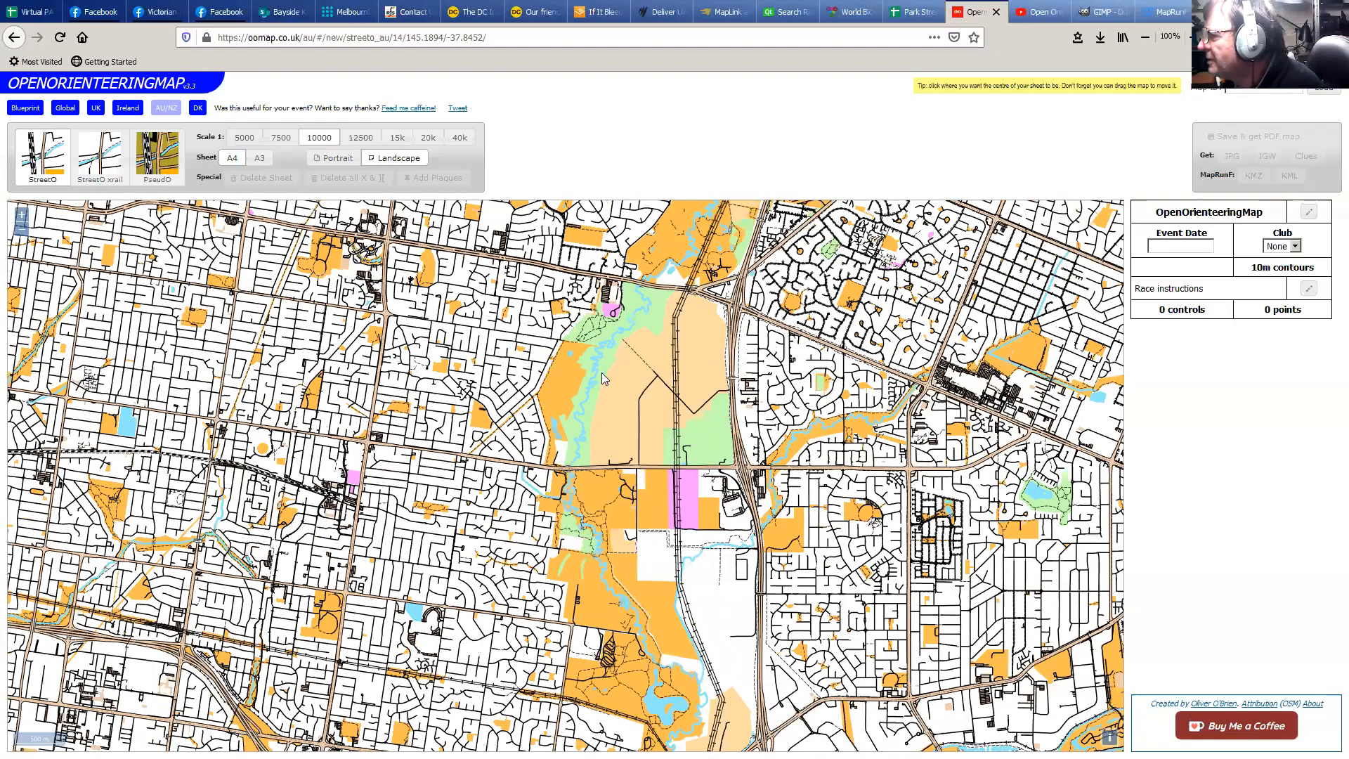
pyautogui.scroll(2, 601, 372)
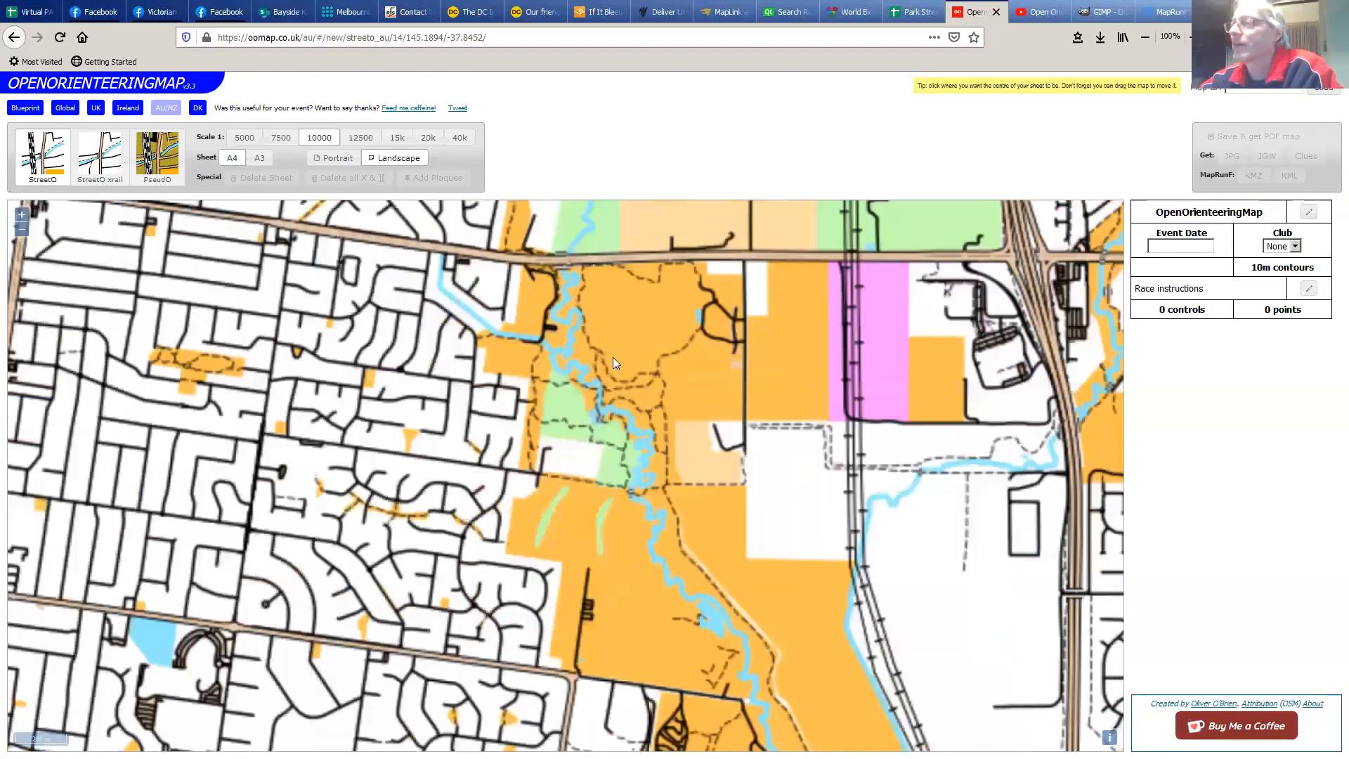
pyautogui.scroll(-2, 613, 358)
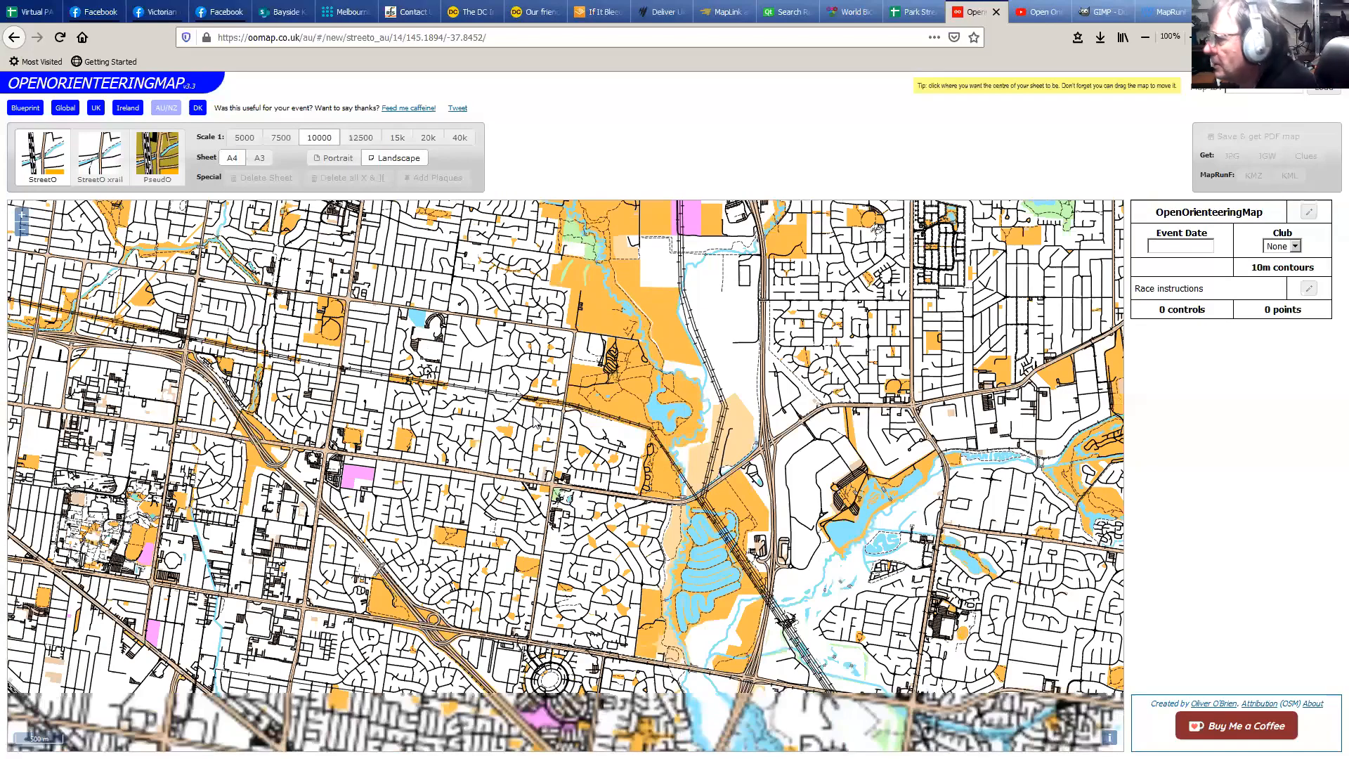
pyautogui.moveTo(613, 241); pyautogui.dragTo(599, 374)
pyautogui.scroll(2, 553, 415)
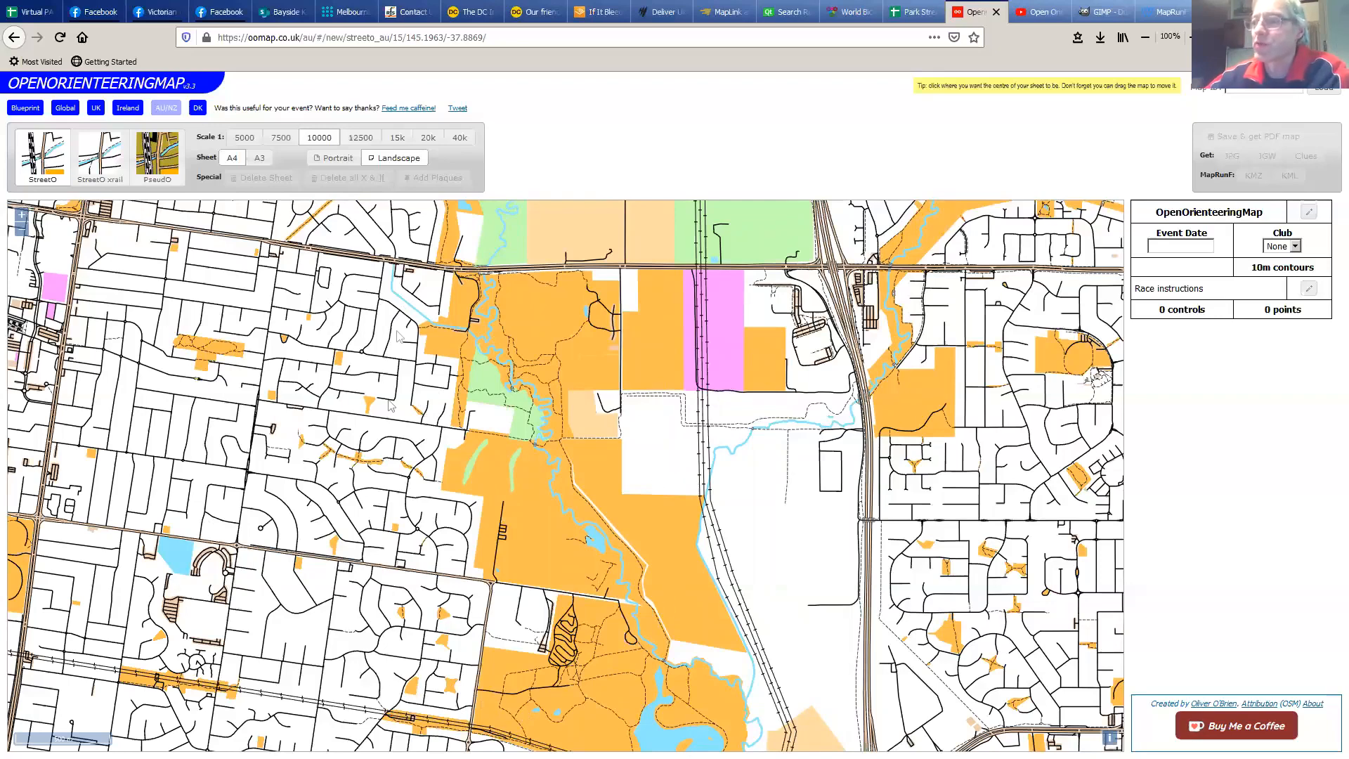
# Switch the map style to PseudO and place a map sheet centred on the creek in the parkland south of the main road
pyautogui.click(171, 165)
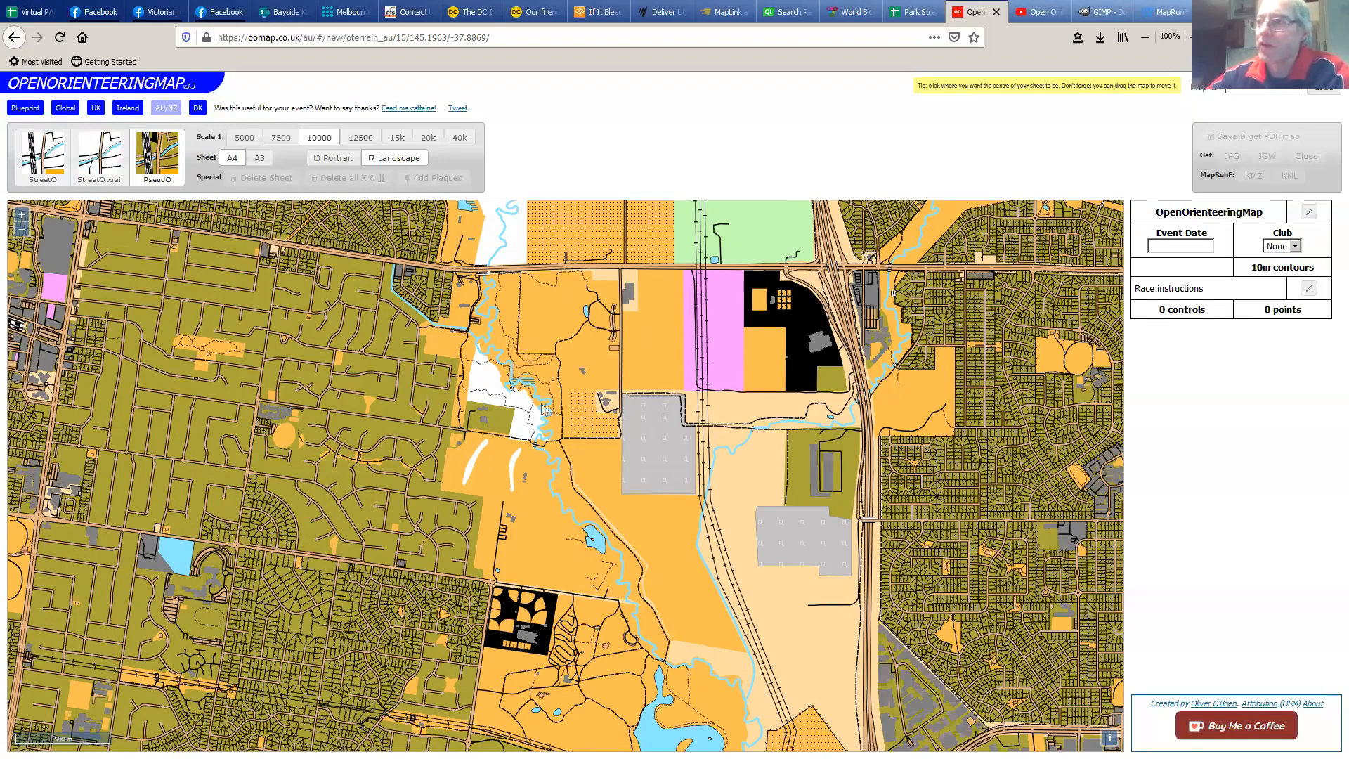
pyautogui.click(511, 383)
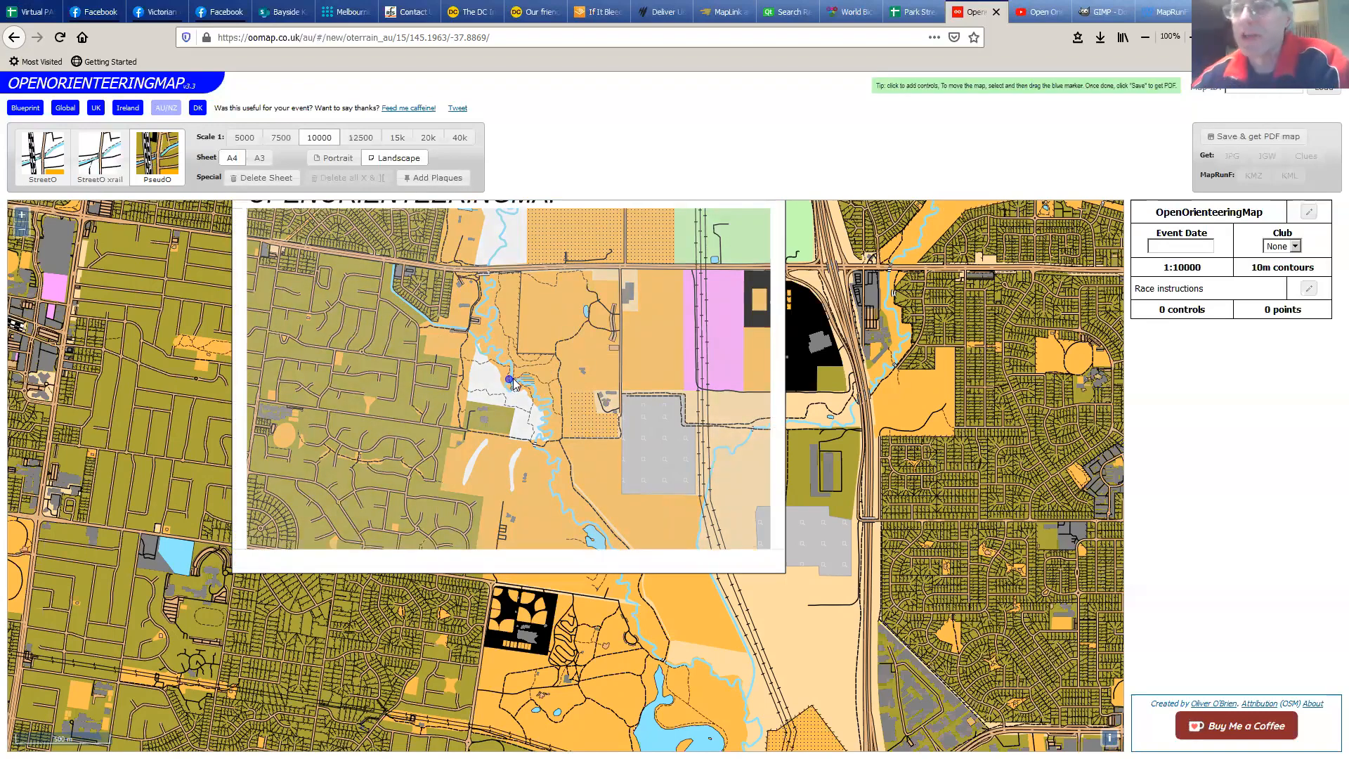
# Set the map sheet to portrait orientation at a scale of 1:5000
pyautogui.moveTo(198, 294); pyautogui.dragTo(579, 566)
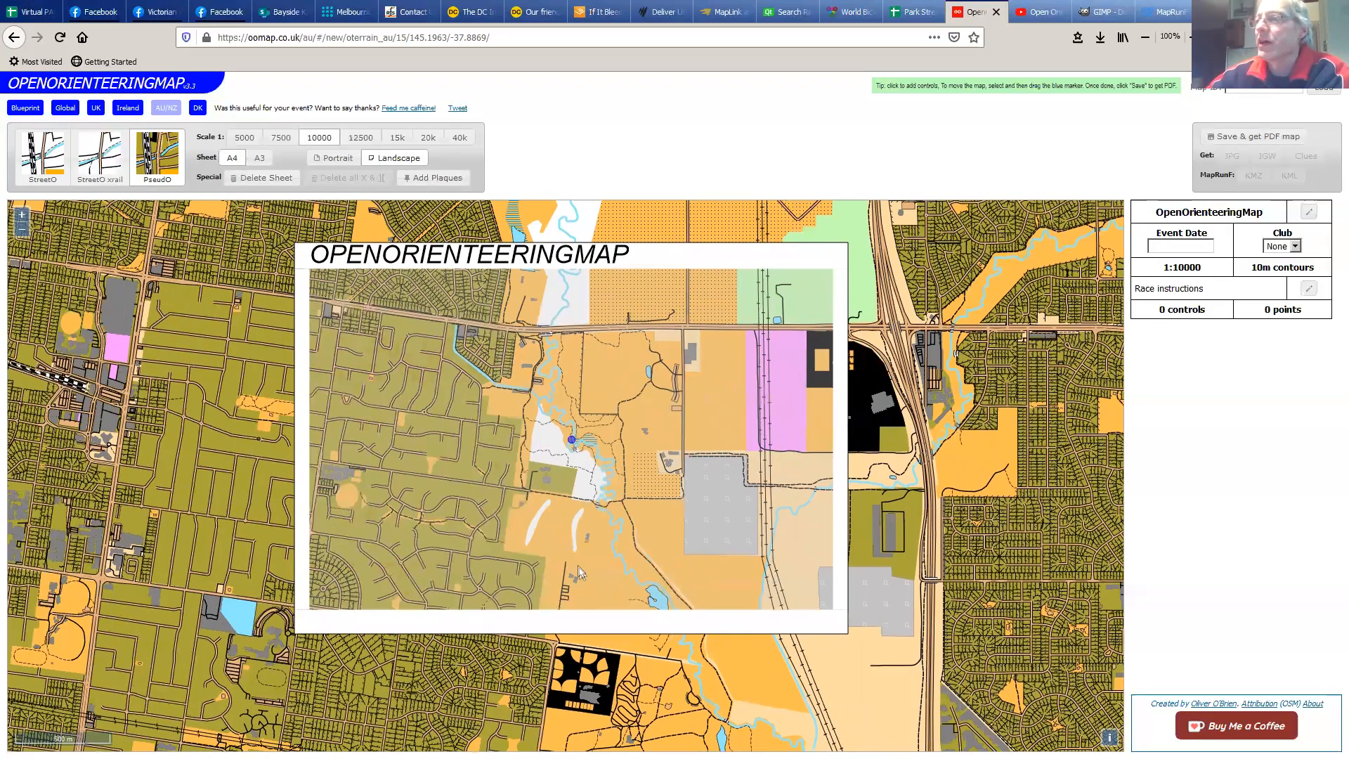
pyautogui.click(335, 162)
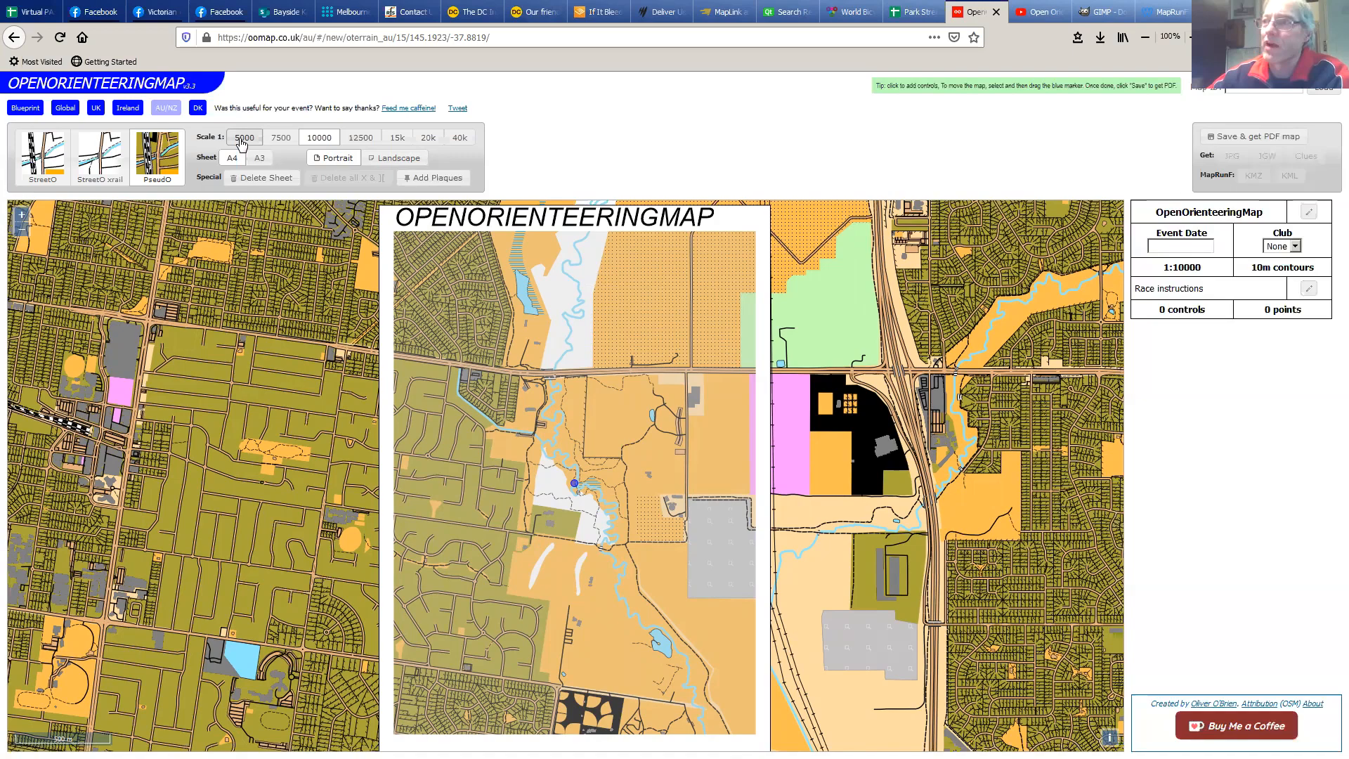
pyautogui.click(243, 139)
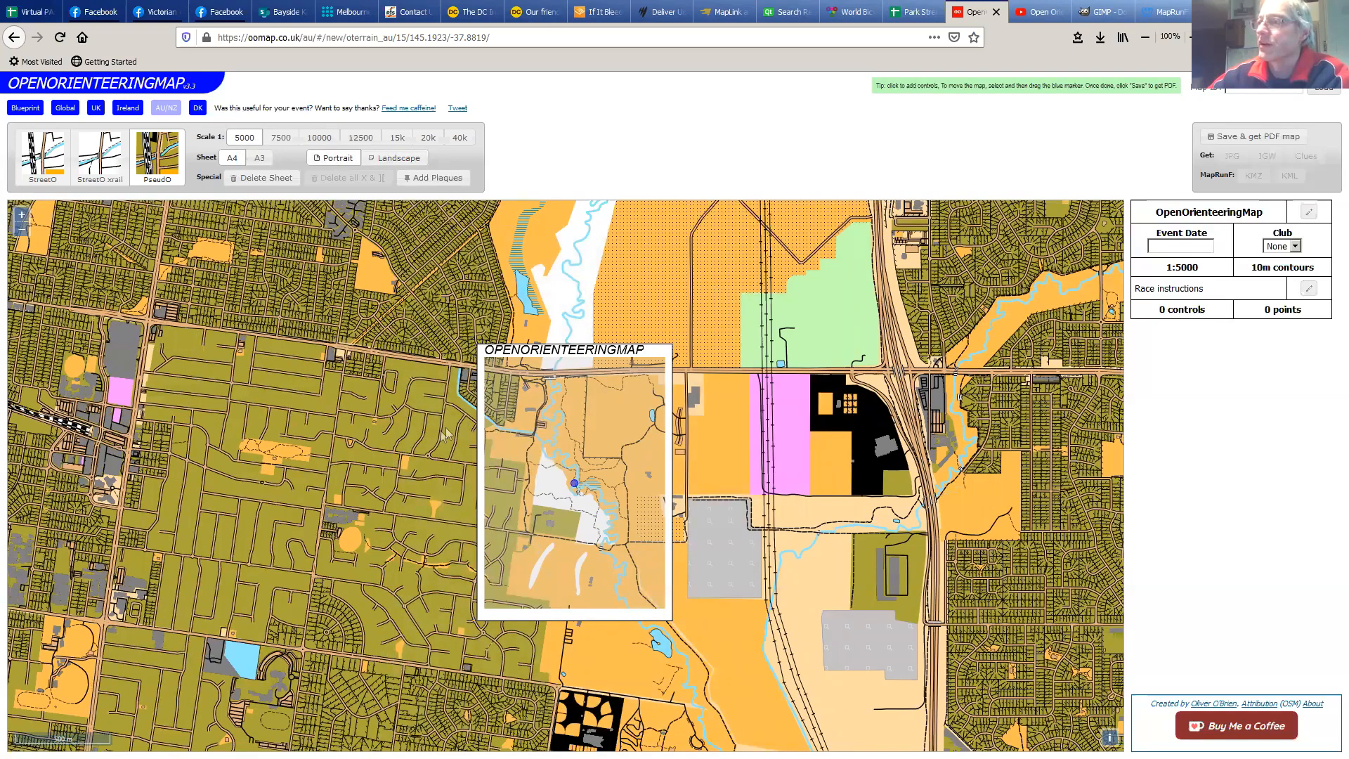
# Move the map sheet west over the houses, and return it east so it is centred on the creek parkland
pyautogui.moveTo(535, 418); pyautogui.dragTo(562, 316)
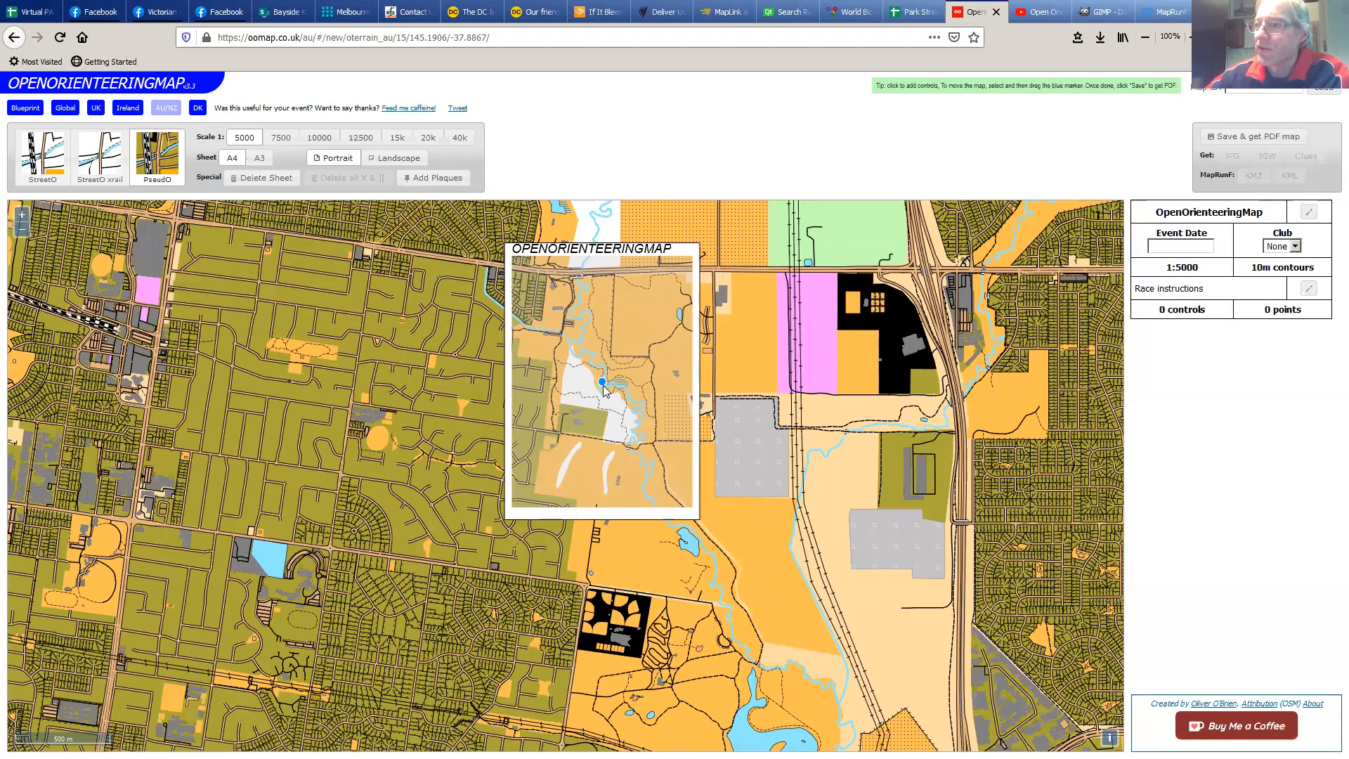
pyautogui.moveTo(602, 383); pyautogui.dragTo(555, 396)
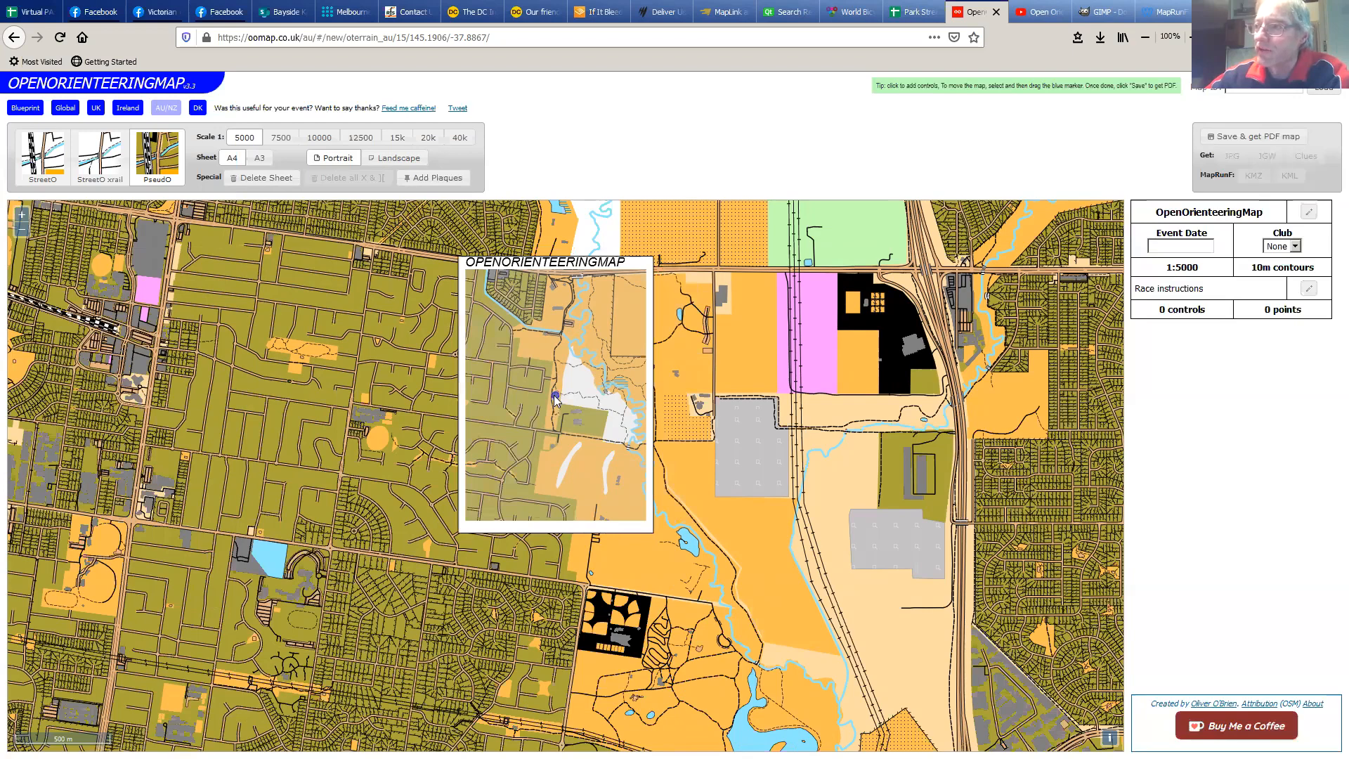
pyautogui.moveTo(555, 398); pyautogui.dragTo(603, 376)
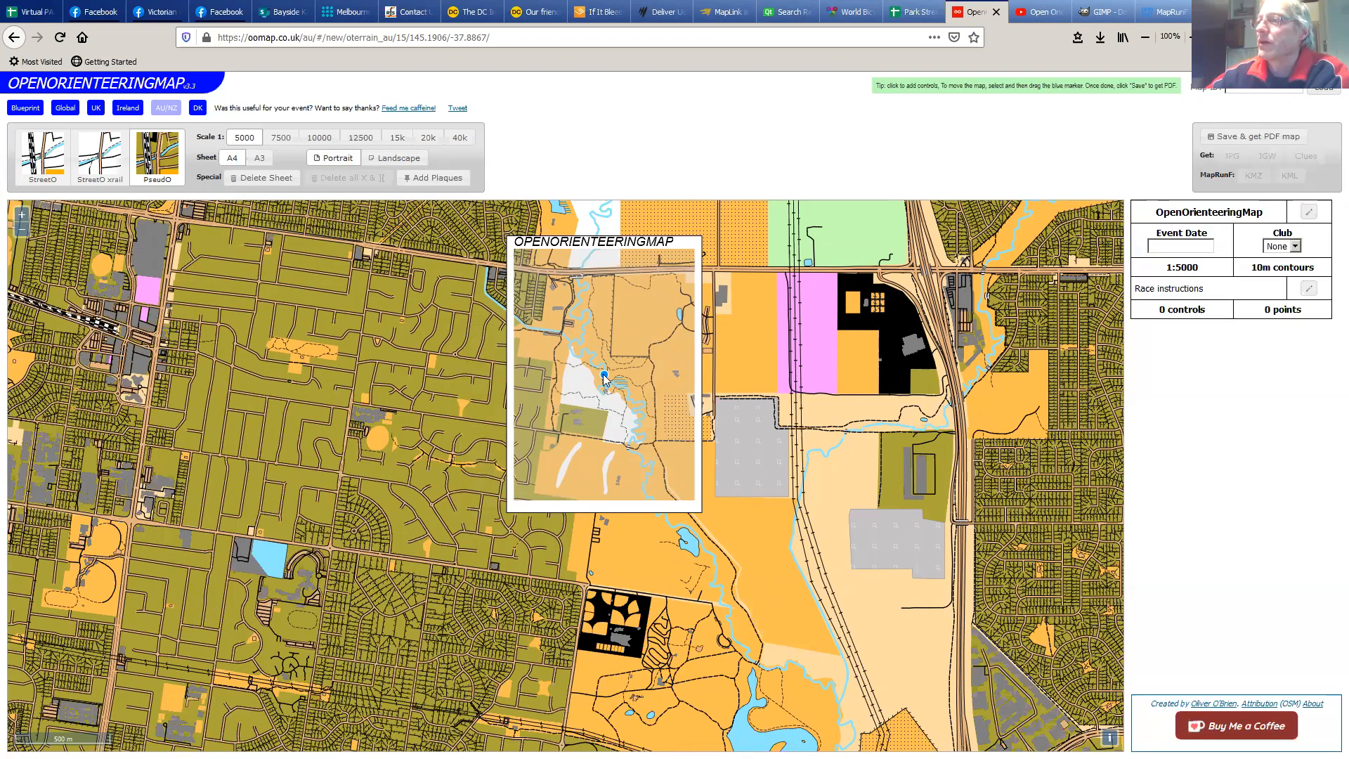
# Shift the map sheet west to cover the houses beside the creek as well, and try to add local plaques
pyautogui.moveTo(603, 374); pyautogui.dragTo(586, 382)
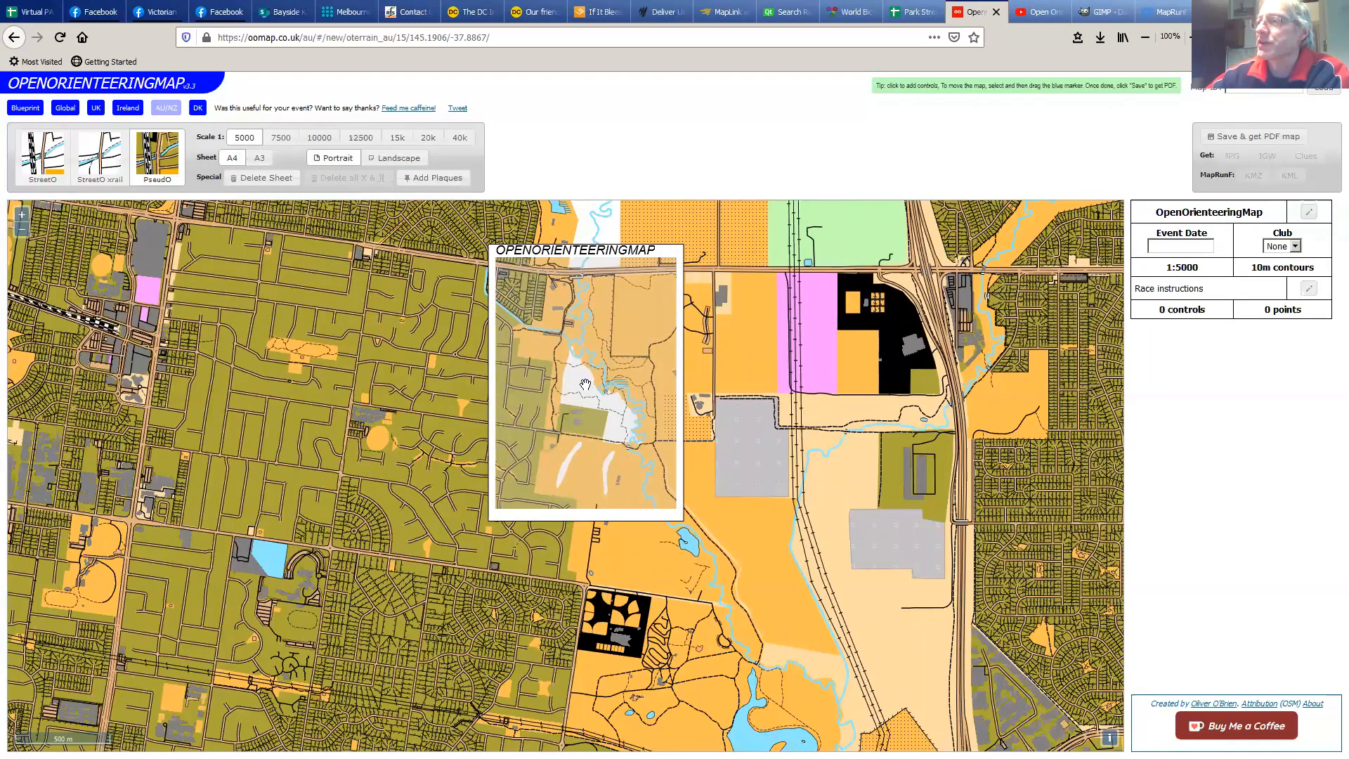
pyautogui.moveTo(585, 386); pyautogui.dragTo(553, 400)
pyautogui.moveTo(553, 400); pyautogui.dragTo(551, 383)
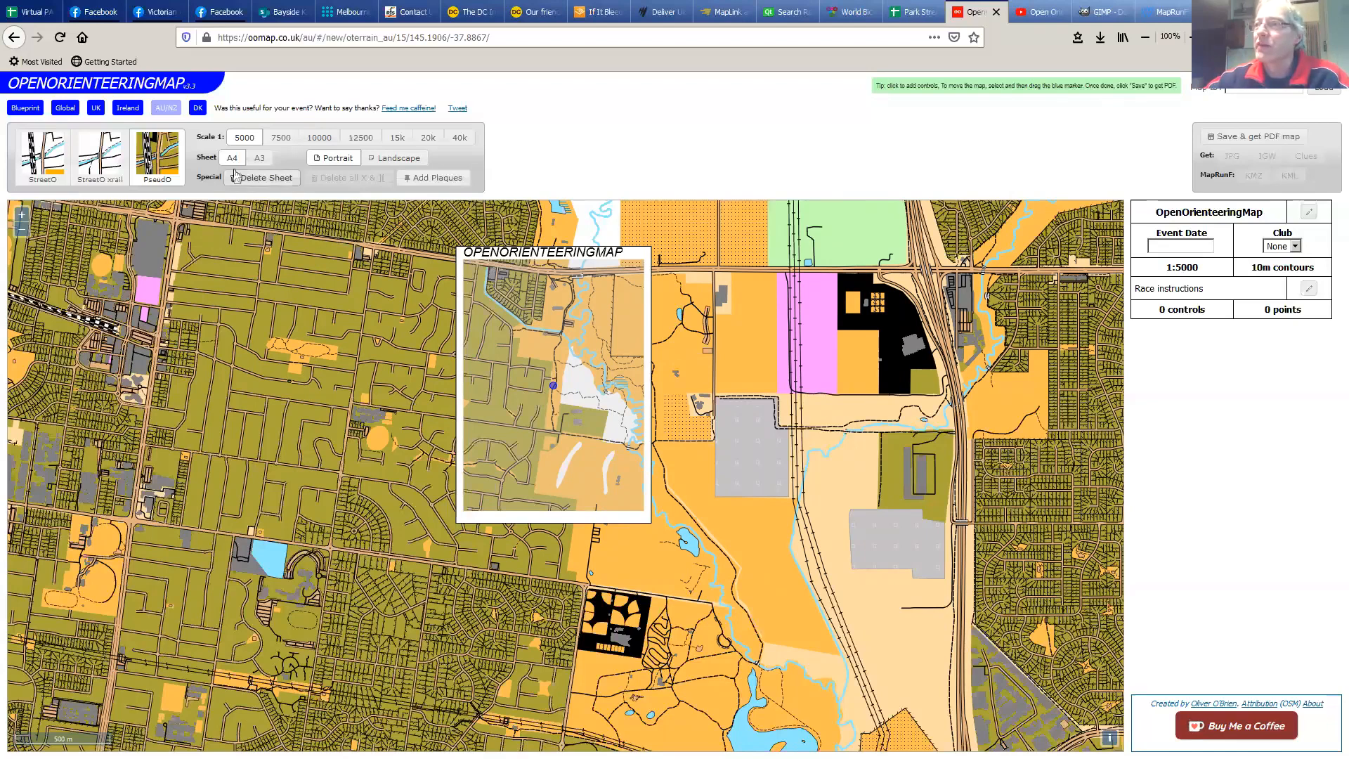
pyautogui.click(441, 179)
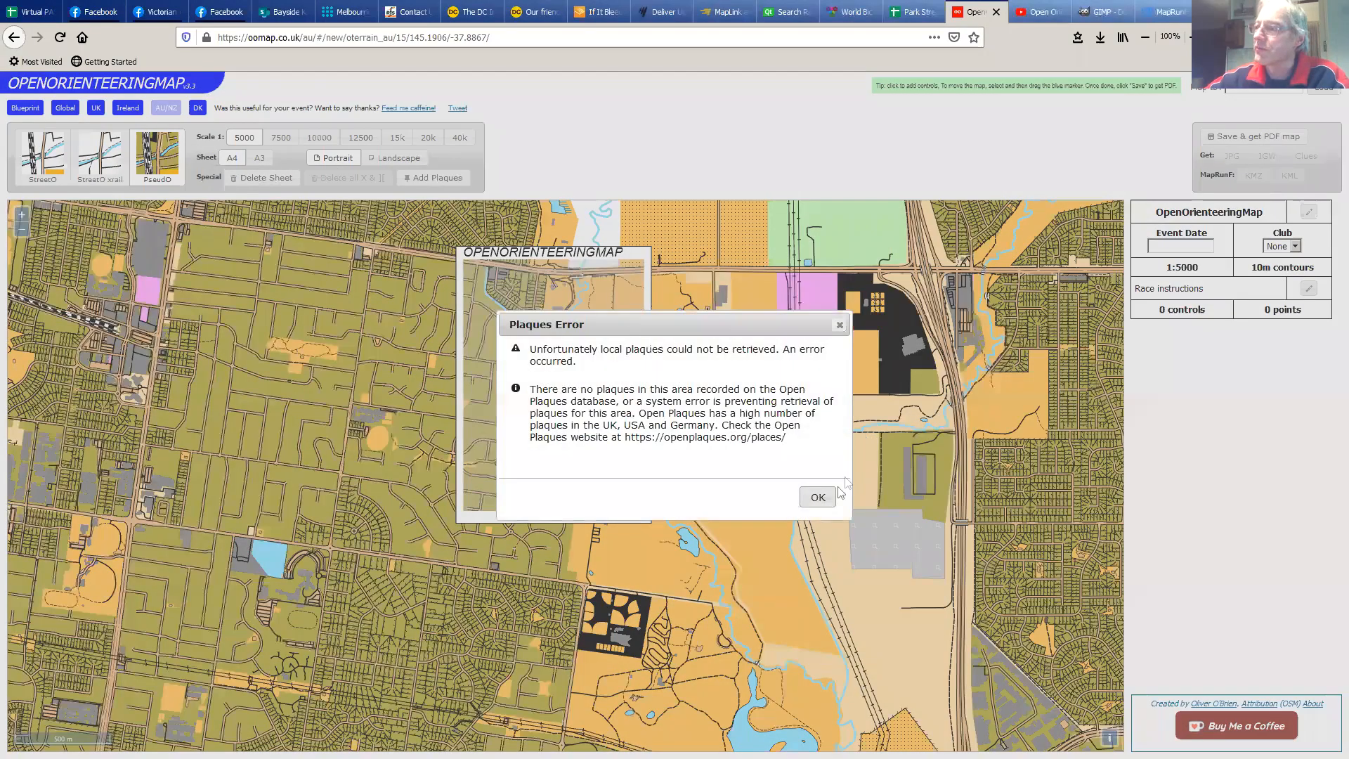
pyautogui.click(817, 499)
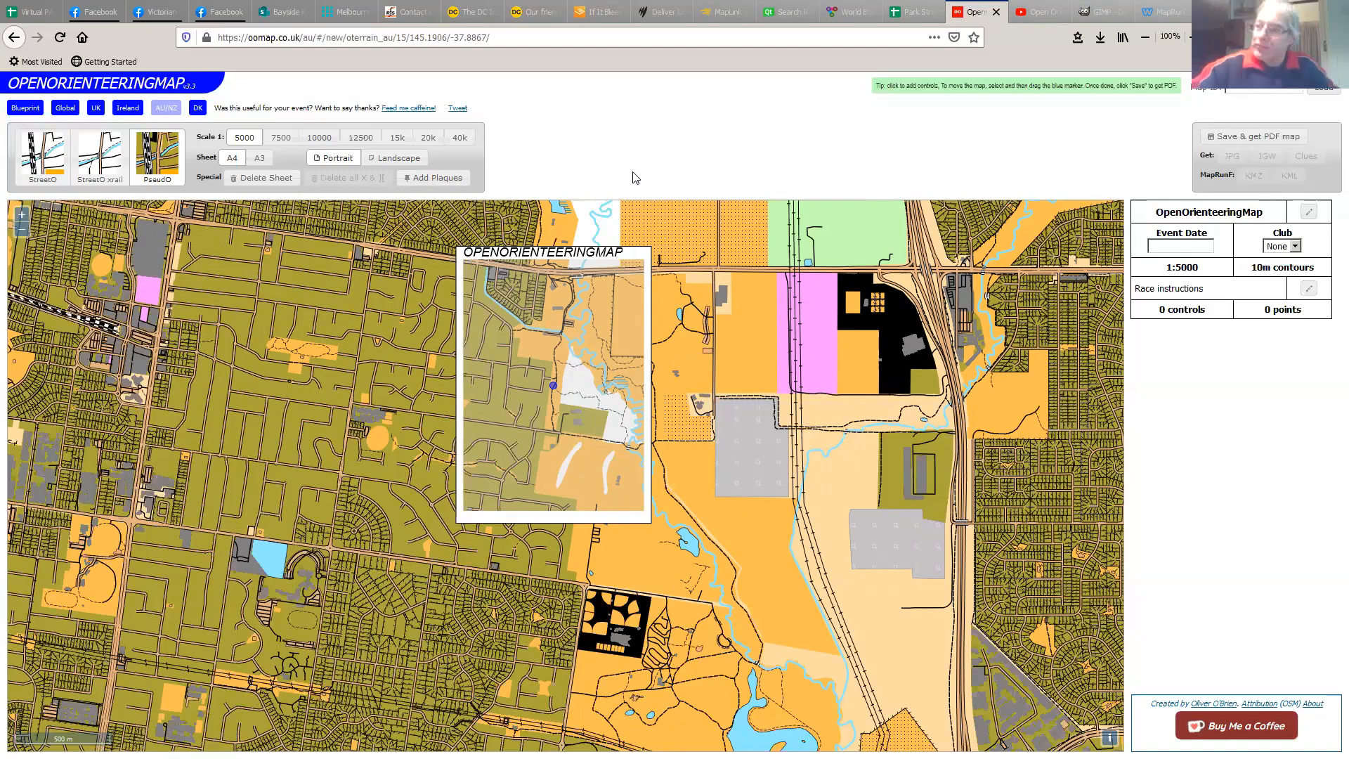
# Change the map title to "Jack's Playground"
pyautogui.click(1309, 214)
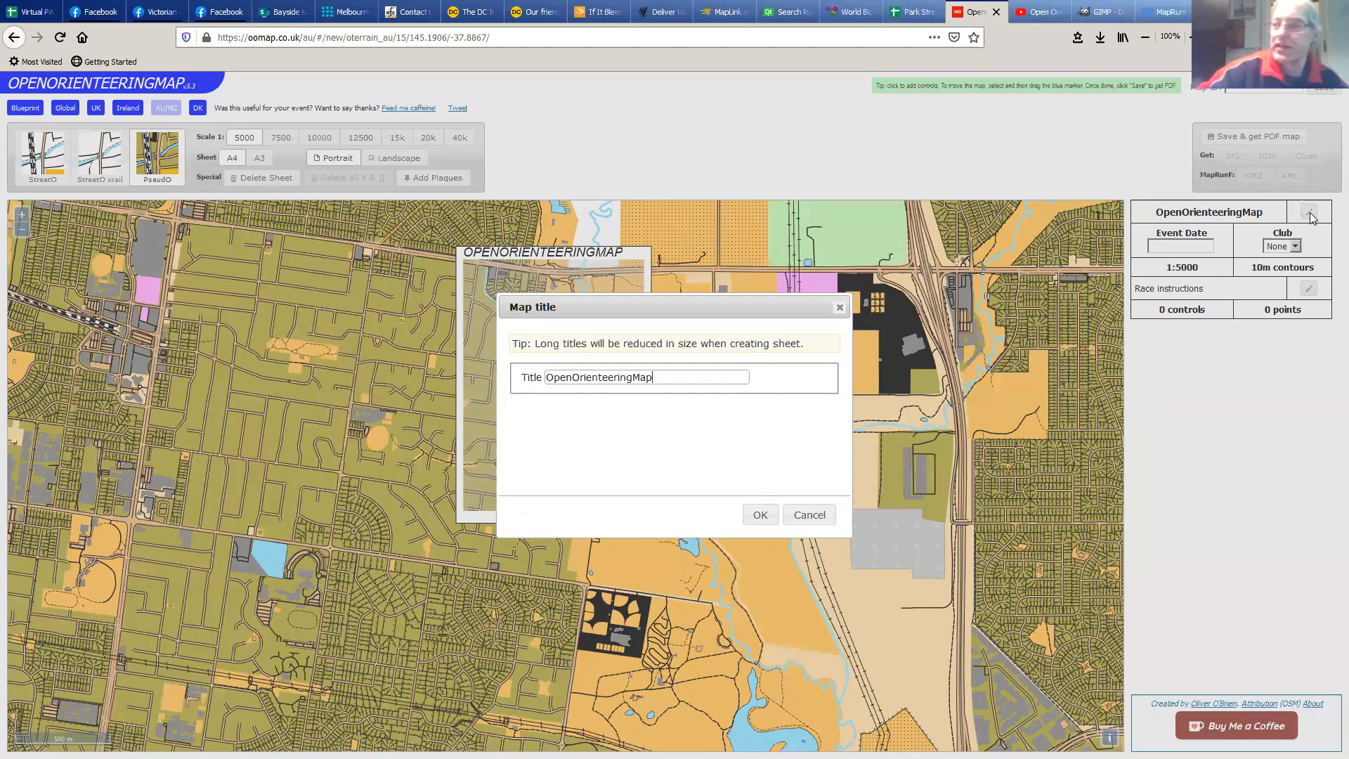
pyautogui.press('BackSpace')
pyautogui.press('BackSpace')
pyautogui.press('BackSpace')
pyautogui.press('BackSpace')
pyautogui.press('BackSpace')
pyautogui.press('BackSpace')
pyautogui.press('BackSpace')
pyautogui.press('BackSpace')
pyautogui.press('BackSpace')
pyautogui.press('BackSpace')
pyautogui.press('BackSpace')
pyautogui.press('BackSpace')
pyautogui.press('BackSpace')
pyautogui.press('BackSpace')
pyautogui.press('BackSpace')
pyautogui.press('BackSpace')
pyautogui.press('BackSpace')
pyautogui.press('BackSpace')
pyautogui.write('Jac')
pyautogui.press('BackSpace')
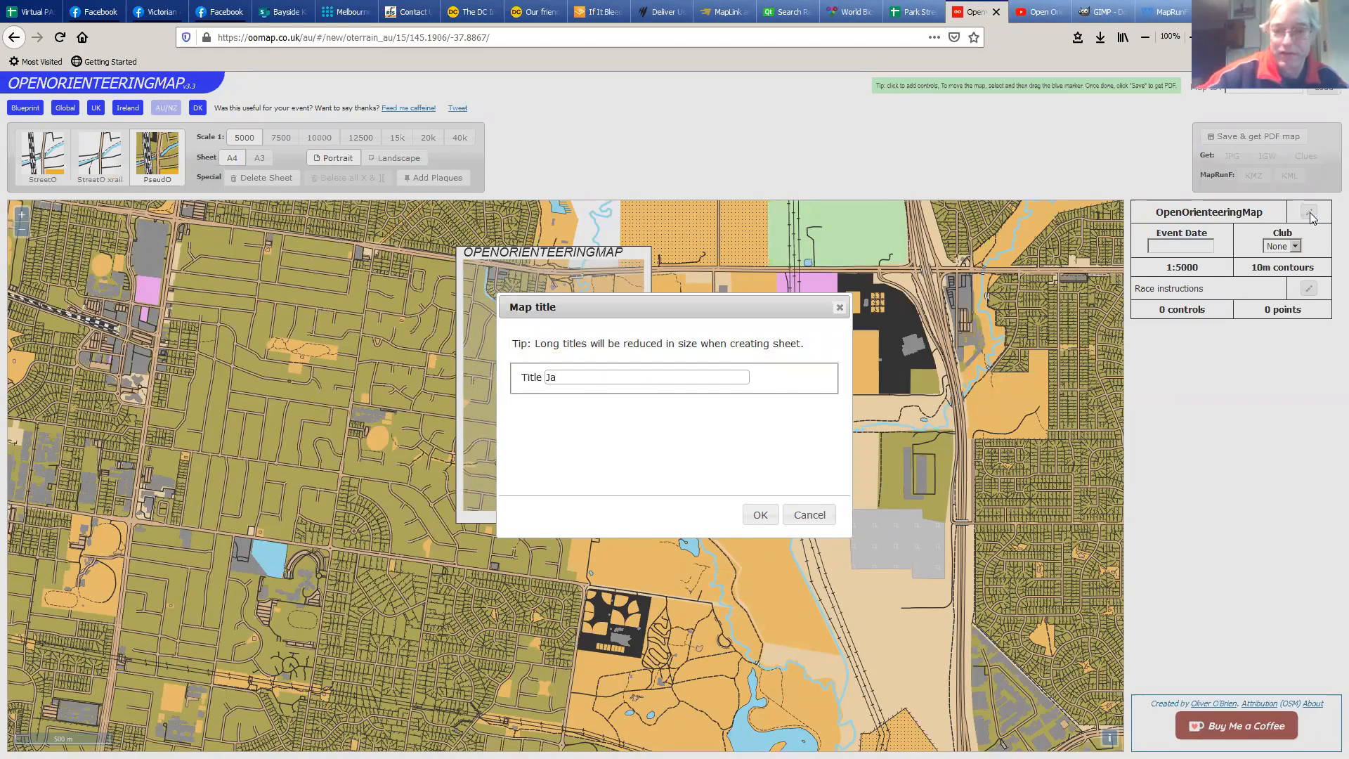
pyautogui.write("k's P;layground")
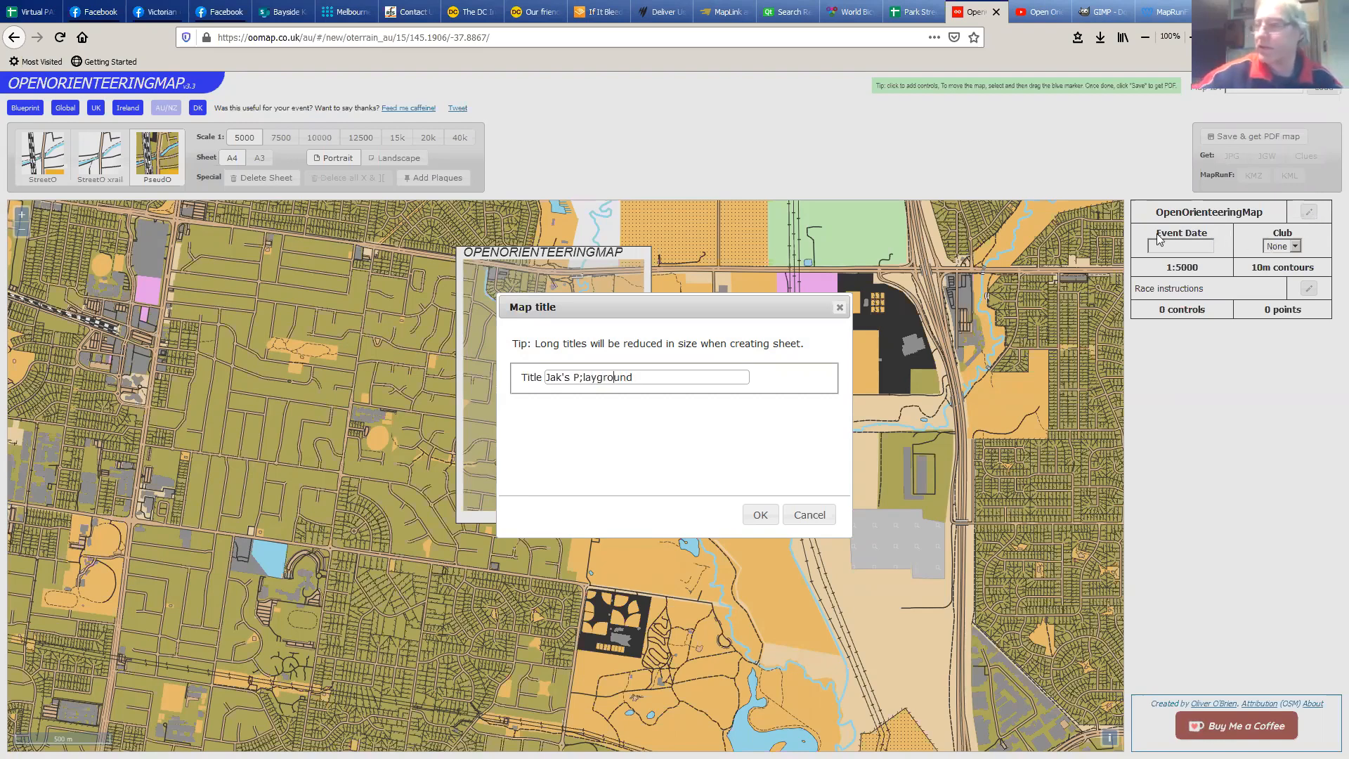
pyautogui.press('BackSpace')
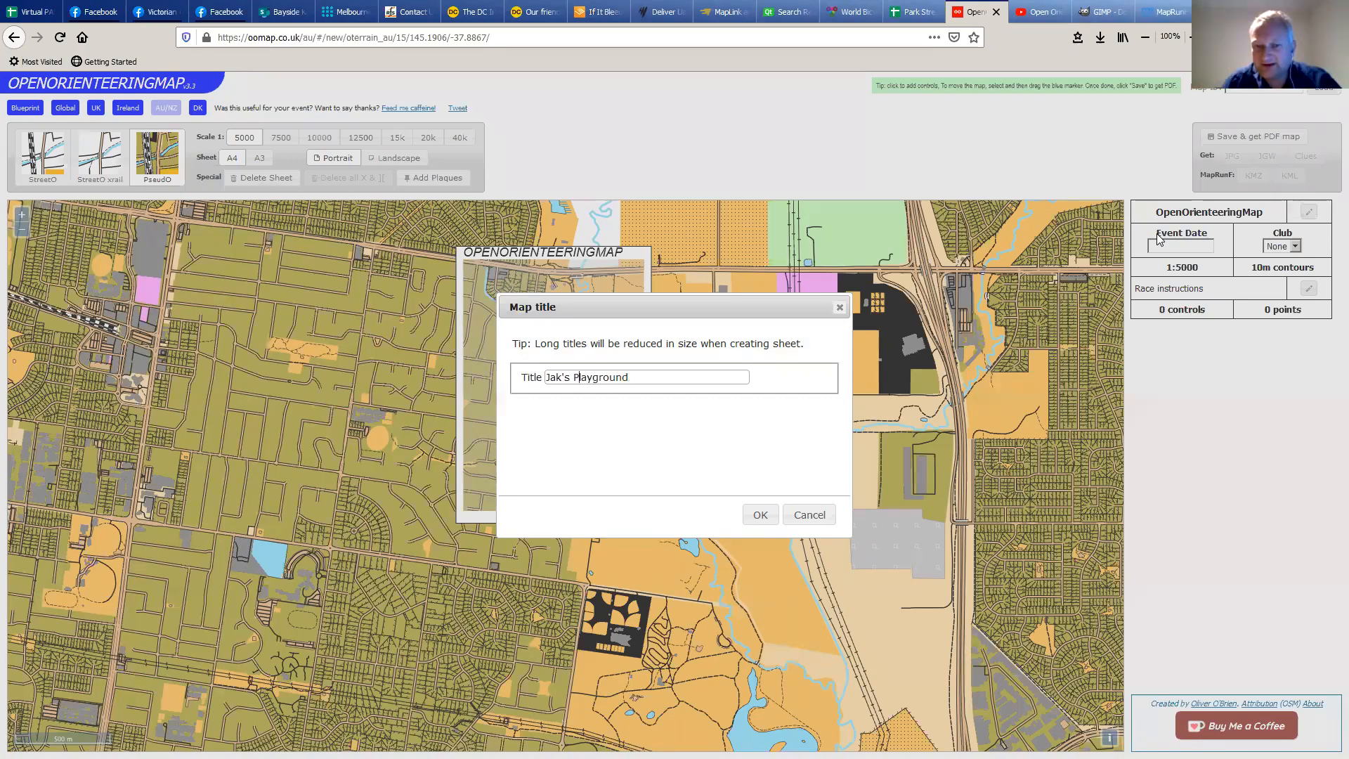
pyautogui.press('Left')
pyautogui.press('Left')
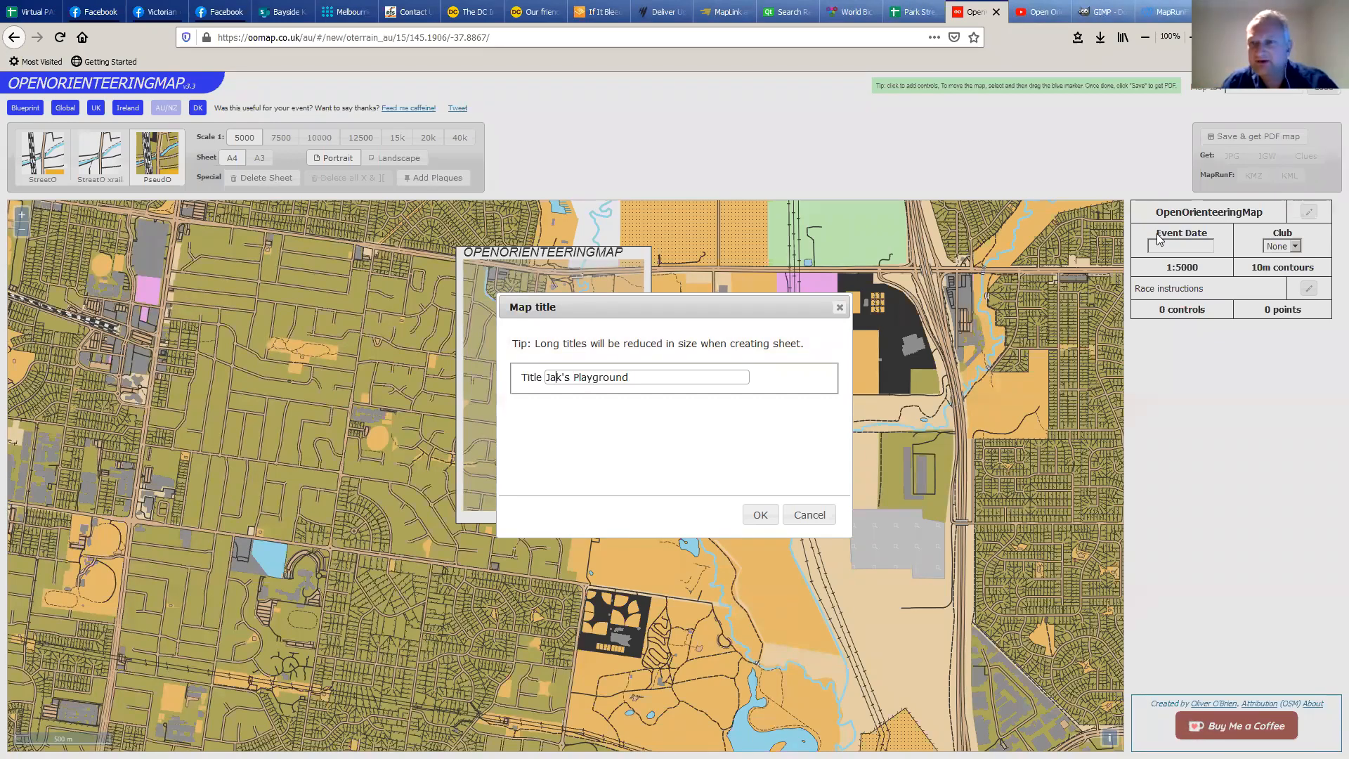
pyautogui.write('c')
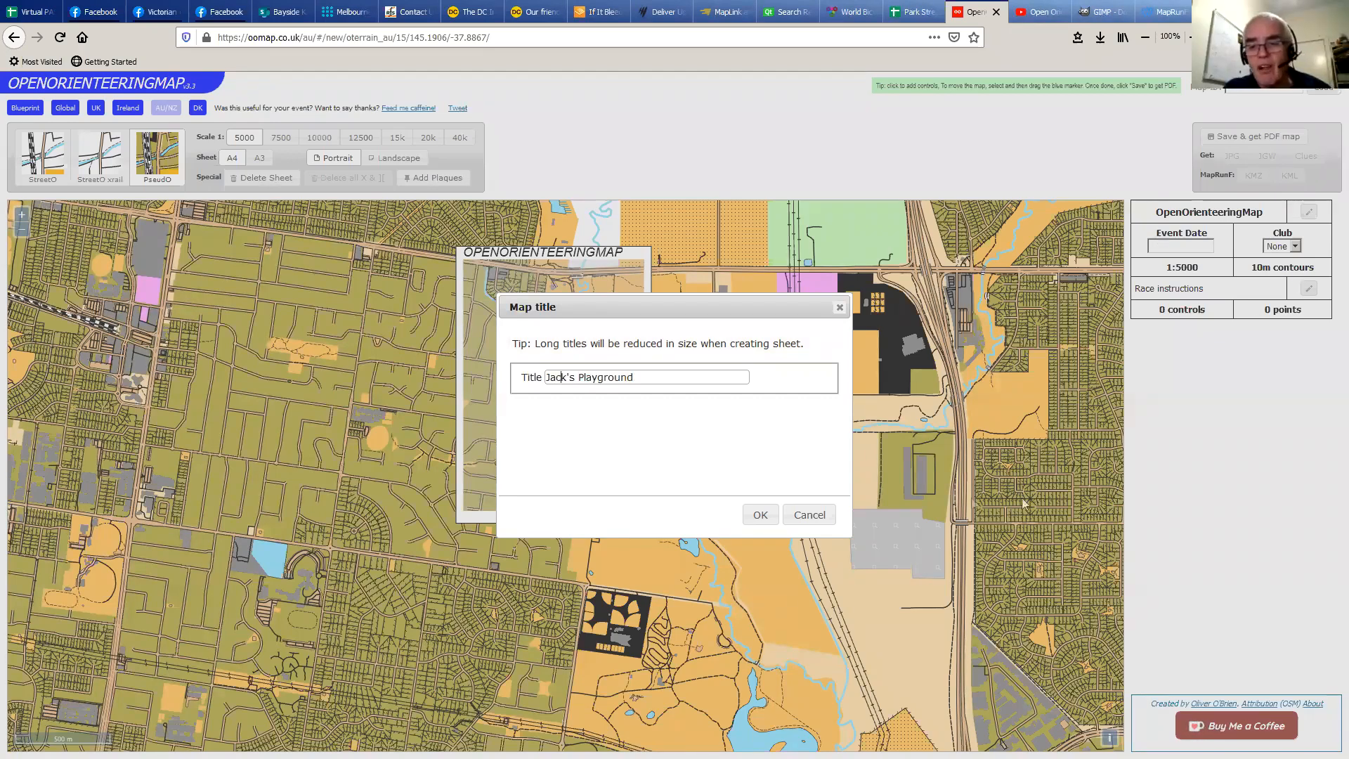
pyautogui.click(759, 515)
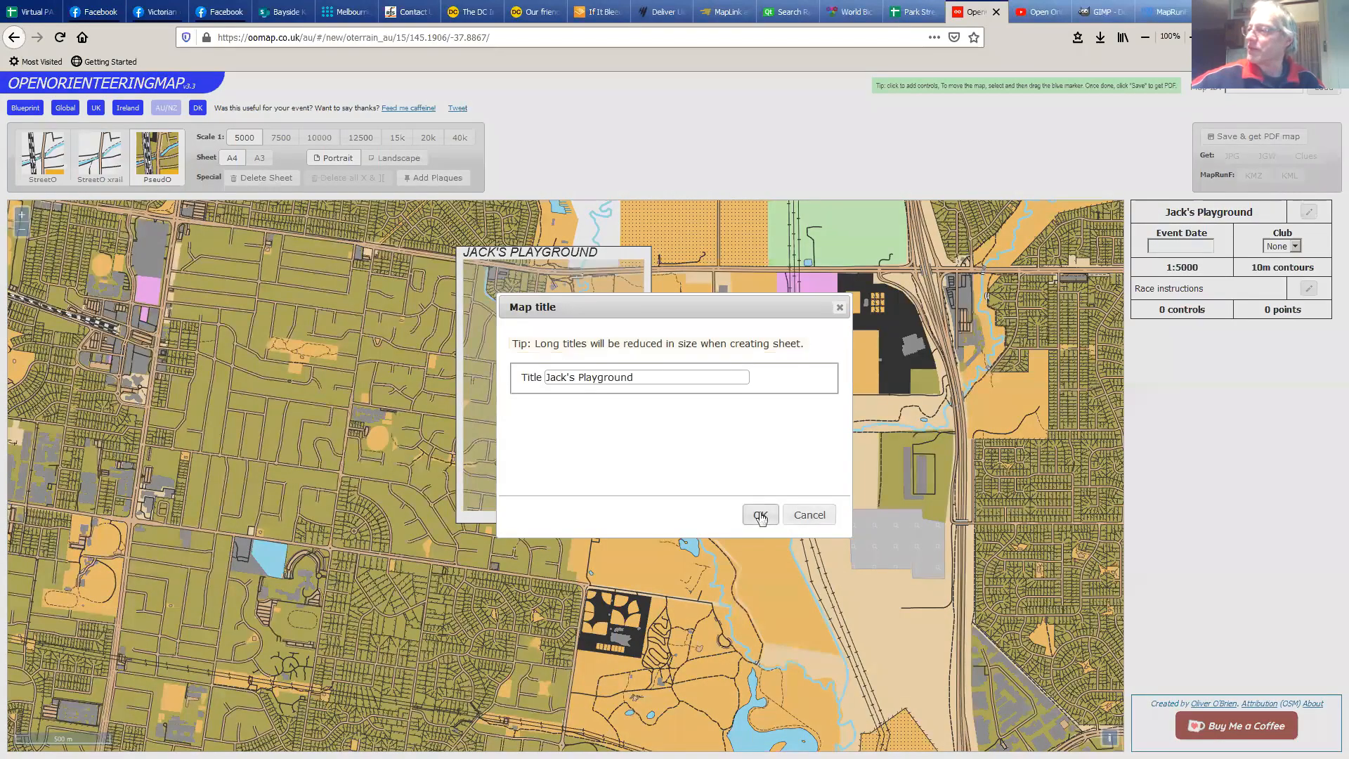
pyautogui.click(762, 515)
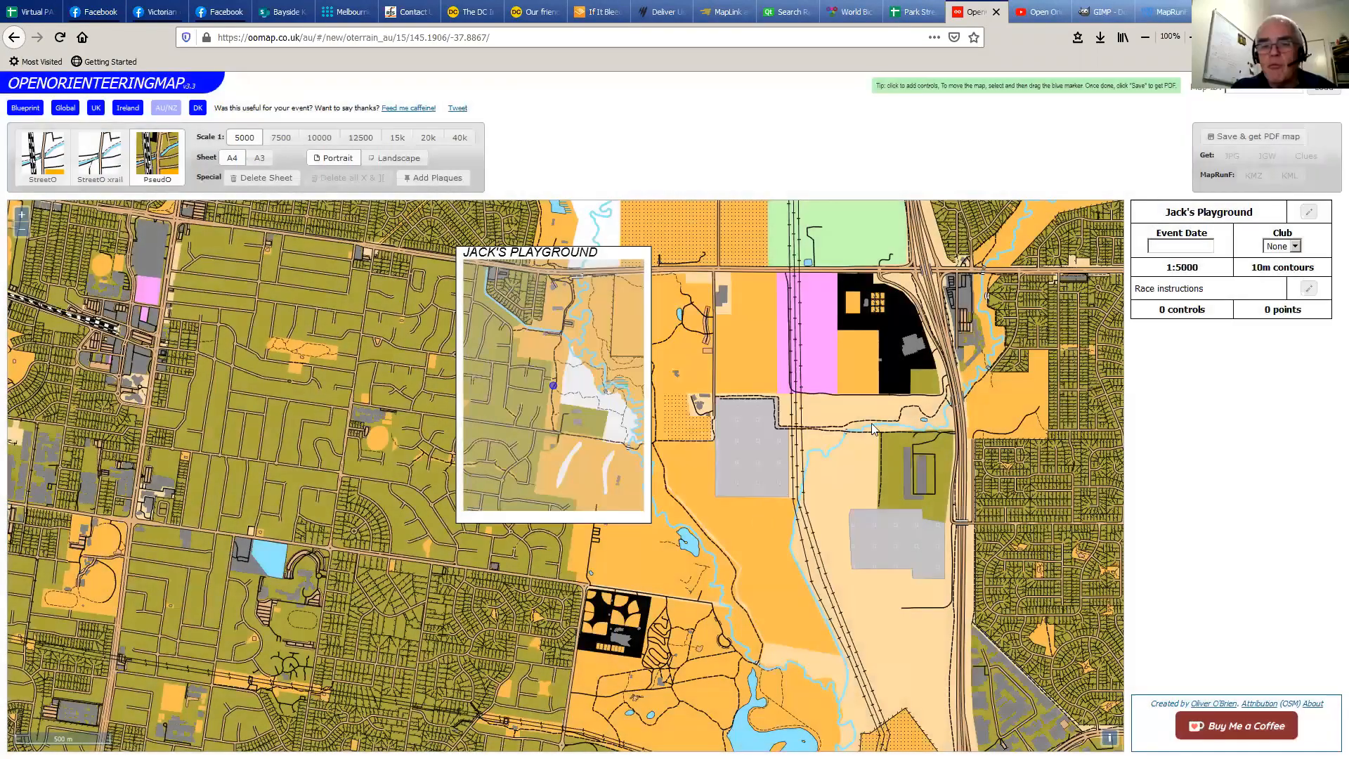
# Set the event date to Fri 29 May 2020, and view the race instructions without editing them
pyautogui.click(1180, 248)
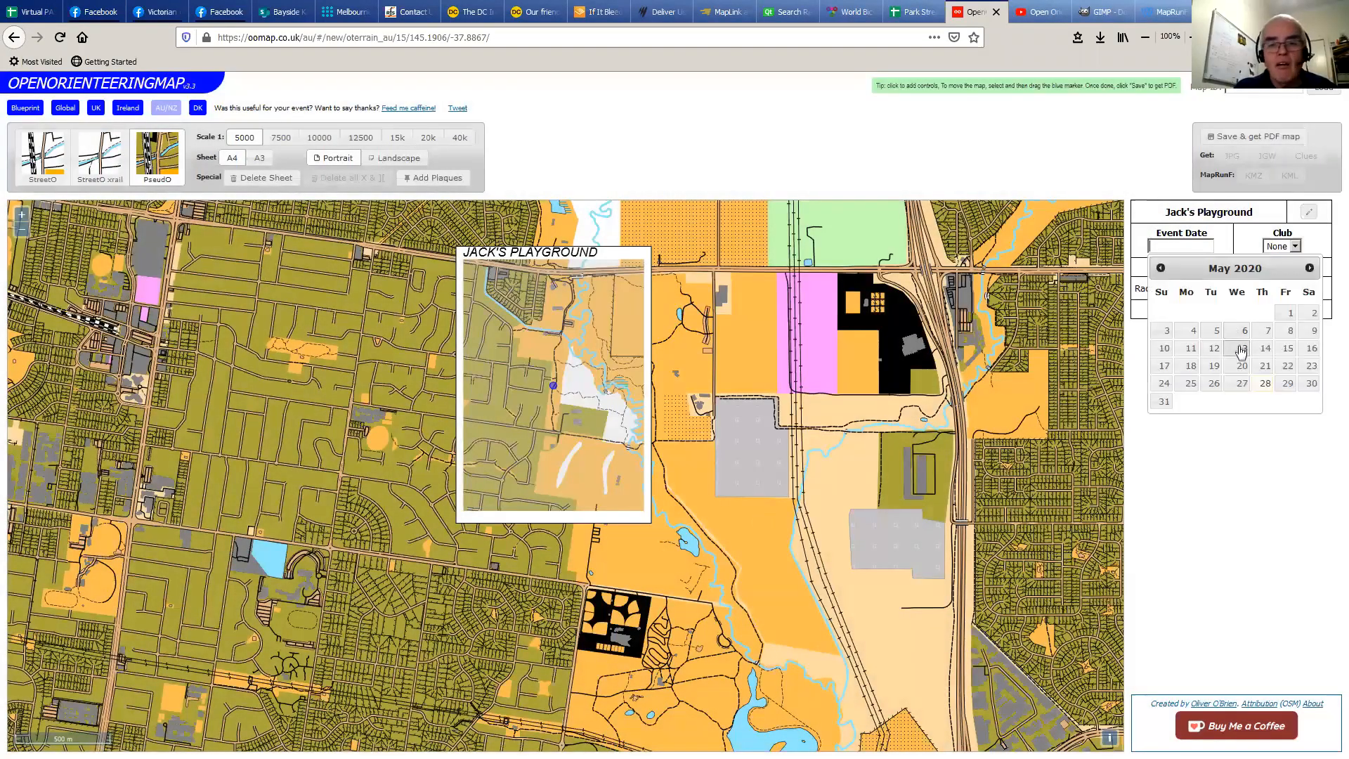
pyautogui.click(1285, 384)
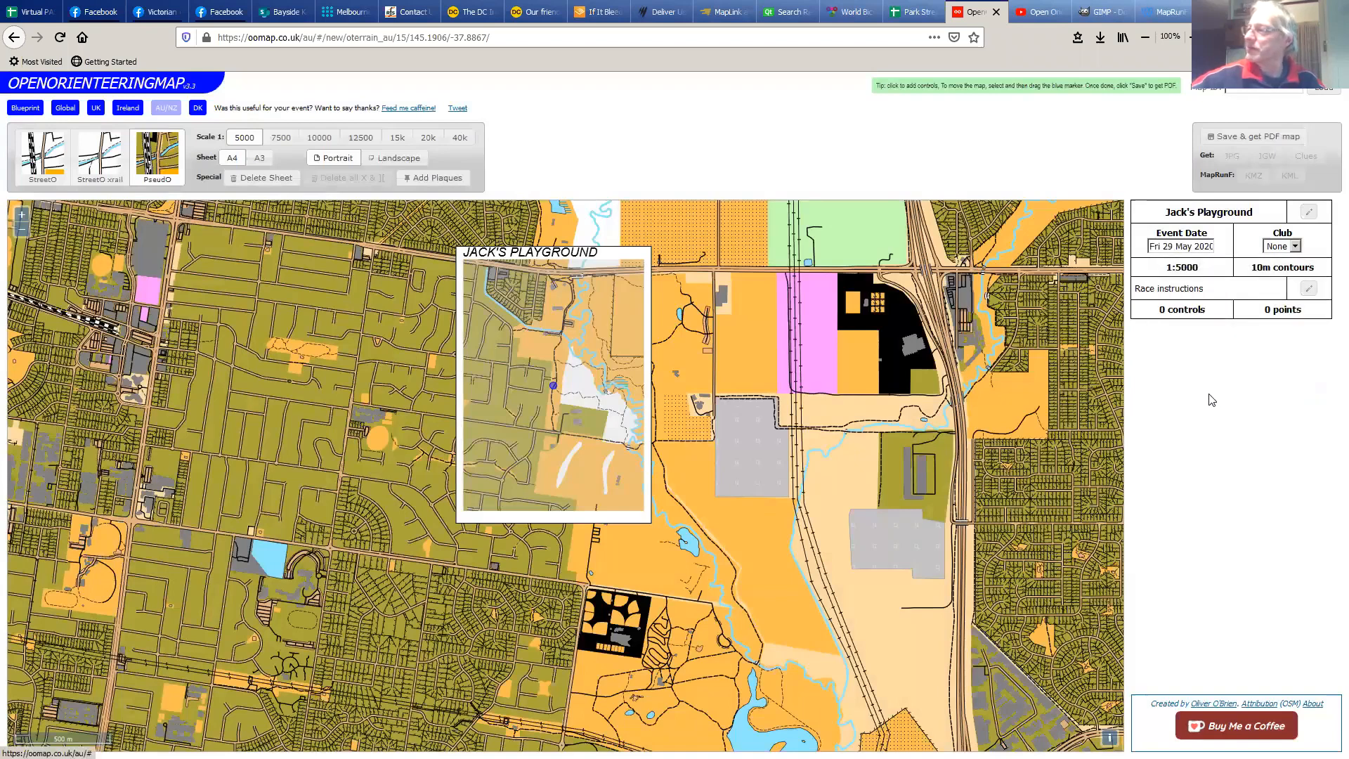
pyautogui.click(1311, 290)
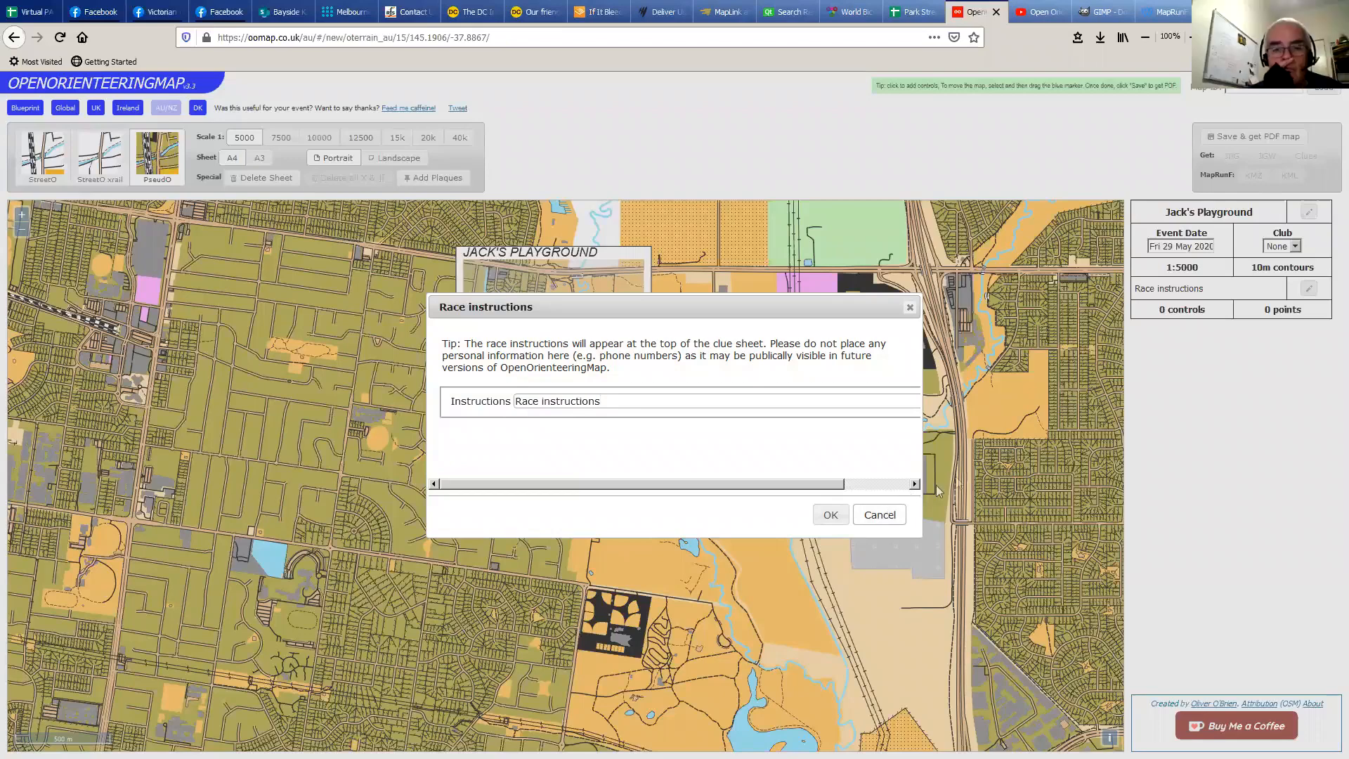
pyautogui.press('Escape')
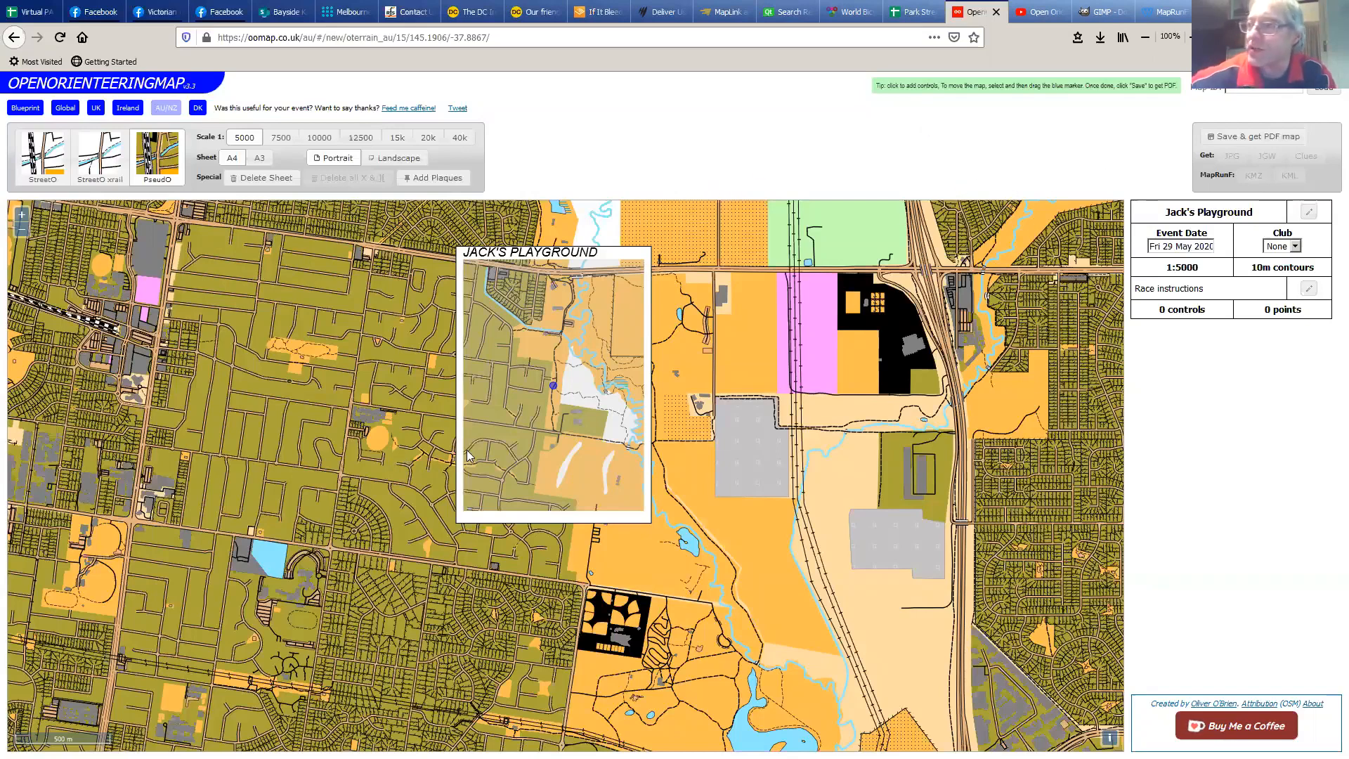
# Place a Start/Finish marker beside the building just south of the main road, west of the creek, with its number position at 132
pyautogui.scroll(1, 467, 455)
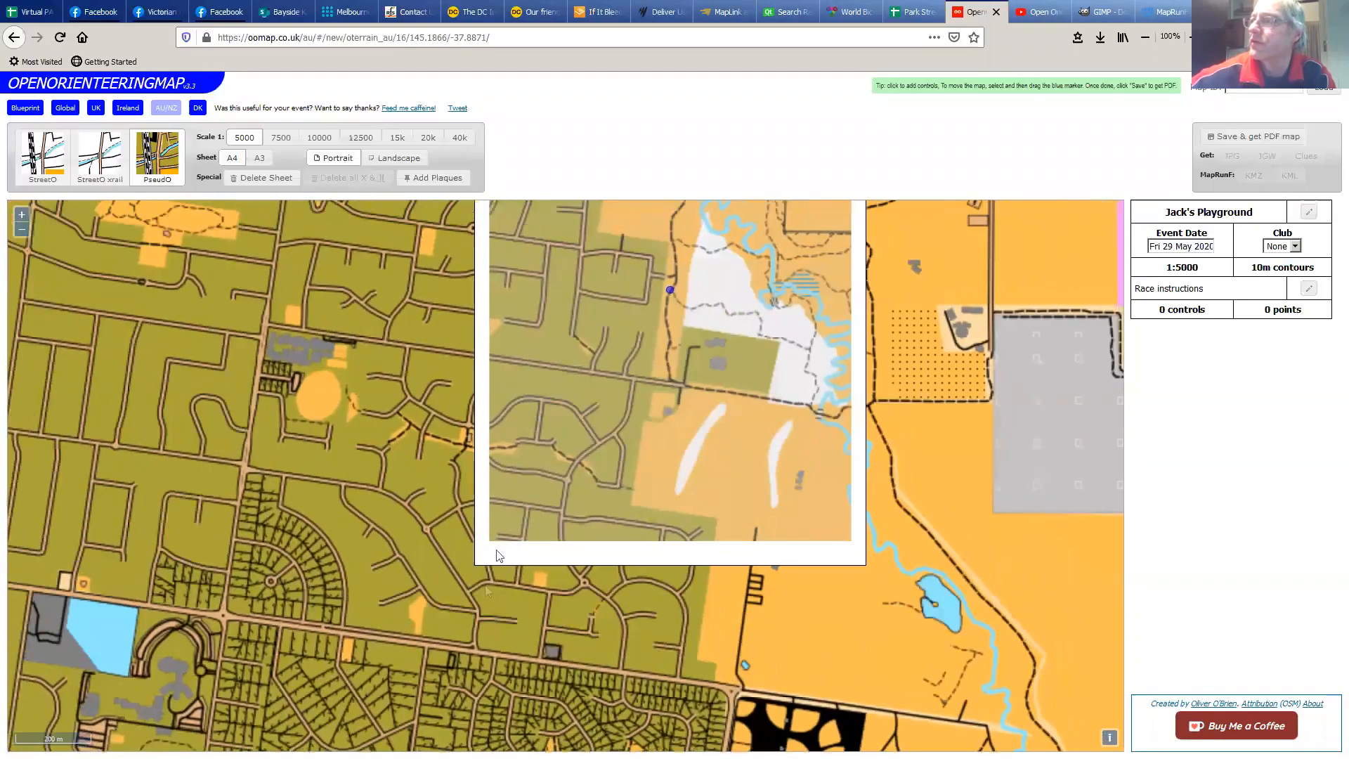
pyautogui.moveTo(496, 550); pyautogui.dragTo(482, 619)
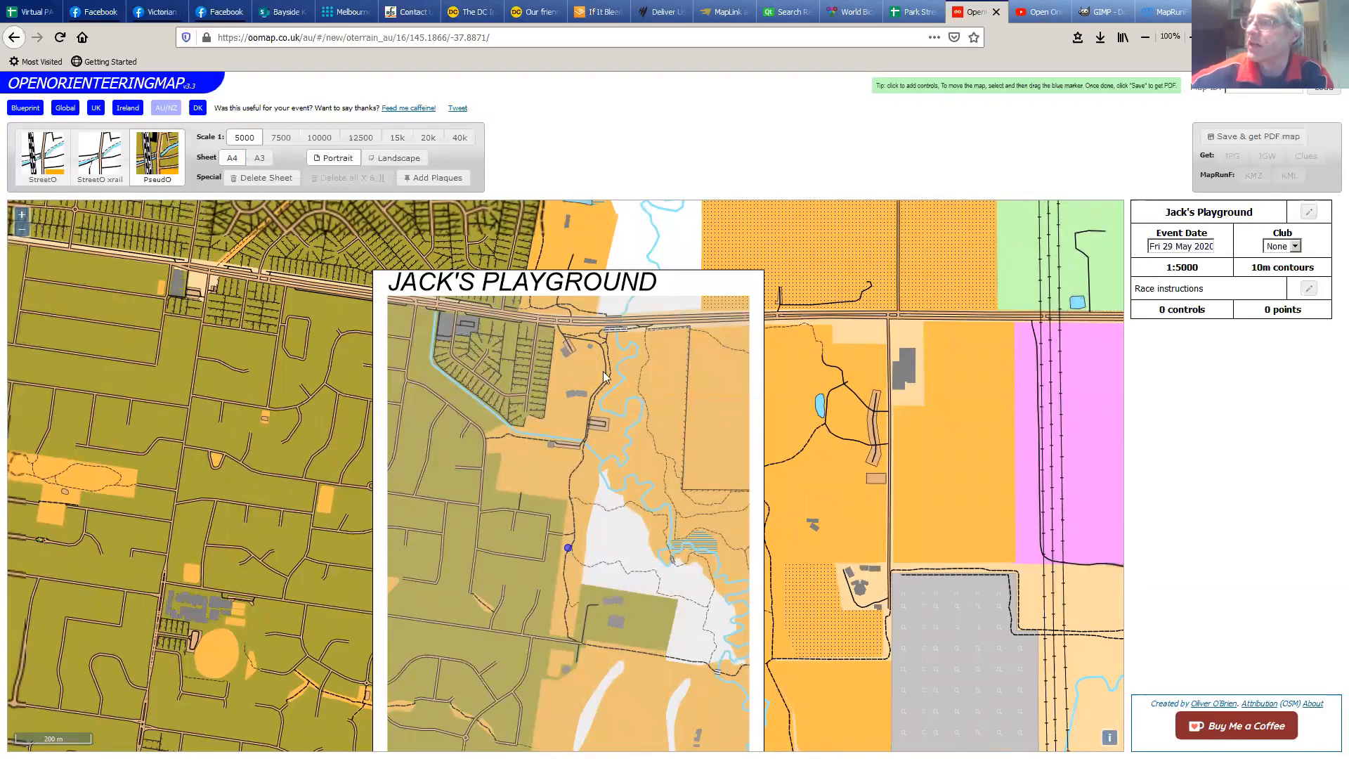
pyautogui.click(571, 346)
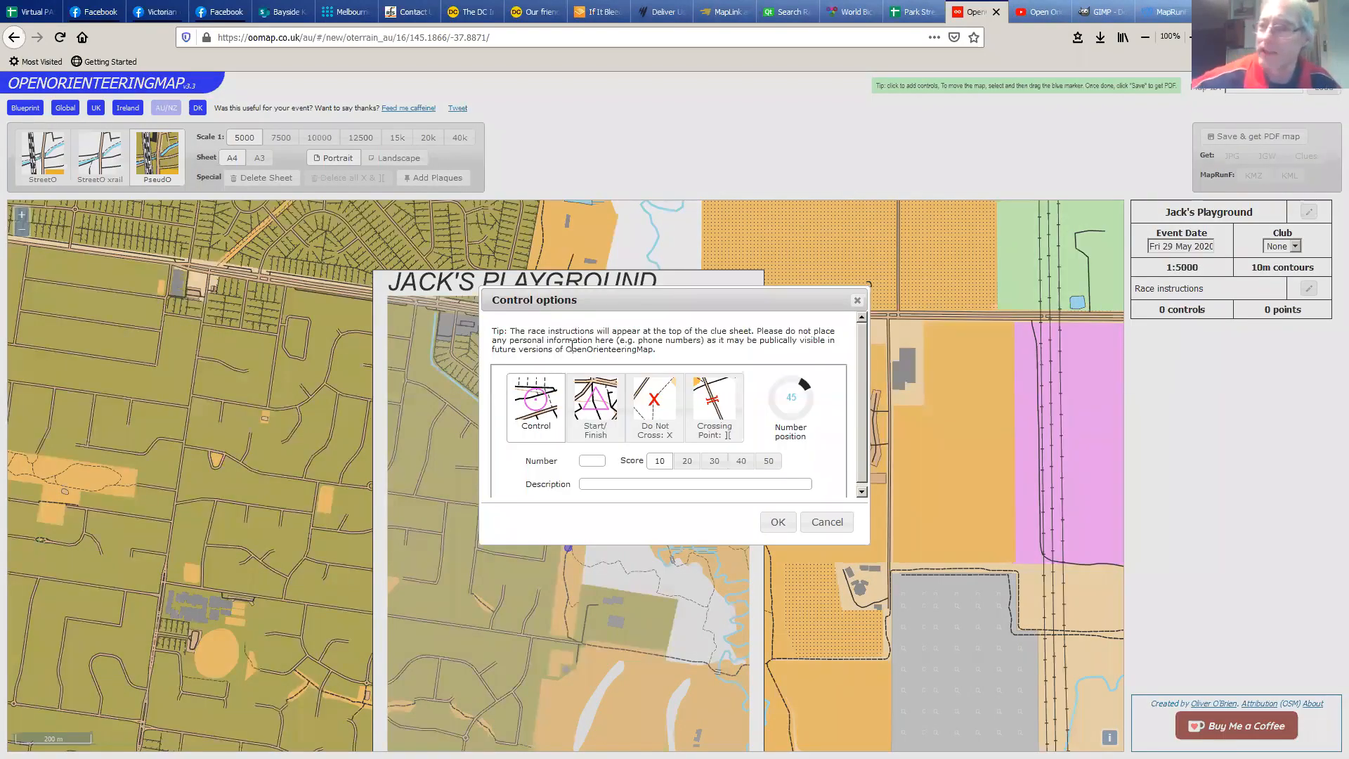
pyautogui.click(602, 410)
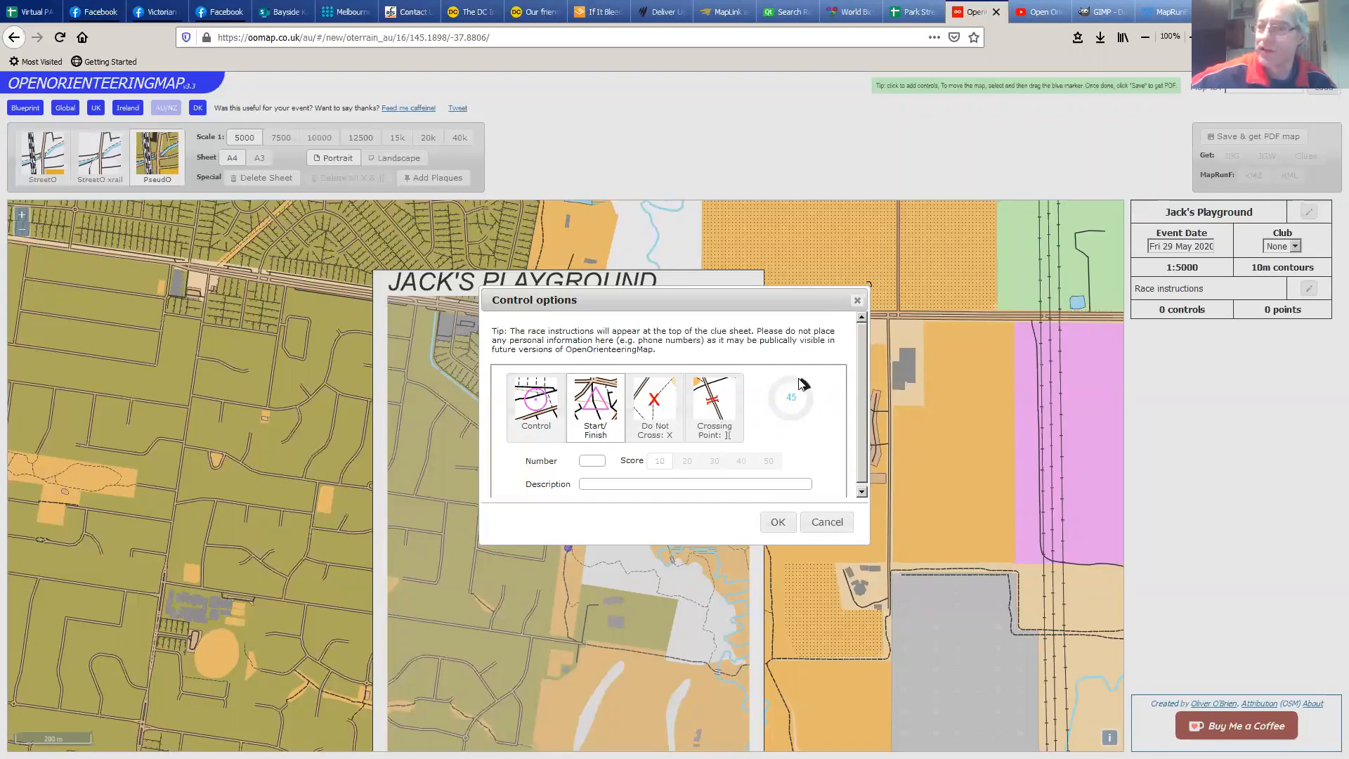
pyautogui.moveTo(799, 380)
pyautogui.mouseDown()
pyautogui.moveTo(815, 395)
pyautogui.moveTo(794, 382)
pyautogui.moveTo(774, 397)
pyautogui.moveTo(808, 387)
pyautogui.mouseUp()
pyautogui.moveTo(669, 304); pyautogui.dragTo(880, 347)
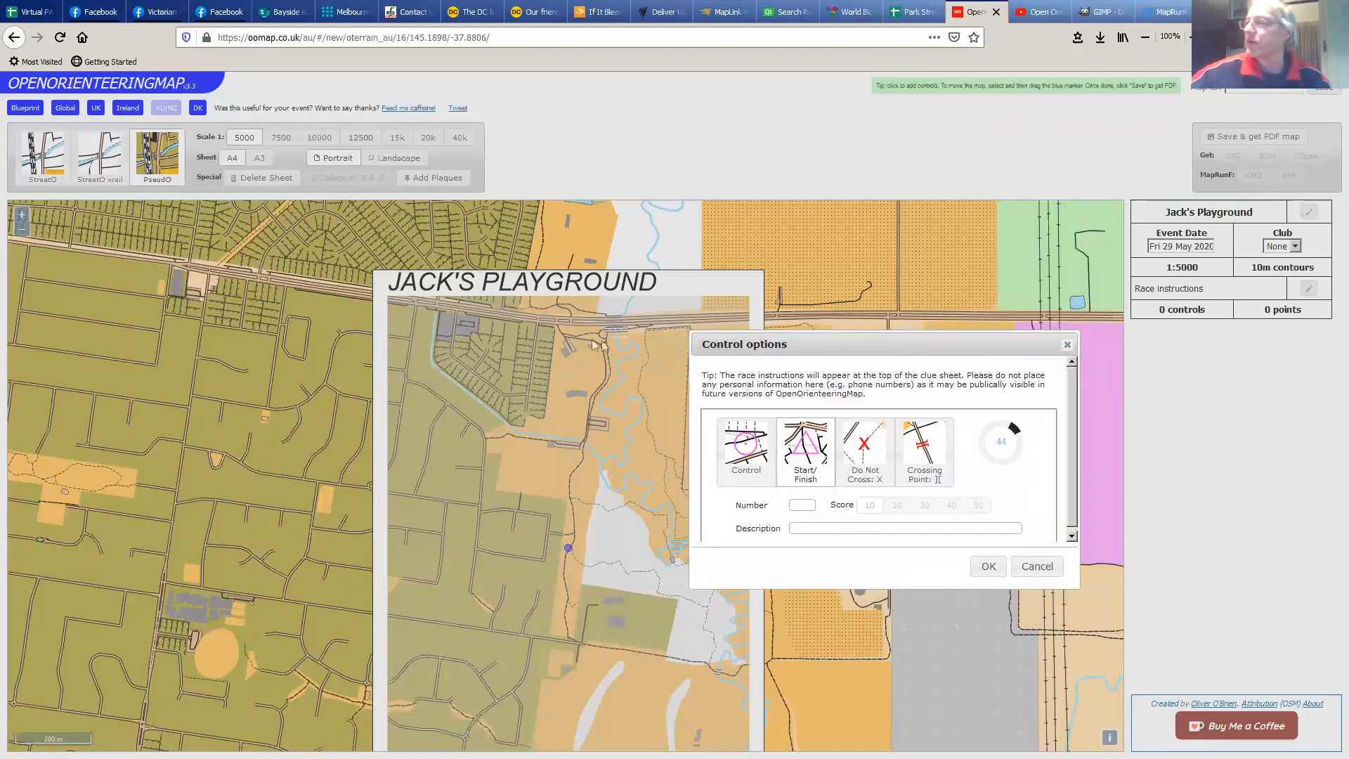
pyautogui.moveTo(1019, 433); pyautogui.dragTo(1019, 460)
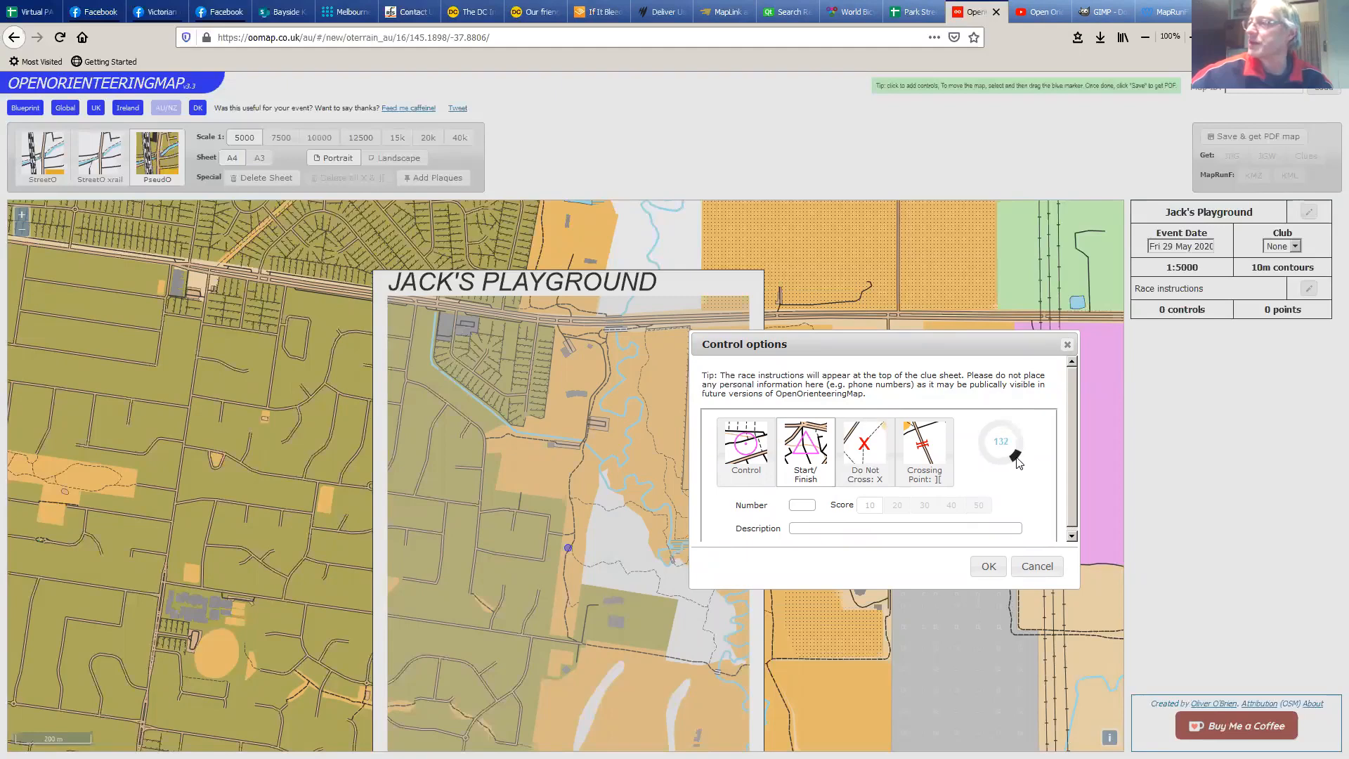
pyautogui.click(988, 567)
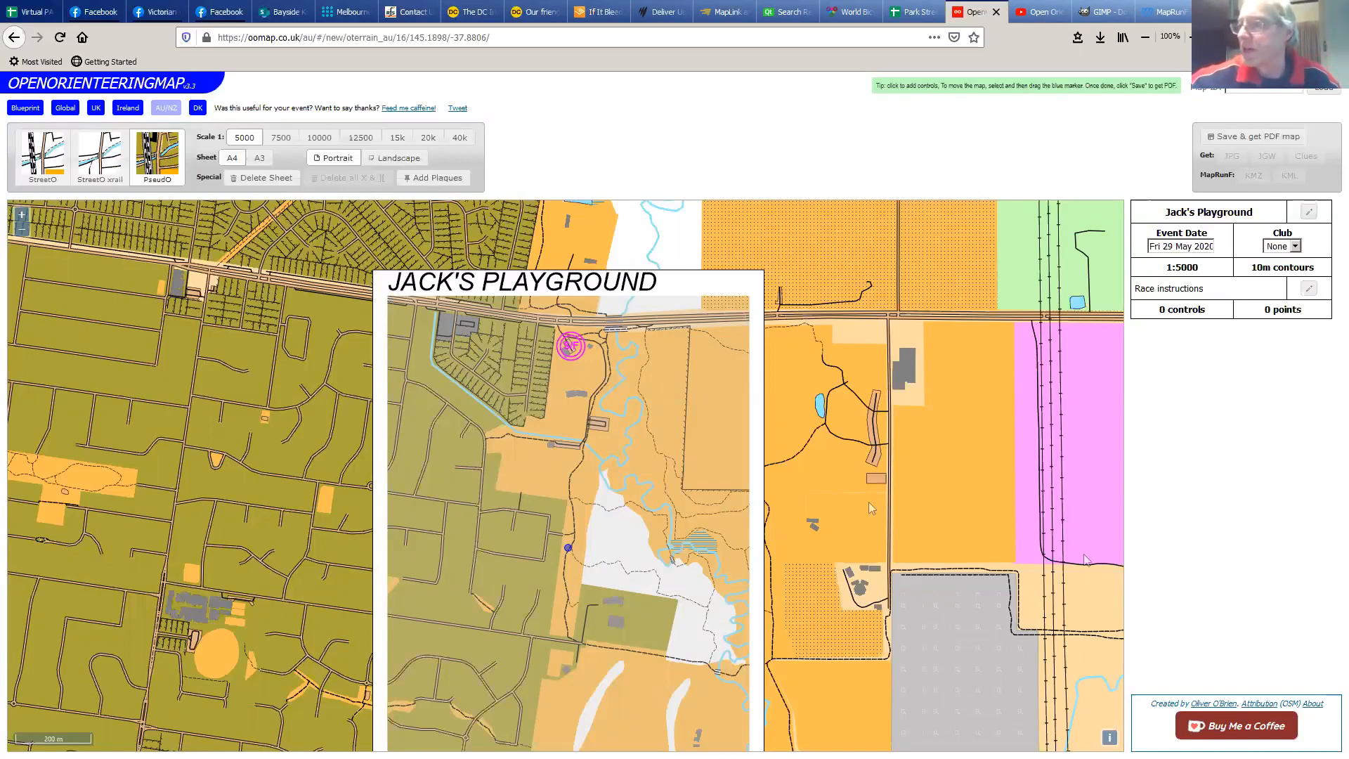
# Add control 1 at the road end southwest of the start, with score 10 and the description "First control road end"
pyautogui.click(518, 492)
pyautogui.click(801, 503)
pyautogui.write('1')
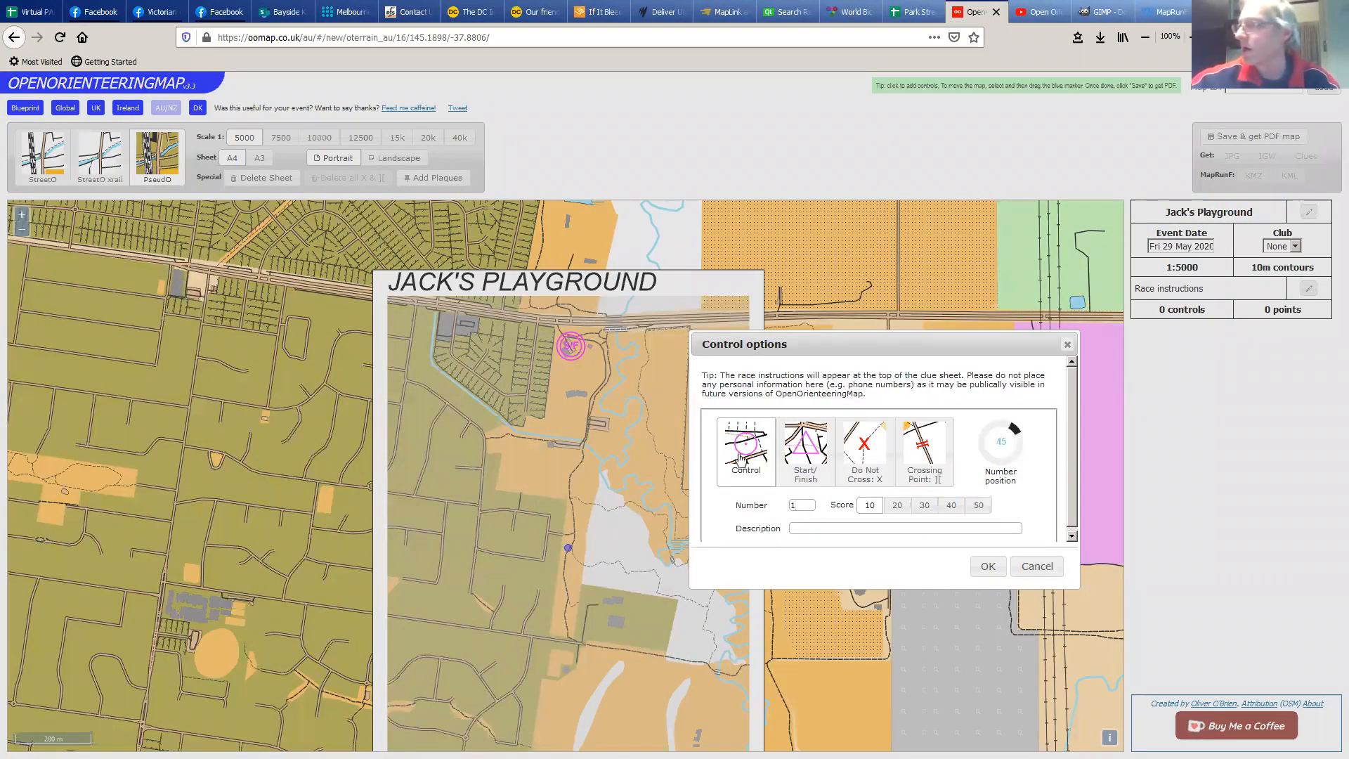
pyautogui.click(830, 527)
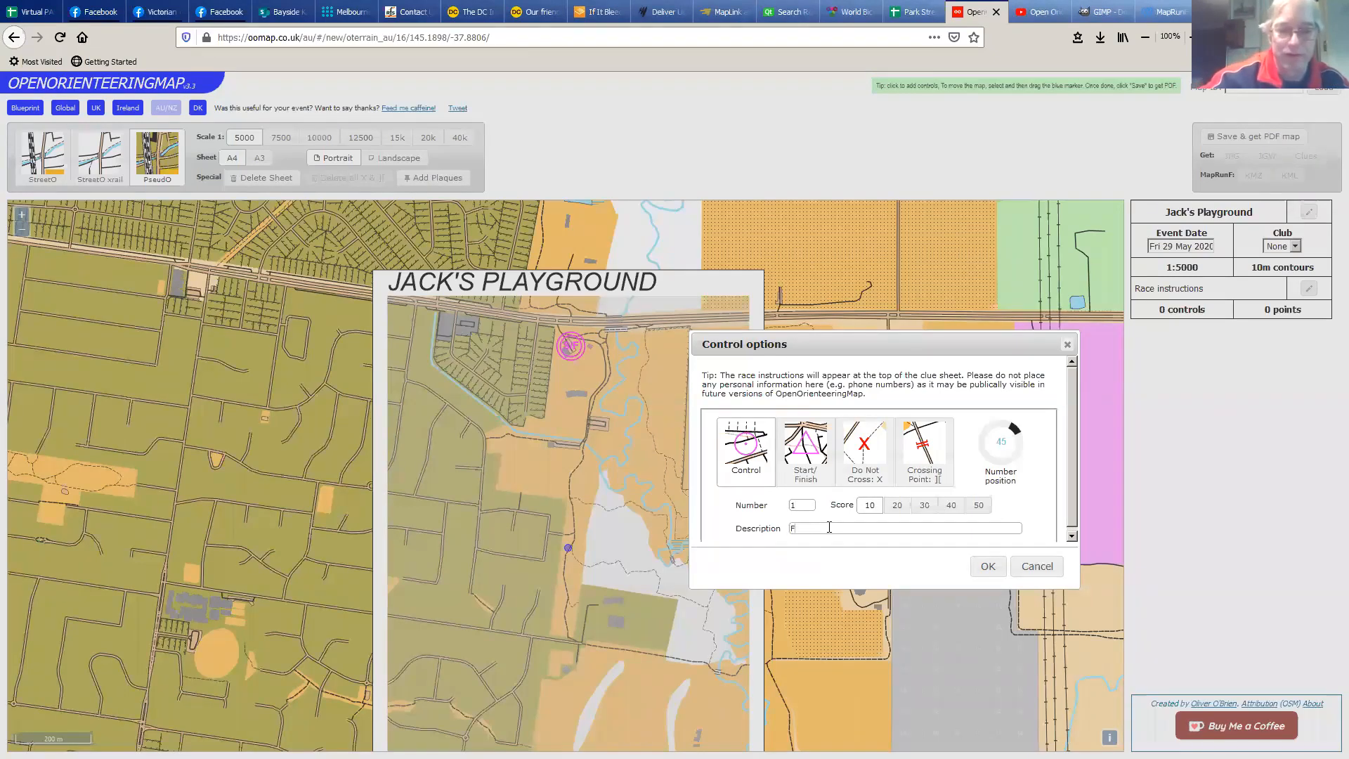
pyautogui.write('Forst control road end')
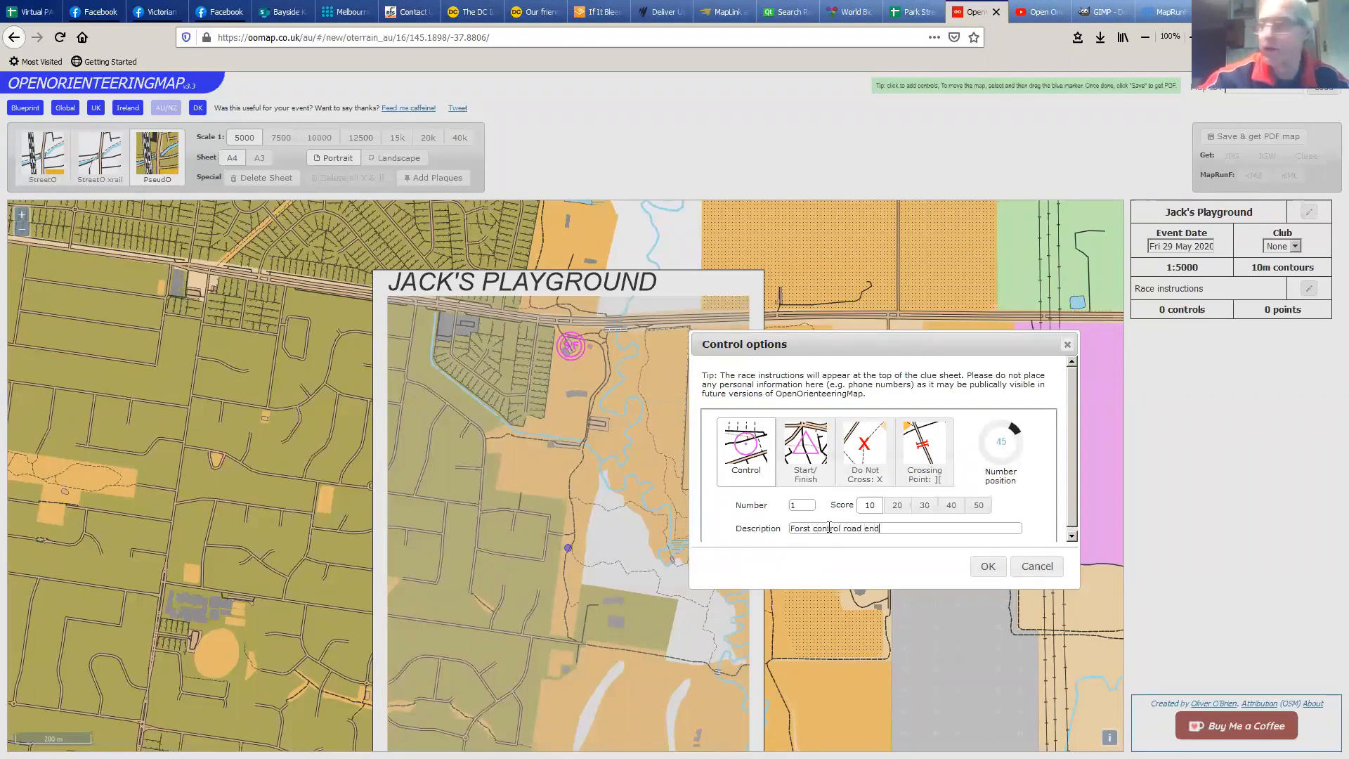
pyautogui.click(799, 528)
pyautogui.press('BackSpace')
pyautogui.write('i')
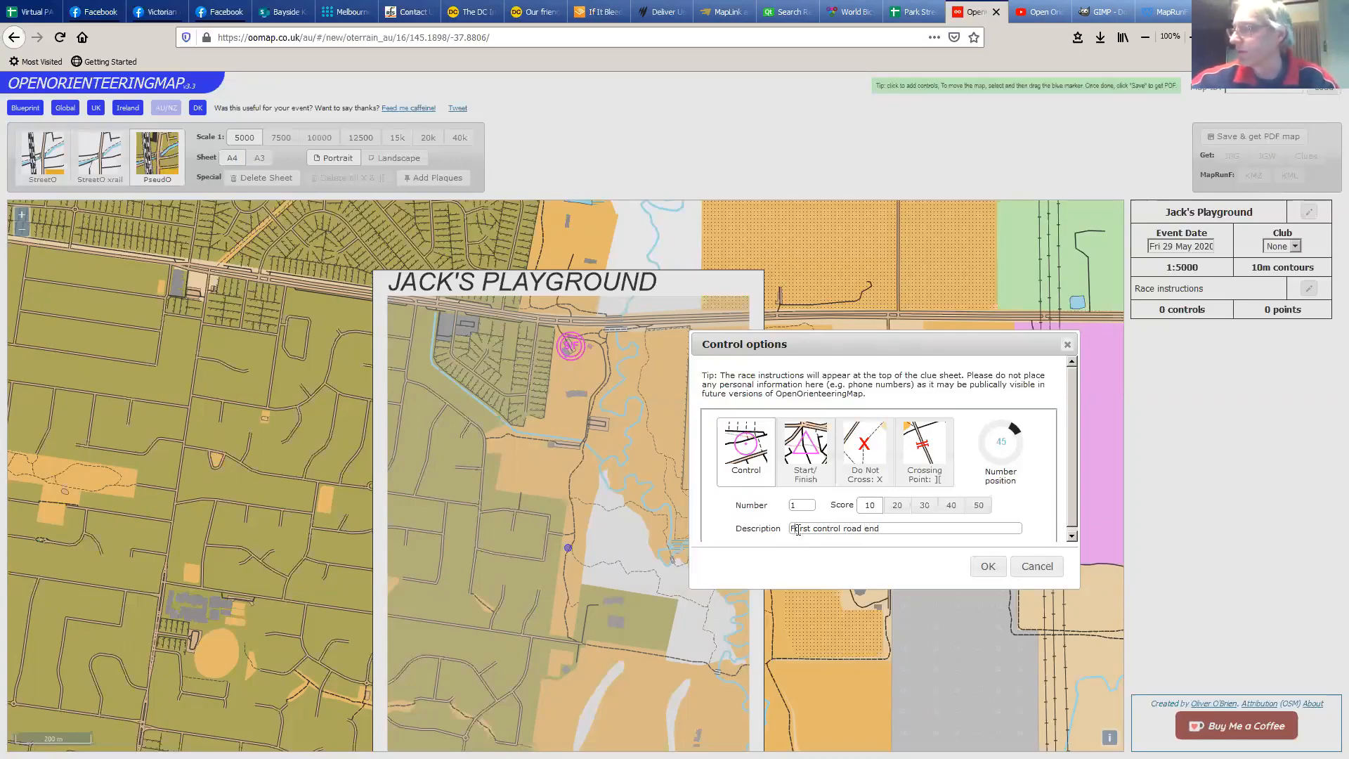
pyautogui.press('BackSpace')
pyautogui.write('i')
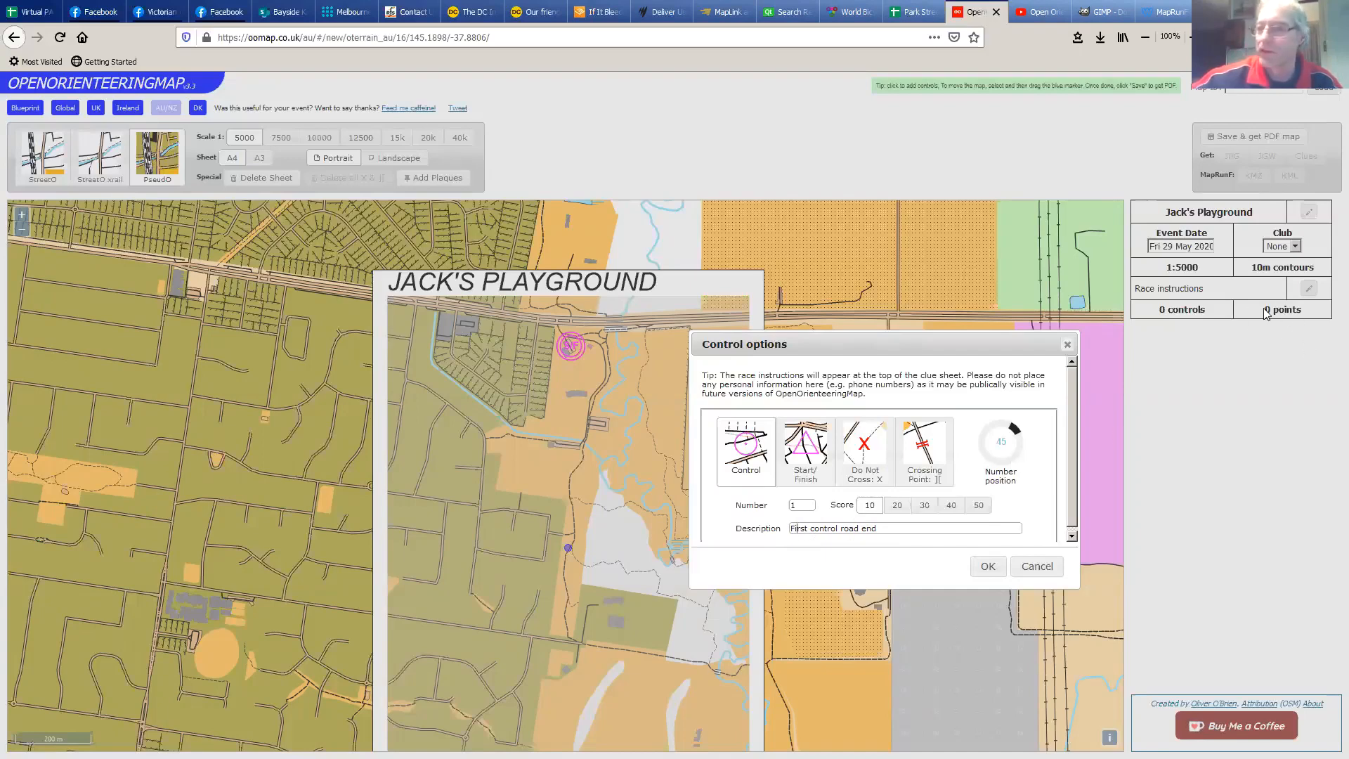
pyautogui.click(987, 568)
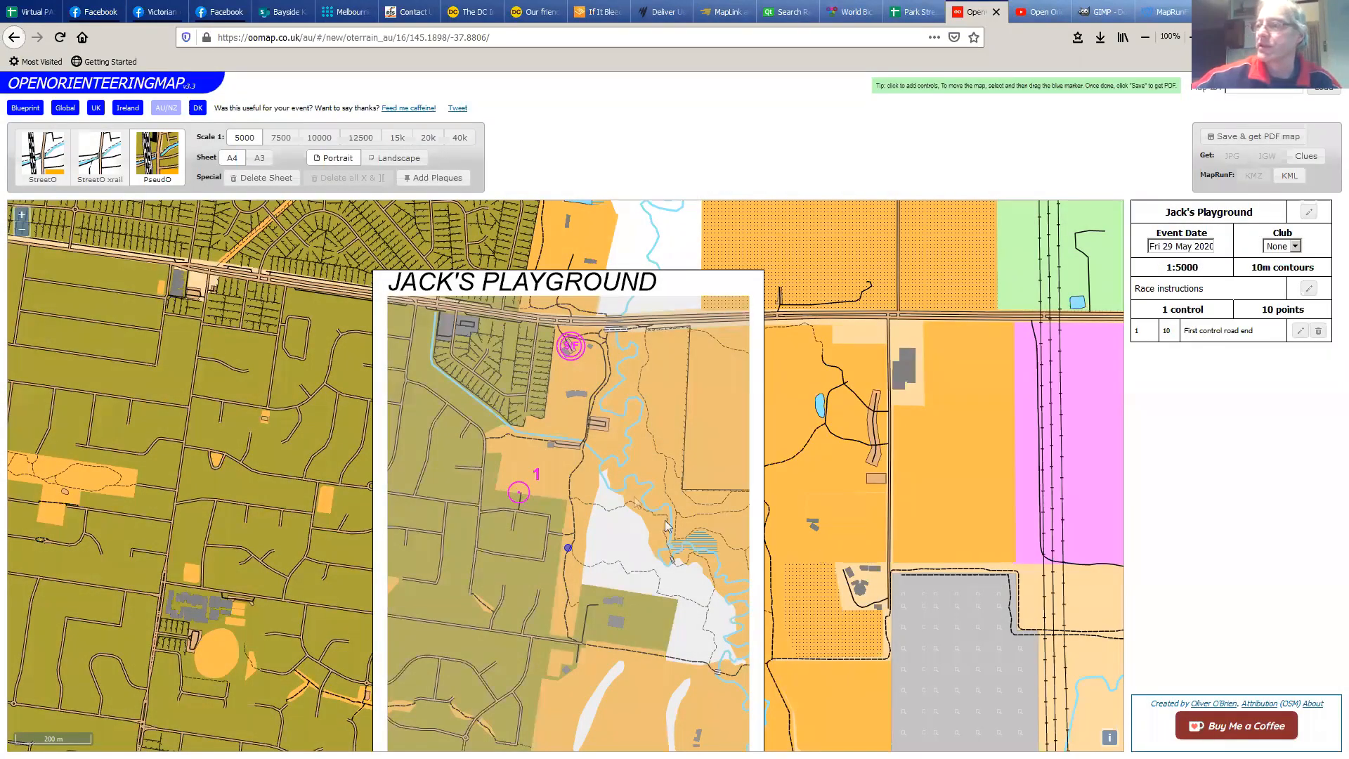
# Add control 2 on the creek bend southeast of the start, with score 30 and the description "Creek bend"
pyautogui.click(634, 404)
pyautogui.click(808, 505)
pyautogui.write('2')
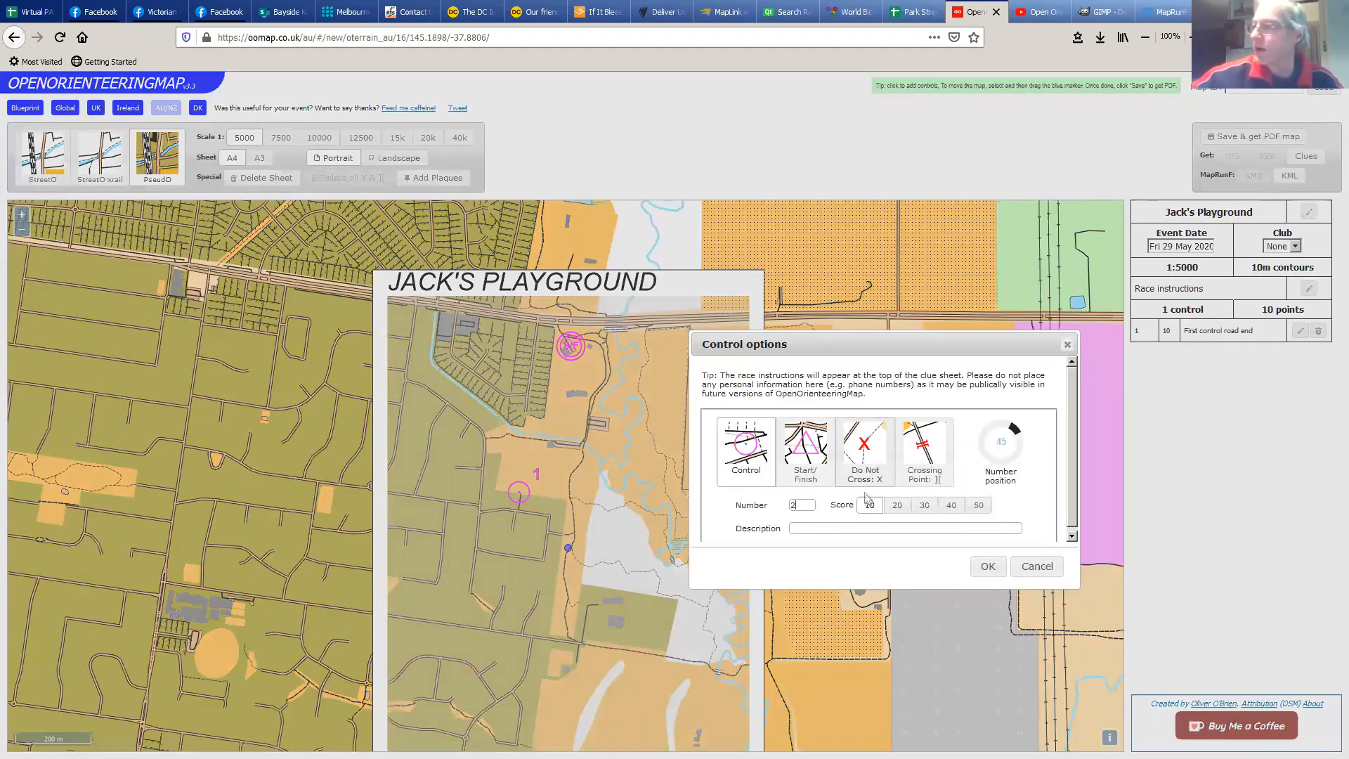
pyautogui.click(899, 506)
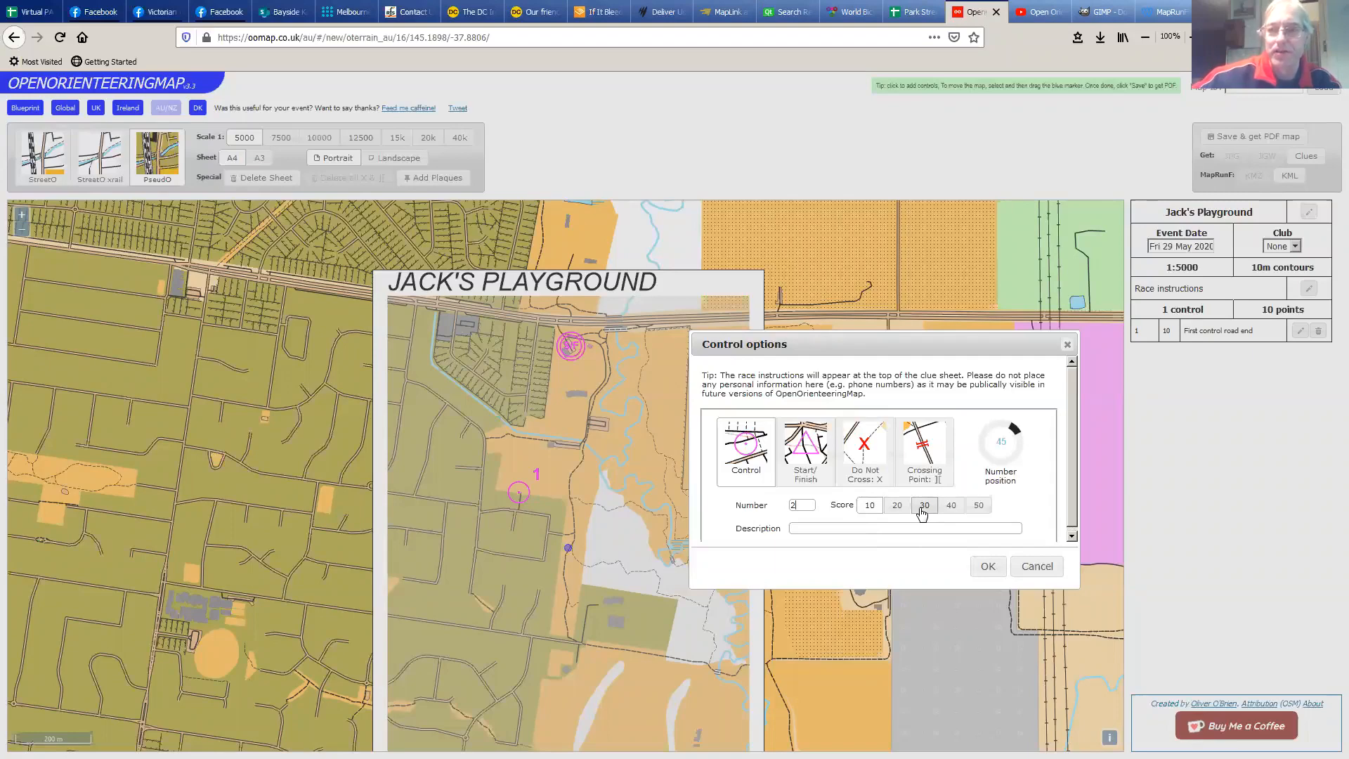
pyautogui.click(926, 507)
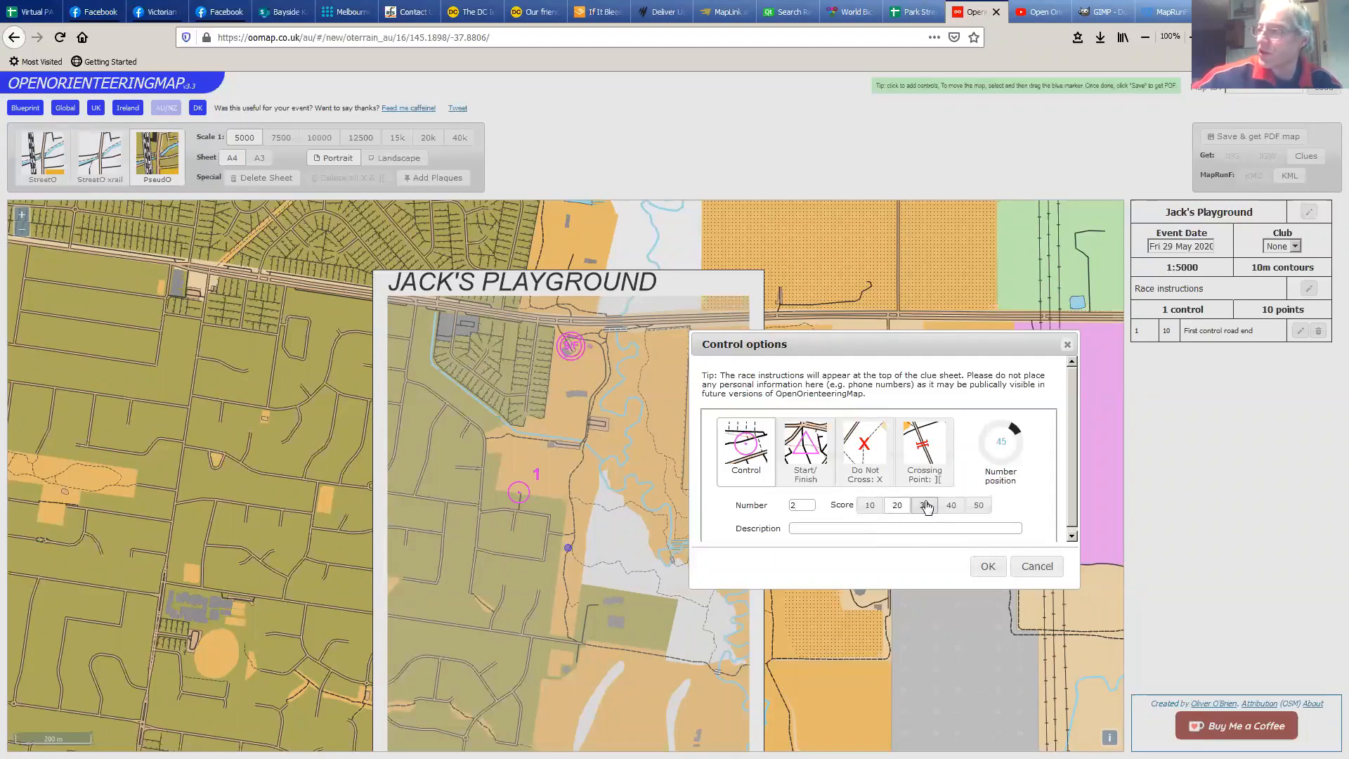
pyautogui.click(979, 506)
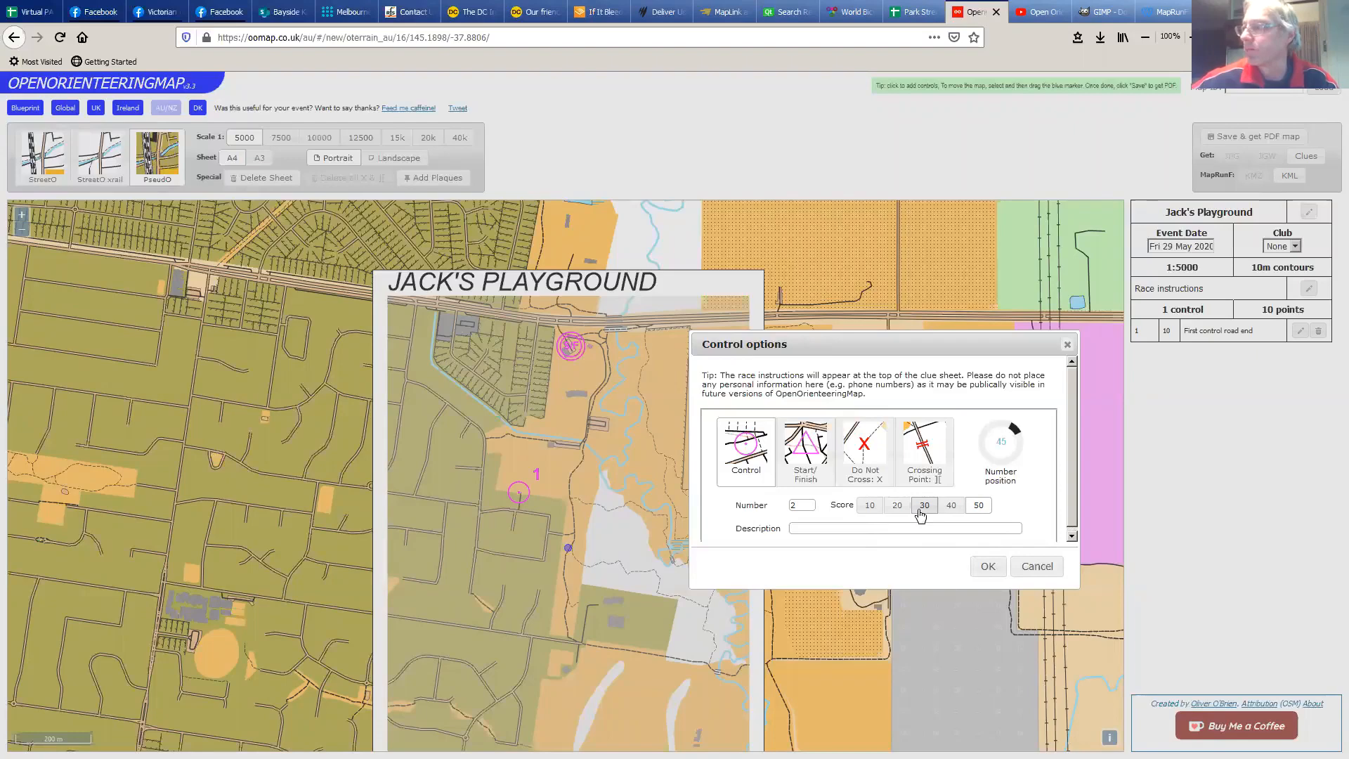
pyautogui.click(896, 507)
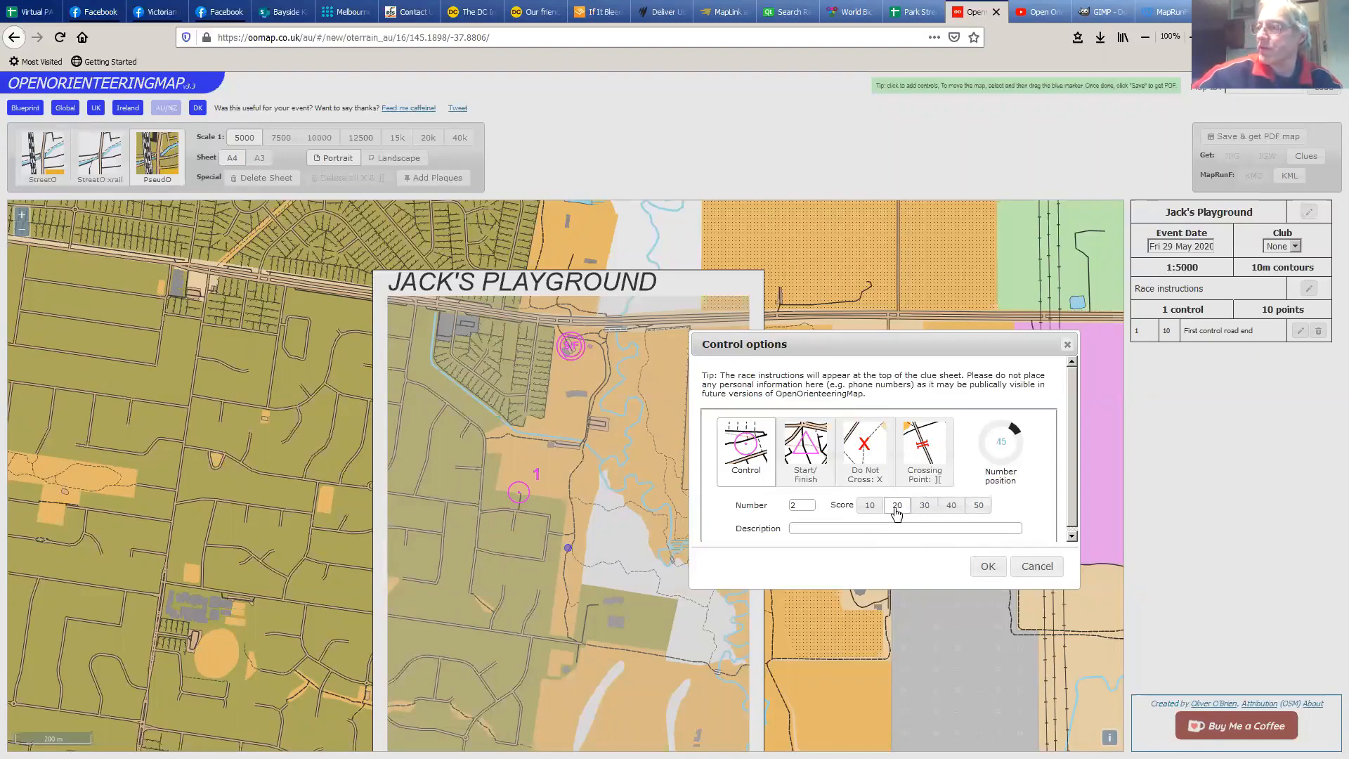
pyautogui.click(925, 507)
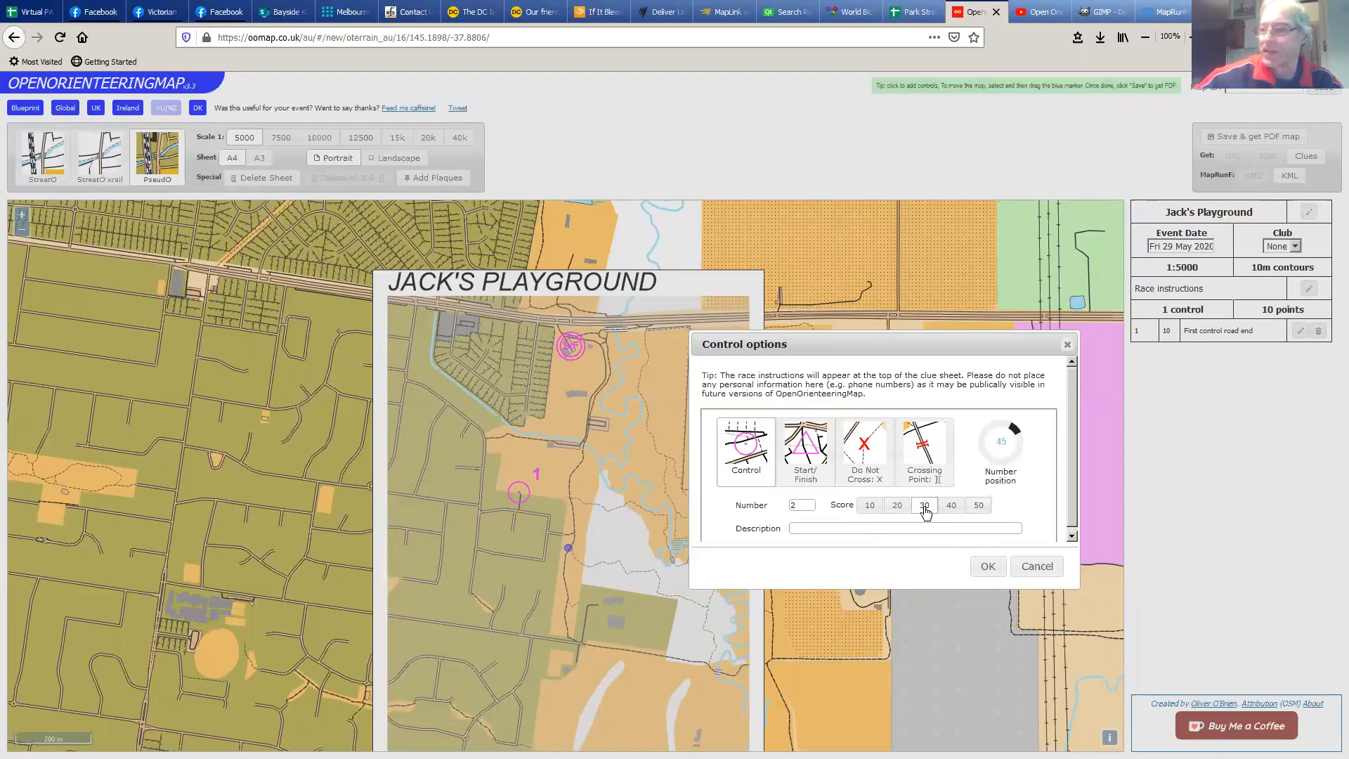
pyautogui.click(811, 529)
pyautogui.write('Creek bend')
pyautogui.click(986, 566)
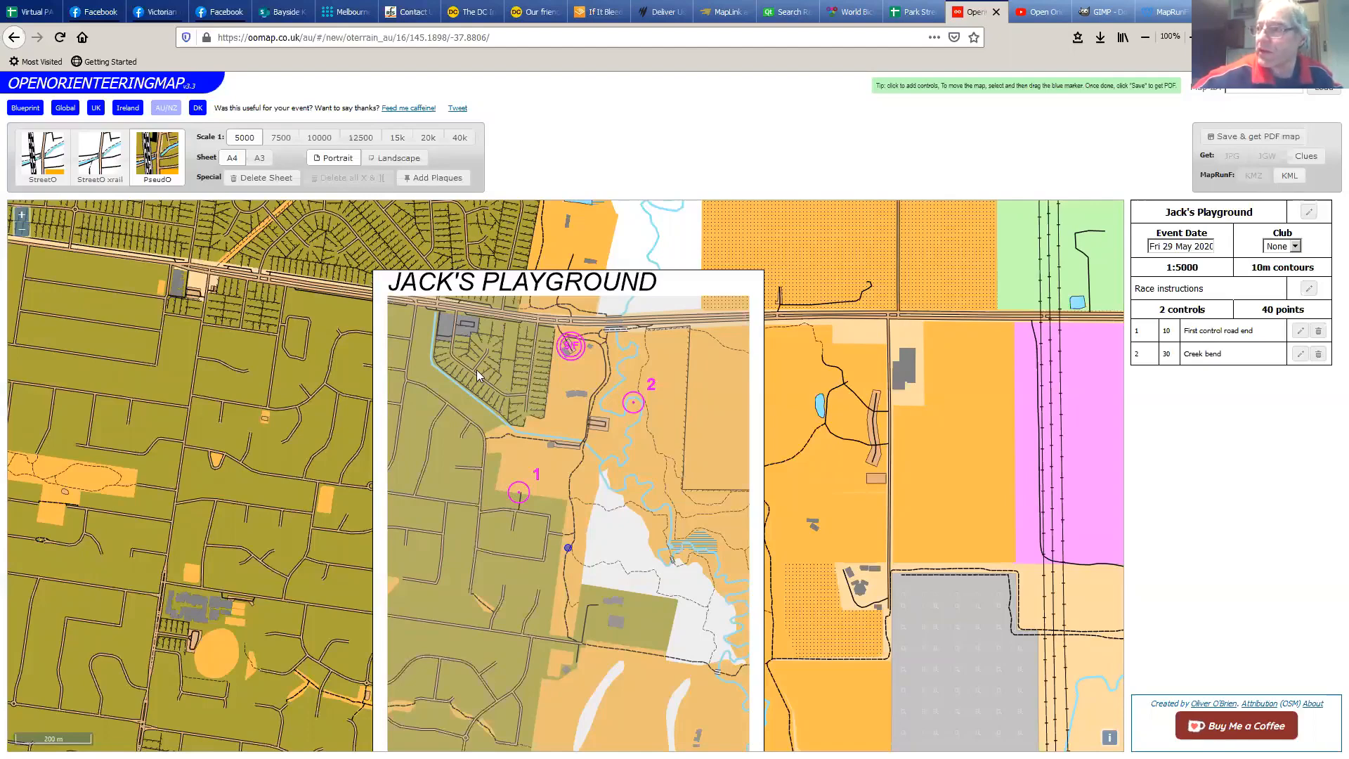
# Add control 6 in the housing estate west of the start, with score 30 and the description "Lightpole"
pyautogui.click(605, 420)
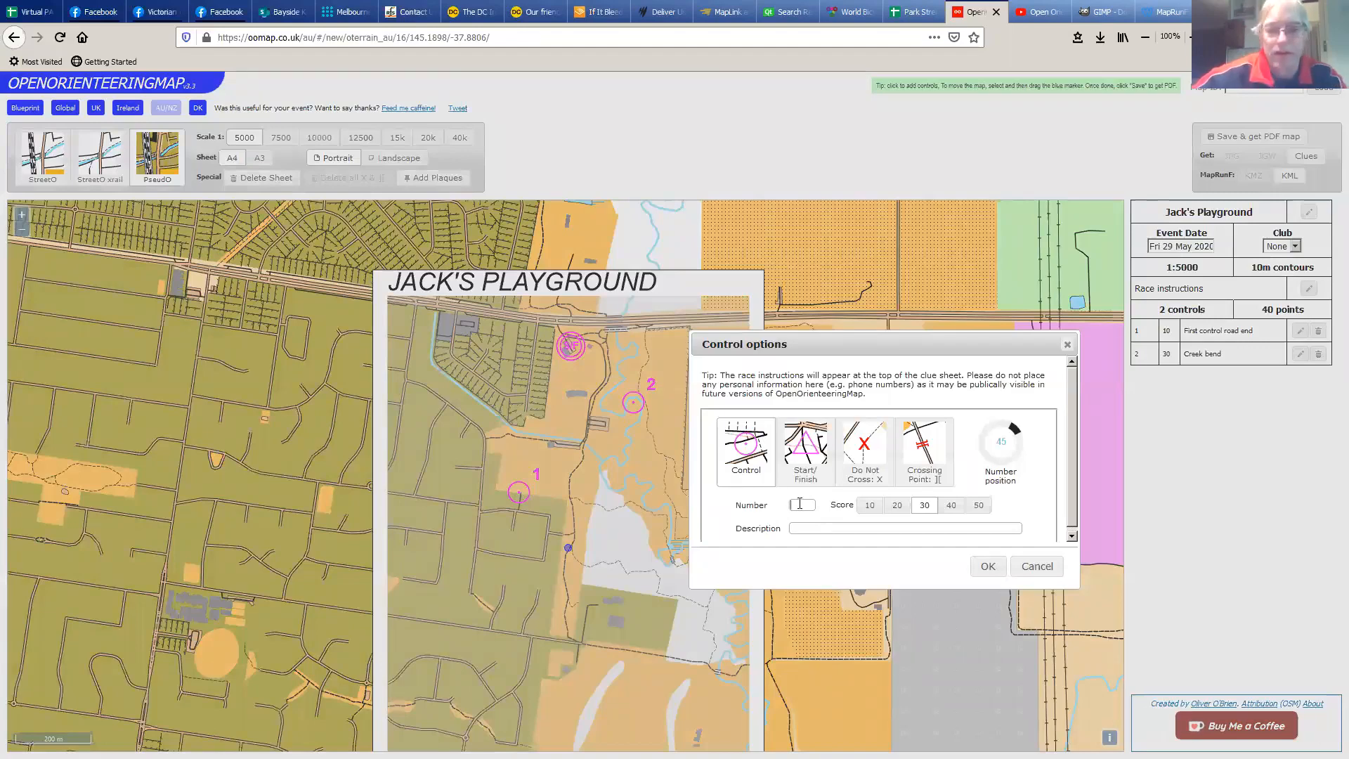
pyautogui.click(802, 526)
pyautogui.write('Lightpole')
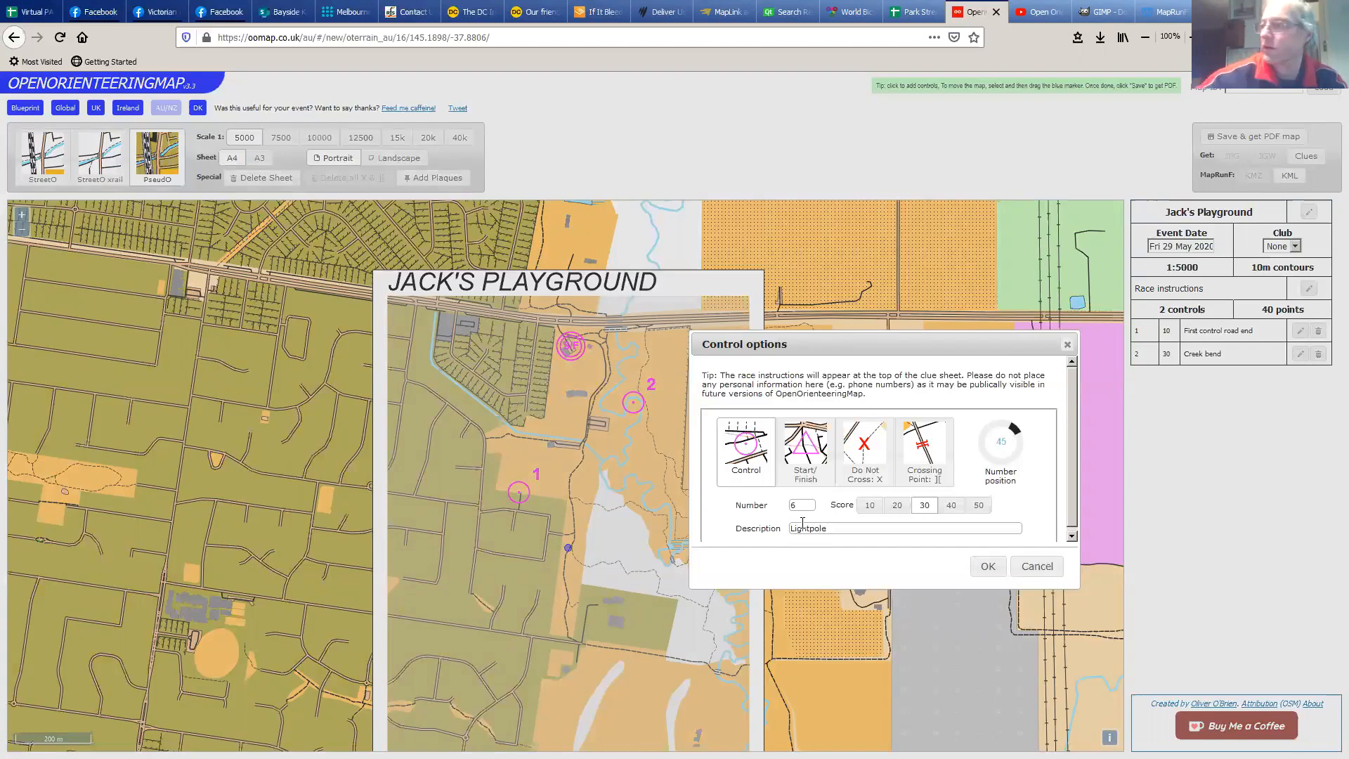
pyautogui.click(987, 566)
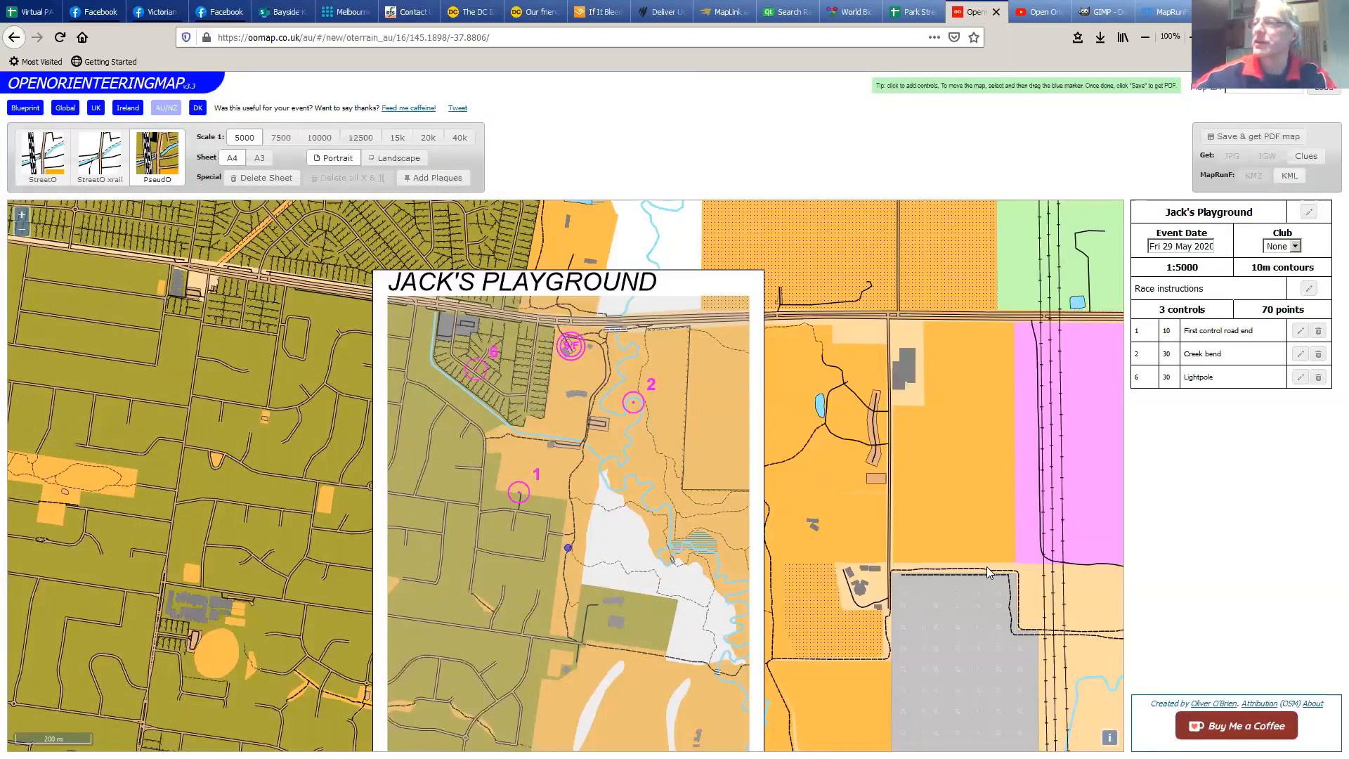
# Add control 20 on the track in the white area southeast of control 1, with score 50 and the description "track bend"
pyautogui.click(630, 575)
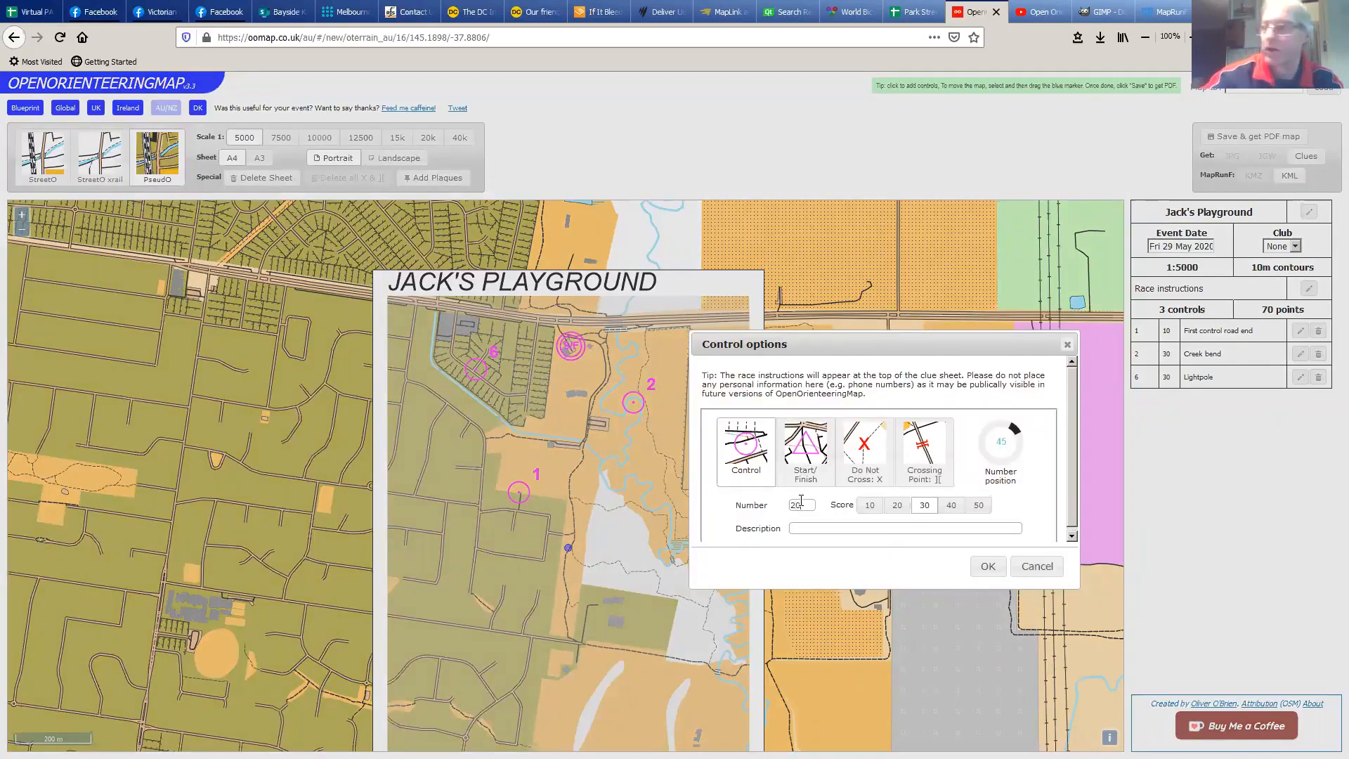
pyautogui.click(978, 505)
pyautogui.click(828, 530)
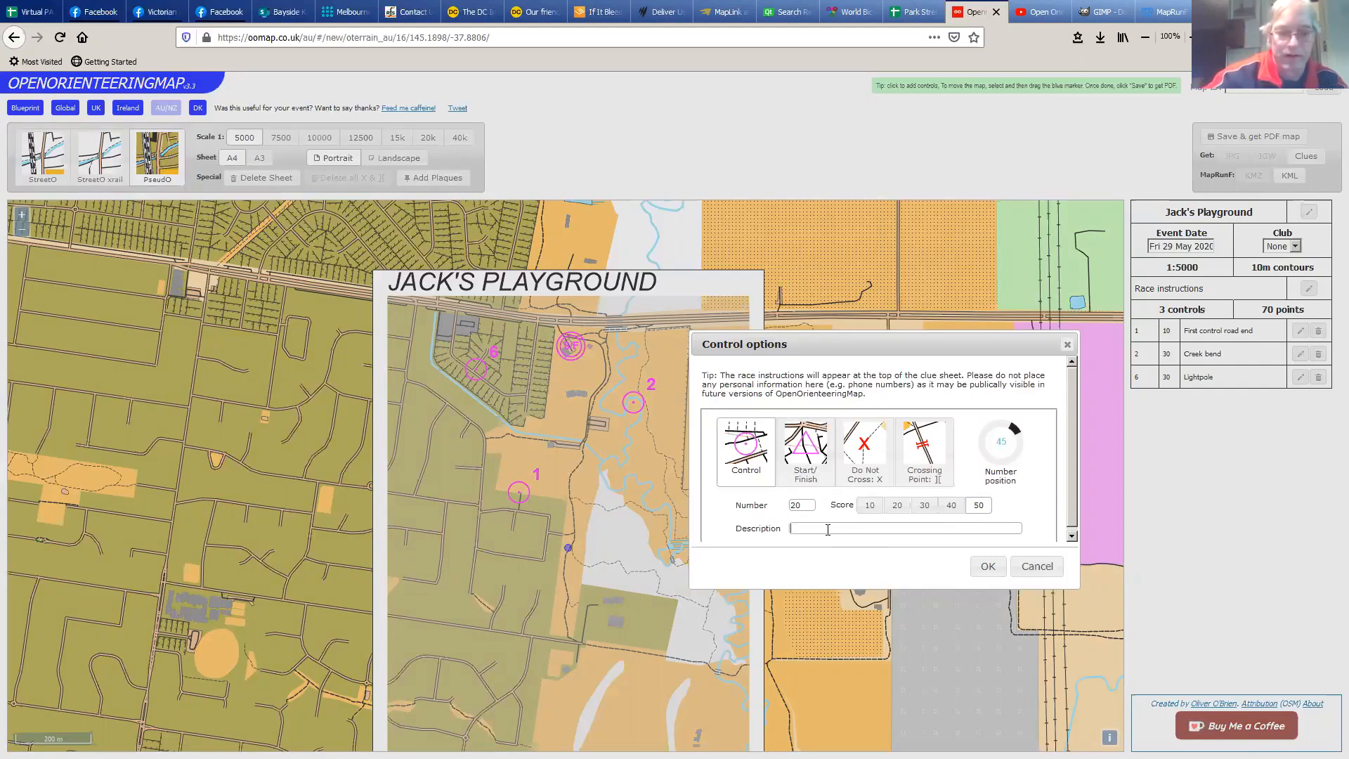
pyautogui.write('track bernd')
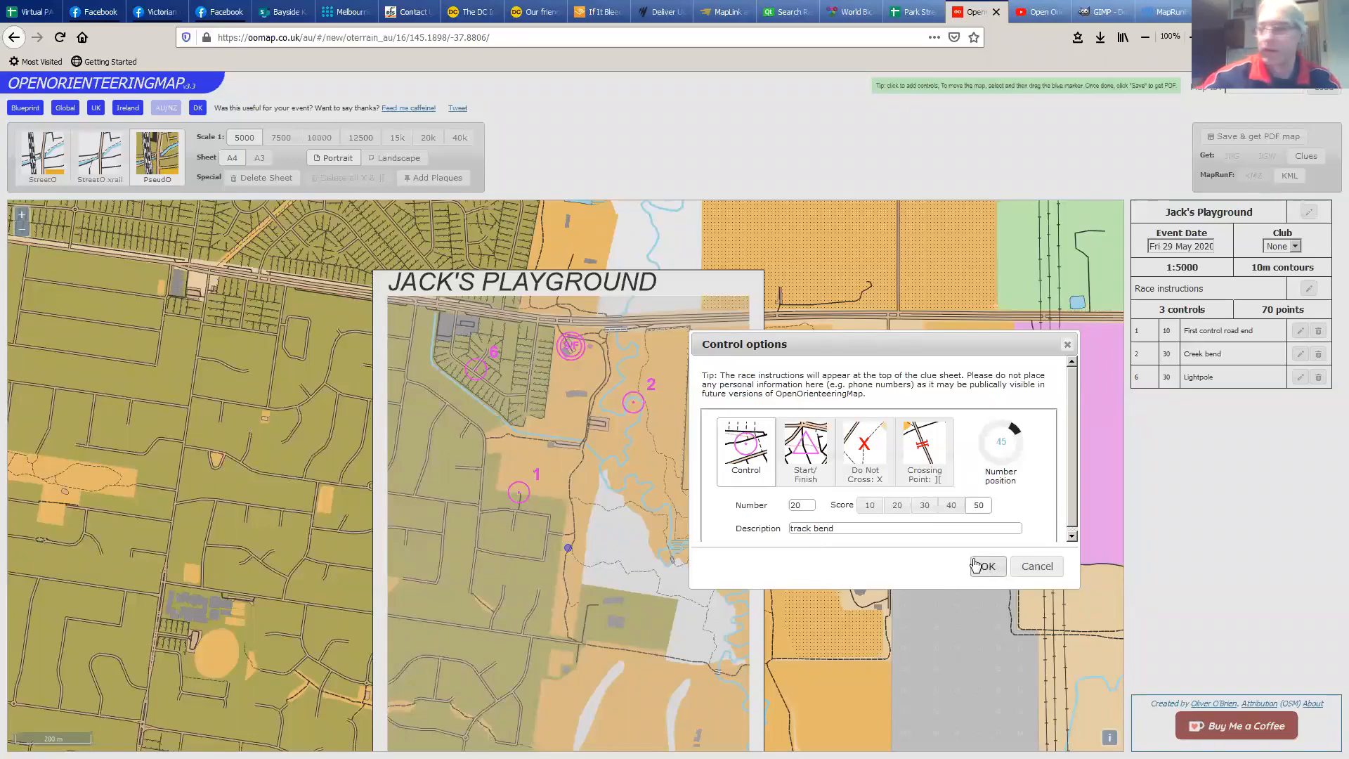
pyautogui.click(987, 566)
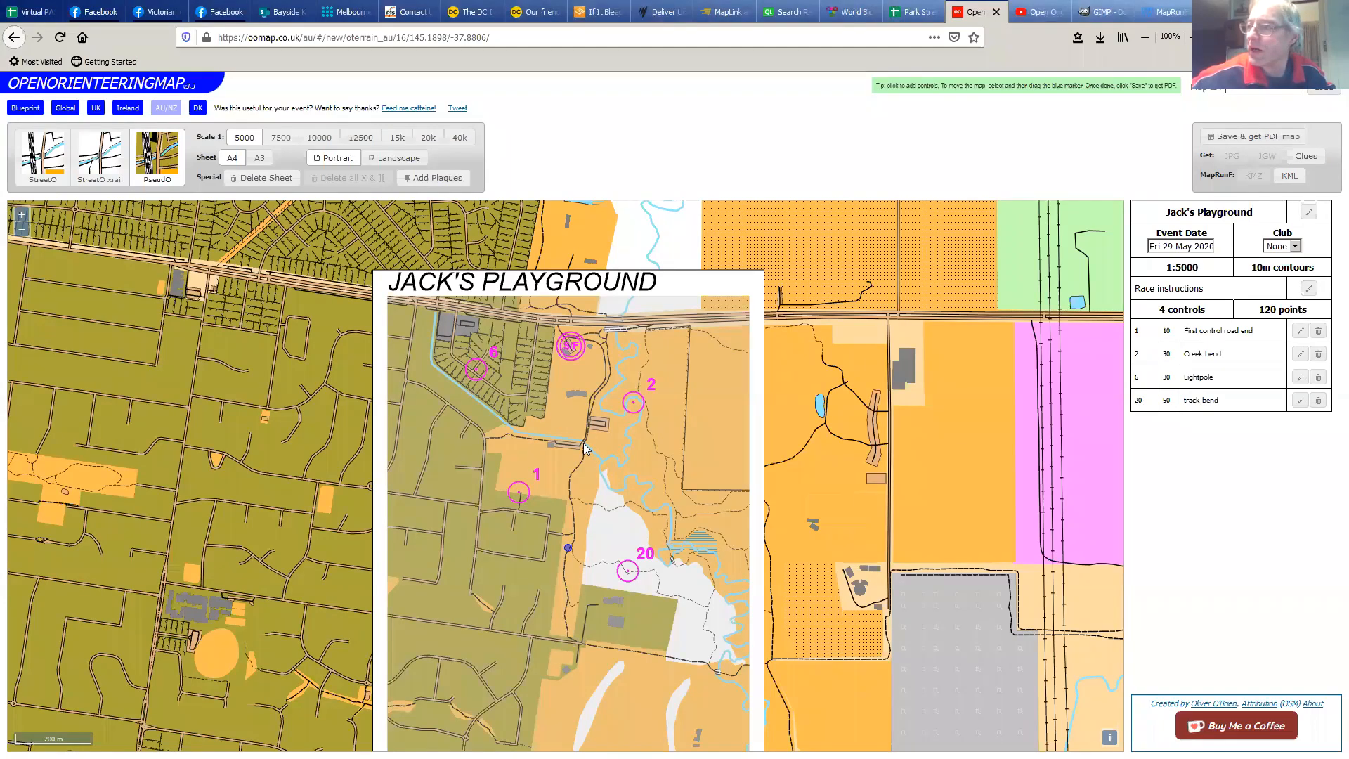
# Place a Crossing Point where the path meets the creek northeast of control 1, with a crossing angle of 5
pyautogui.click(605, 443)
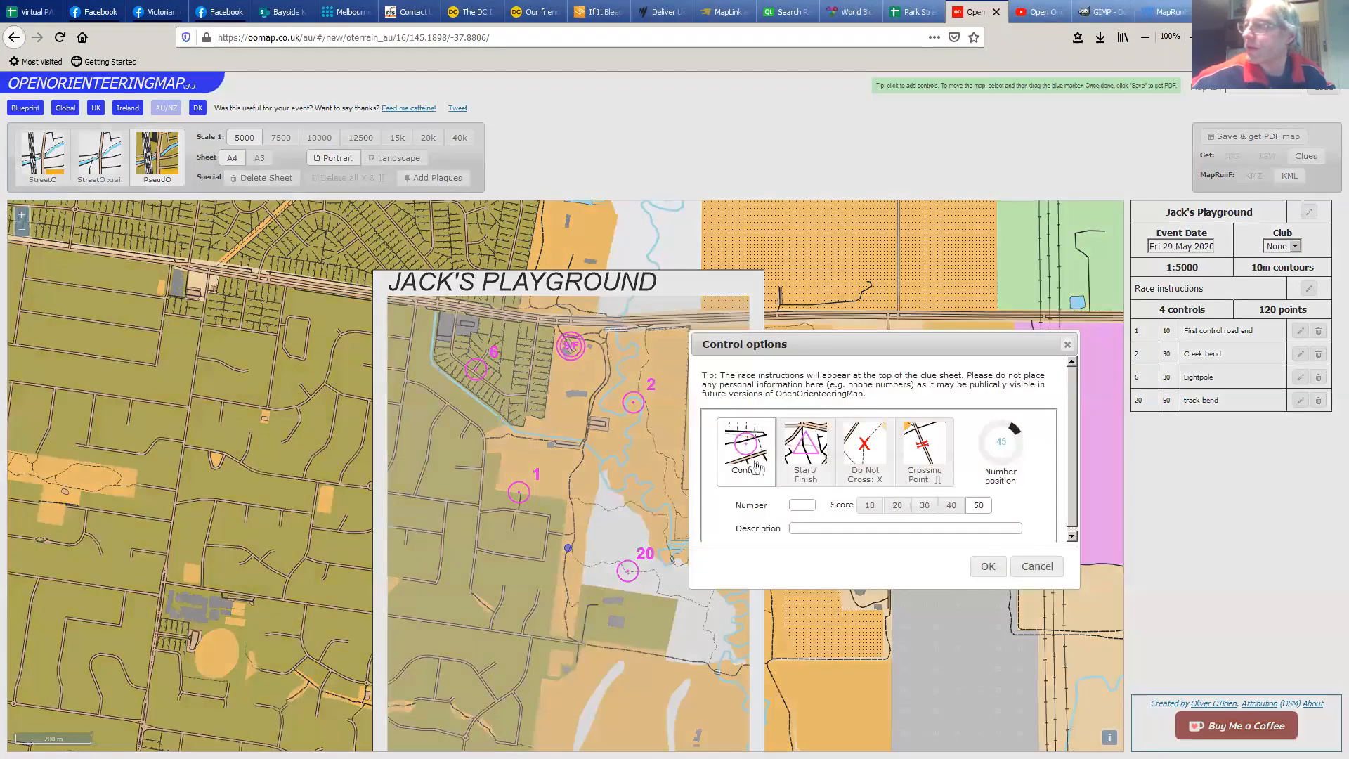
pyautogui.click(926, 460)
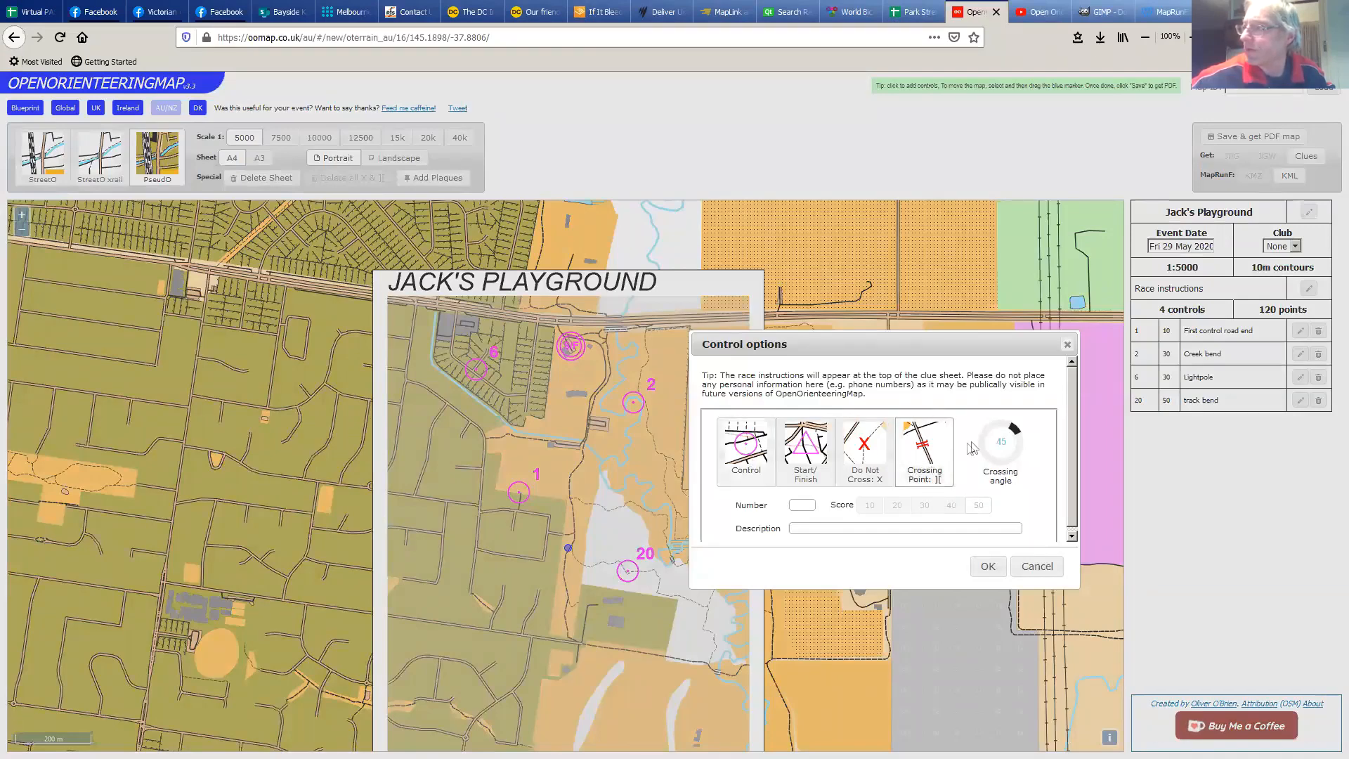
pyautogui.moveTo(1013, 433); pyautogui.dragTo(1006, 427)
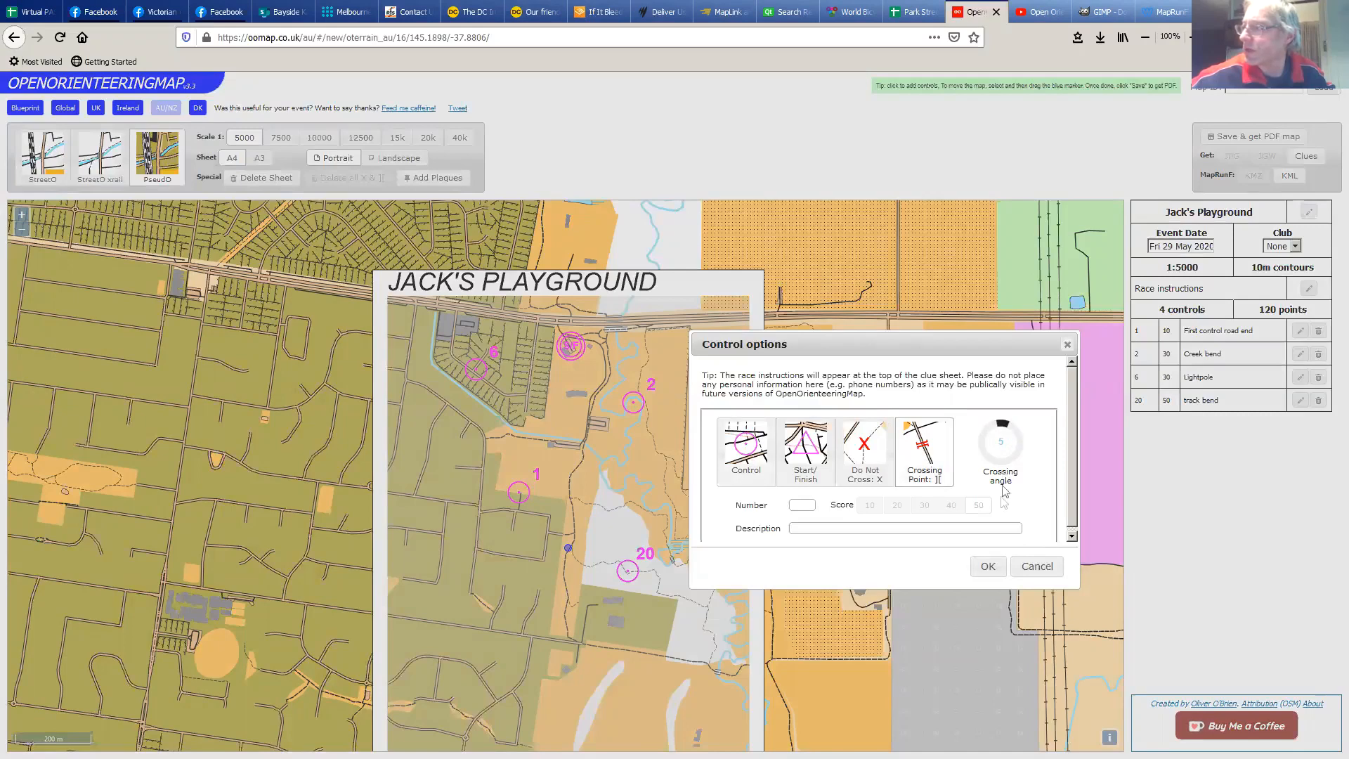
pyautogui.click(987, 569)
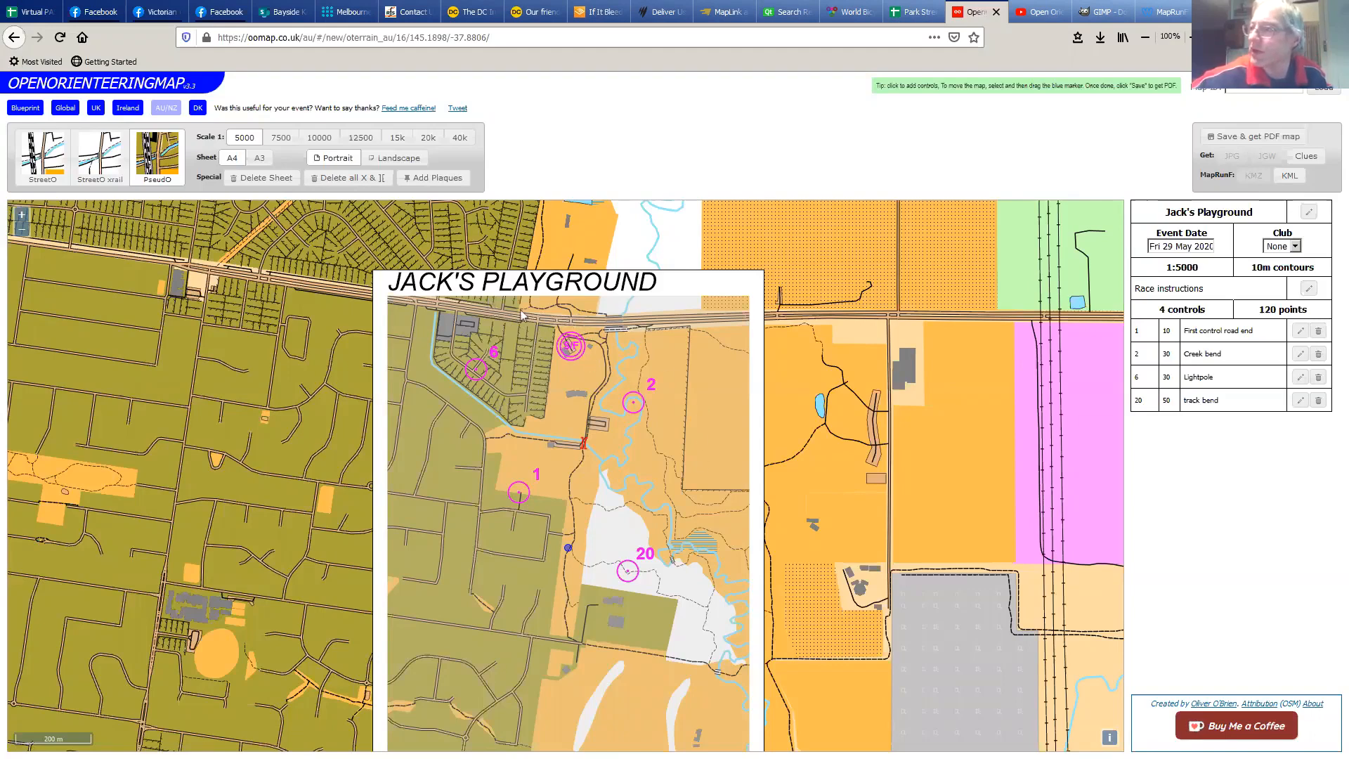
# Place a Crossing Point on the main road northwest of the start, with a crossing angle of 9
pyautogui.click(542, 322)
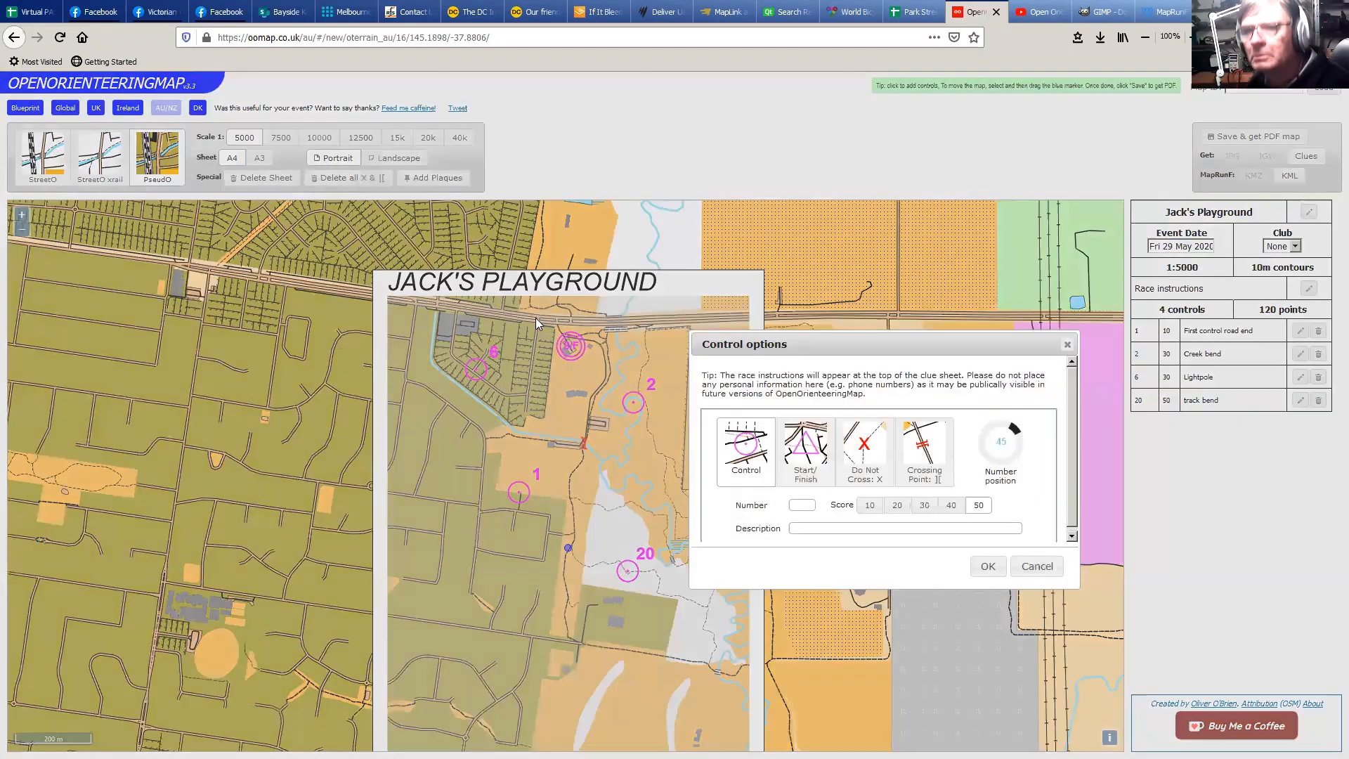
pyautogui.click(930, 455)
pyautogui.moveTo(1013, 432); pyautogui.dragTo(1007, 438)
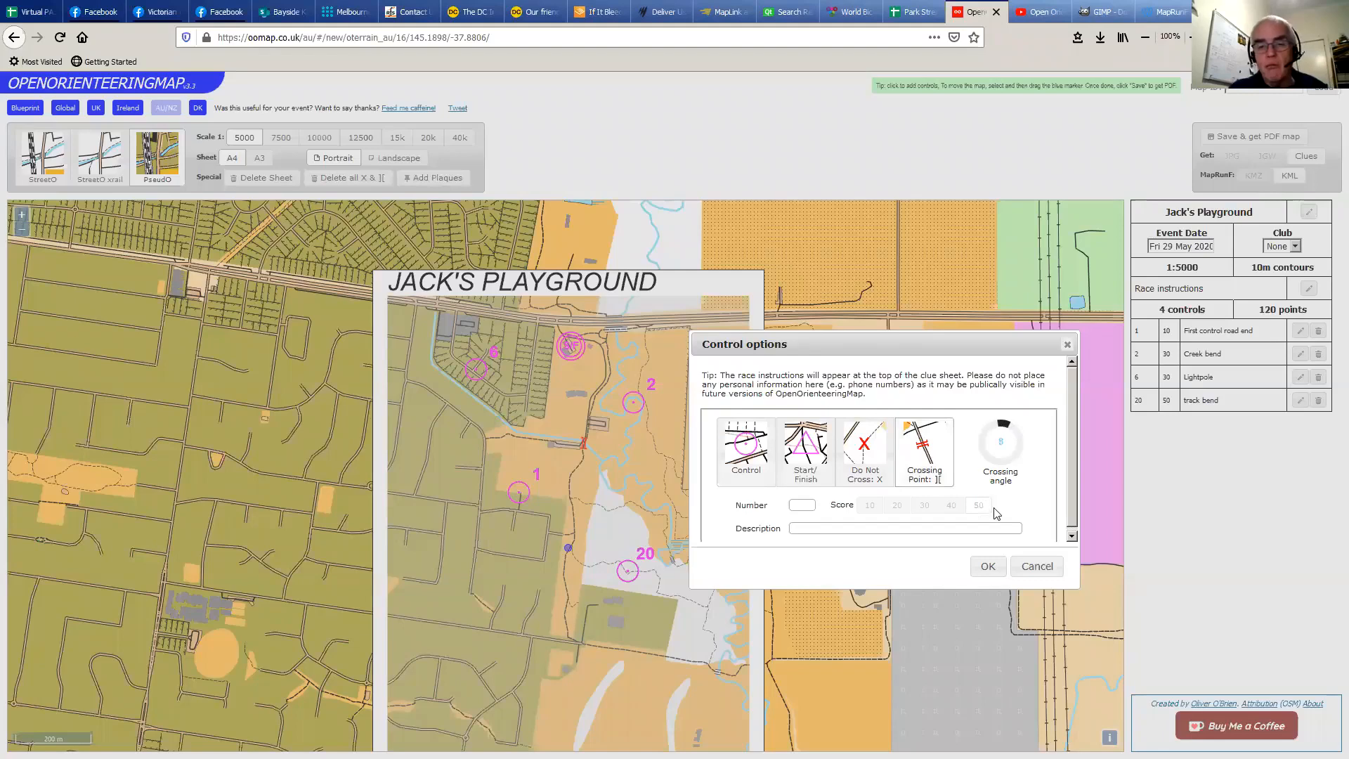
pyautogui.click(993, 571)
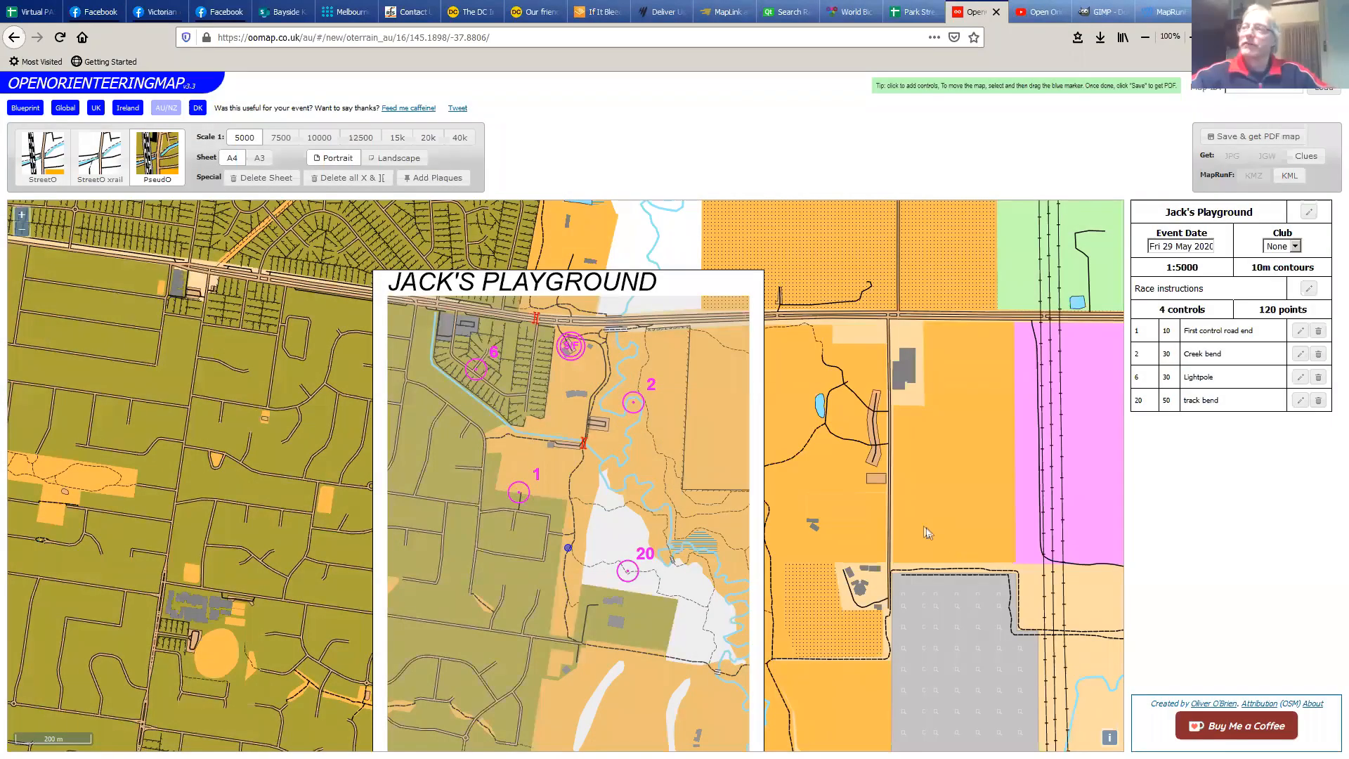
# Place a Do Not Cross marker beside the creek south of control 2 and check its position up close
pyautogui.click(635, 460)
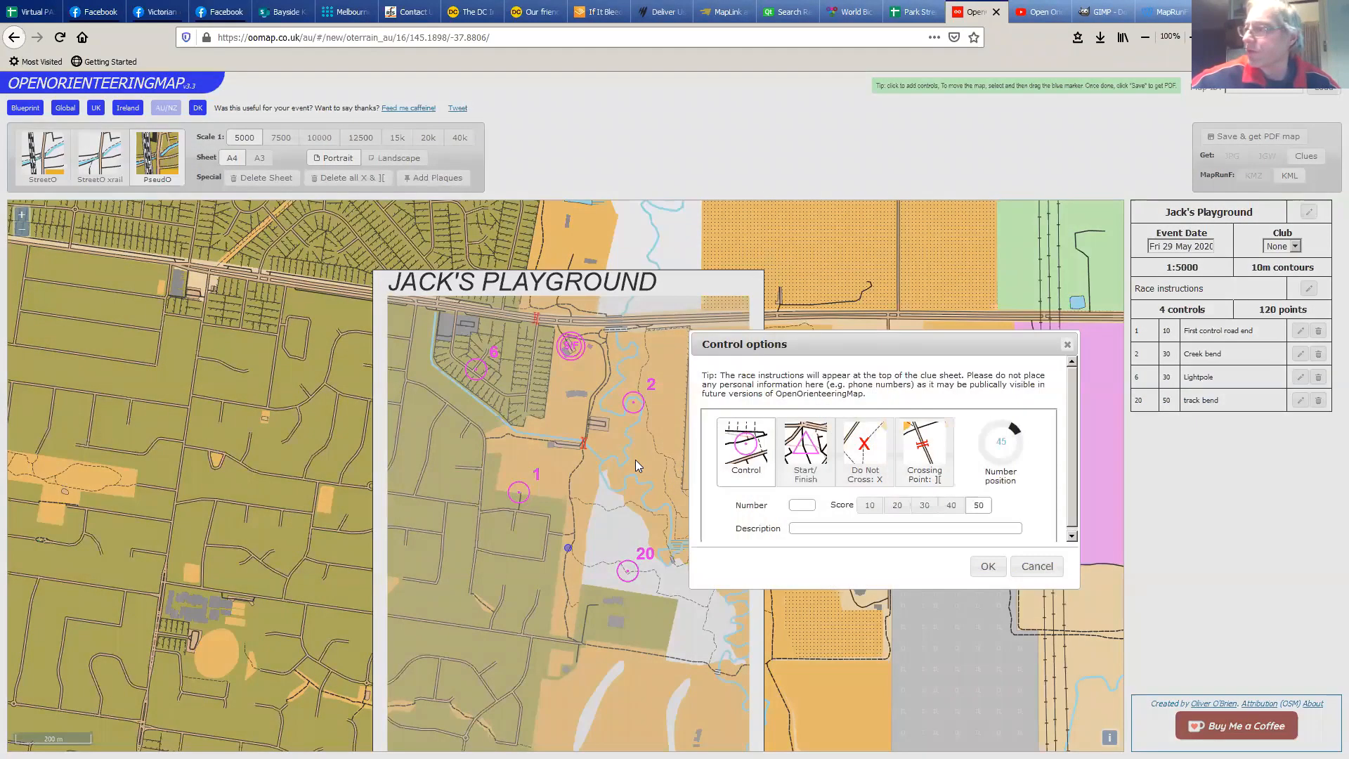
pyautogui.click(869, 446)
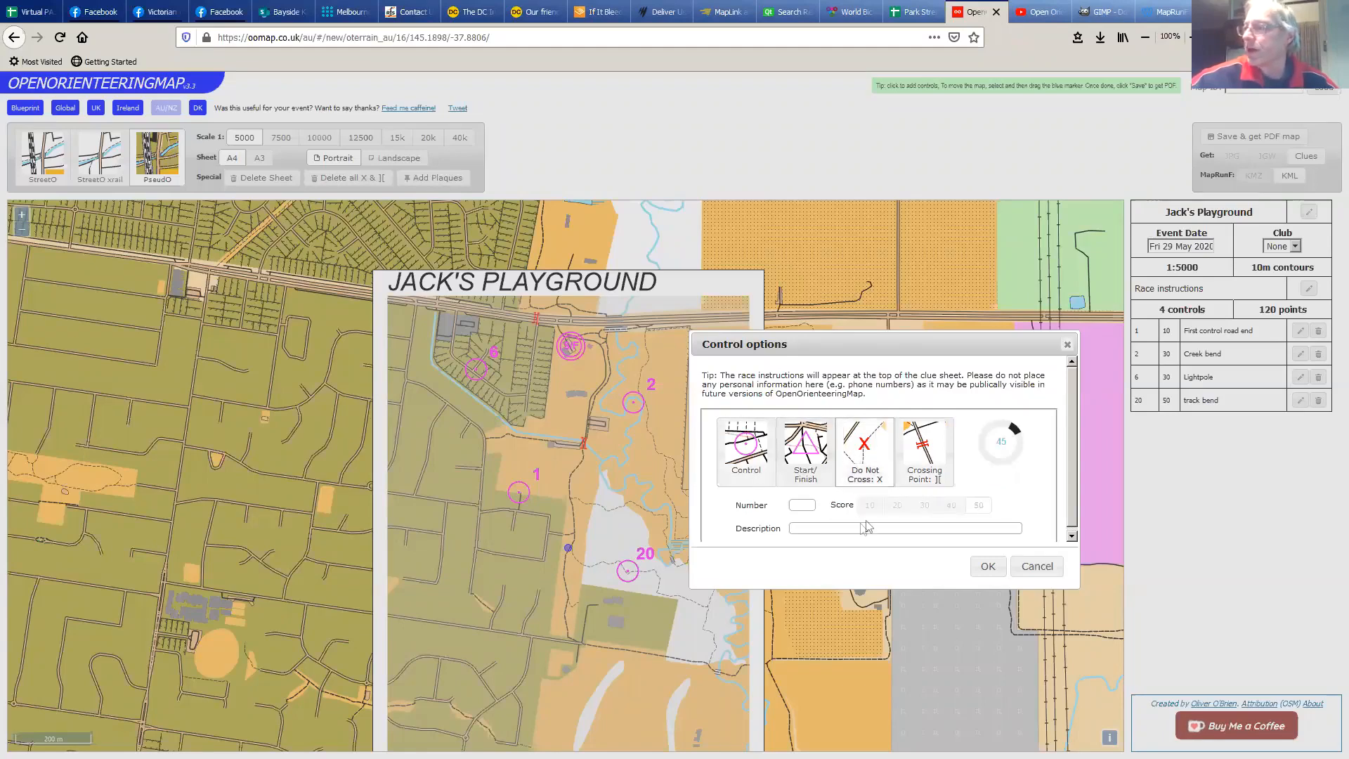
pyautogui.click(989, 566)
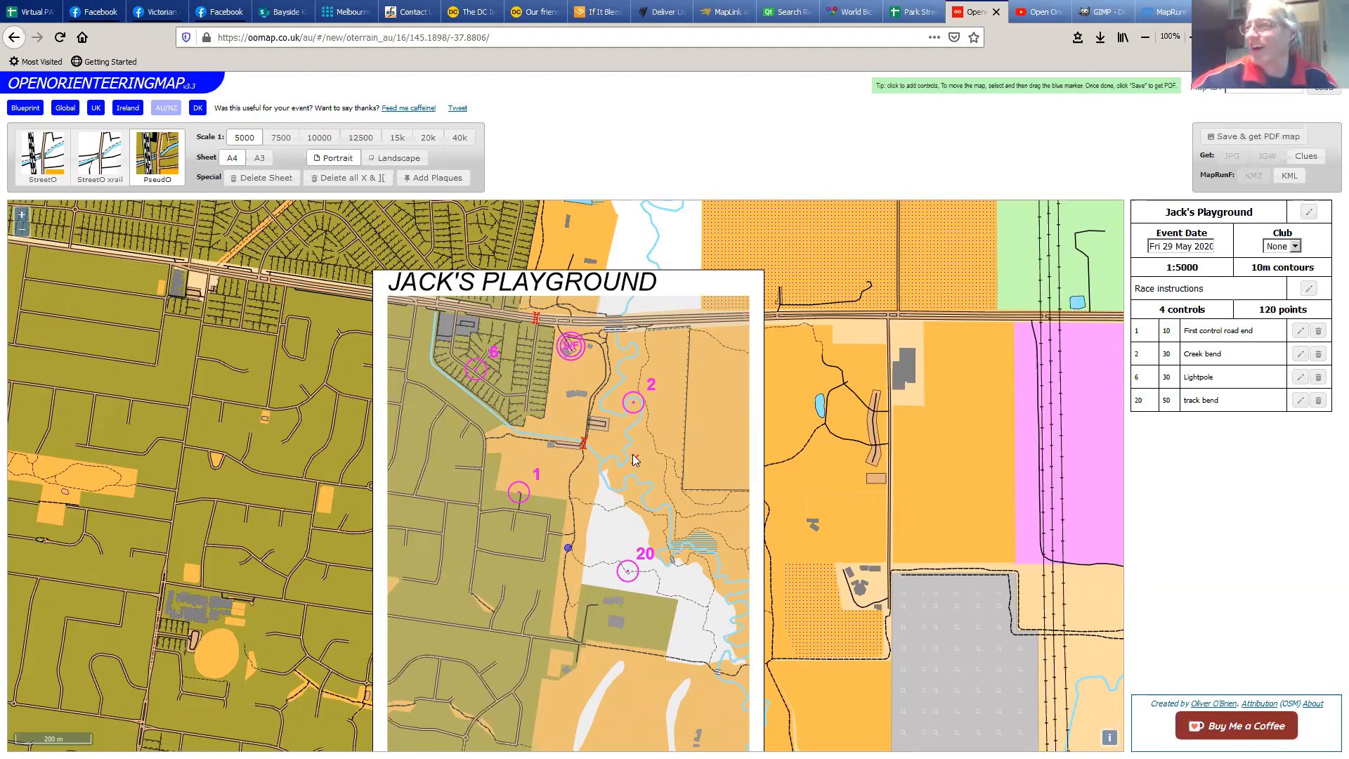
pyautogui.scroll(1, 632, 453)
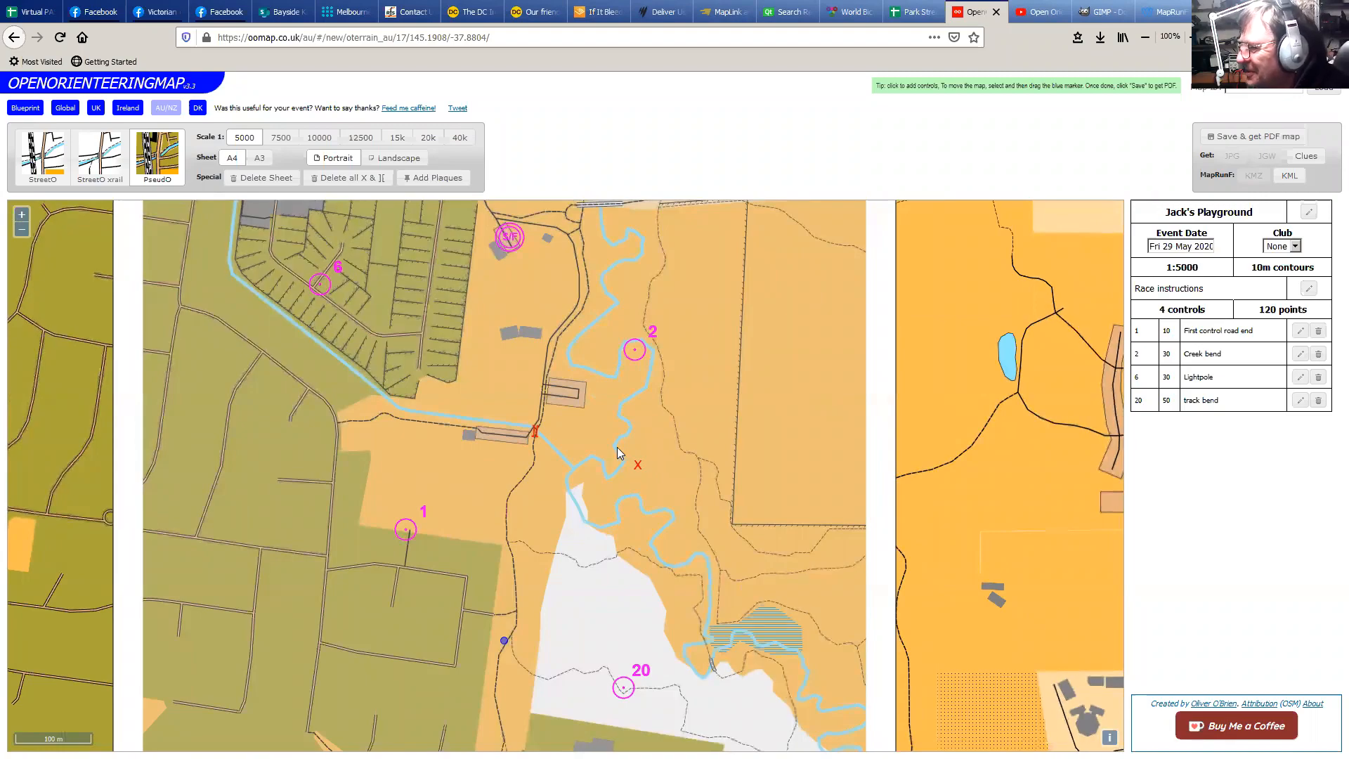
pyautogui.scroll(-1, 633, 459)
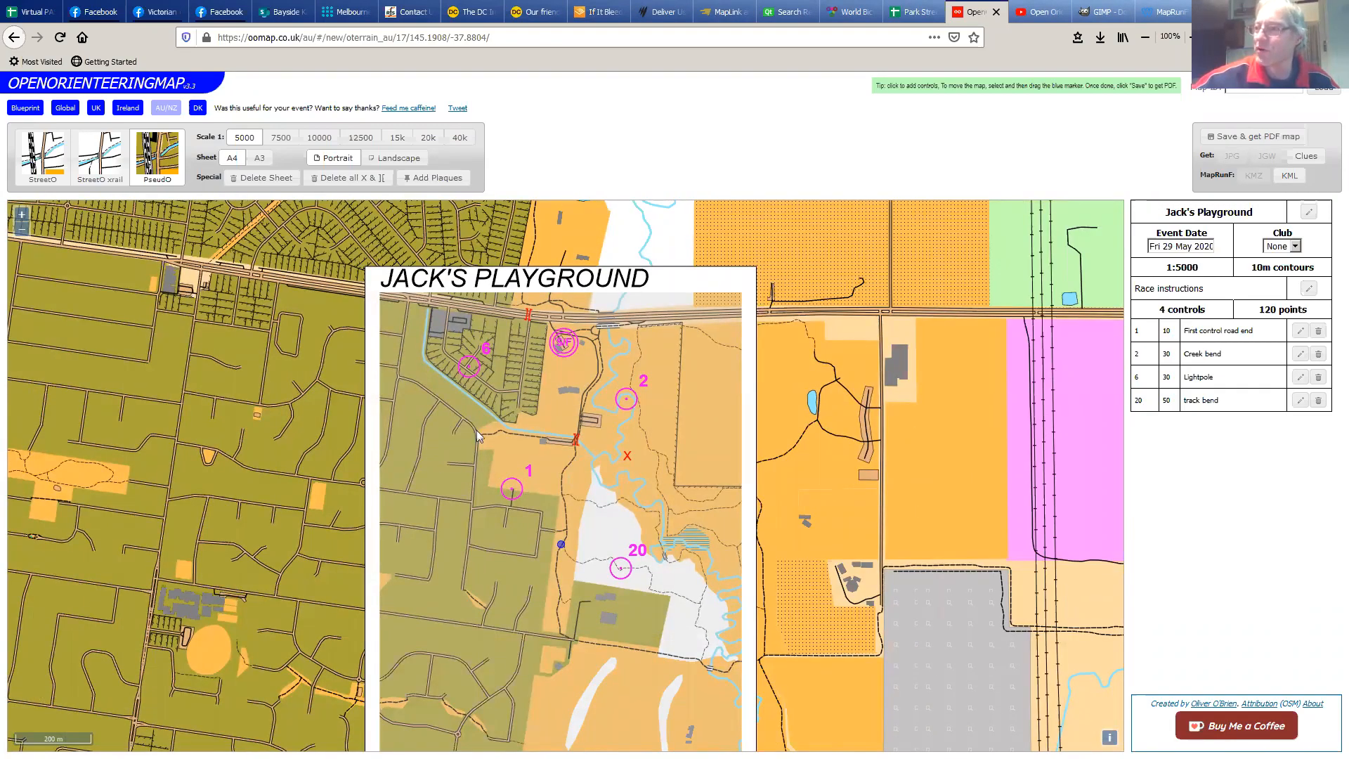
# Place a tight cluster of three Do Not Cross markers southwest of the housing estate, northwest of control 1
pyautogui.click(664, 462)
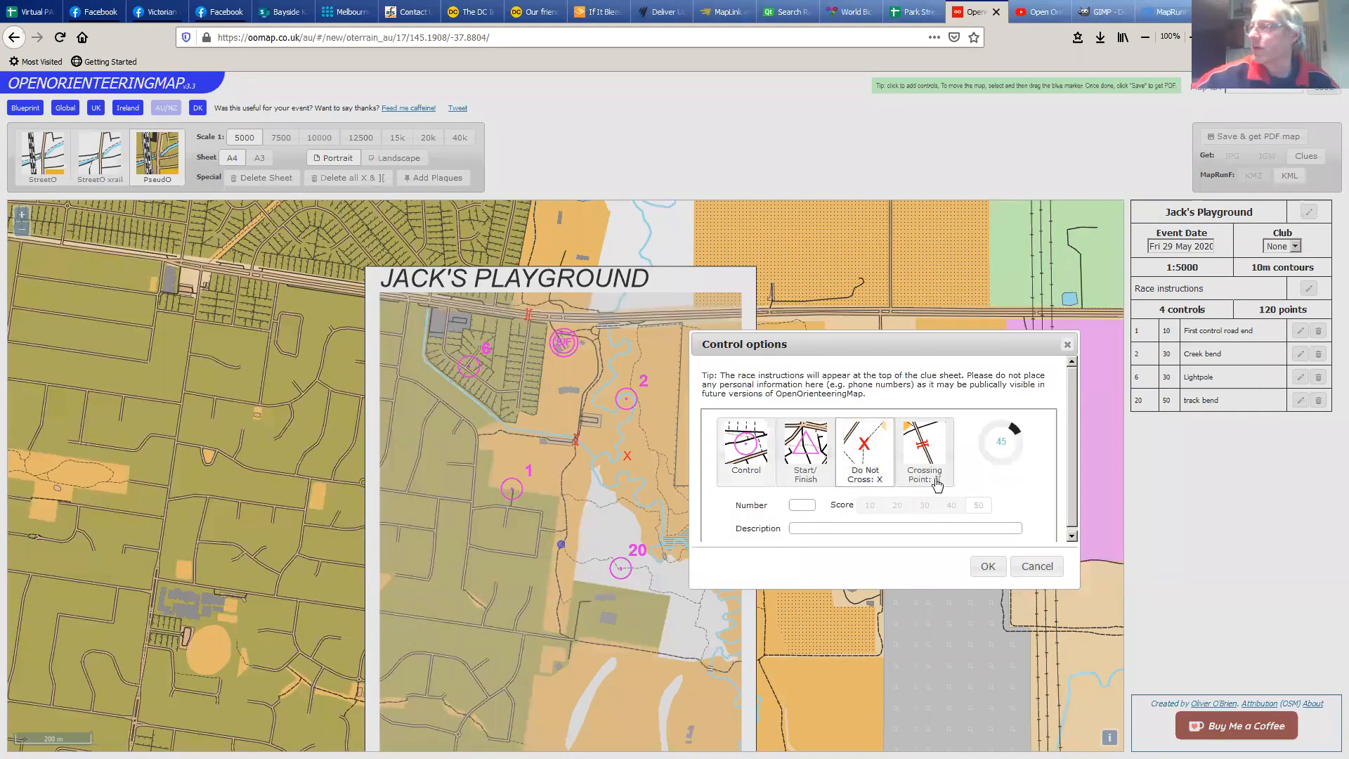
pyautogui.click(986, 567)
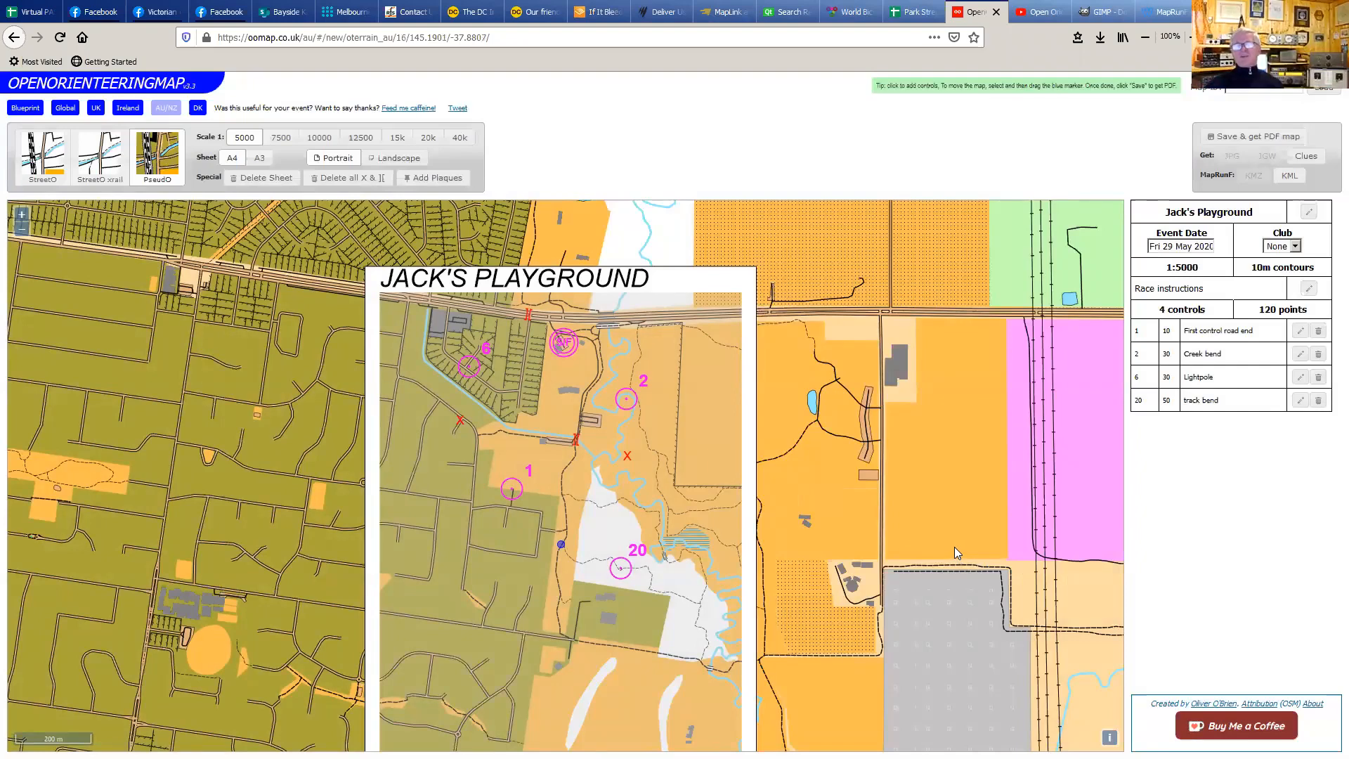
pyautogui.click(458, 423)
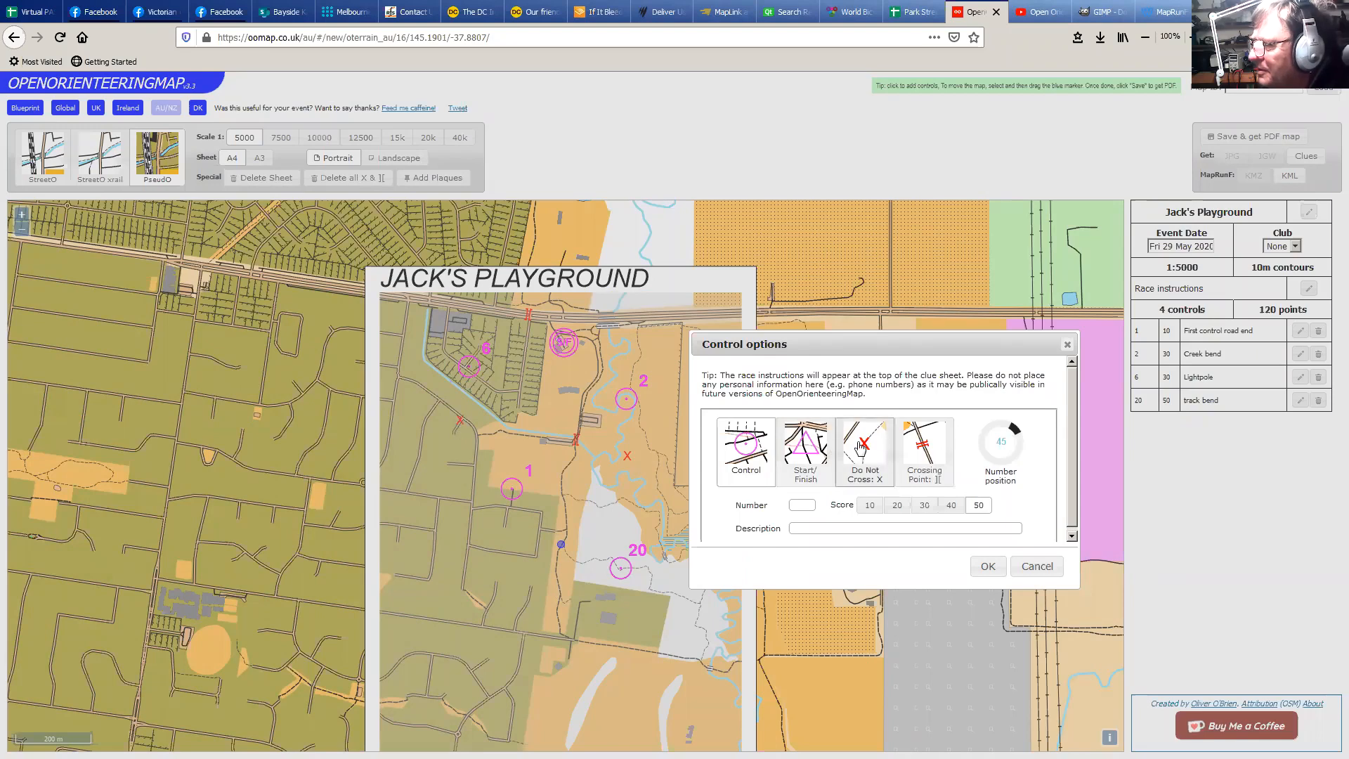
pyautogui.click(984, 565)
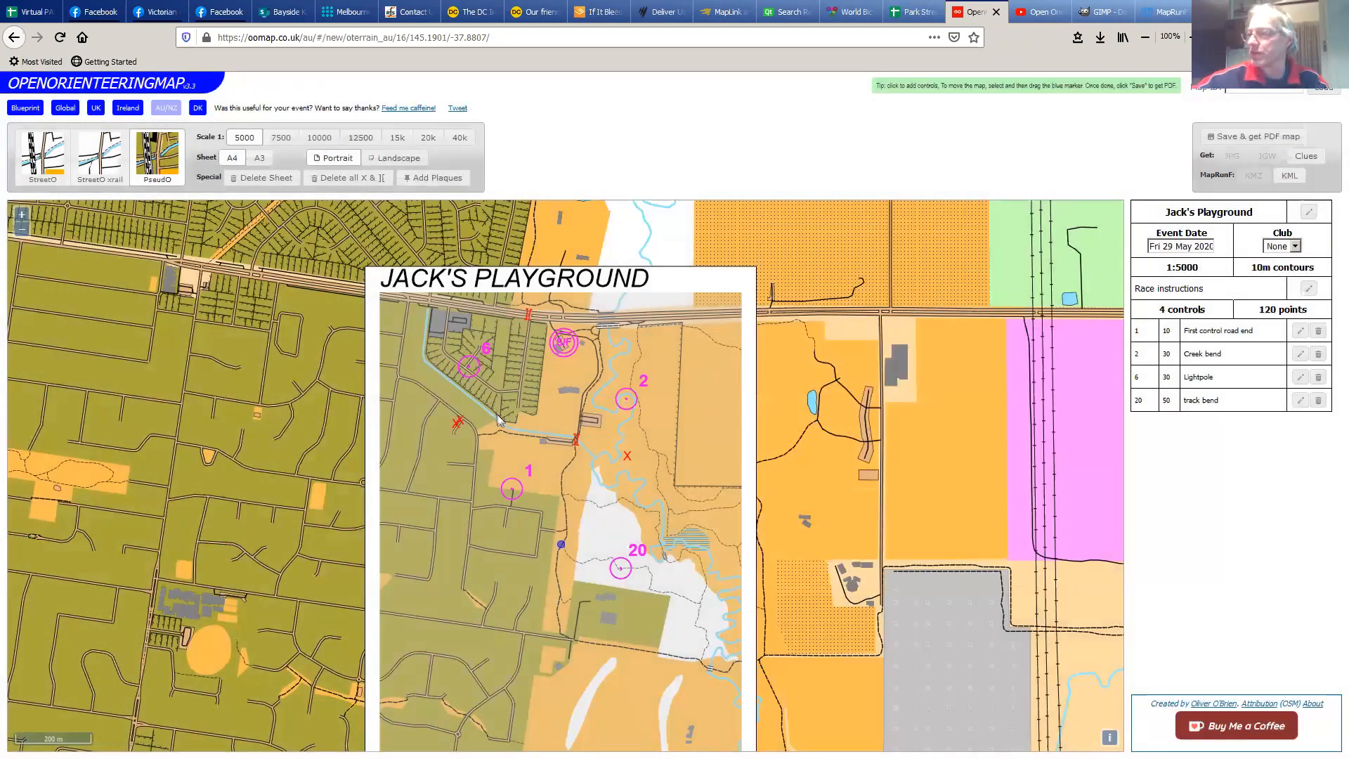
pyautogui.click(457, 426)
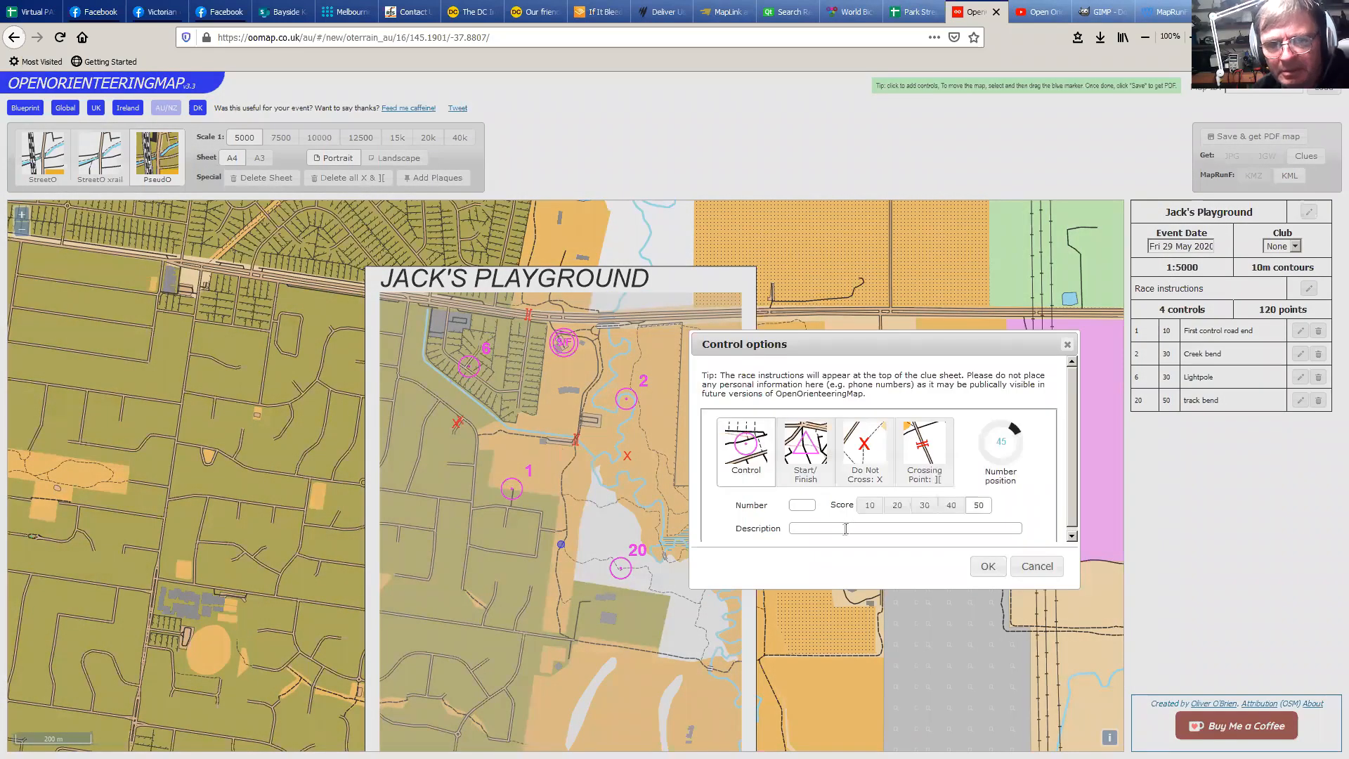
pyautogui.click(989, 568)
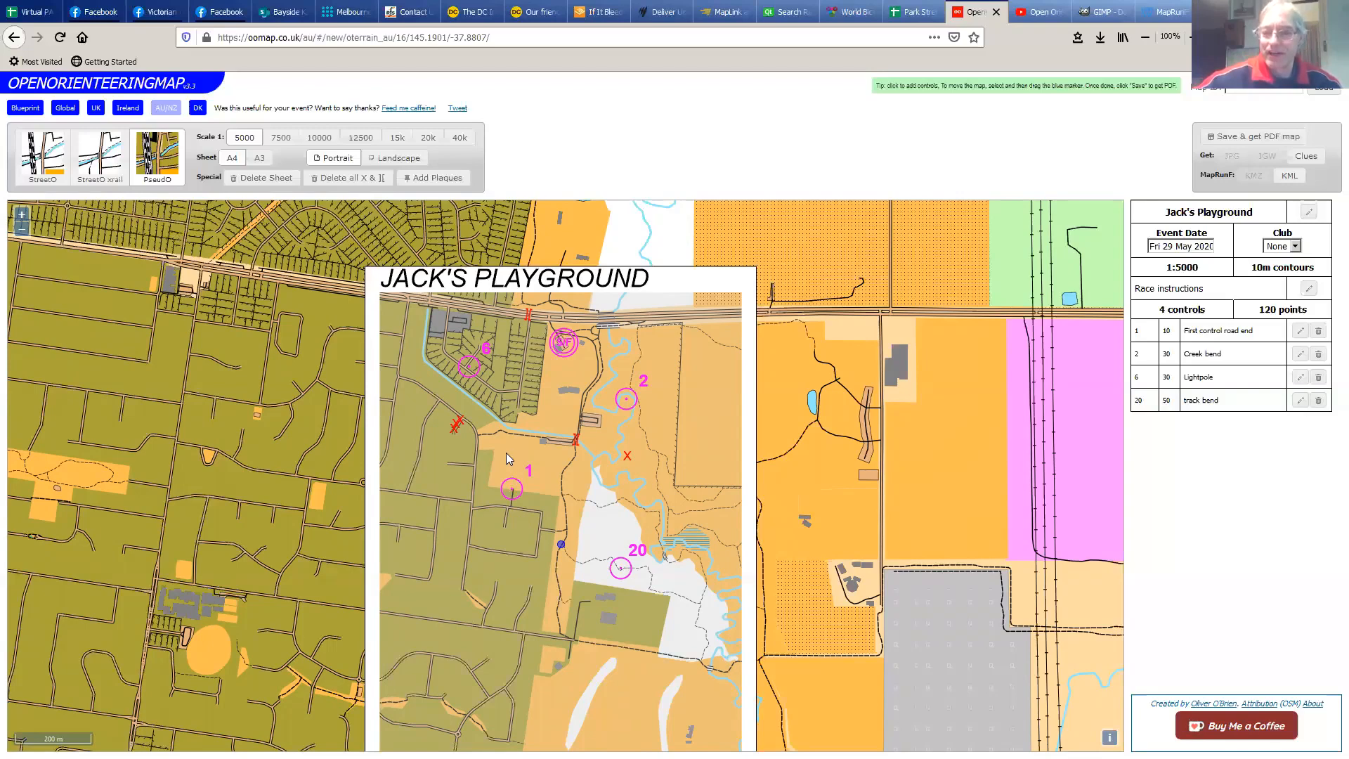
# Shift the map sheet slightly north and delete control 1
pyautogui.click(559, 532)
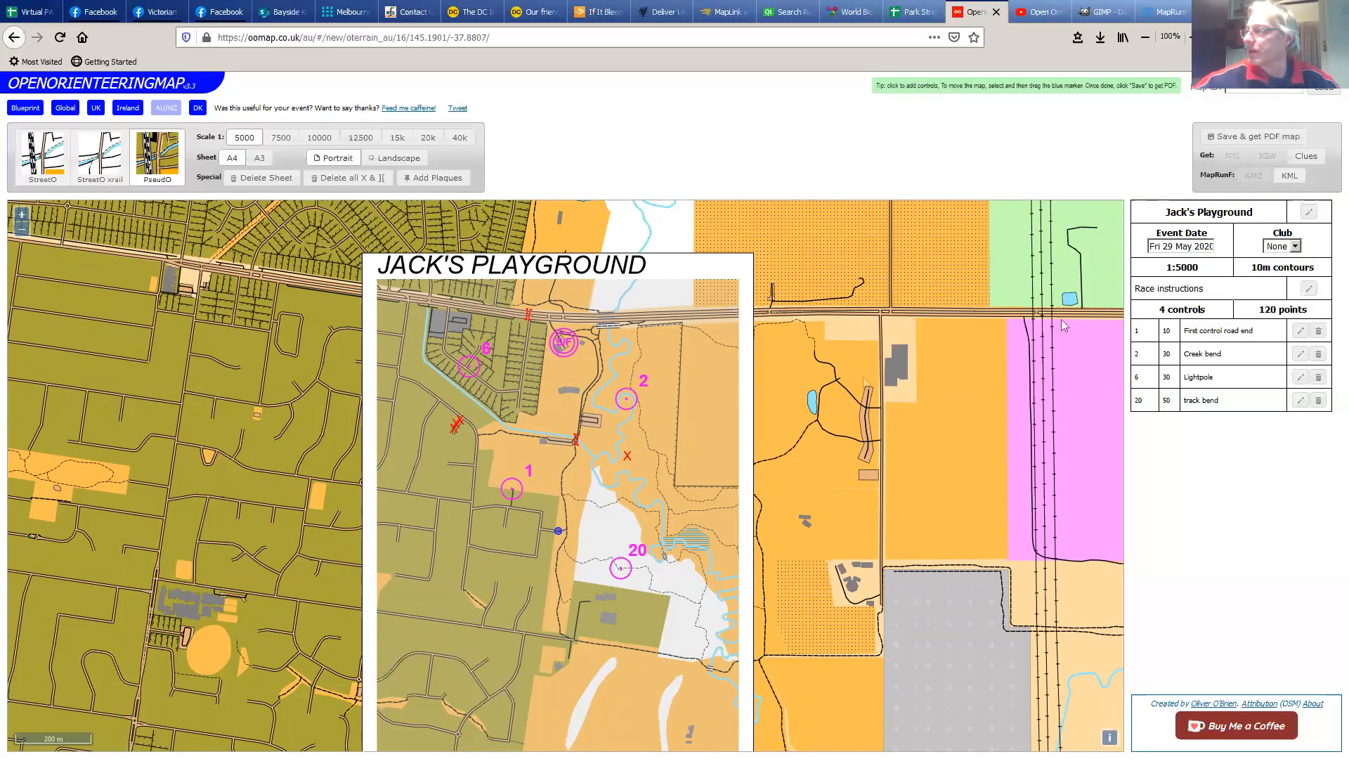
pyautogui.click(1319, 331)
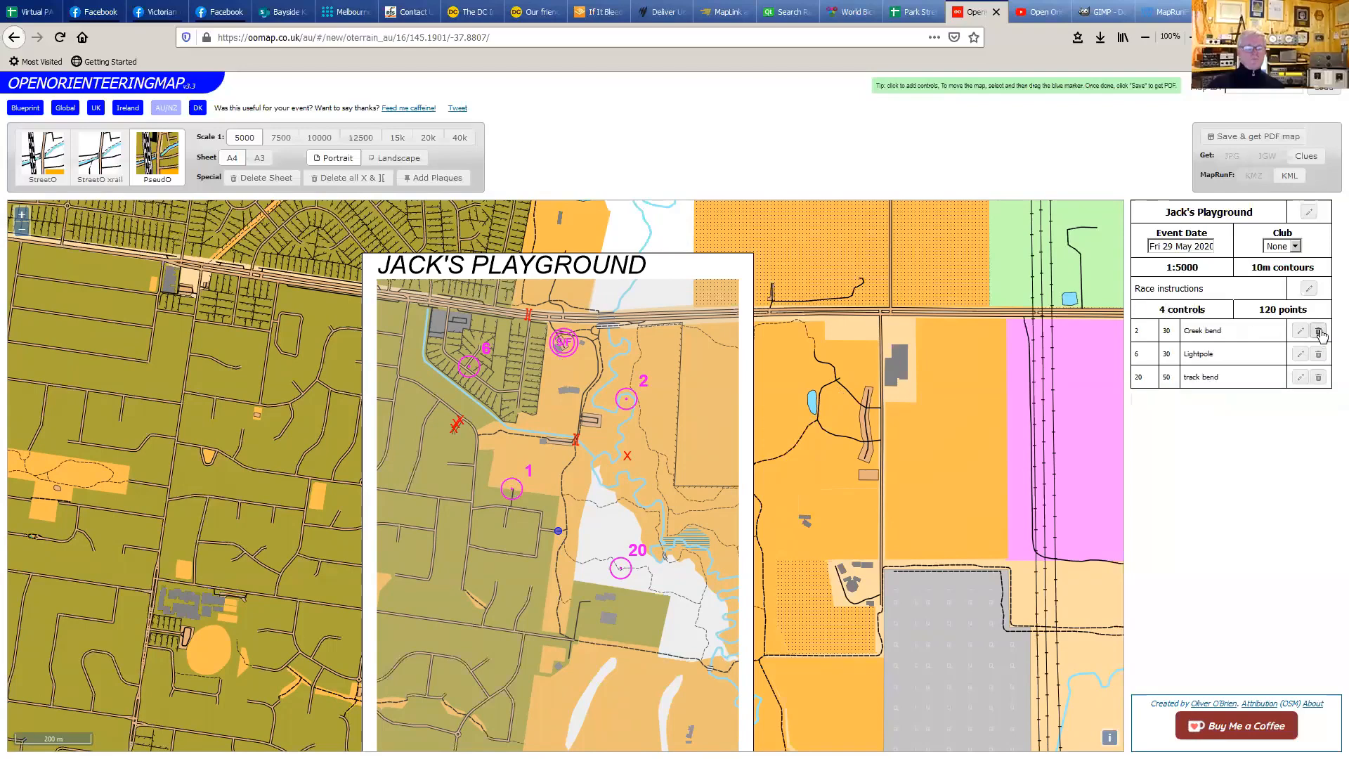
# Place control 1 with a score of 10 at the short street end on the housing edge west of control 20
pyautogui.click(514, 498)
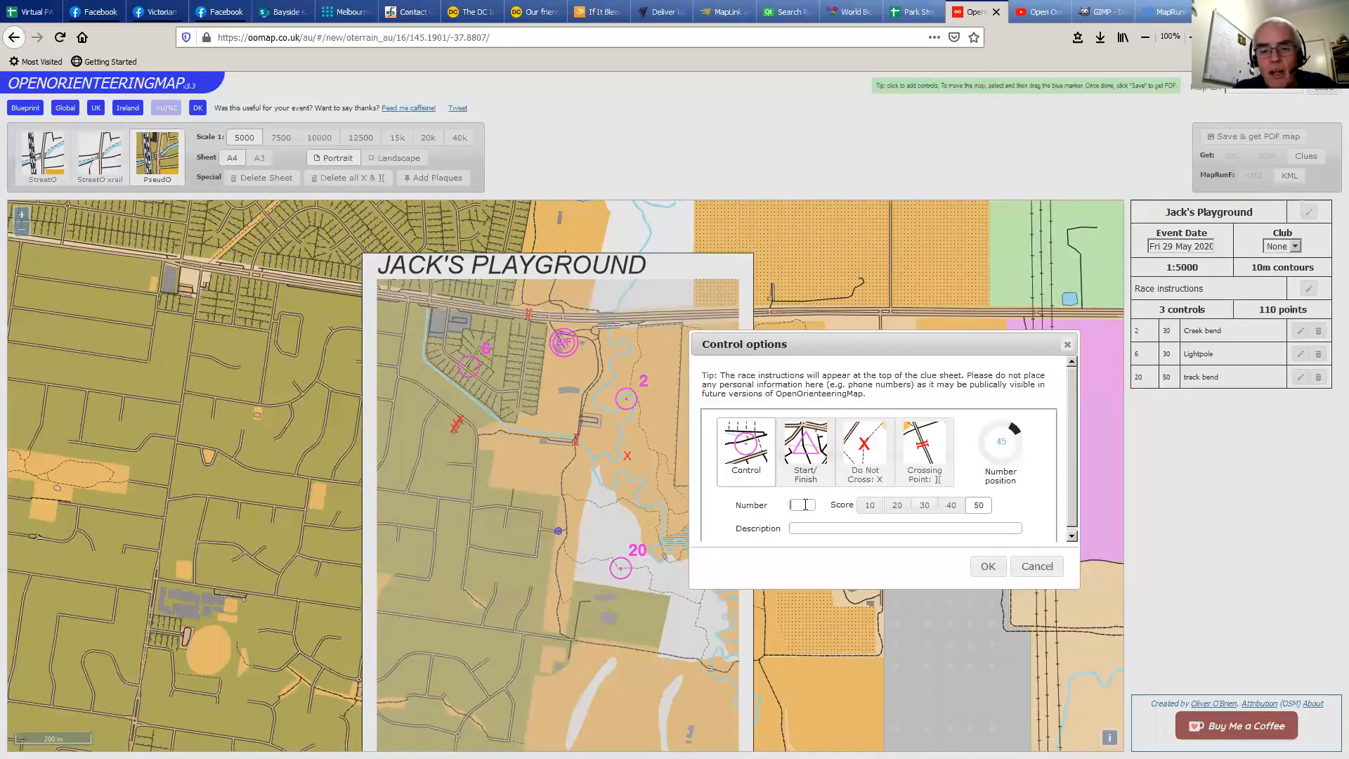
pyautogui.click(804, 505)
pyautogui.write('1')
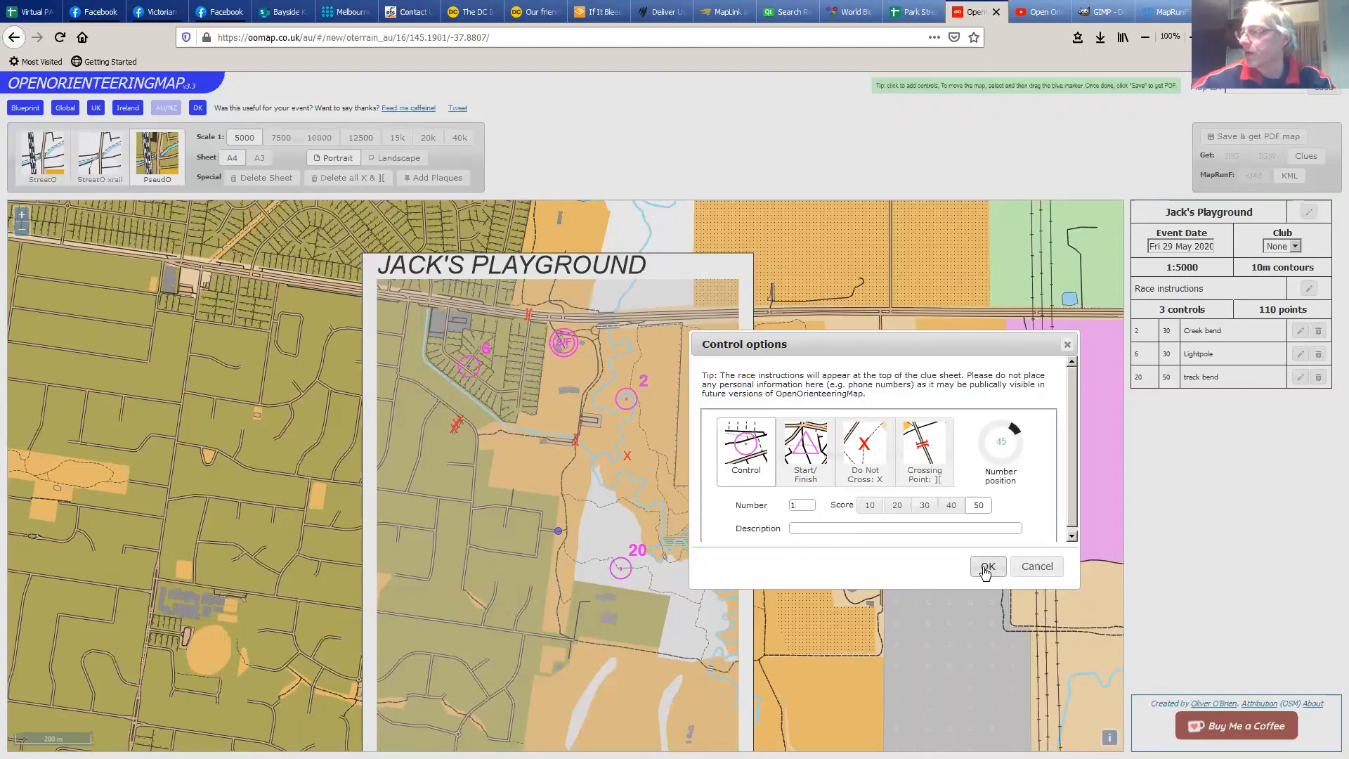
pyautogui.click(869, 504)
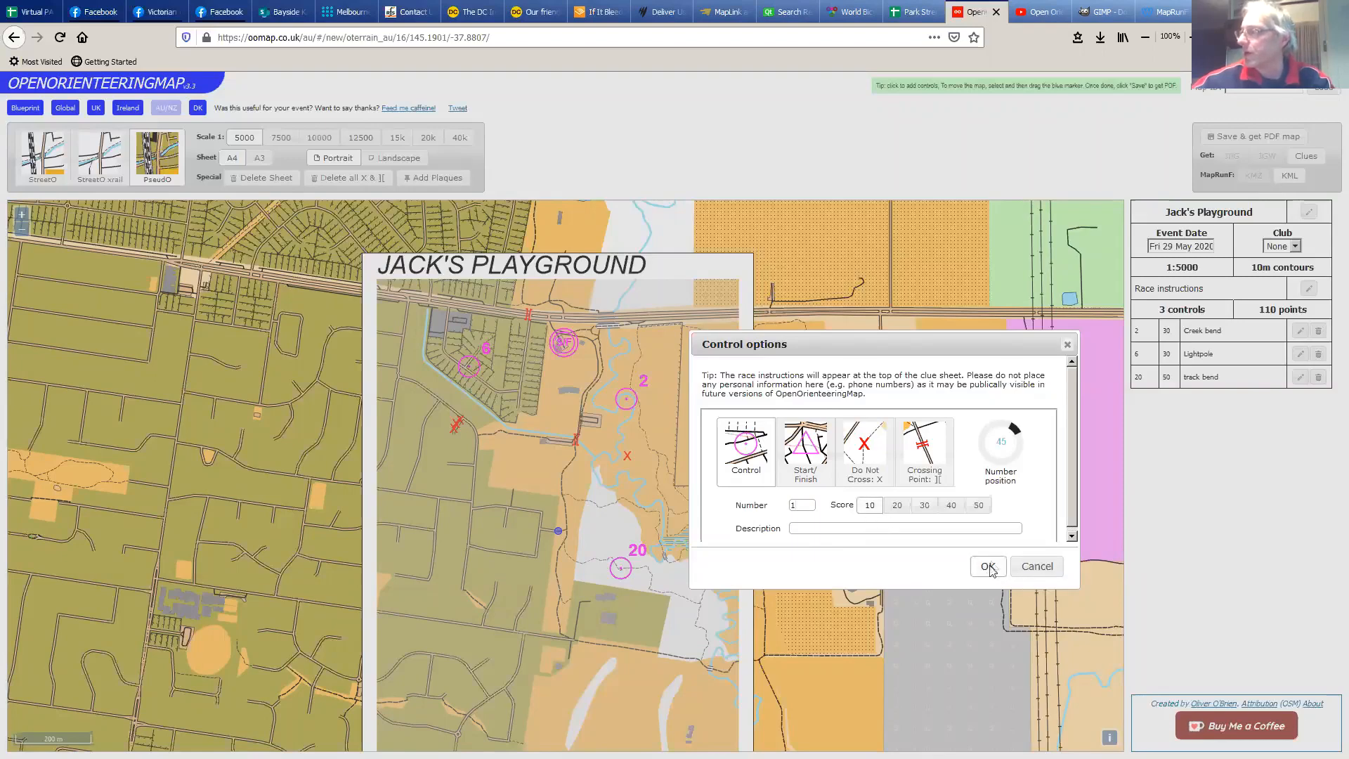
pyautogui.click(987, 566)
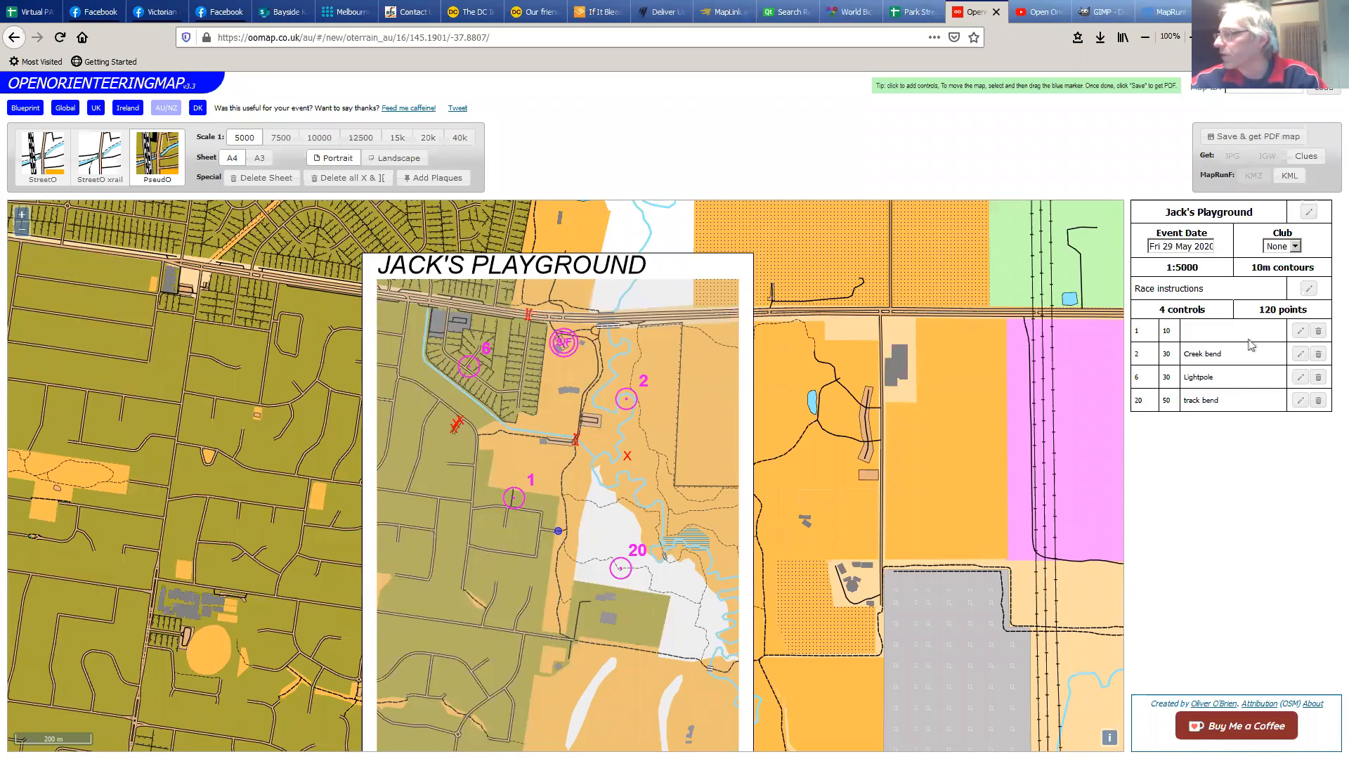
pyautogui.moveTo(627, 458); pyautogui.dragTo(631, 505)
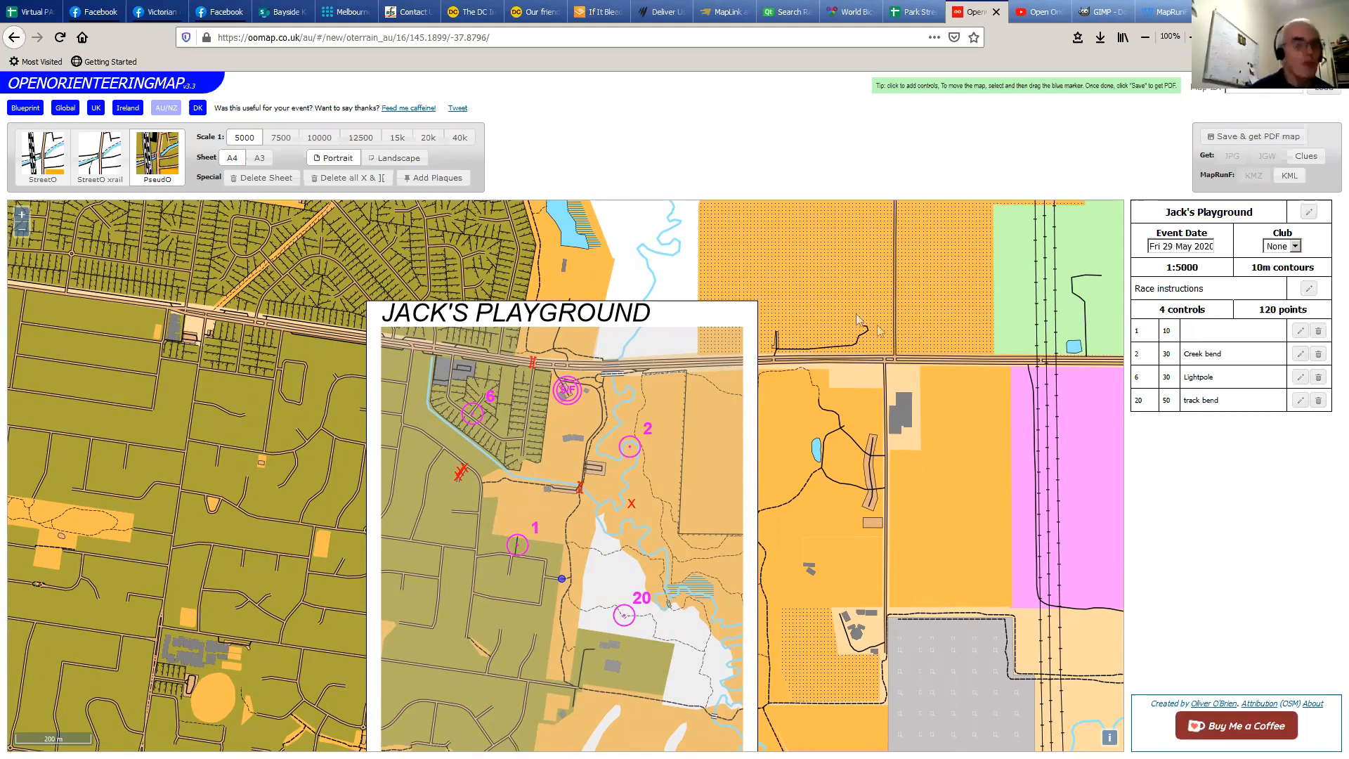
pyautogui.moveTo(672, 204); pyautogui.dragTo(725, 151)
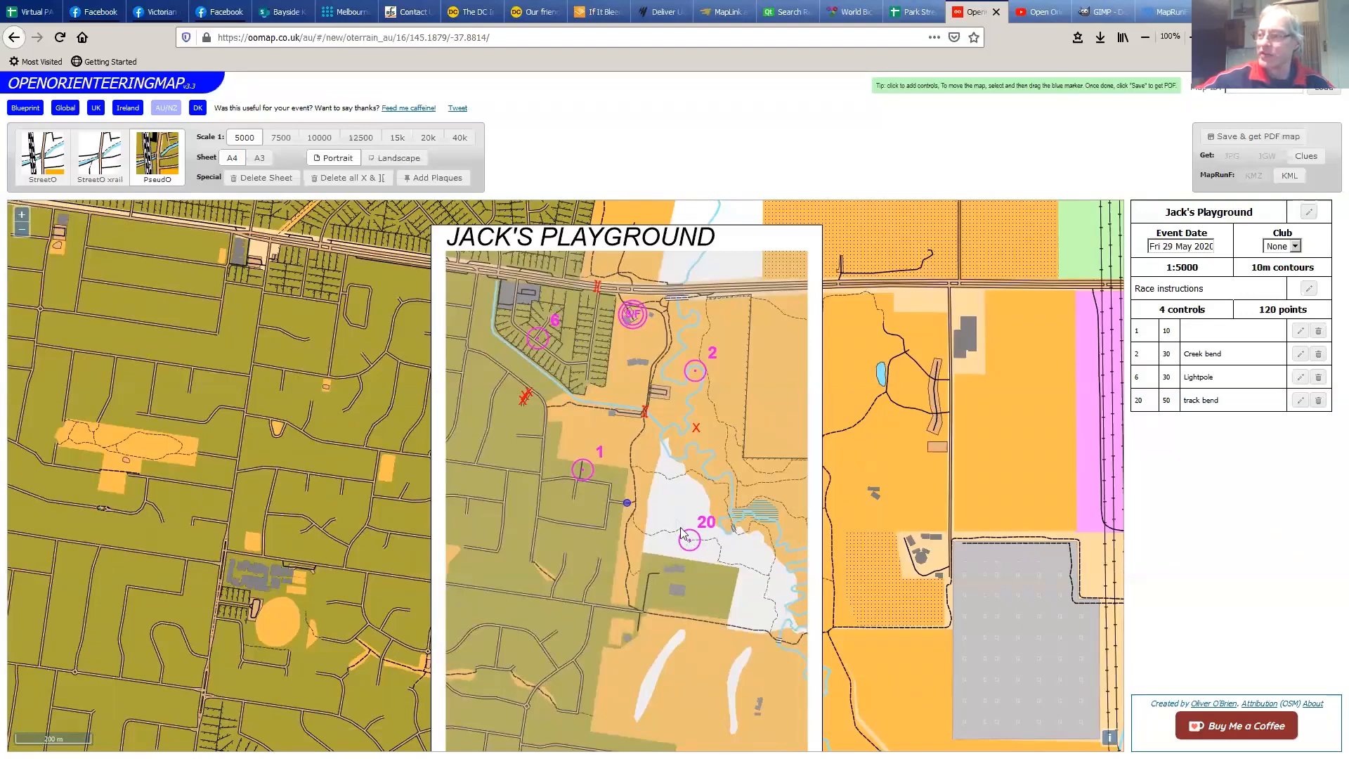
pyautogui.scroll(-1, 668, 508)
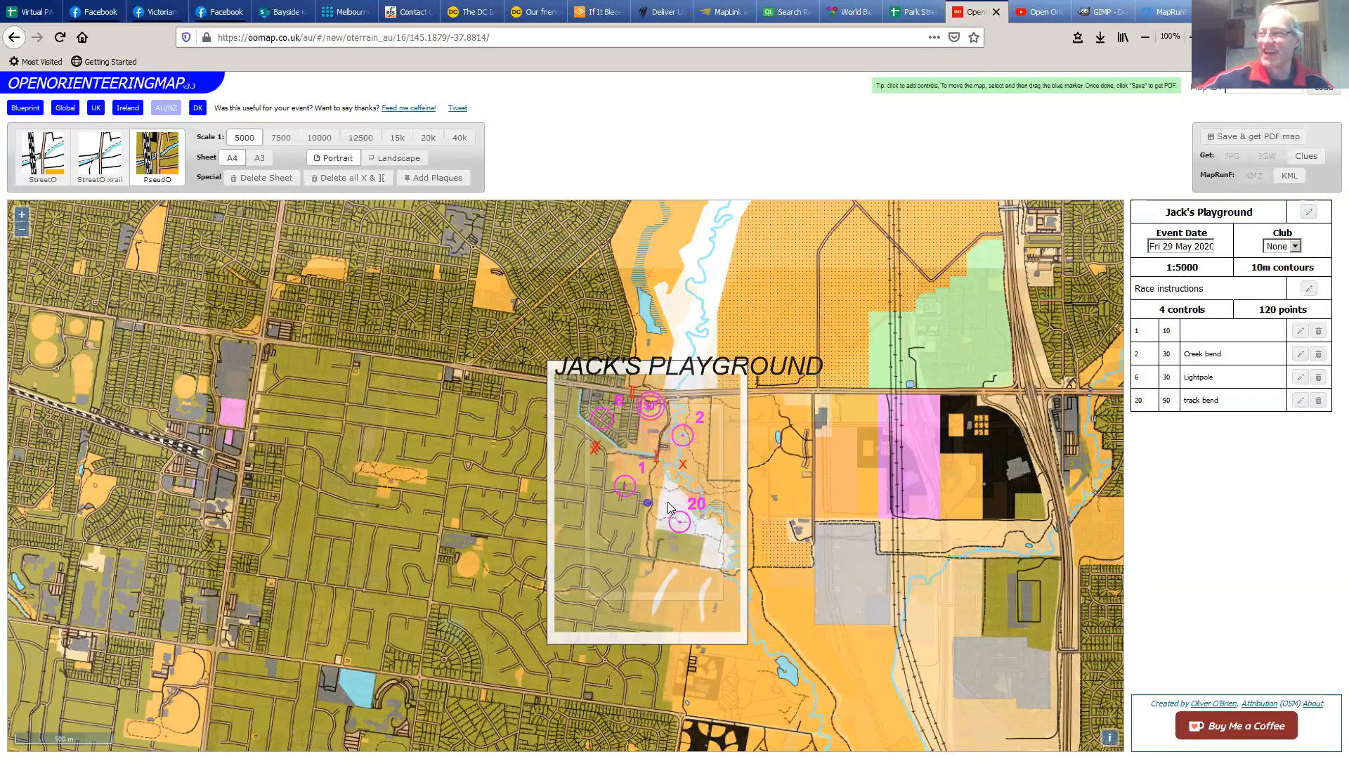
pyautogui.scroll(-1, 668, 508)
pyautogui.scroll(3, 668, 509)
pyautogui.scroll(-1, 668, 504)
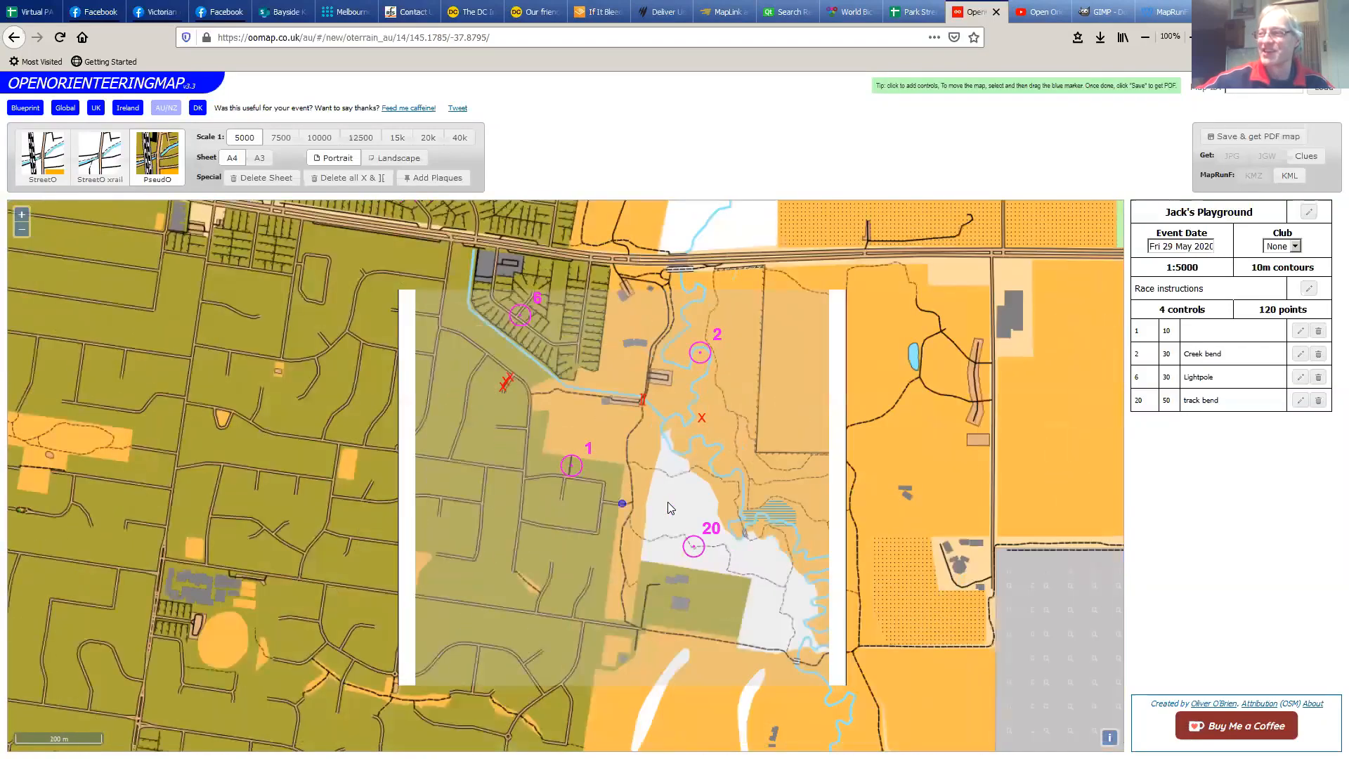
pyautogui.scroll(-1, 668, 504)
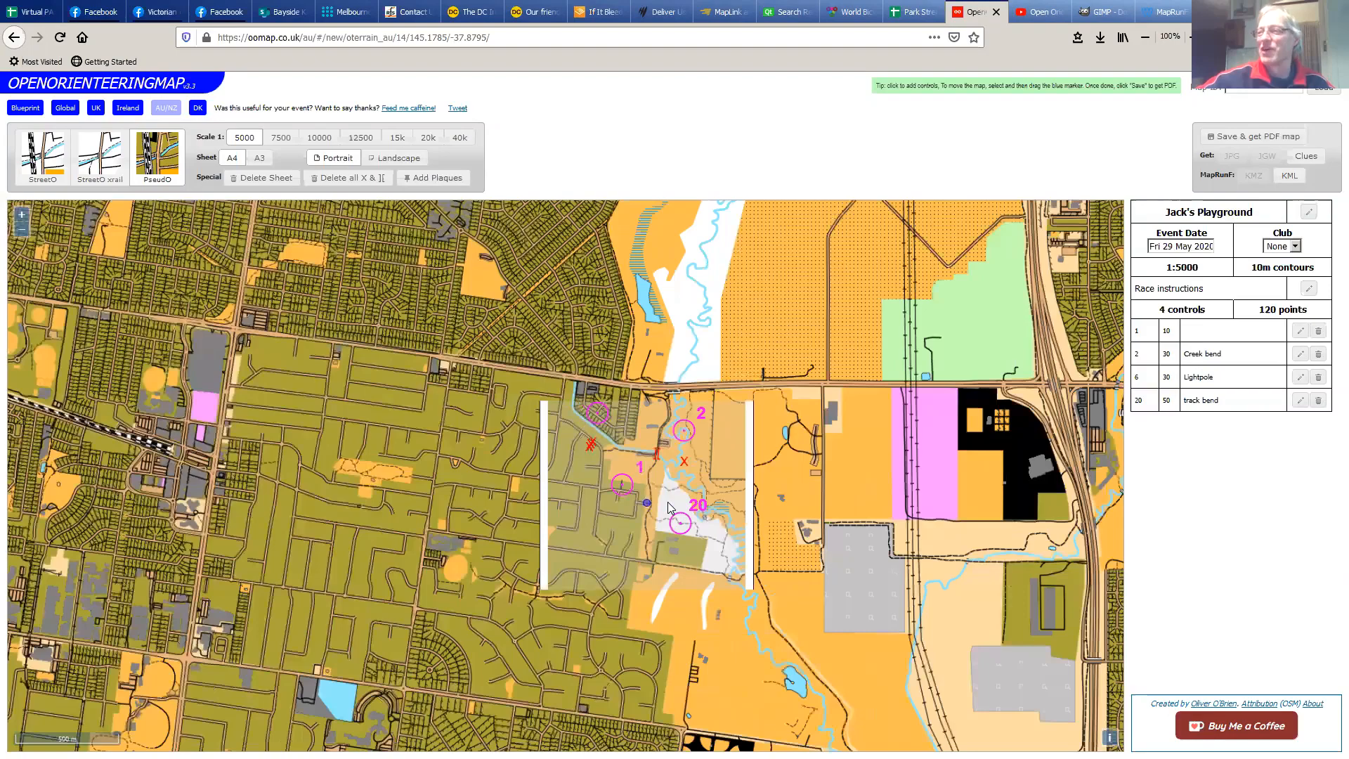
pyautogui.scroll(1, 682, 526)
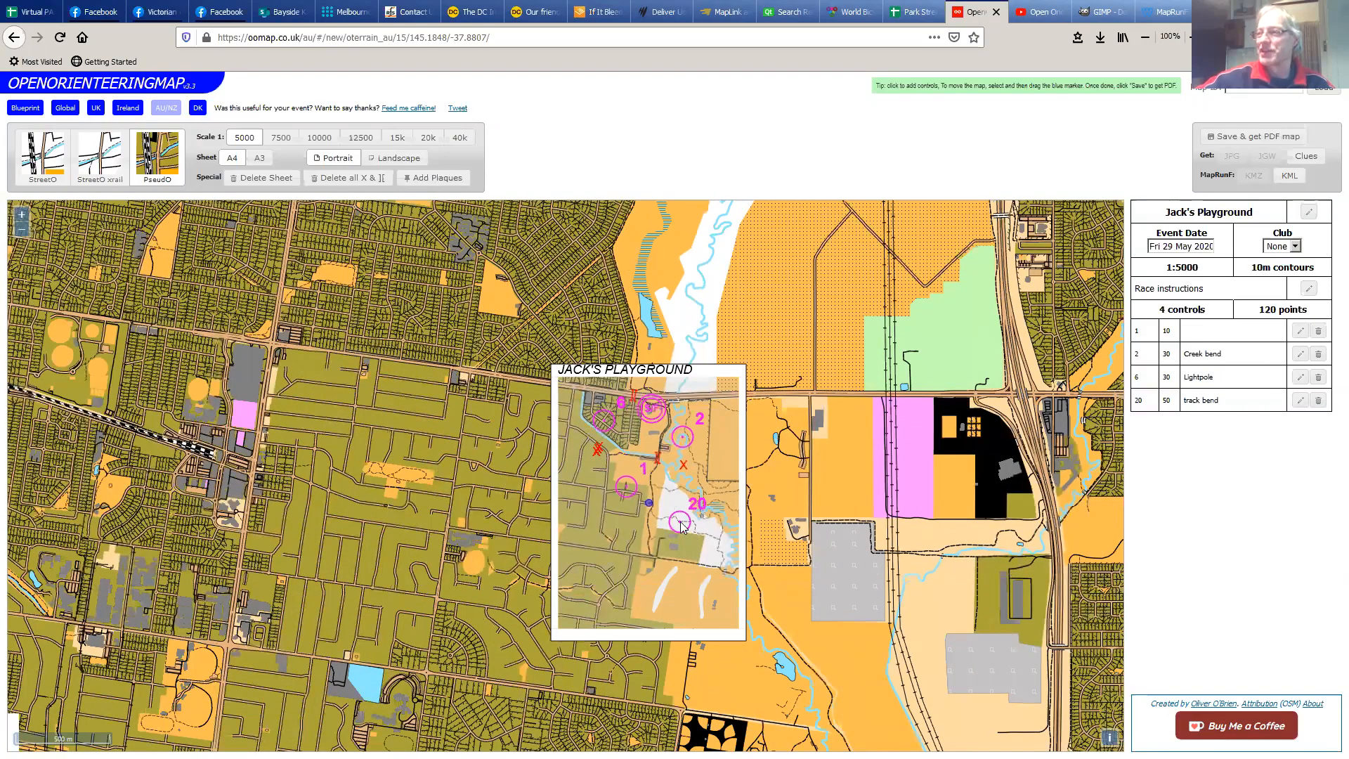
pyautogui.scroll(1, 681, 525)
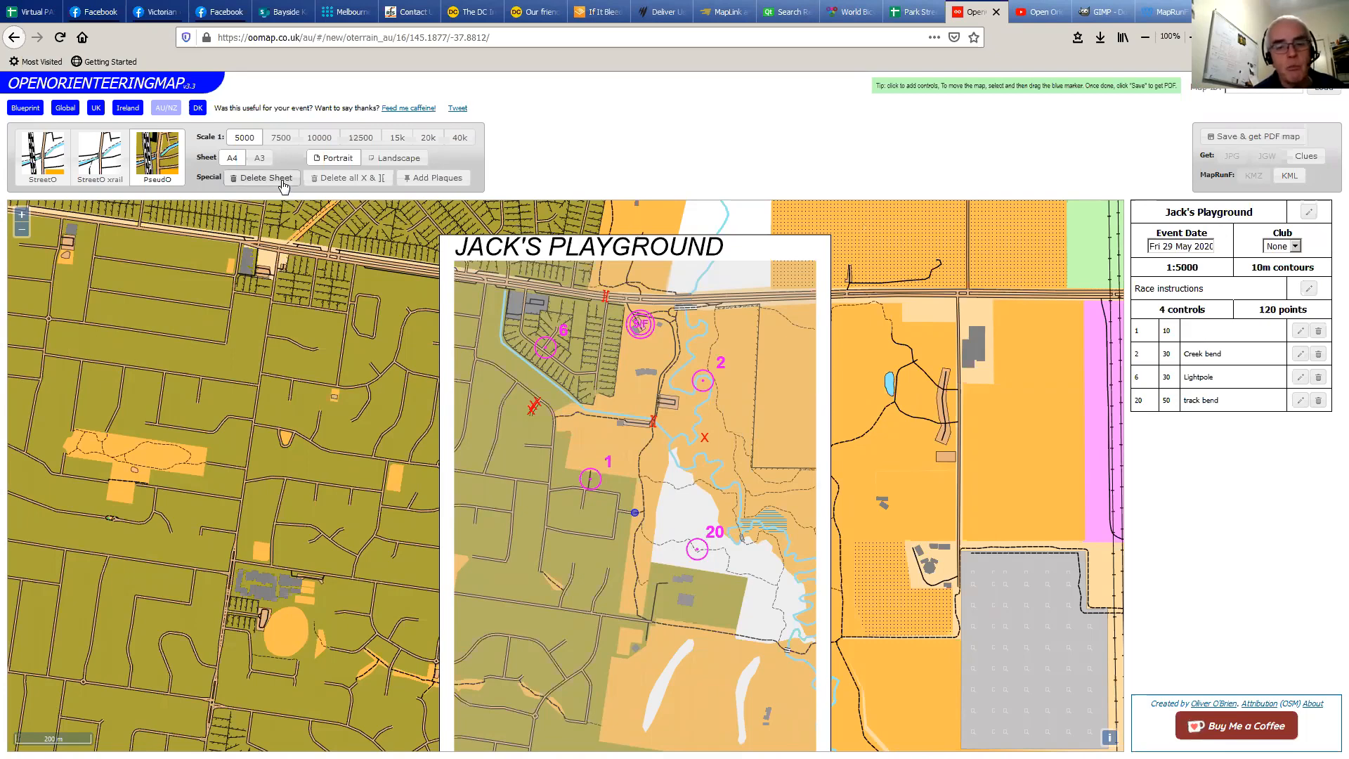
# Delete all crossing and do-not-cross markers, and place a Crossing Point where the track meets the creek southwest of control 2, with a crossing angle of 359
pyautogui.click(357, 180)
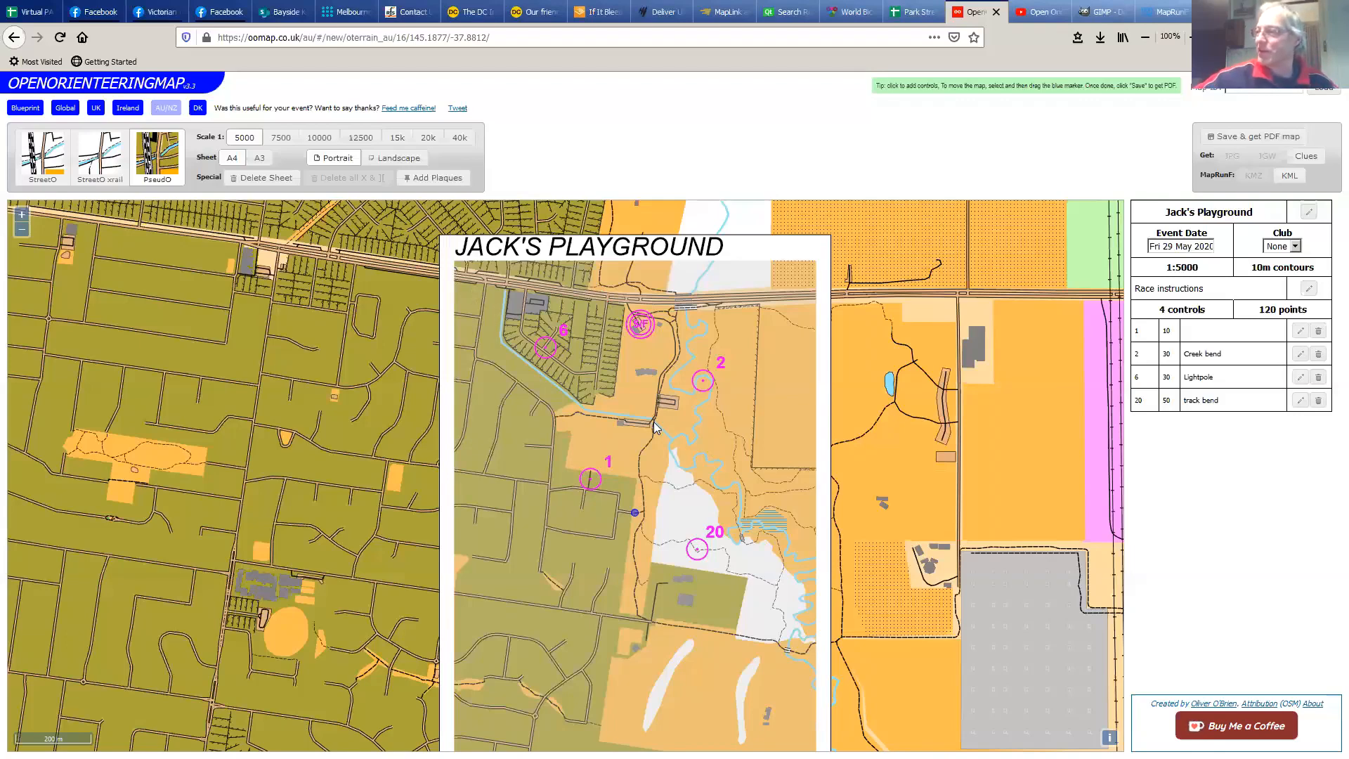
pyautogui.click(788, 441)
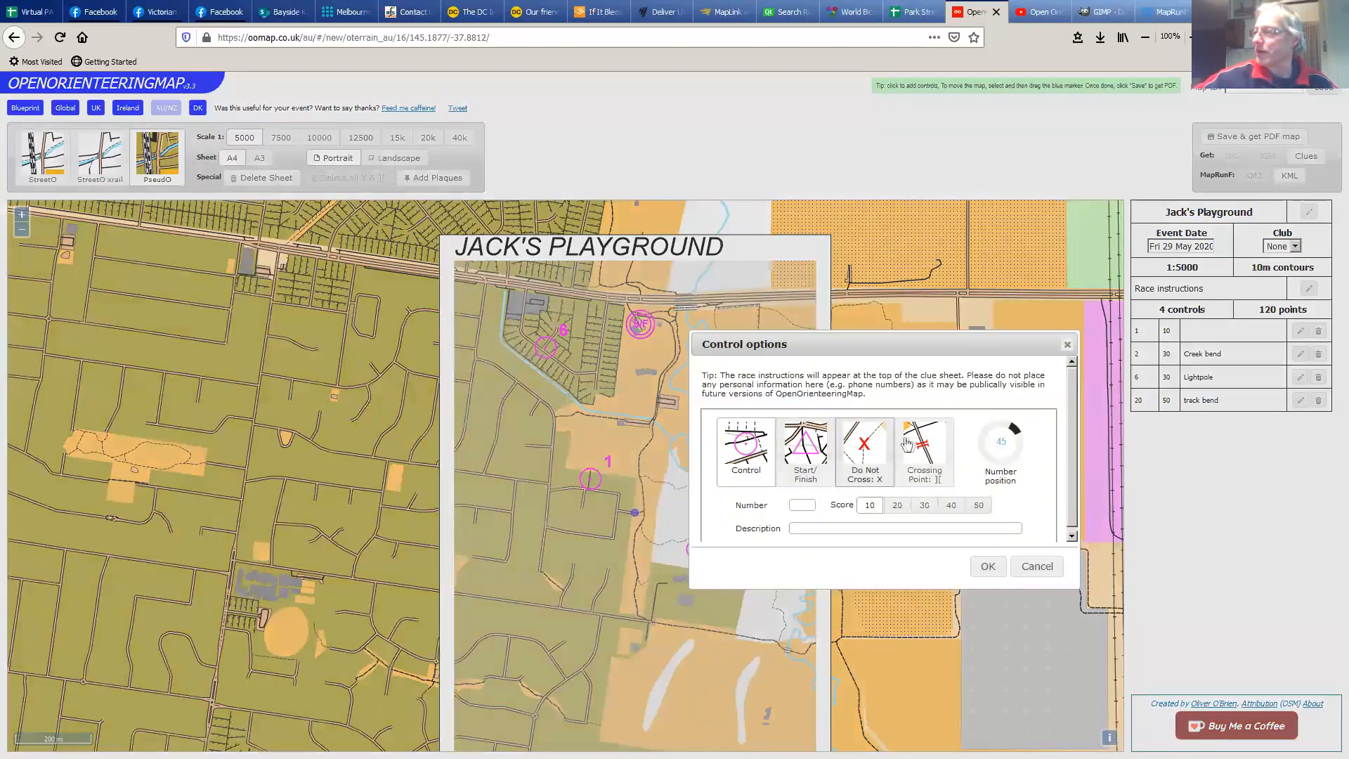
pyautogui.click(926, 448)
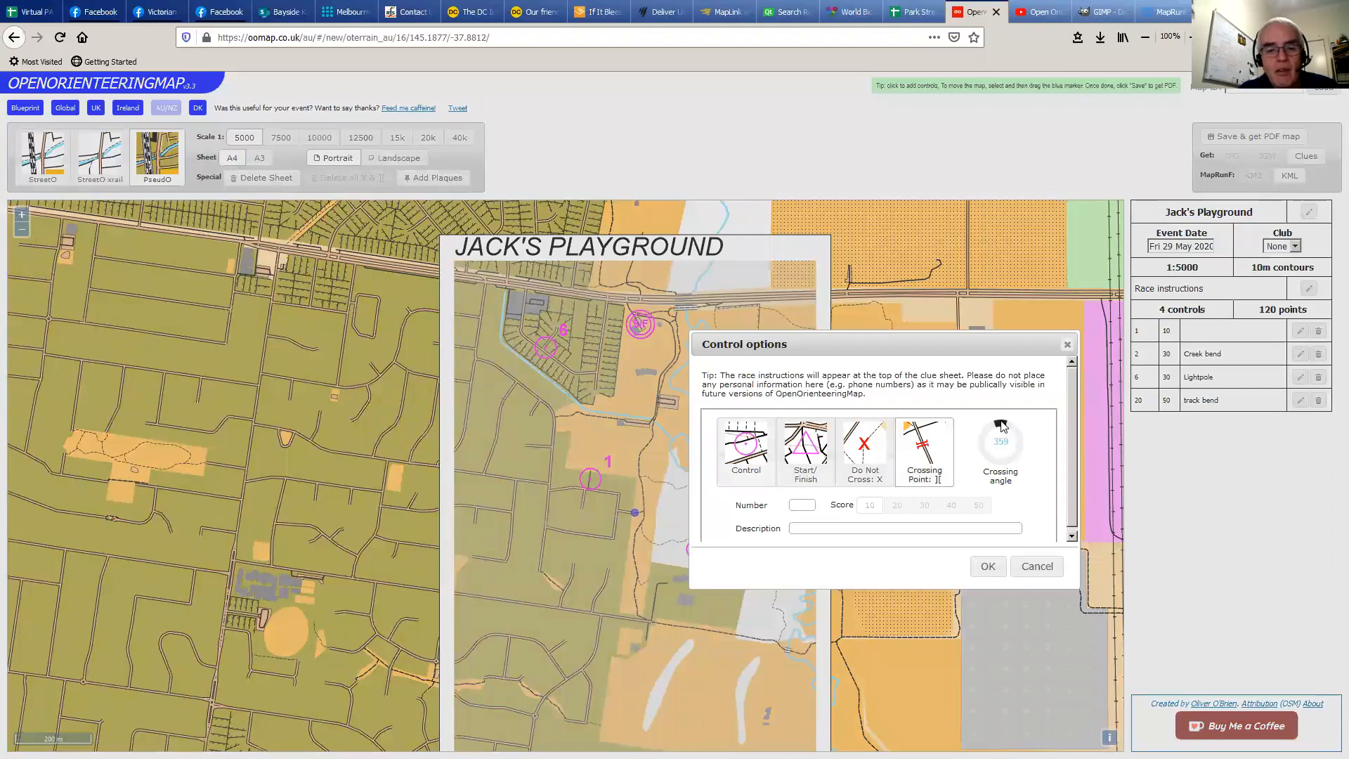
pyautogui.click(988, 567)
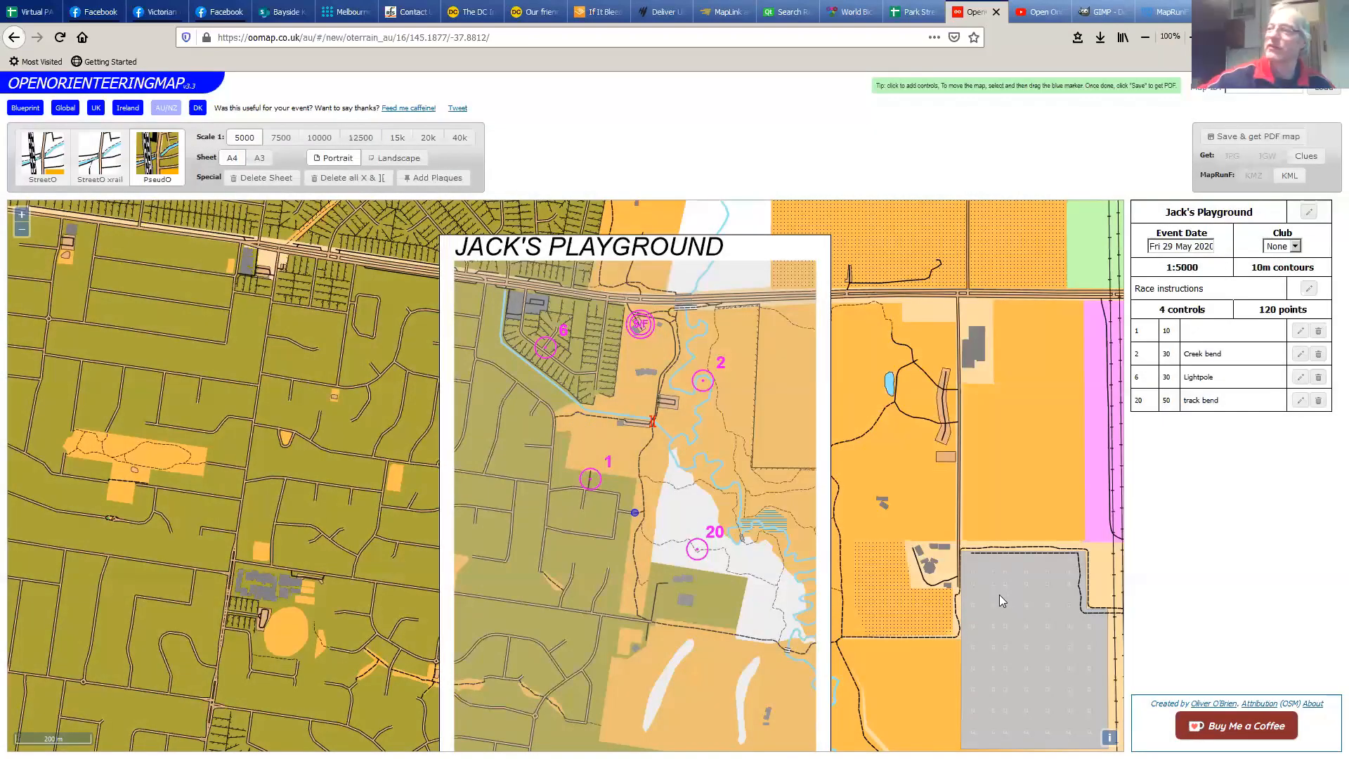
# Place a Do Not Cross marker on the main road just northwest of the start/finish
pyautogui.click(609, 308)
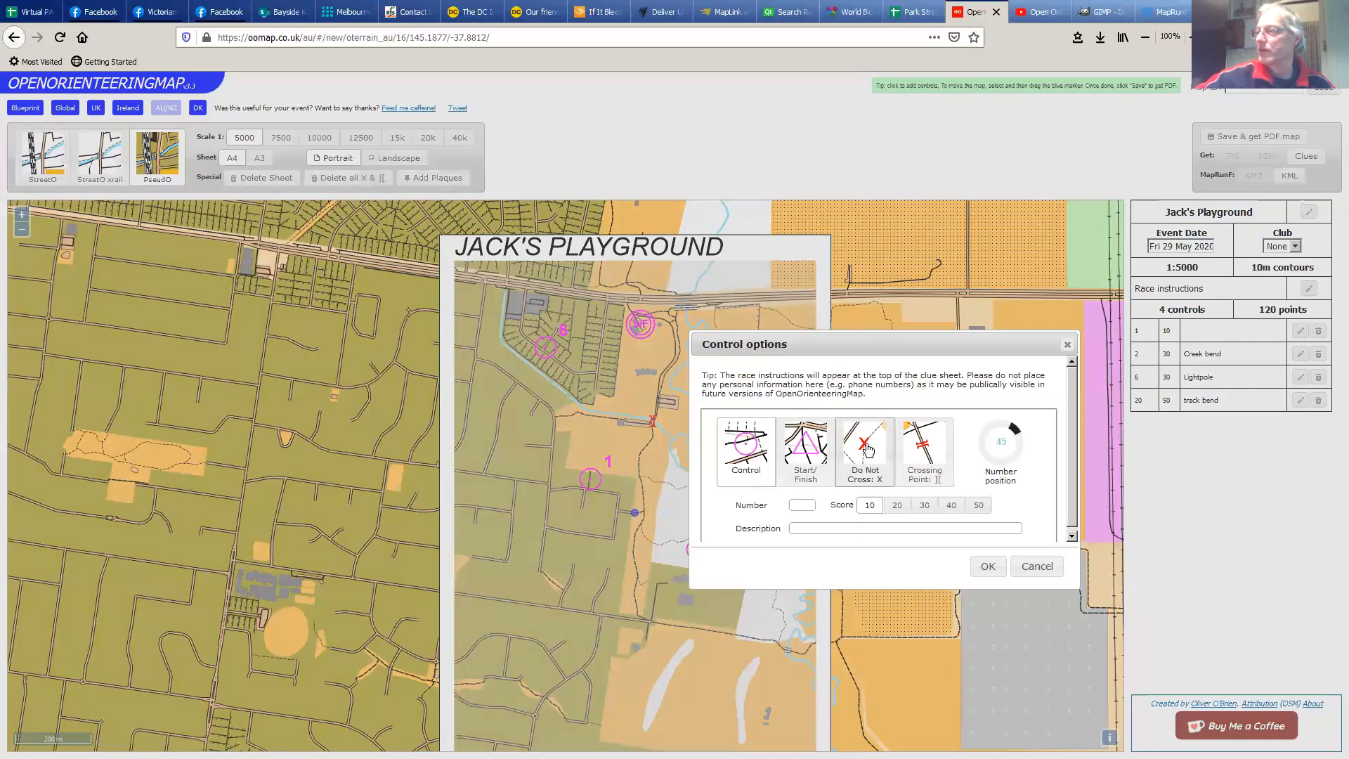
pyautogui.click(869, 479)
pyautogui.click(985, 562)
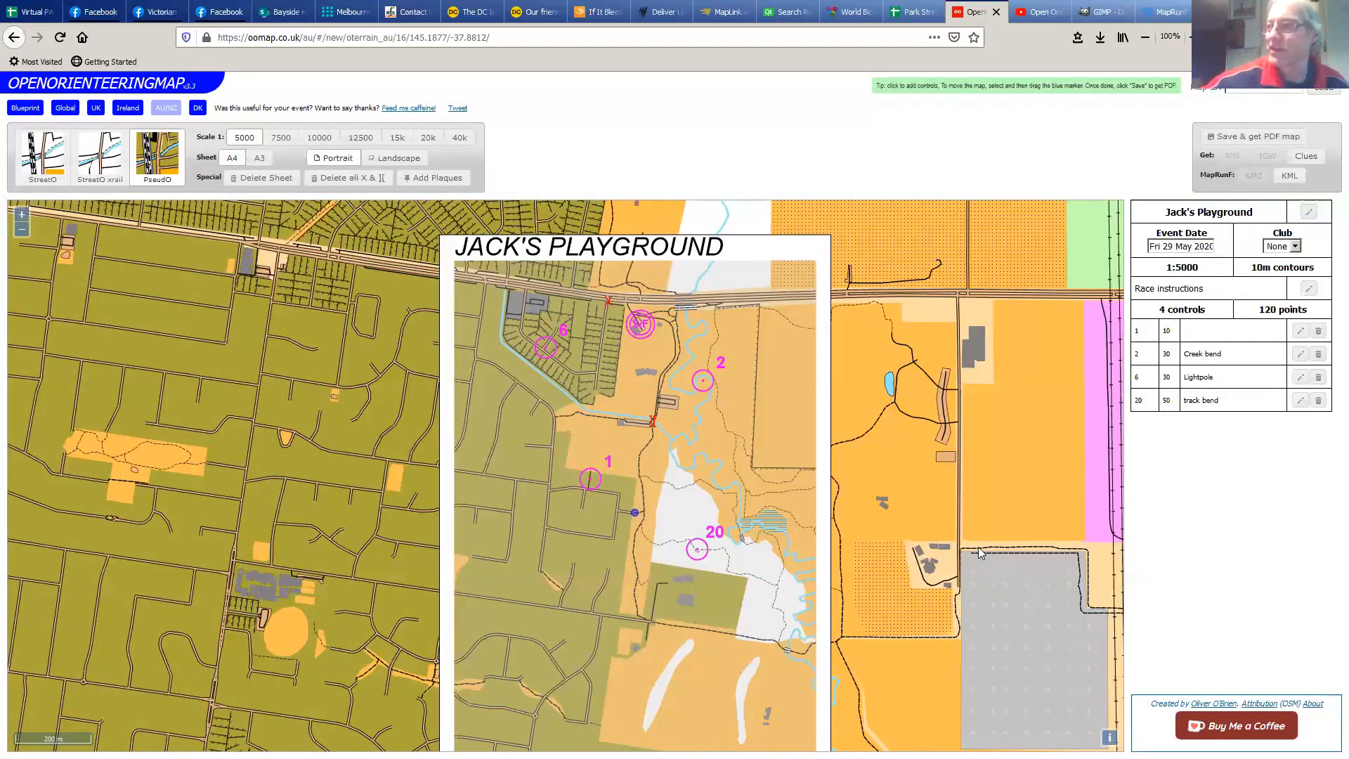
# Save the map and generate its PDF, keeping the default race instructions despite the validation warning
pyautogui.moveTo(717, 443); pyautogui.dragTo(725, 407)
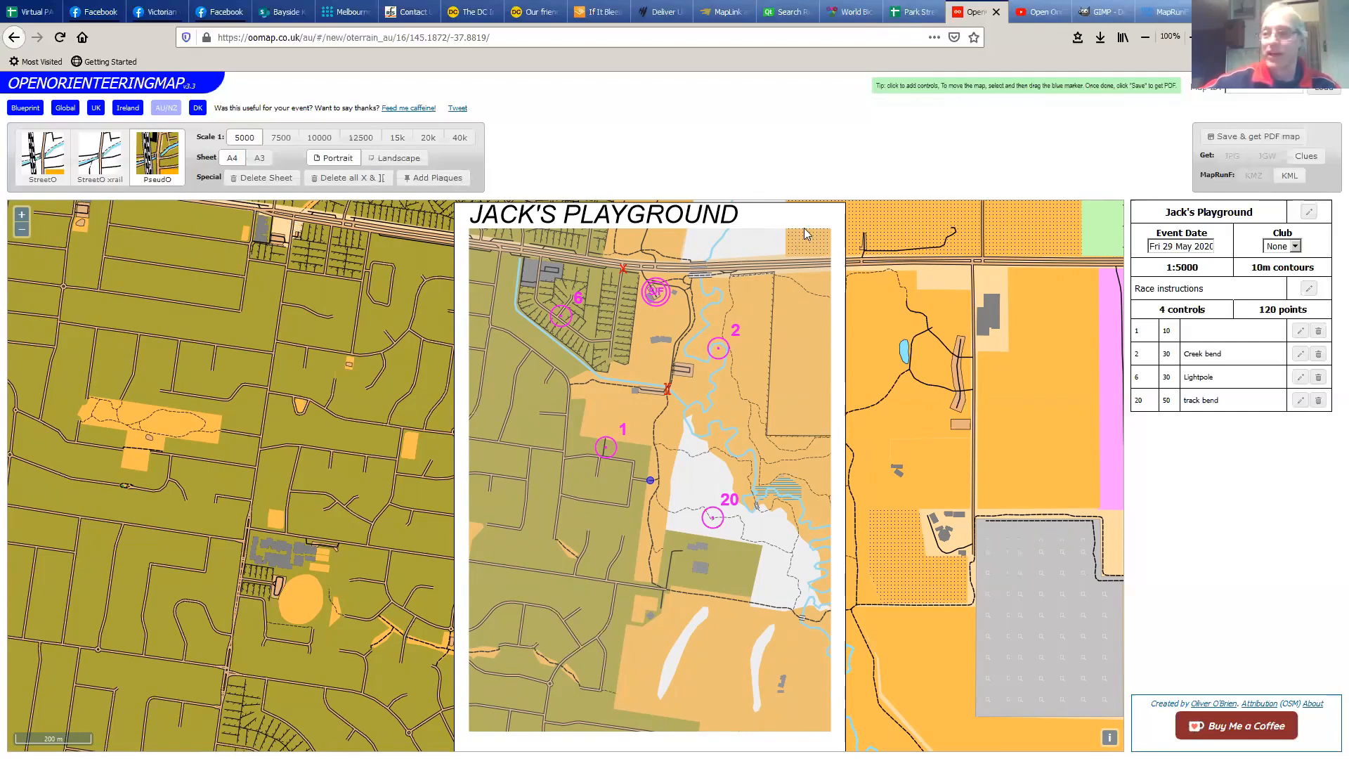
pyautogui.click(1258, 140)
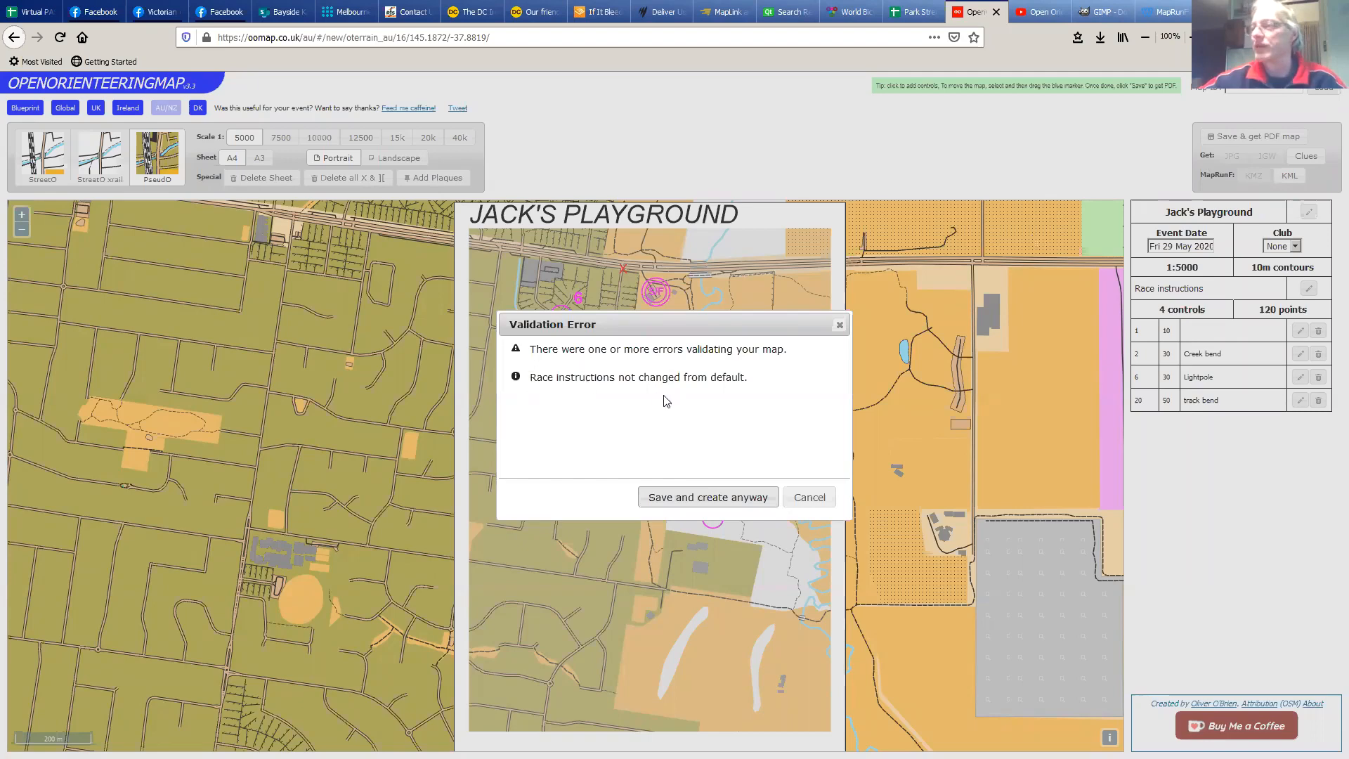
pyautogui.click(717, 499)
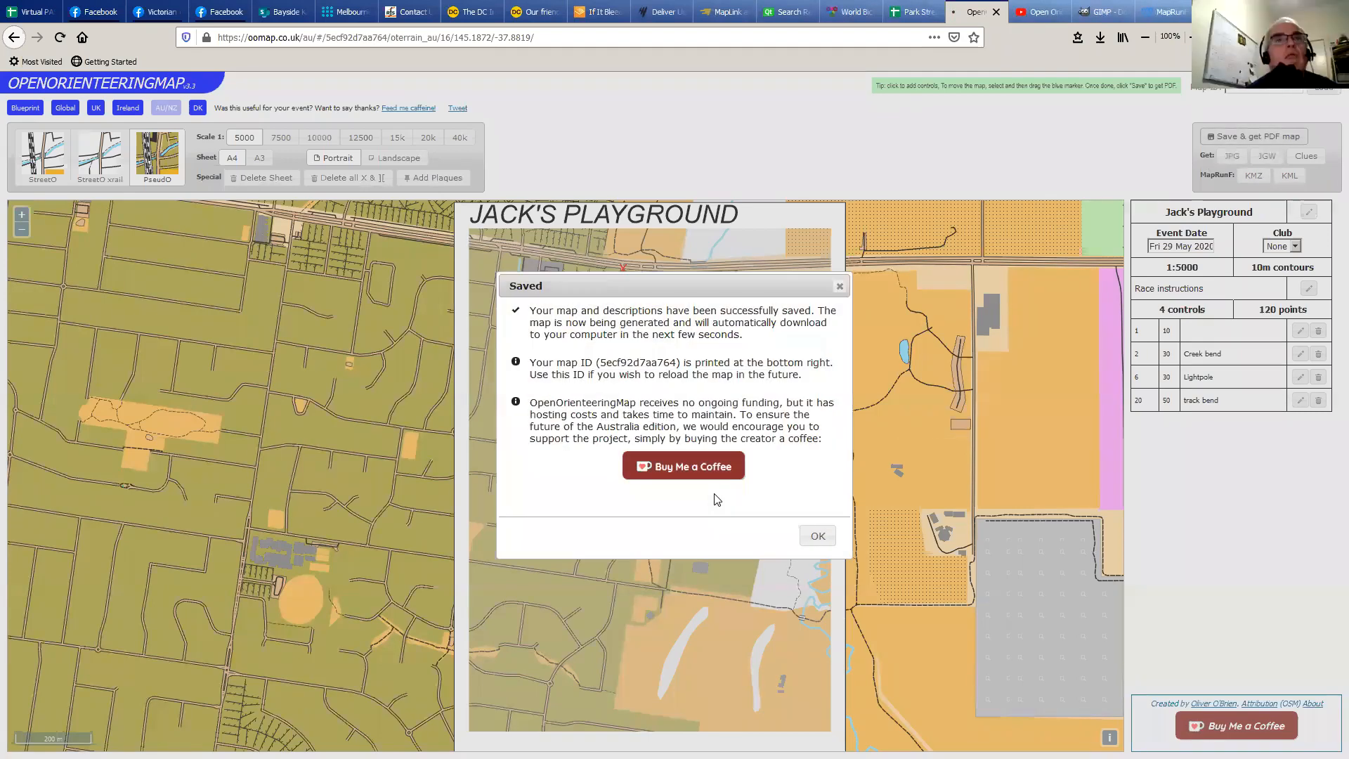
pyautogui.click(815, 537)
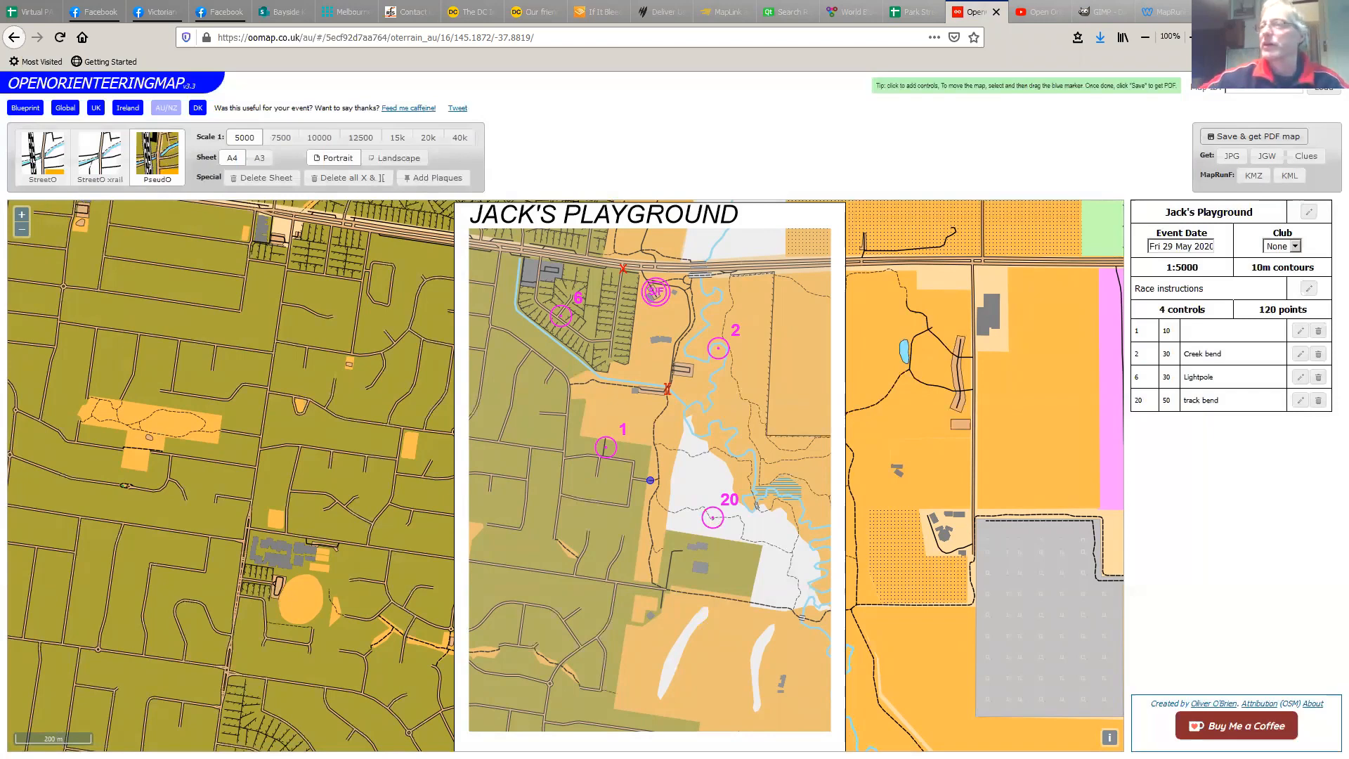
# Open oom_5ecf92d7aa764.pdf from the Downloads folder, examine the whole printed map down to its map ID, and return to the browser
pyautogui.hotkey('alt', 'Tab')
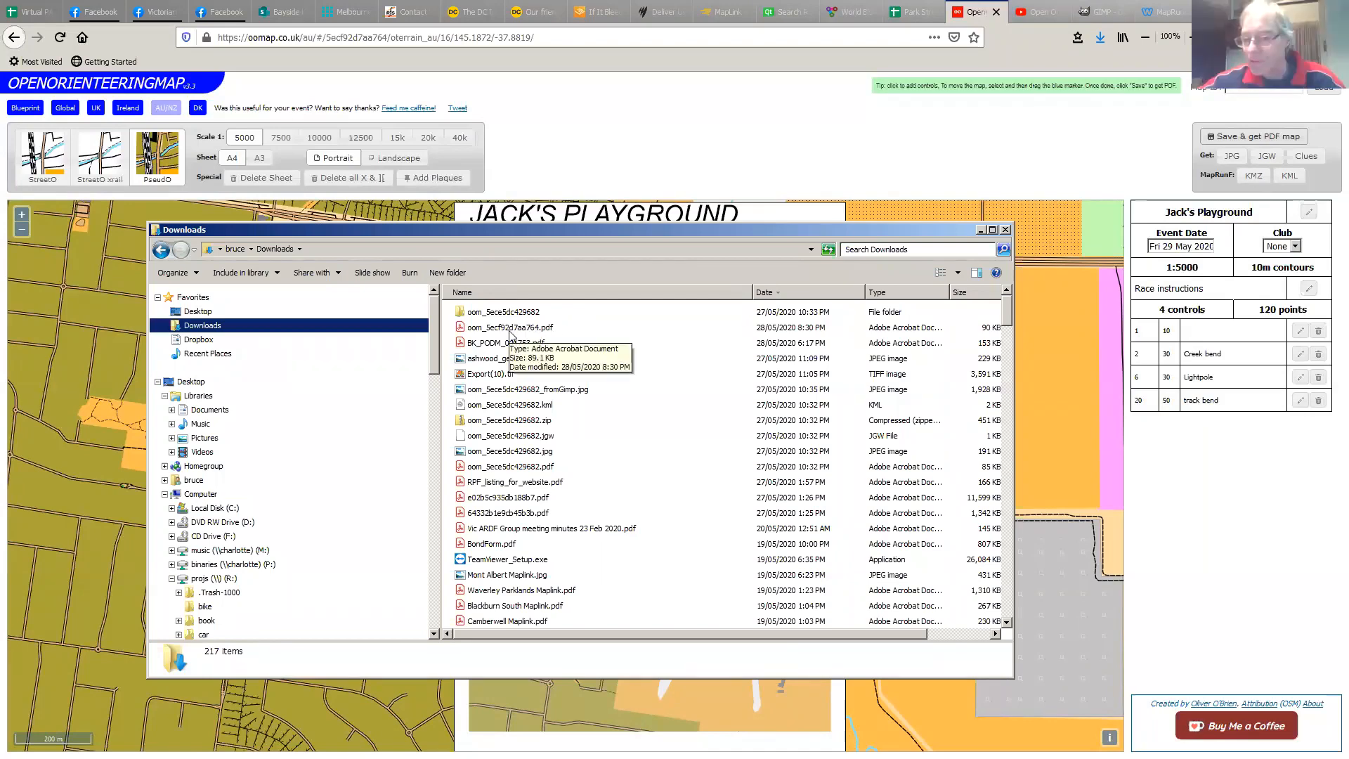
pyautogui.click(511, 332)
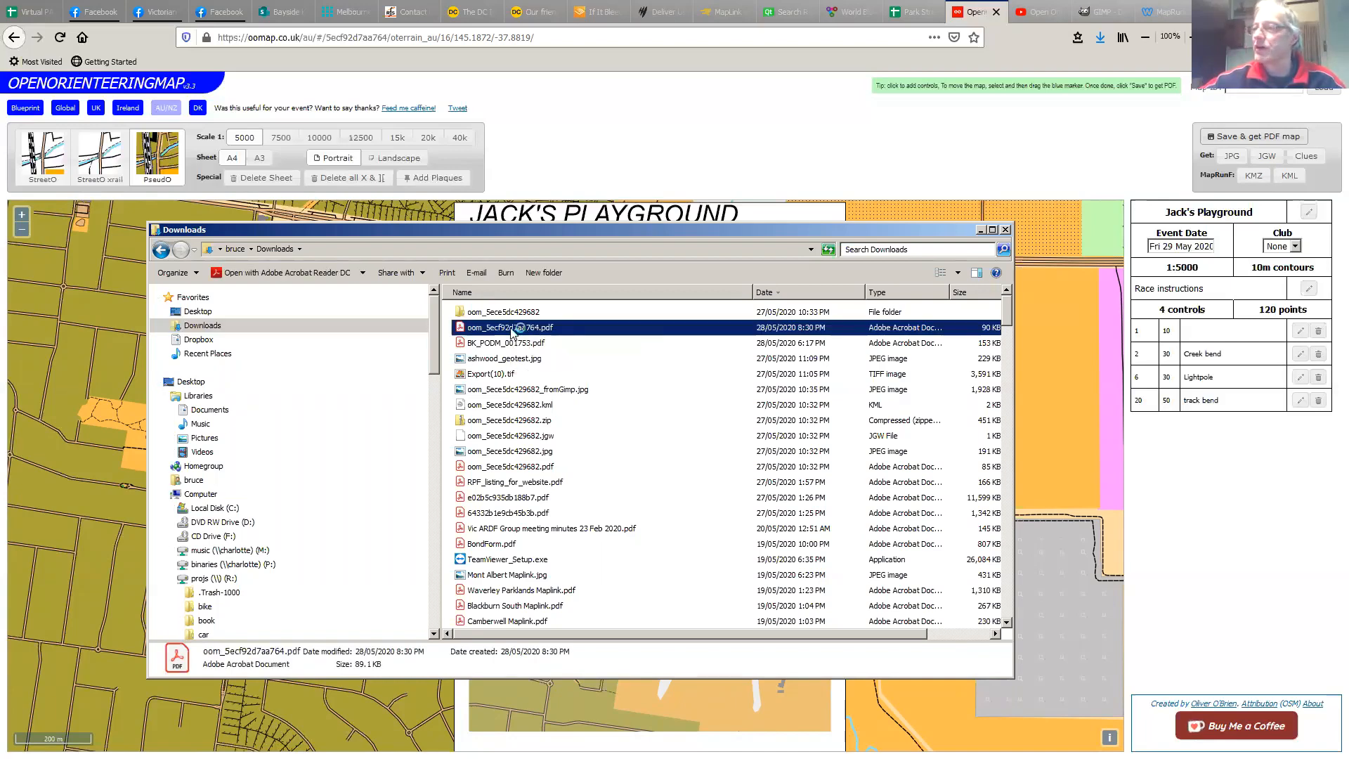
pyautogui.doubleClick(511, 331)
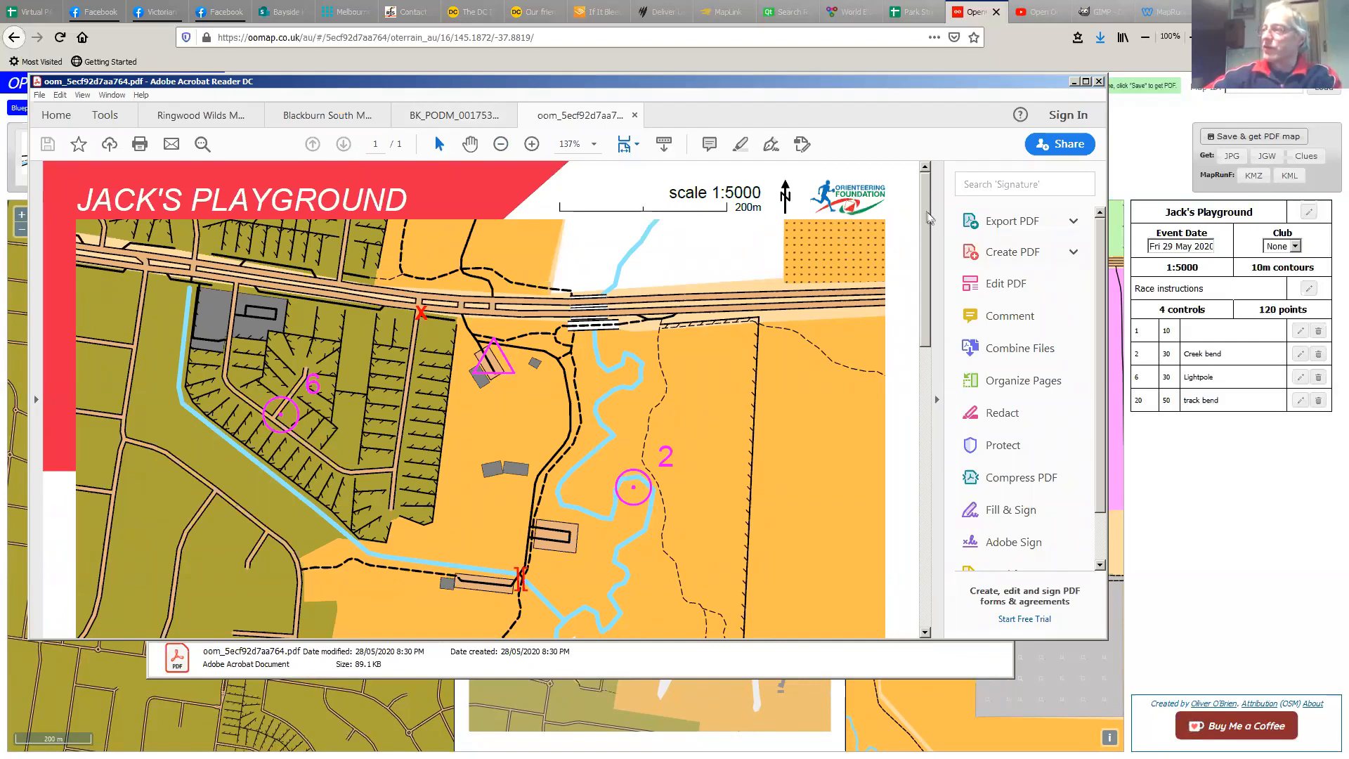
pyautogui.scroll(-1, 928, 218)
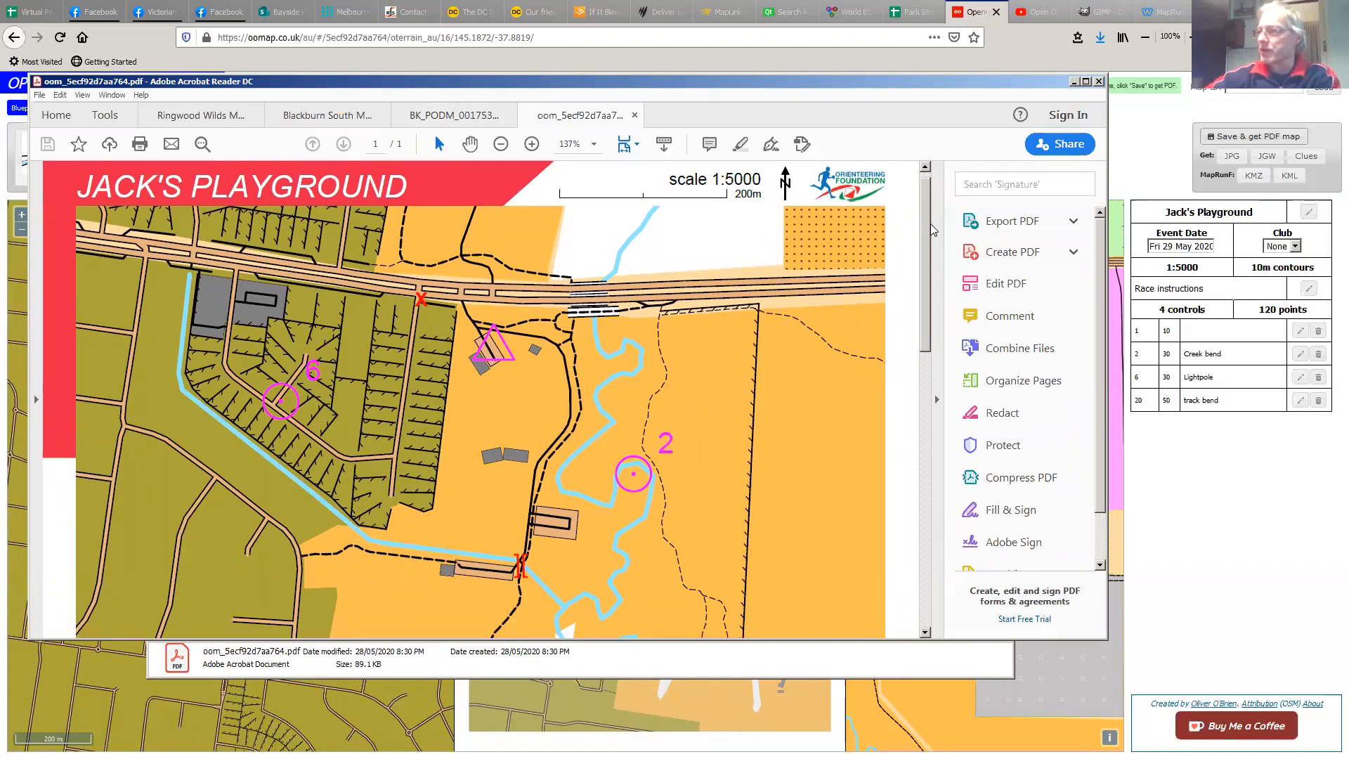
pyautogui.moveTo(927, 217); pyautogui.dragTo(885, 557)
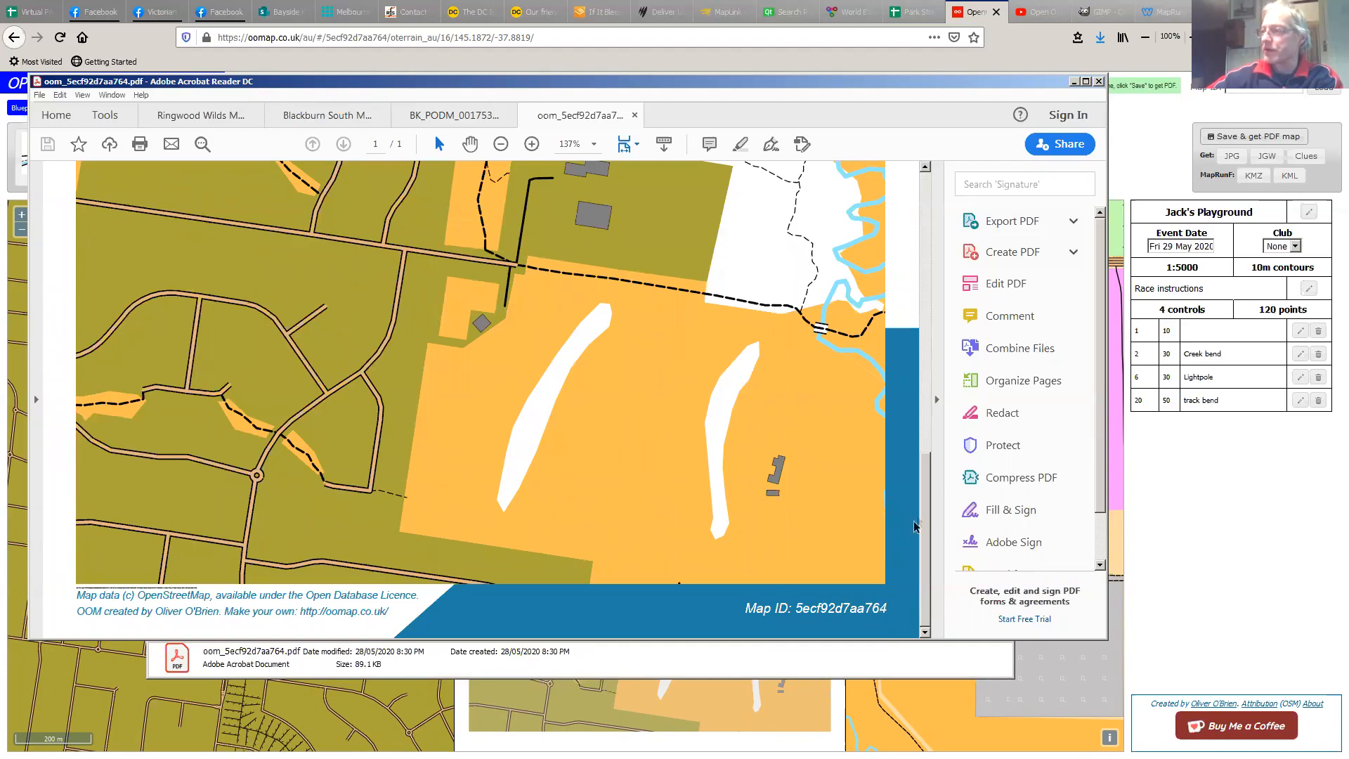
pyautogui.moveTo(927, 544); pyautogui.dragTo(947, 313)
pyautogui.click(1263, 90)
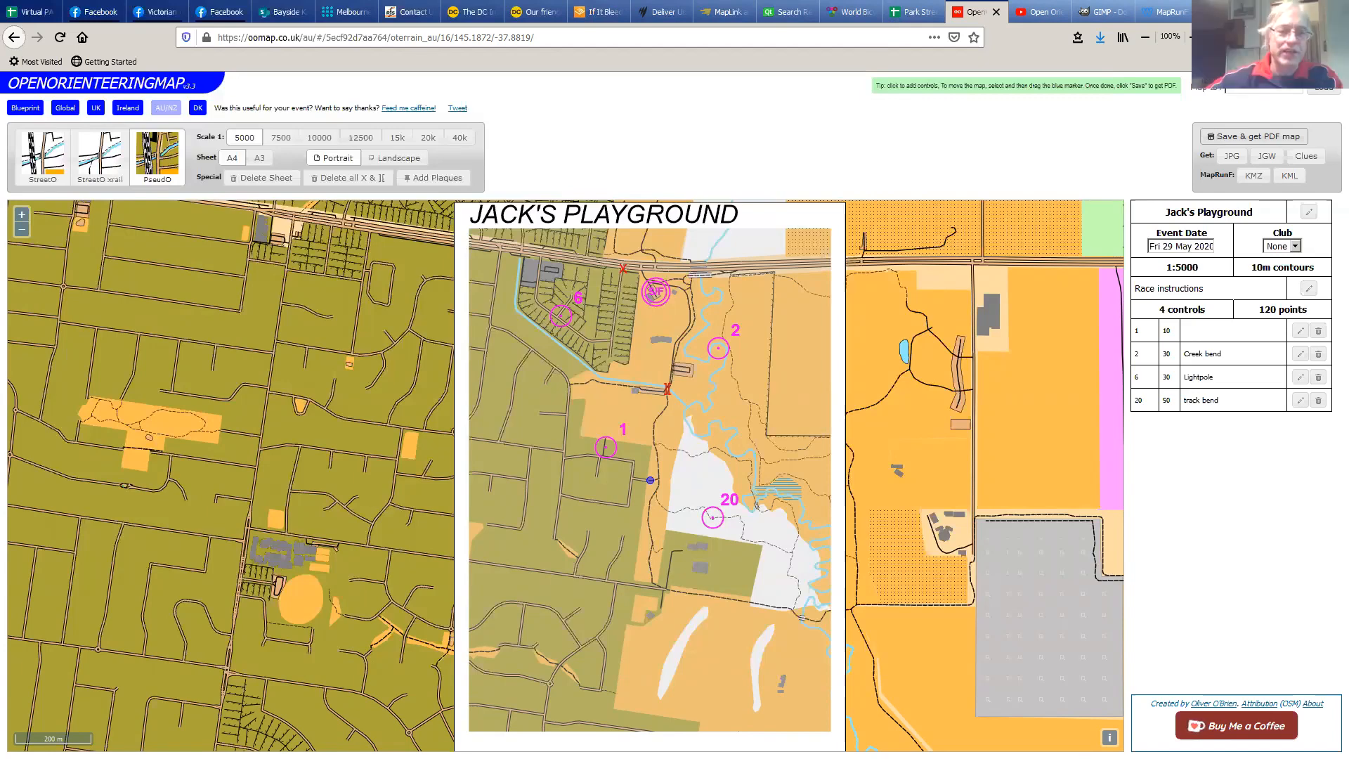
# Try to rename oom_5ecf92d7aa764.pdf in the Downloads folder as jack.pdf
pyautogui.hotkey('alt', 'Tab')
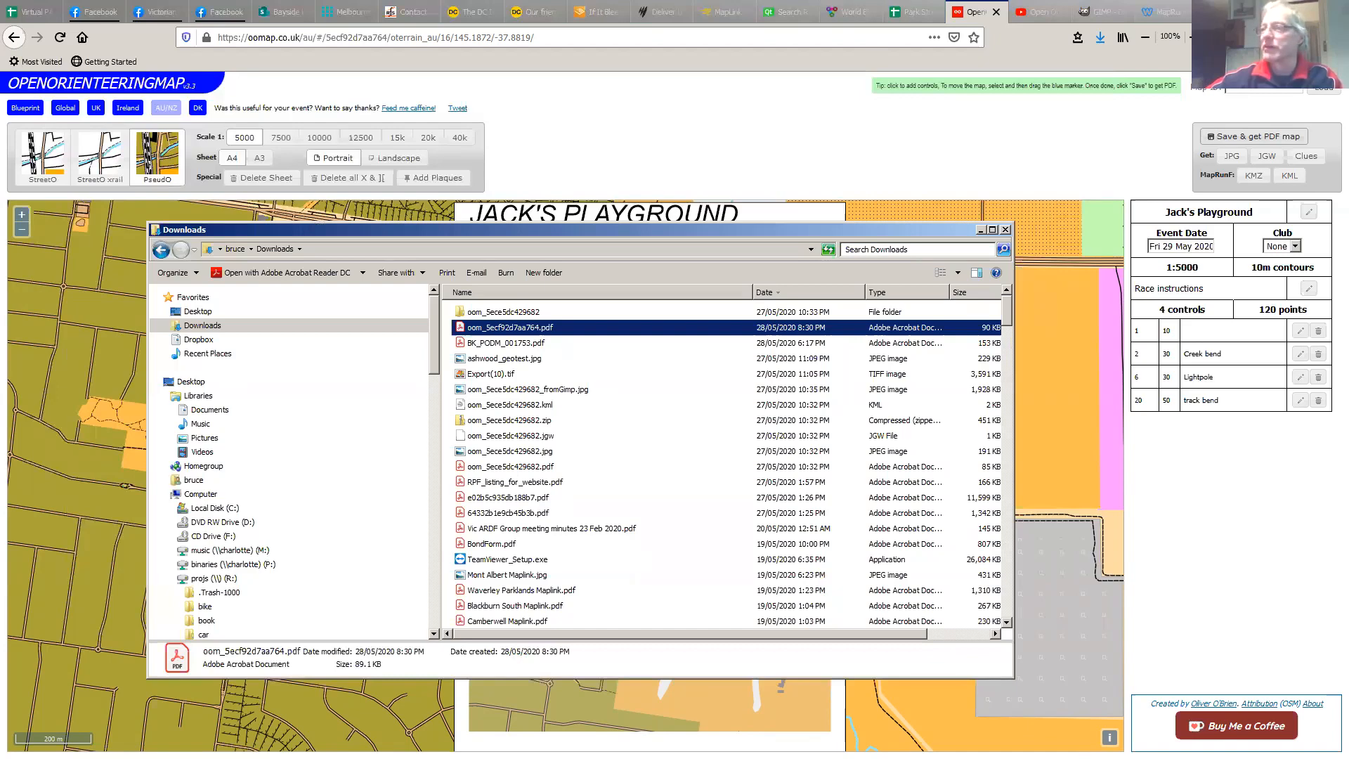
pyautogui.click(534, 328)
pyautogui.write('jack')
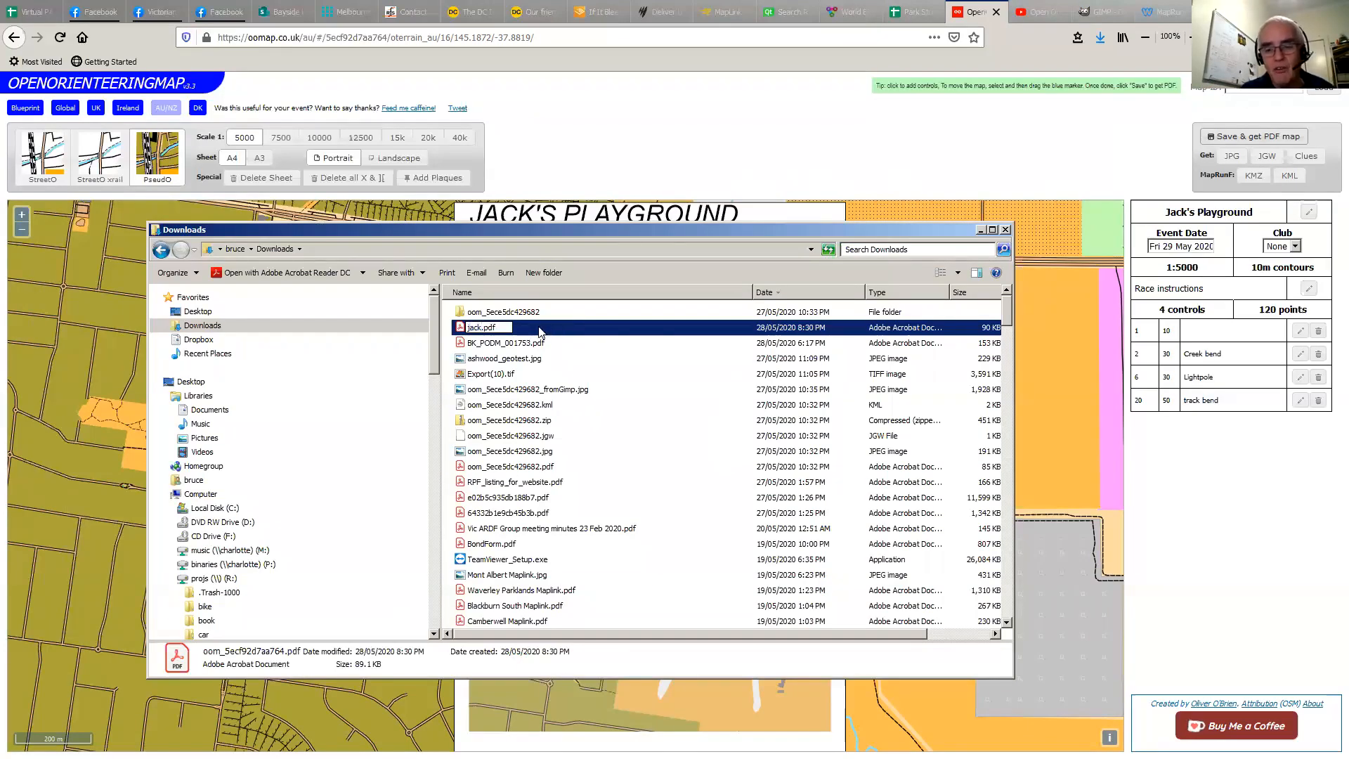
pyautogui.press('Return')
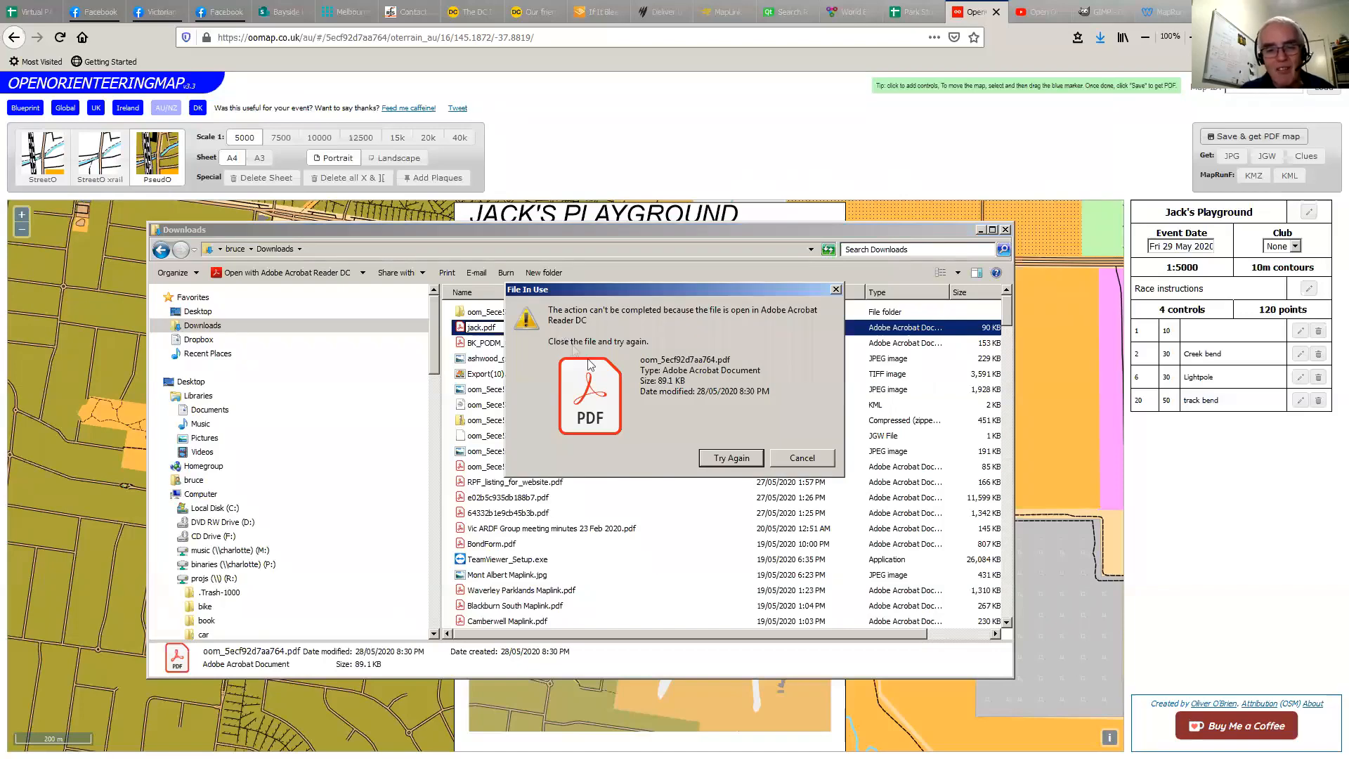
pyautogui.click(793, 461)
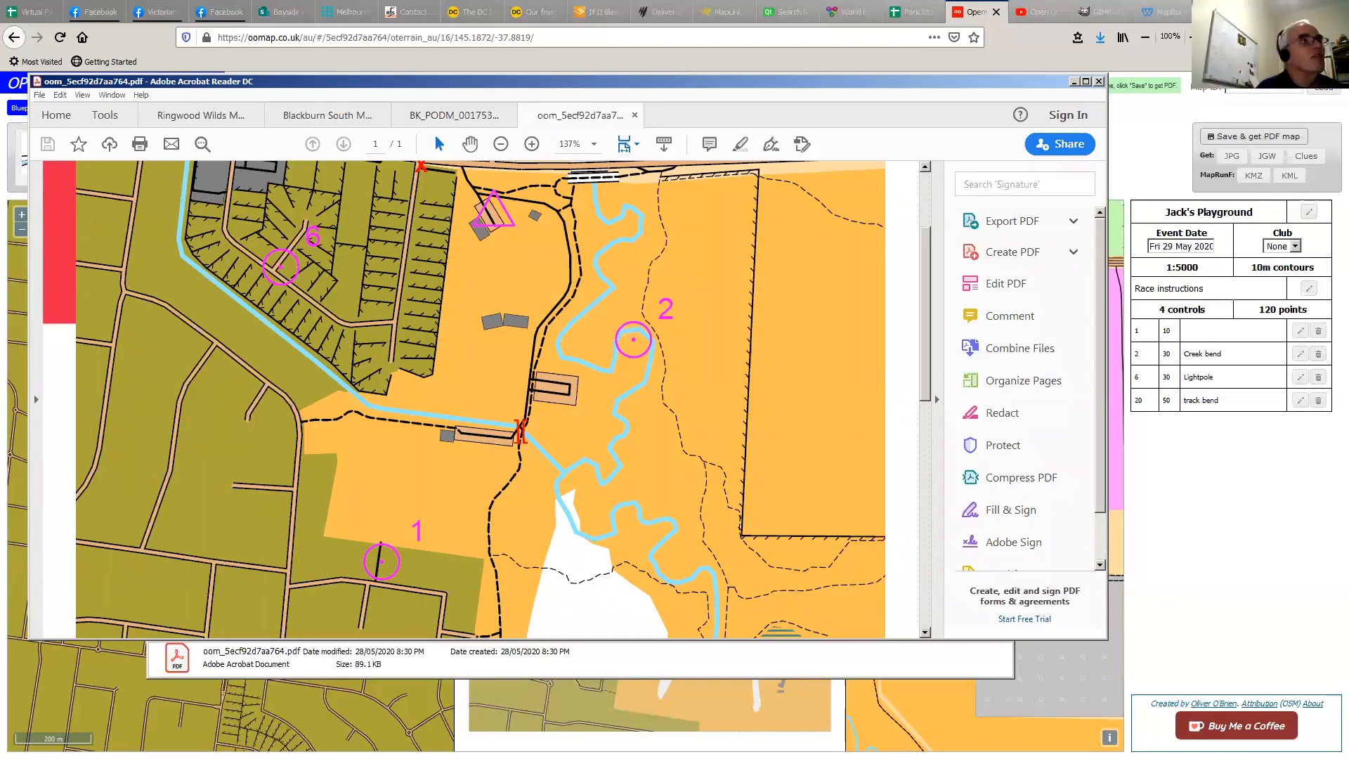
# Close the map PDF, return to the map page, and request the map's JPG and JGW files, saving oom_5ecf92d7aa764.jgw
pyautogui.click(636, 115)
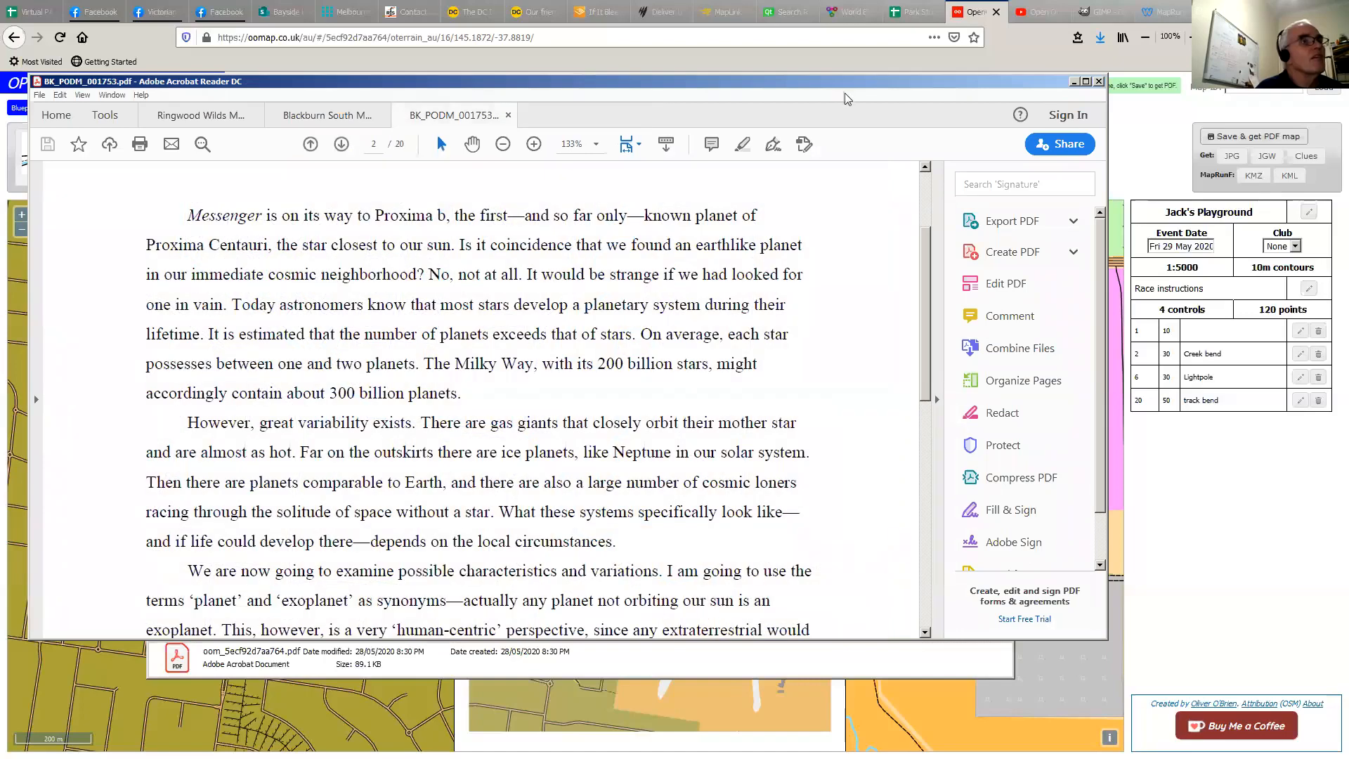
pyautogui.click(1199, 458)
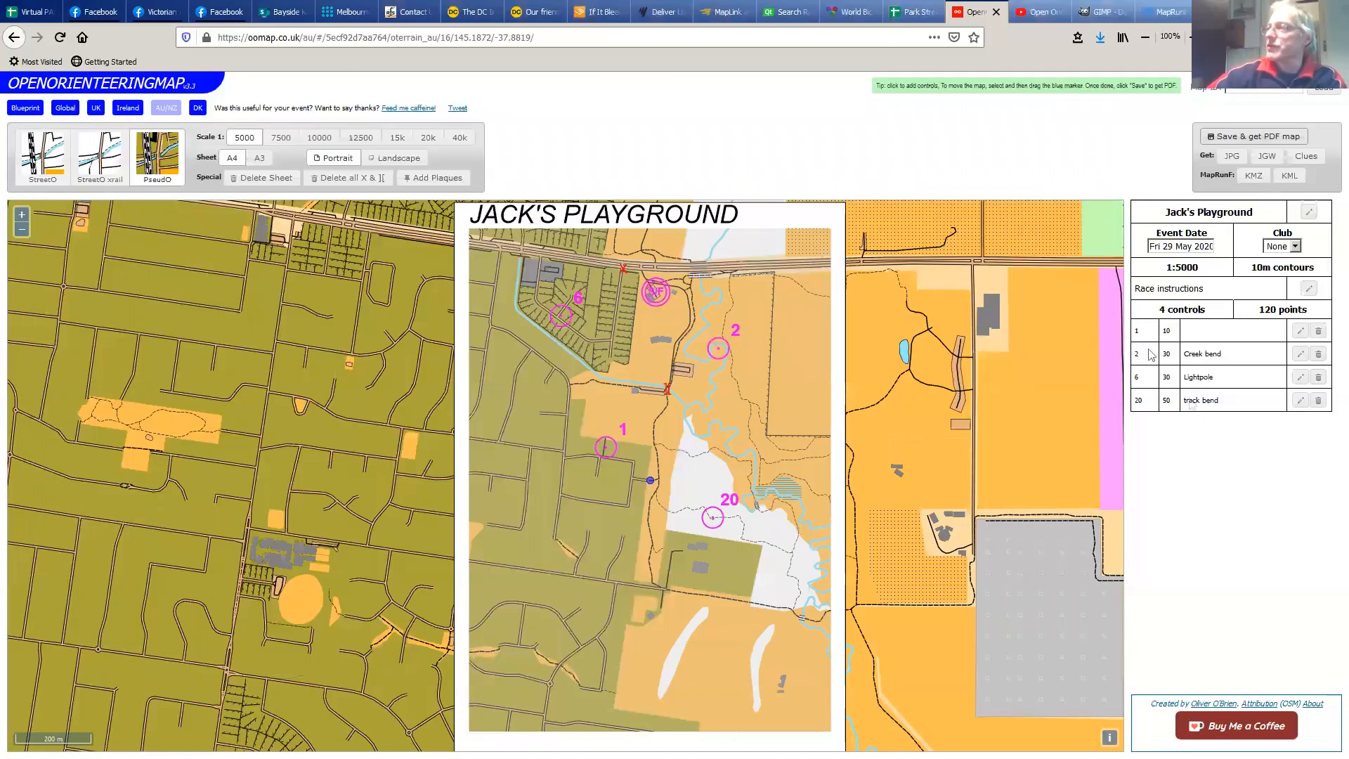
pyautogui.click(1232, 161)
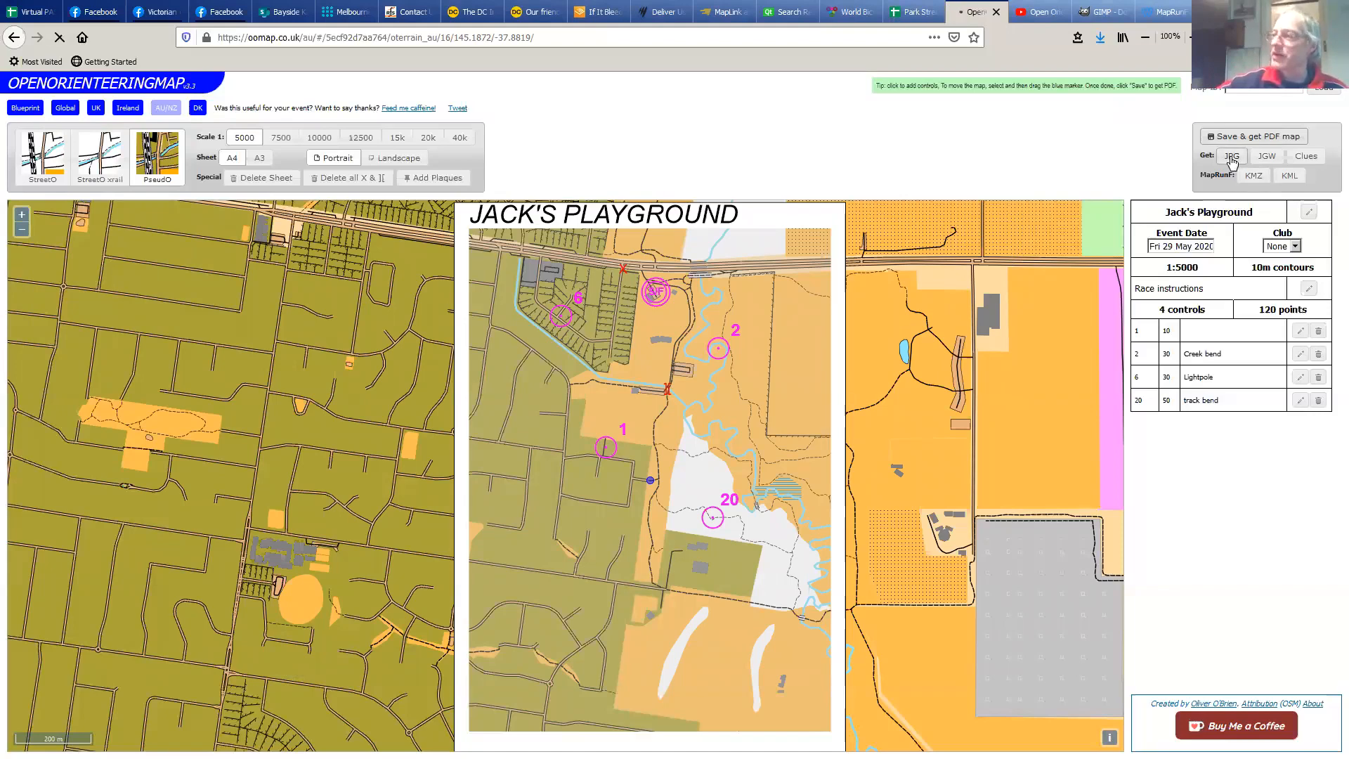
pyautogui.click(1269, 157)
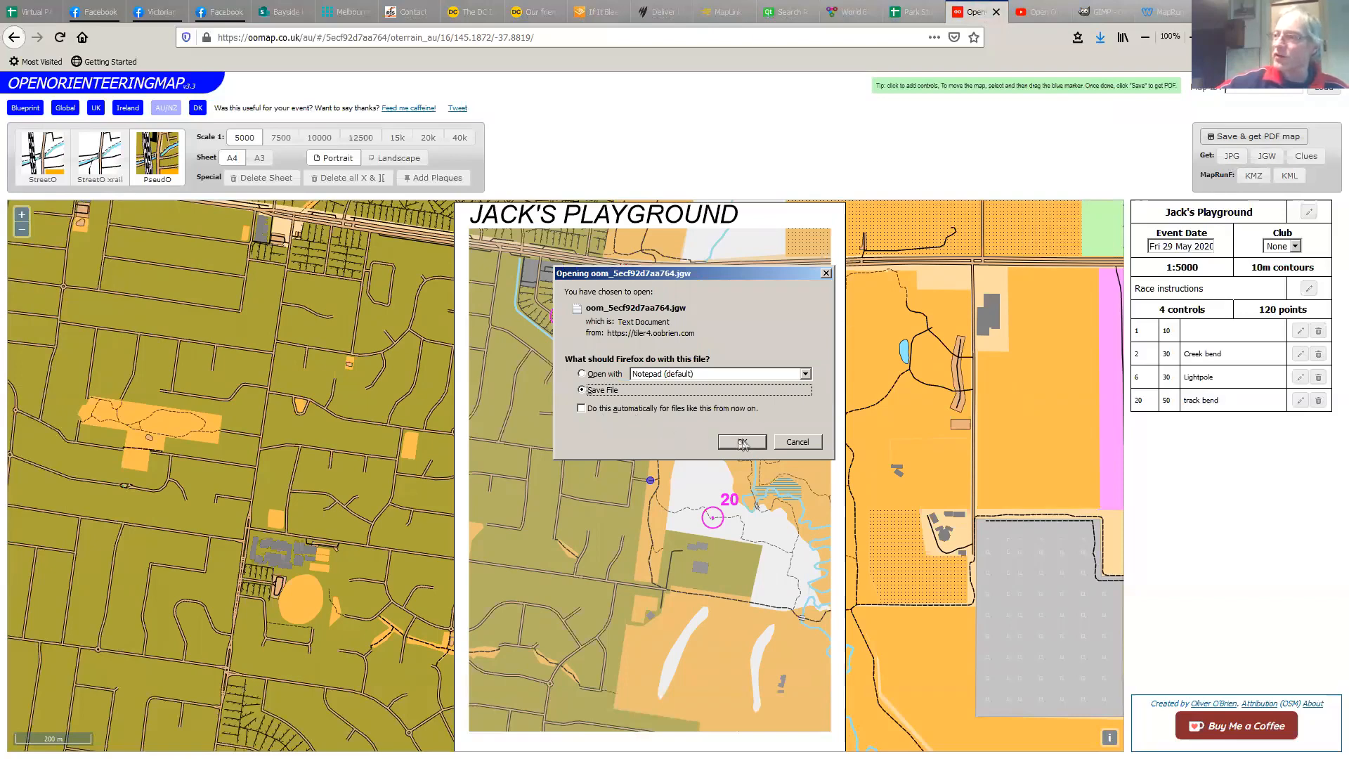
pyautogui.click(741, 441)
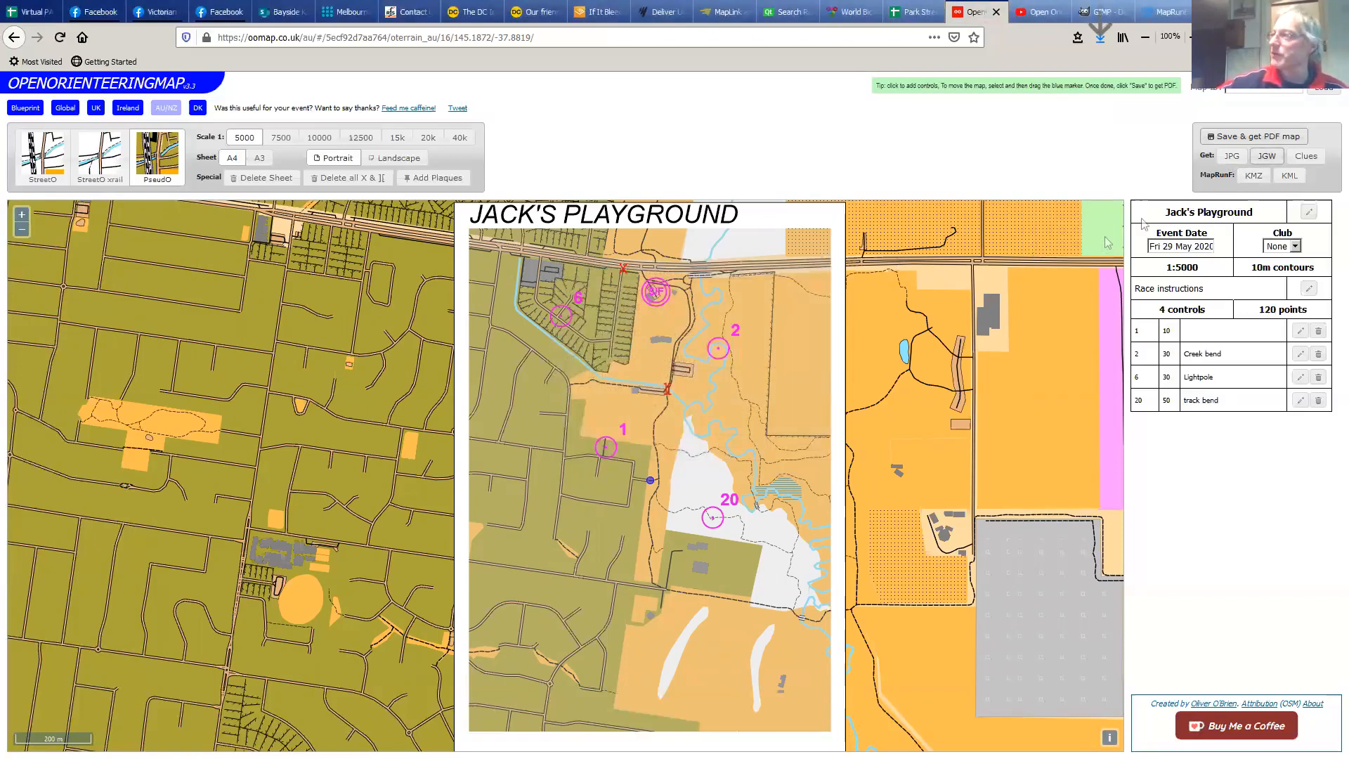
# Display the clue sheet and try to print it to a PDF with CutePDF Writer, browsing Local Disk (C:) for a save folder
pyautogui.click(1309, 156)
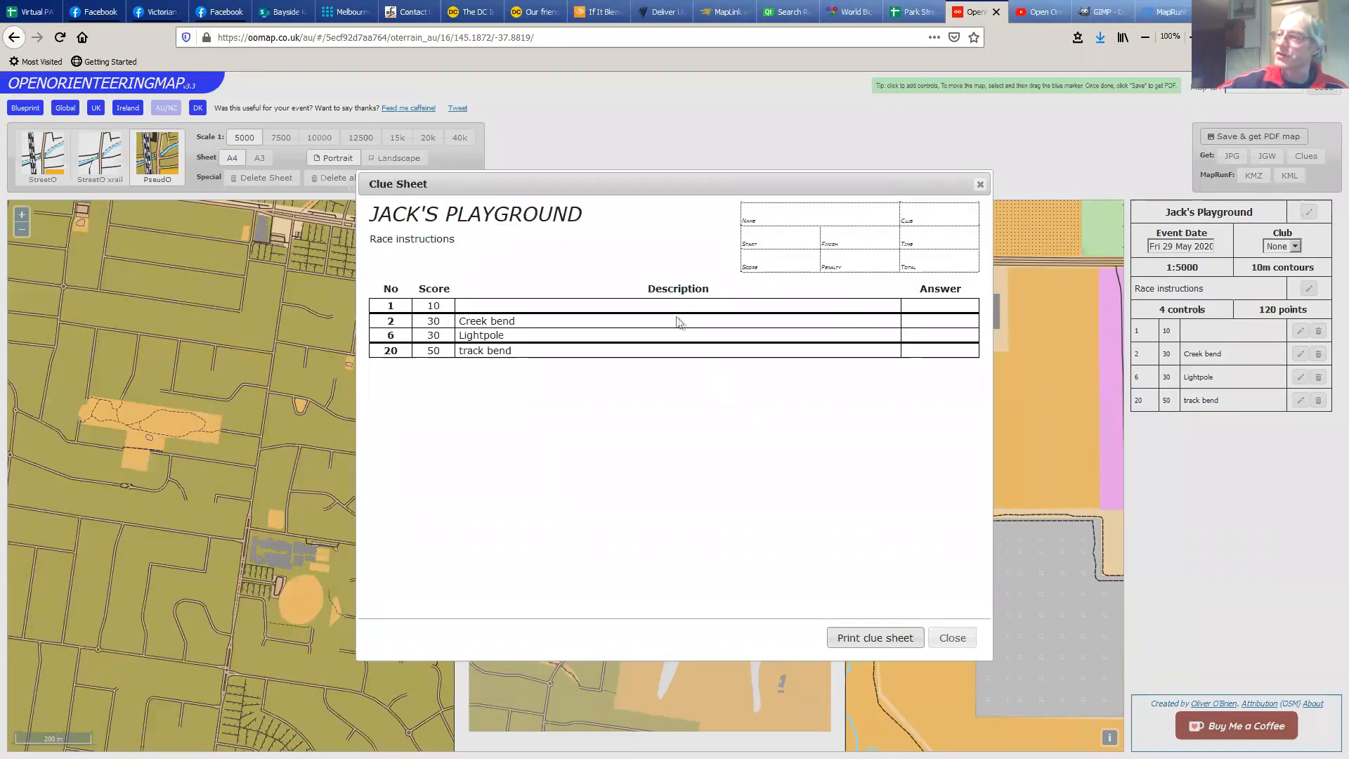
pyautogui.click(868, 638)
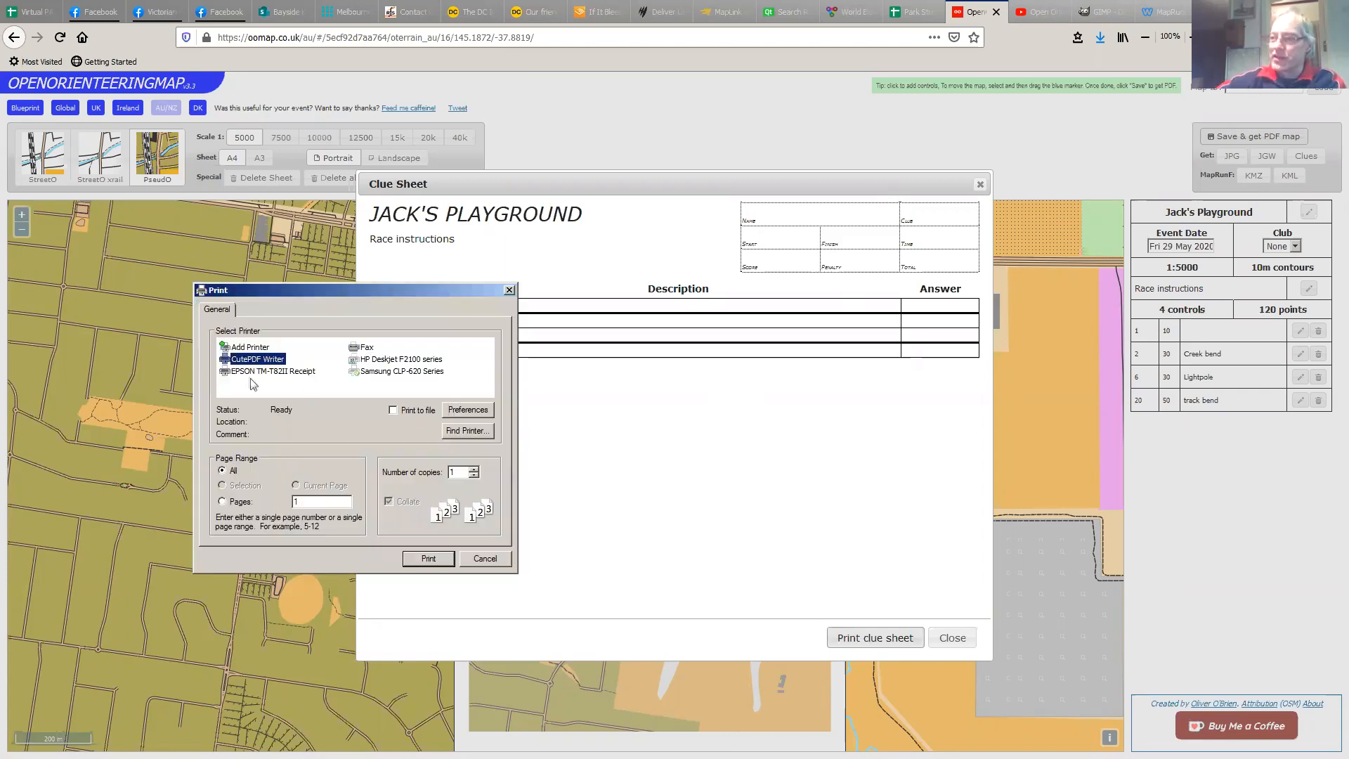
pyautogui.click(429, 559)
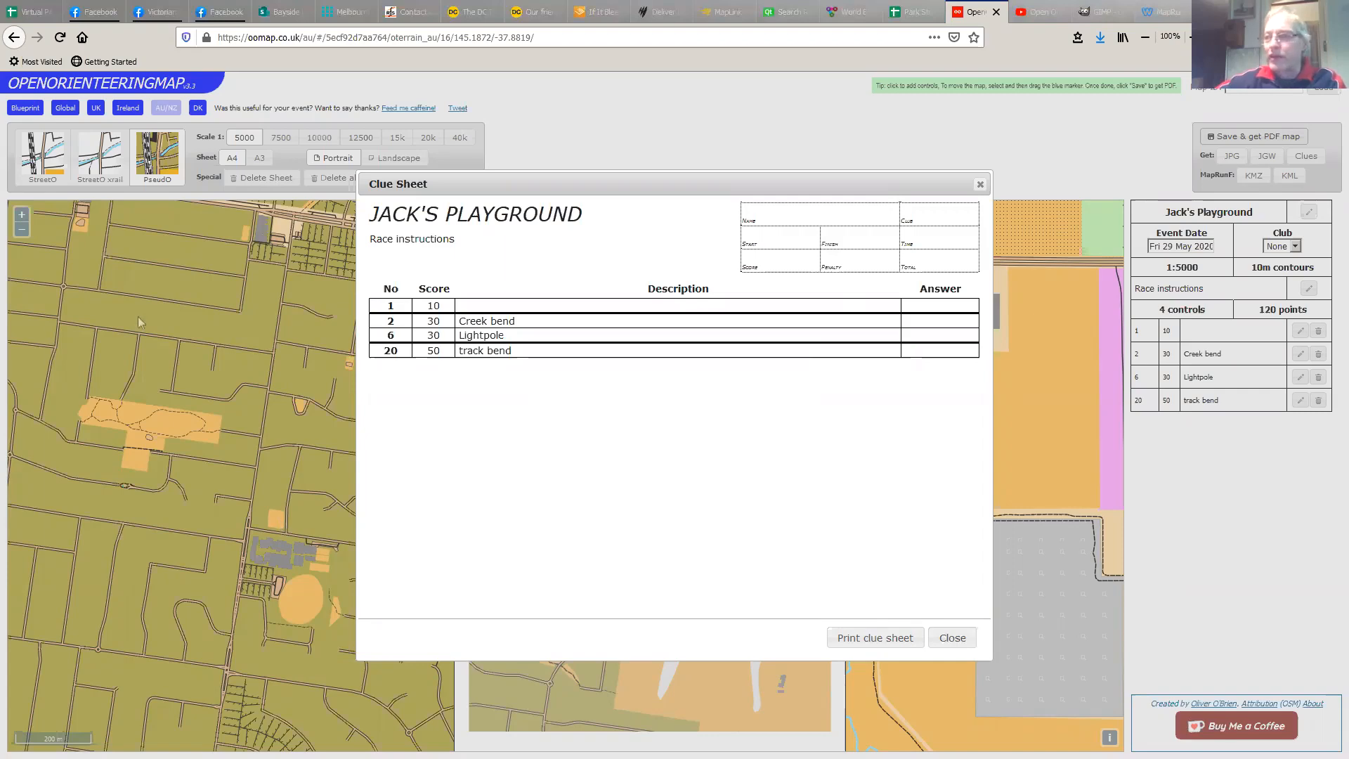
pyautogui.click(236, 338)
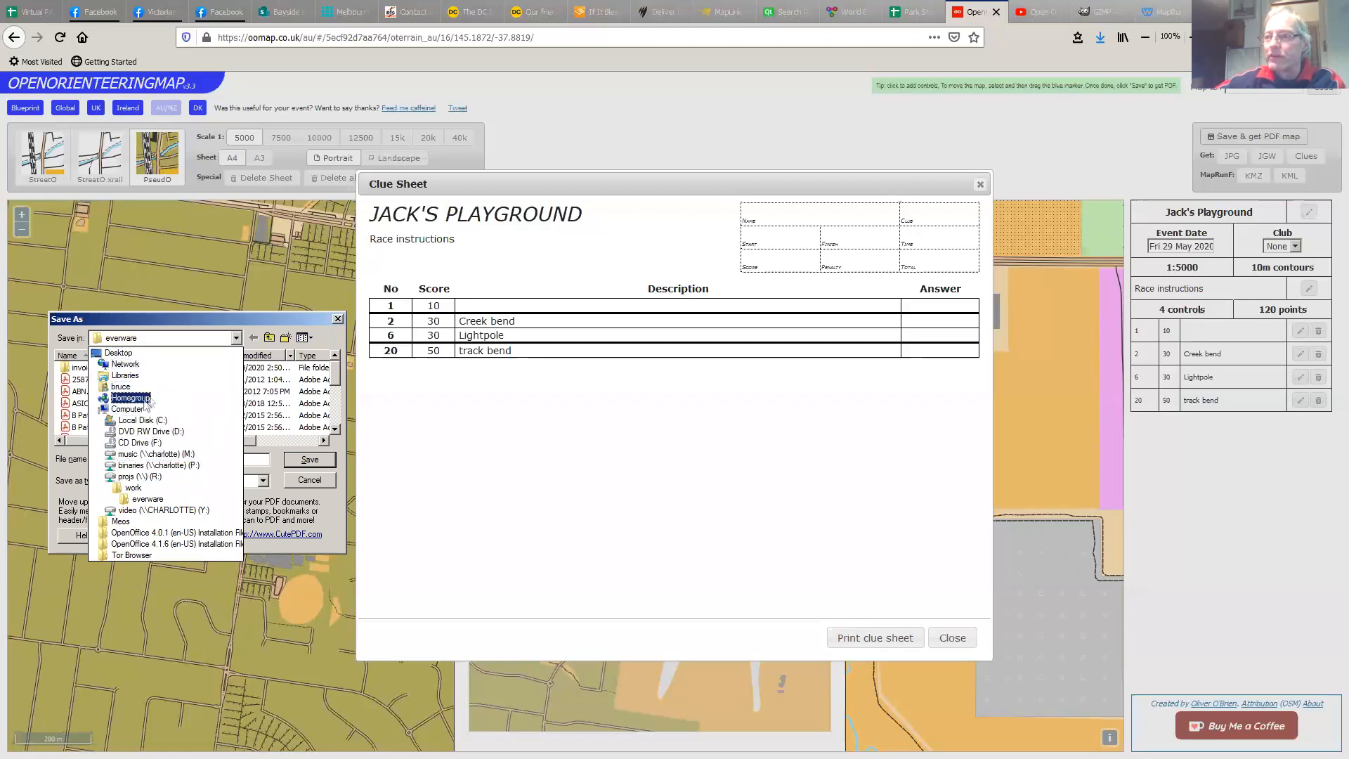
pyautogui.click(140, 420)
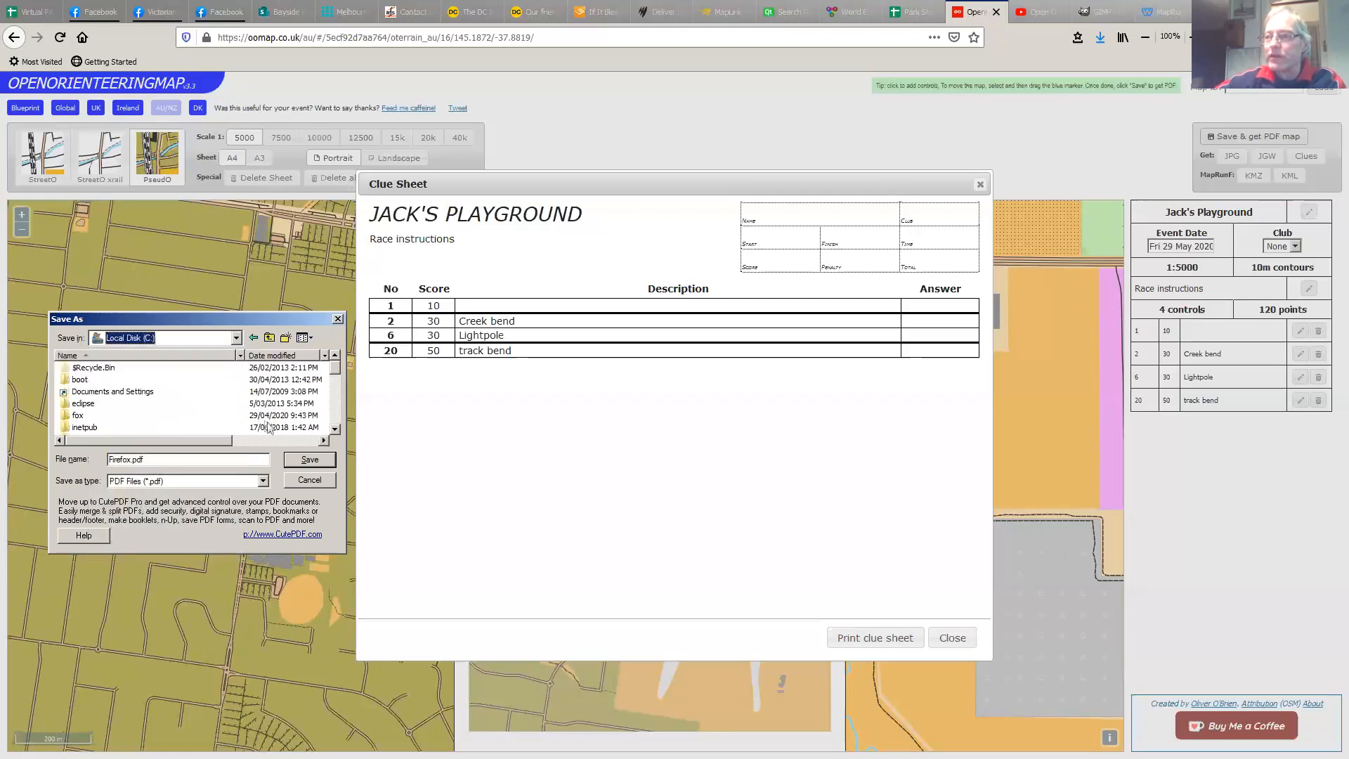
pyautogui.moveTo(335, 368)
pyautogui.mouseDown()
pyautogui.moveTo(340, 410)
pyautogui.moveTo(334, 357)
pyautogui.mouseUp()
pyautogui.click(236, 338)
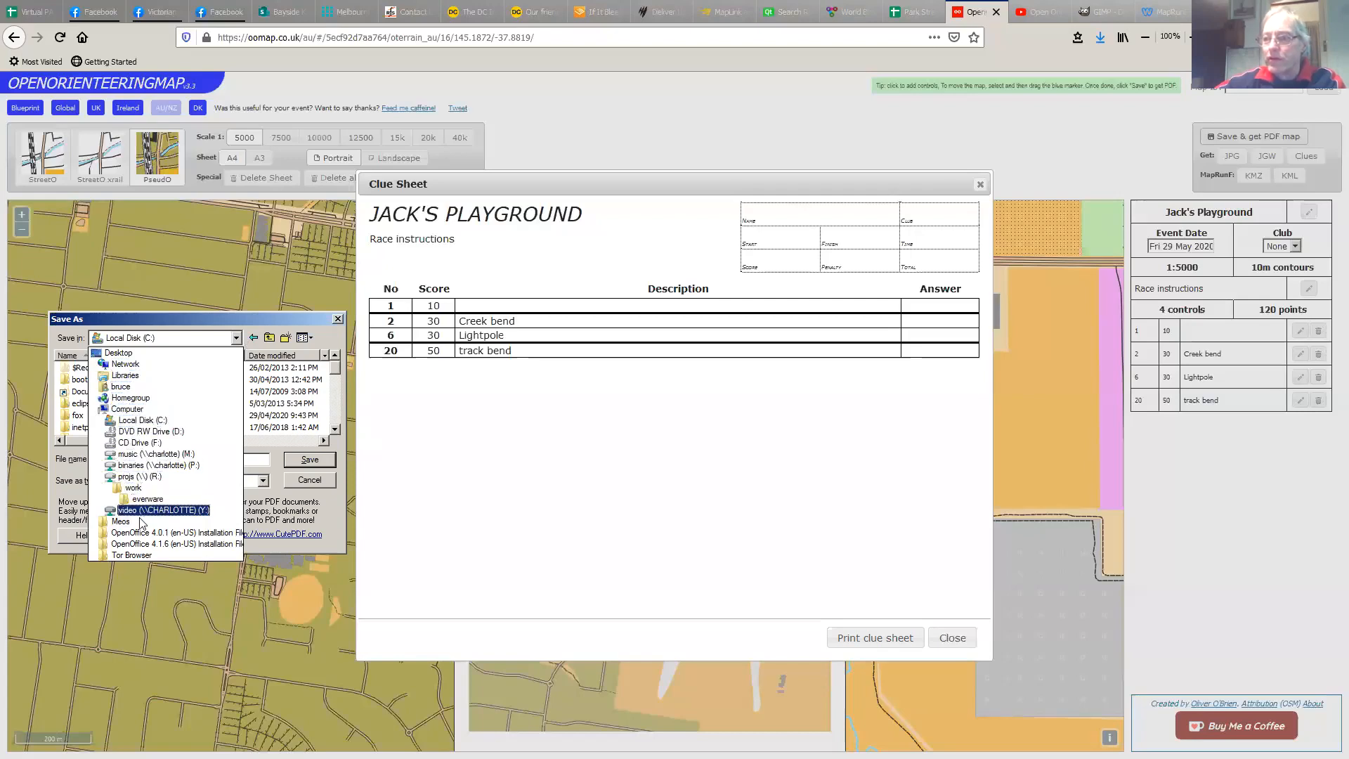
pyautogui.click(242, 338)
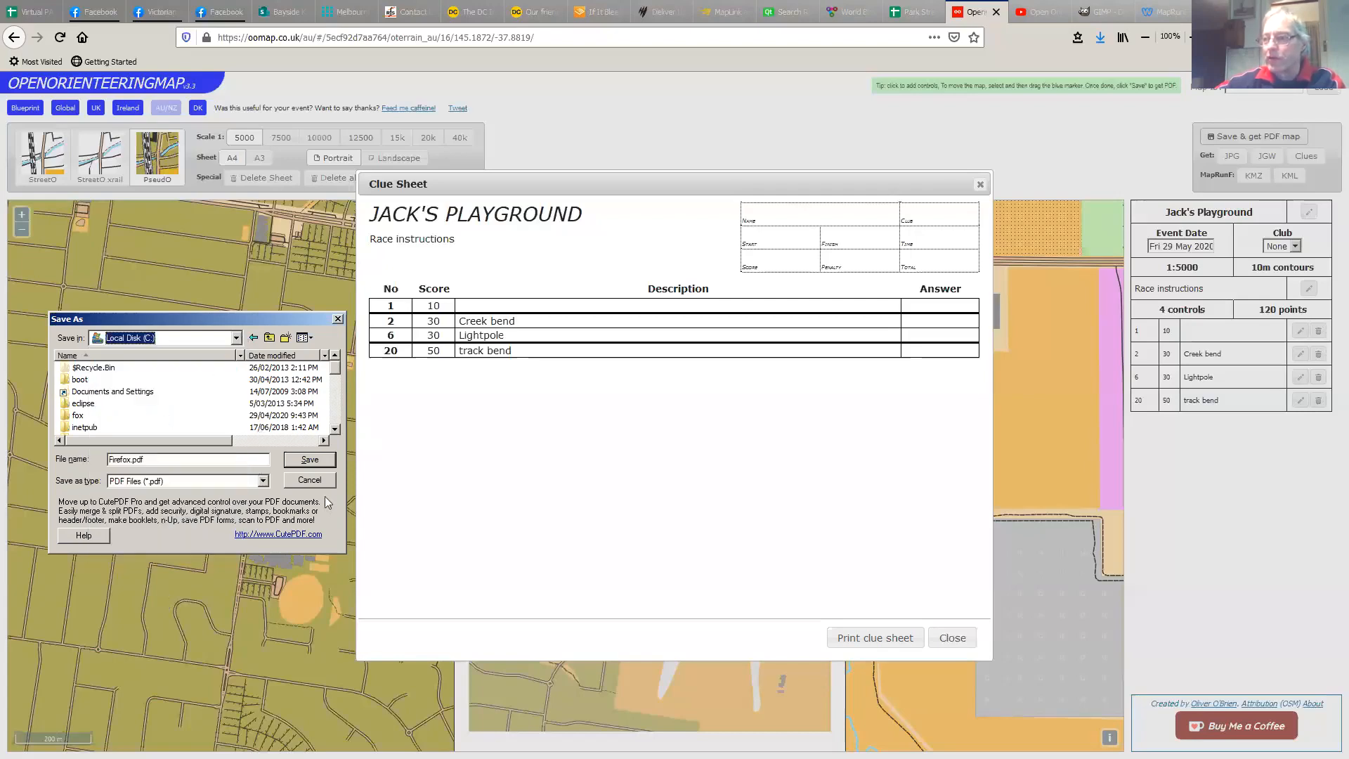
pyautogui.click(312, 481)
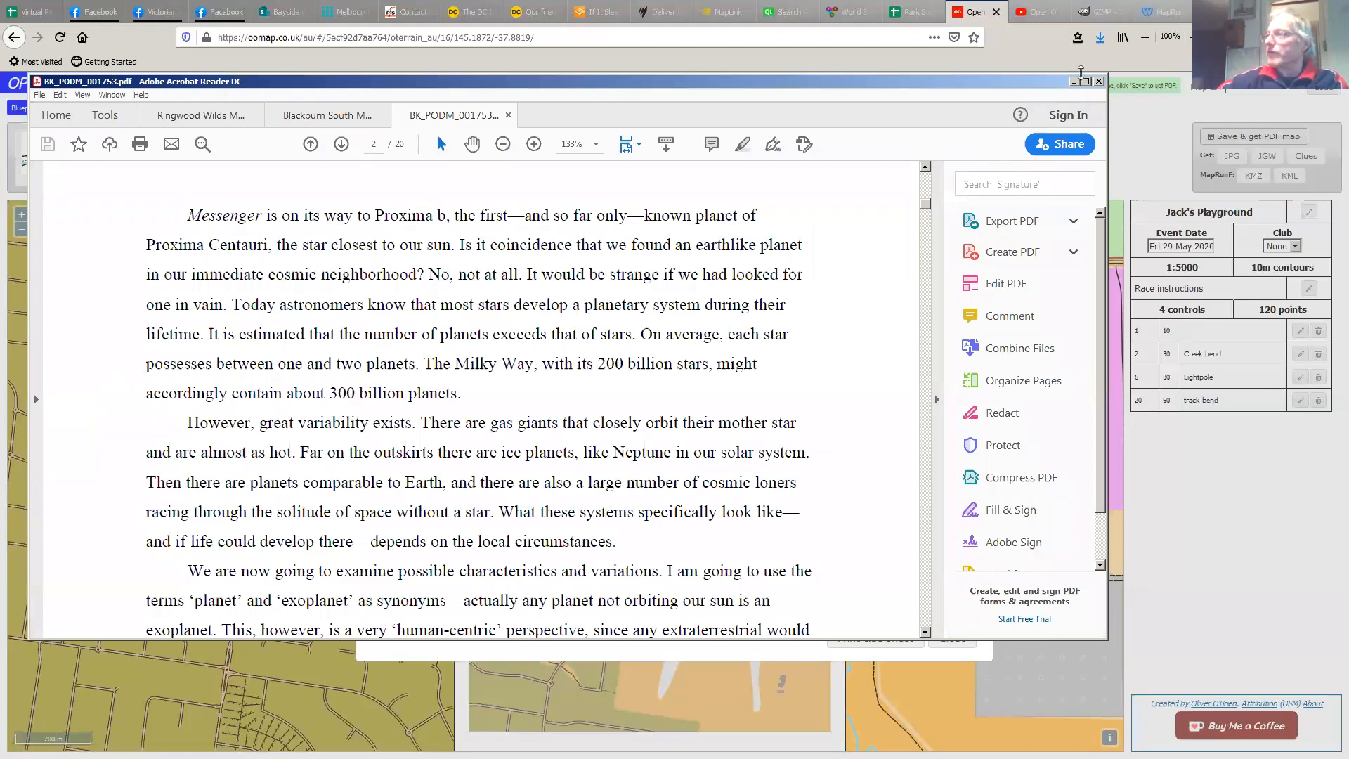
pyautogui.click(1077, 82)
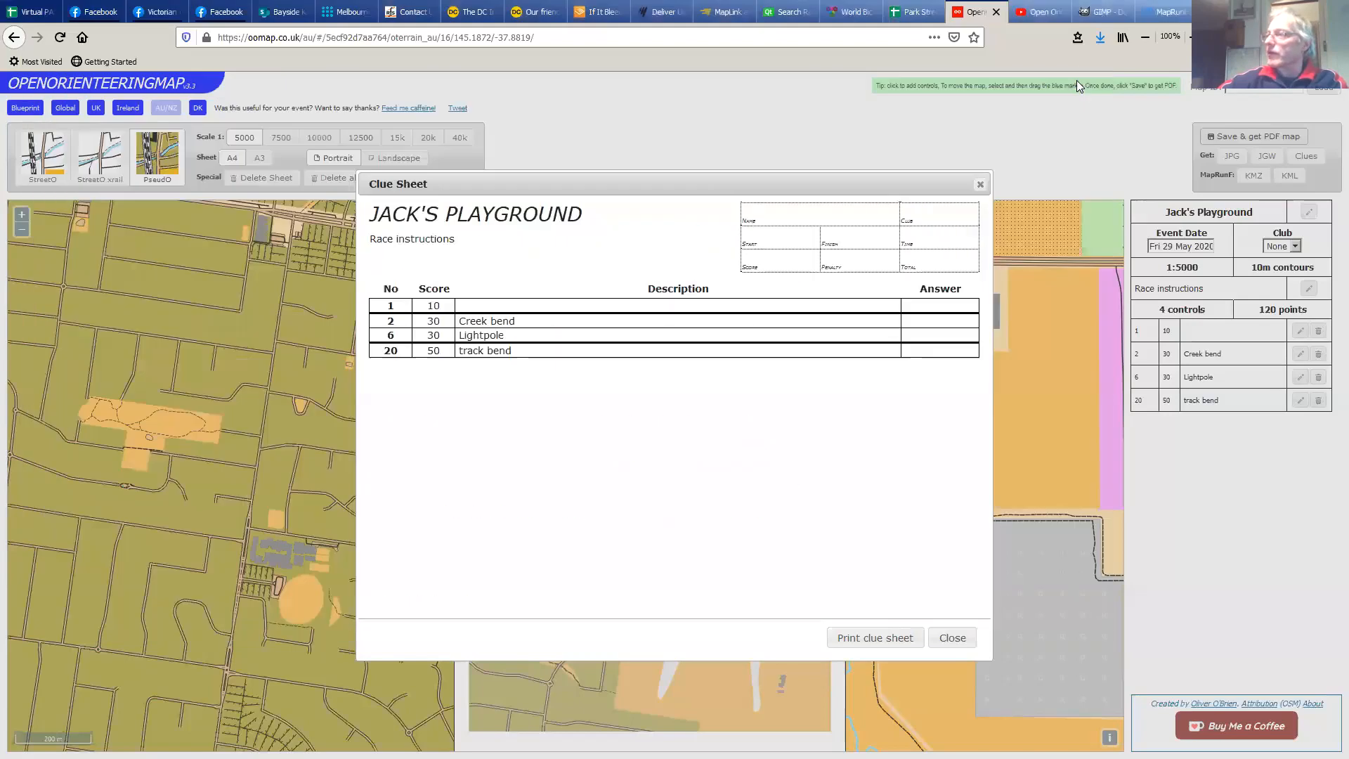
pyautogui.click(954, 639)
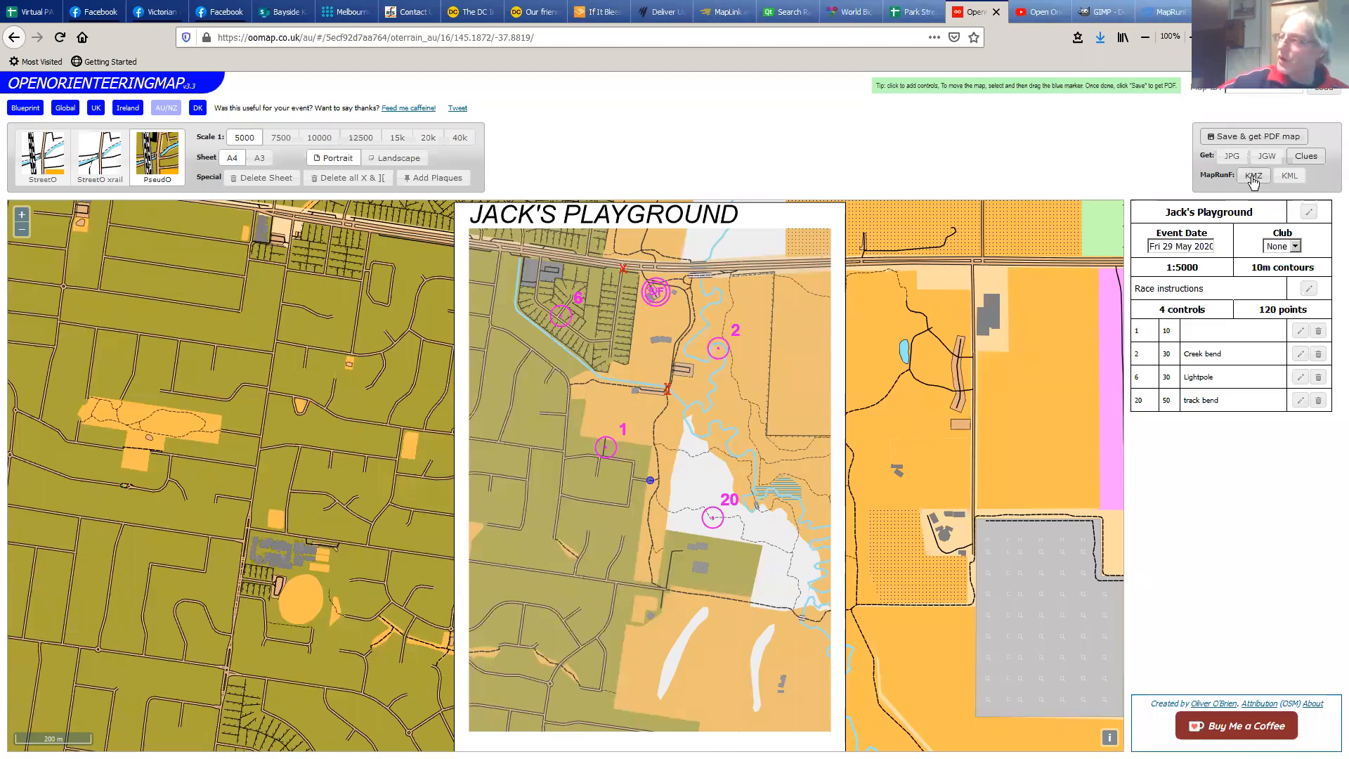
# Download the MapRunF files oom_5ecf92d7aa764.kmz and oom_5ecf92d7aa764.kml
pyautogui.click(1290, 176)
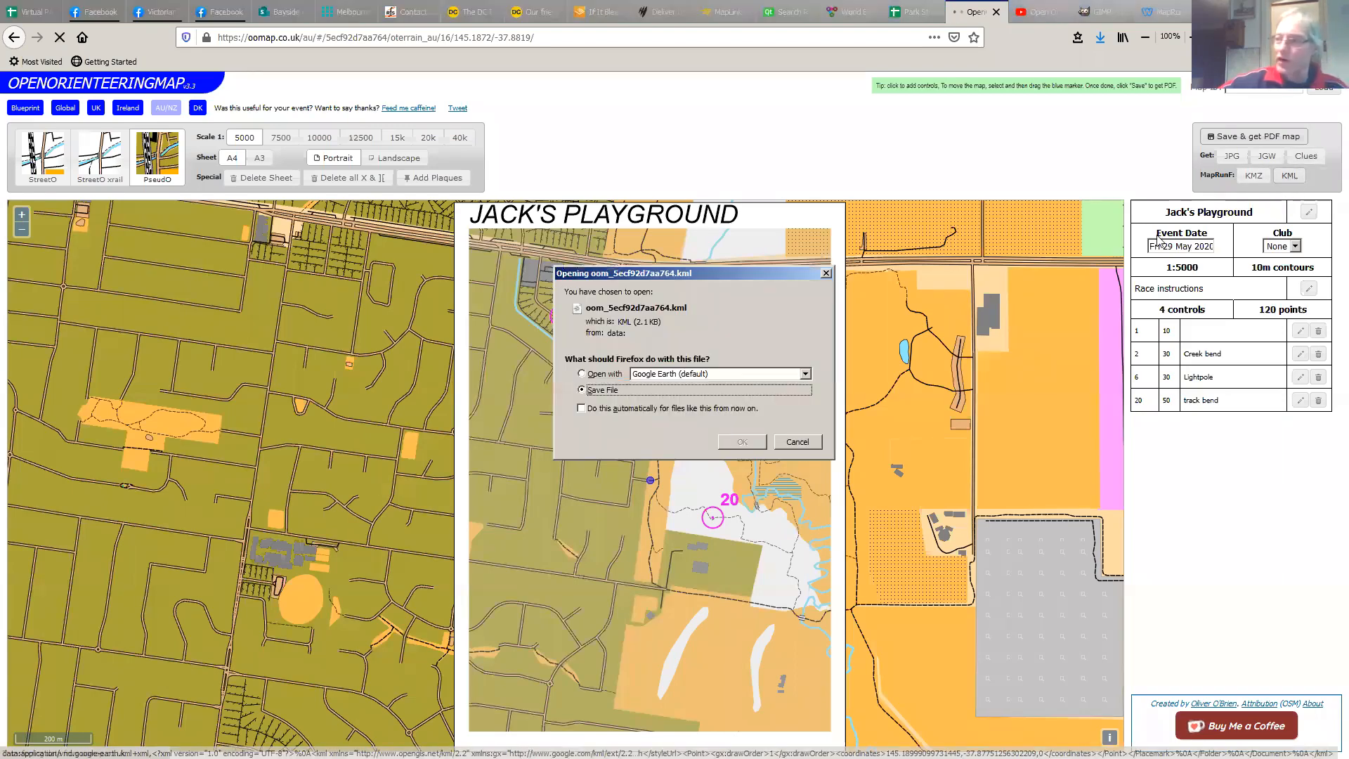
pyautogui.click(742, 448)
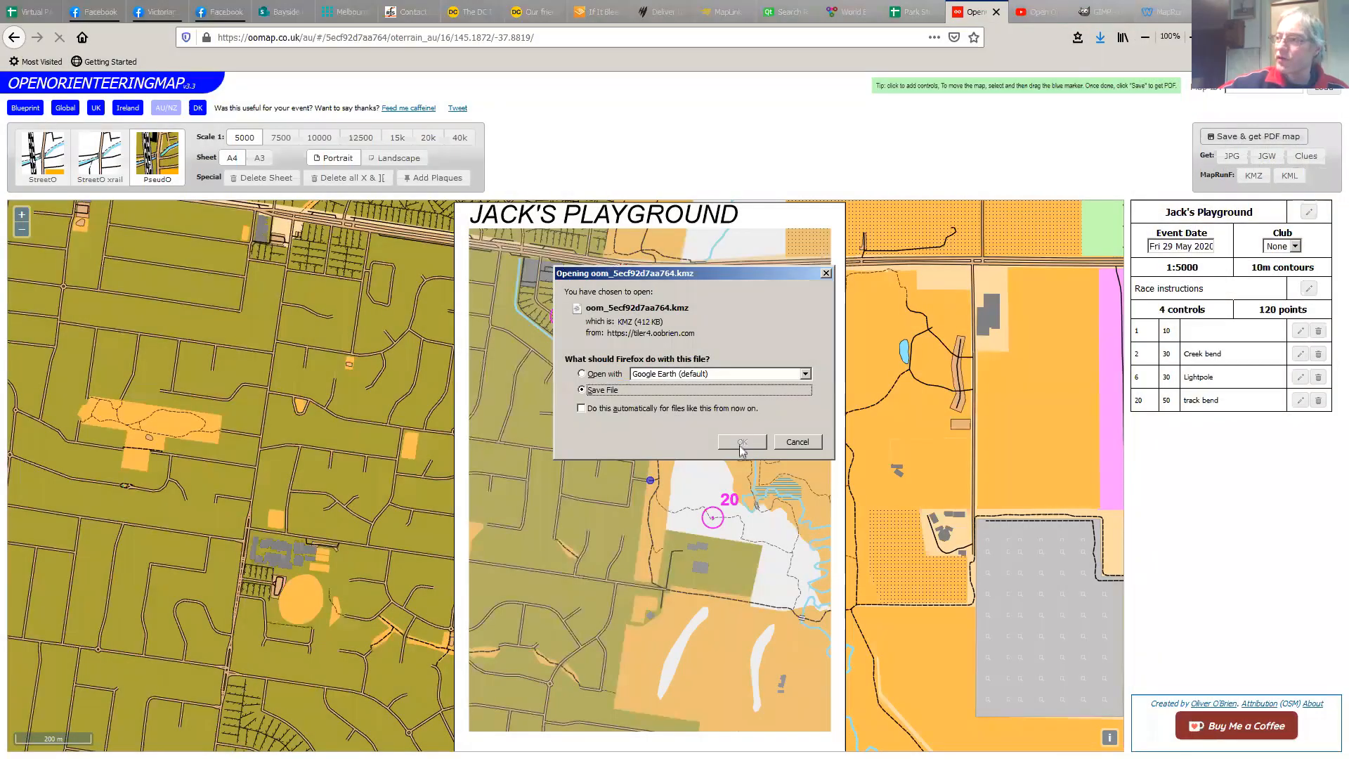
pyautogui.click(746, 442)
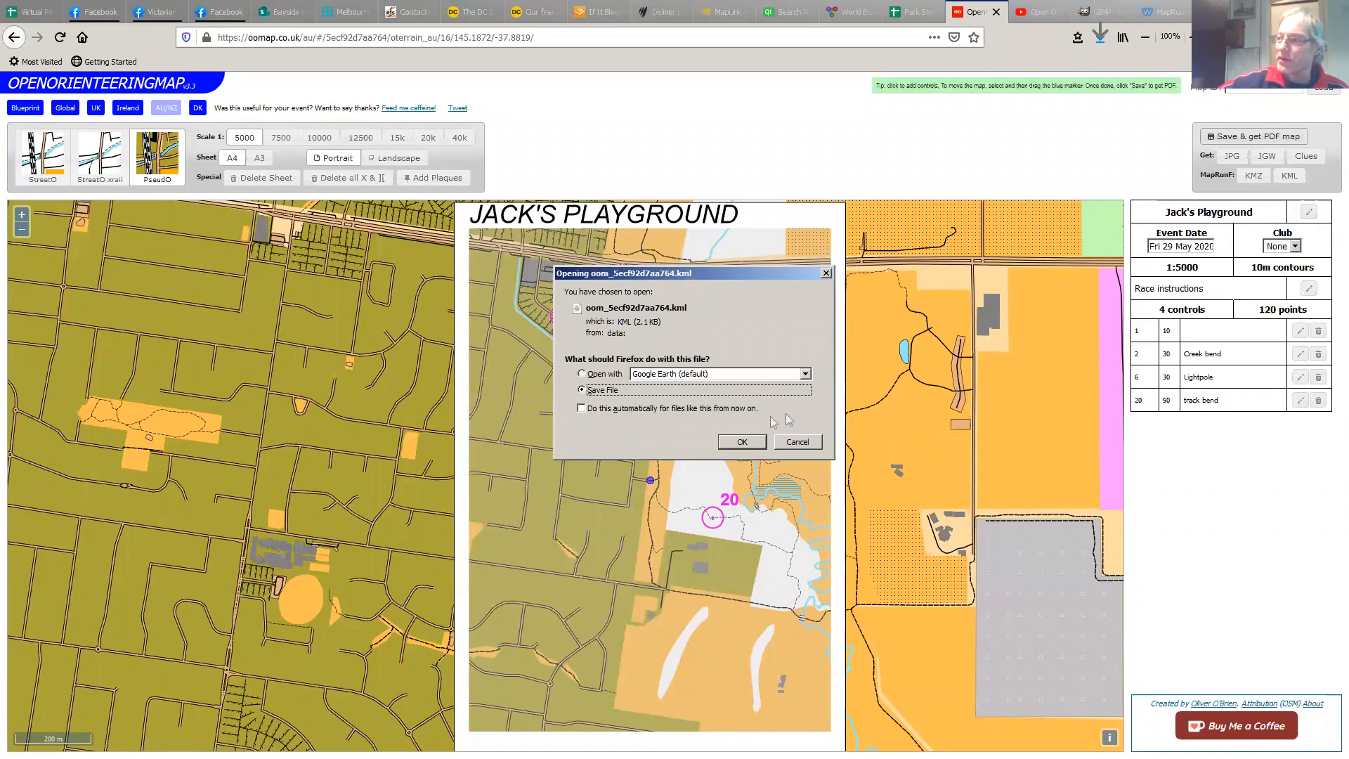
pyautogui.click(746, 442)
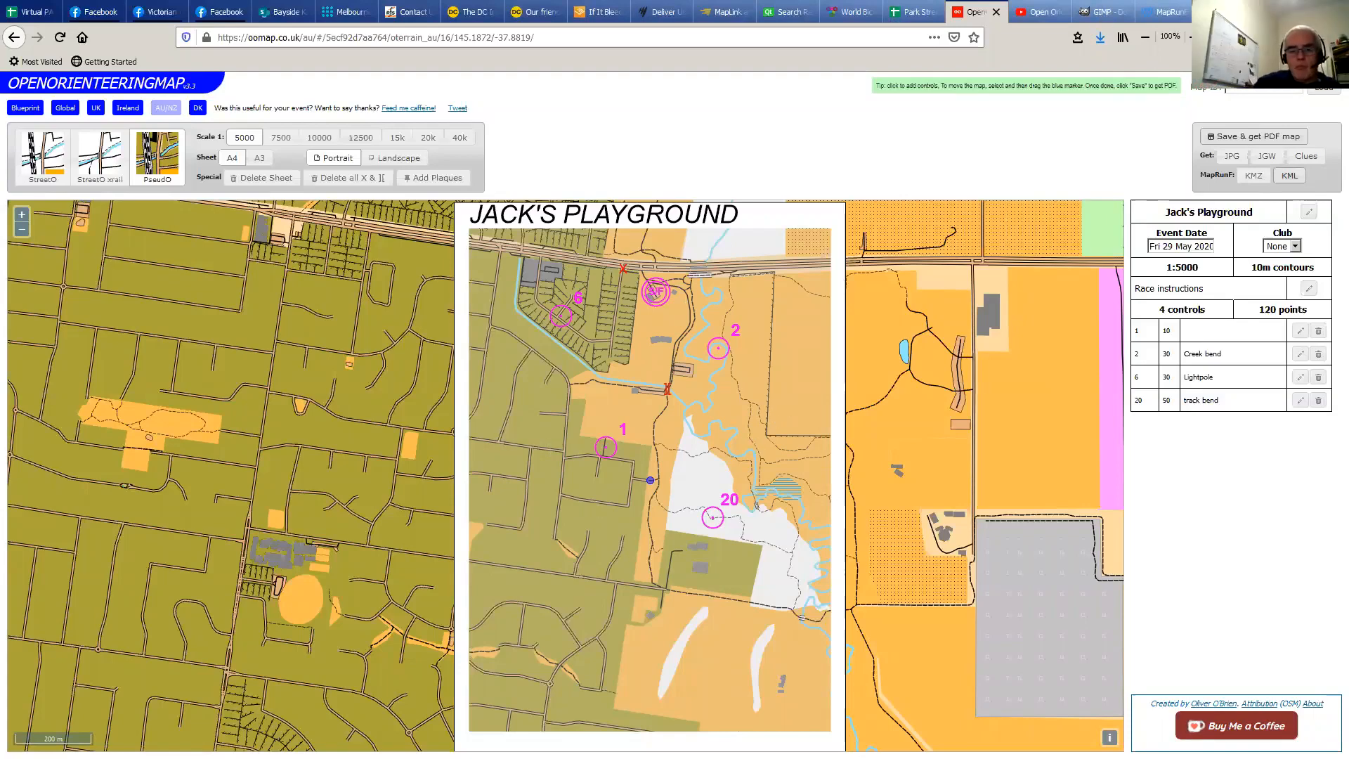
# Open oom_5ecf92d7aa764.pdf from the Downloads folder and examine the title, scale, controls and crossing markers on the printed map
pyautogui.hotkey('alt', 'Tab')
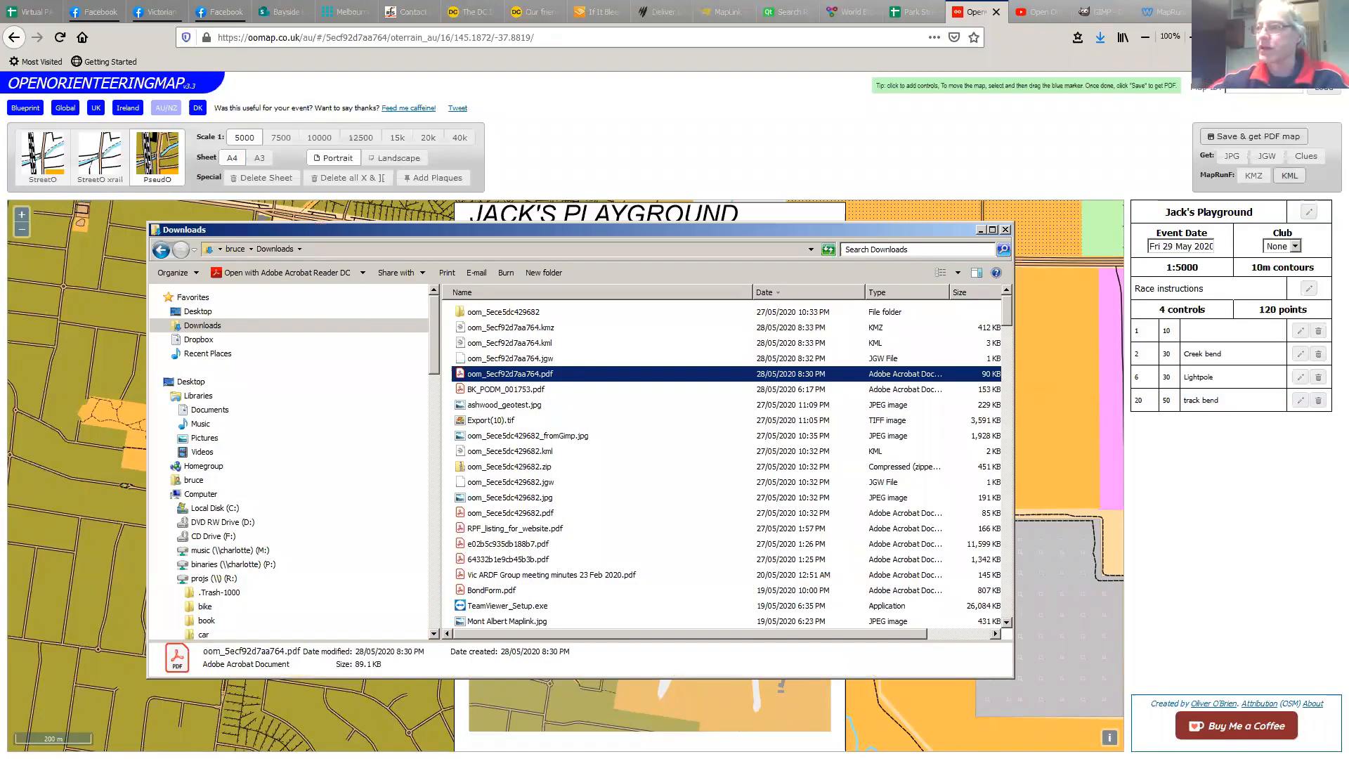
pyautogui.doubleClick(496, 378)
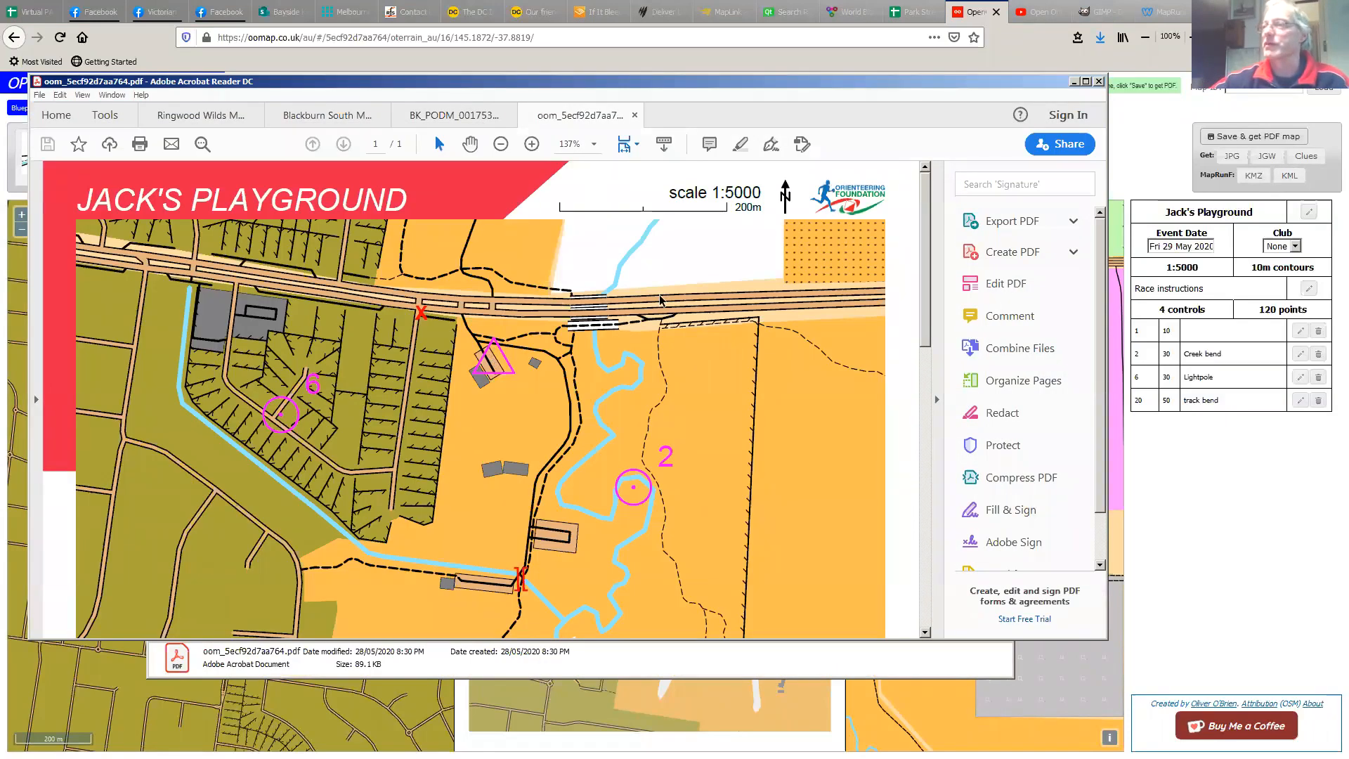
pyautogui.scroll(-3, 674, 305)
pyautogui.scroll(3, 673, 305)
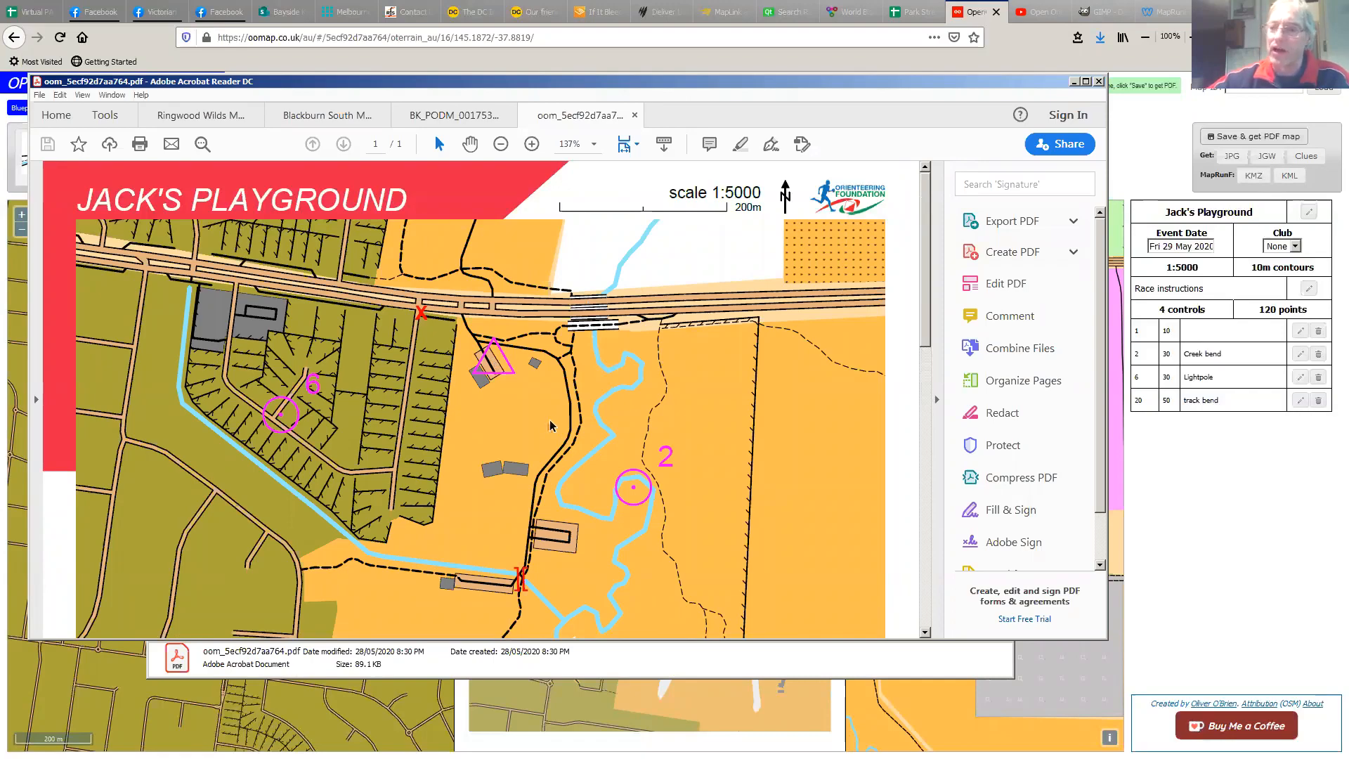
pyautogui.scroll(-5, 545, 424)
pyautogui.scroll(3, 542, 424)
pyautogui.scroll(2, 542, 424)
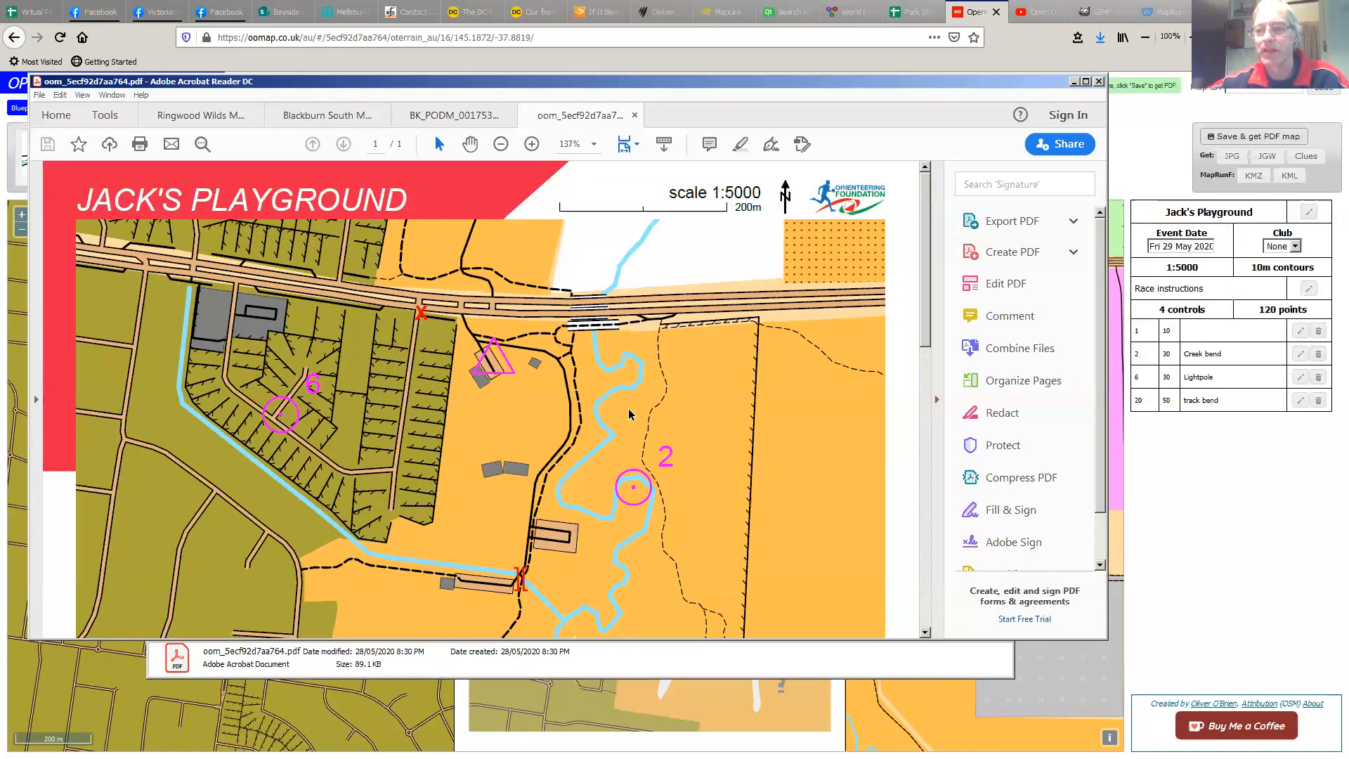
pyautogui.scroll(-3, 621, 419)
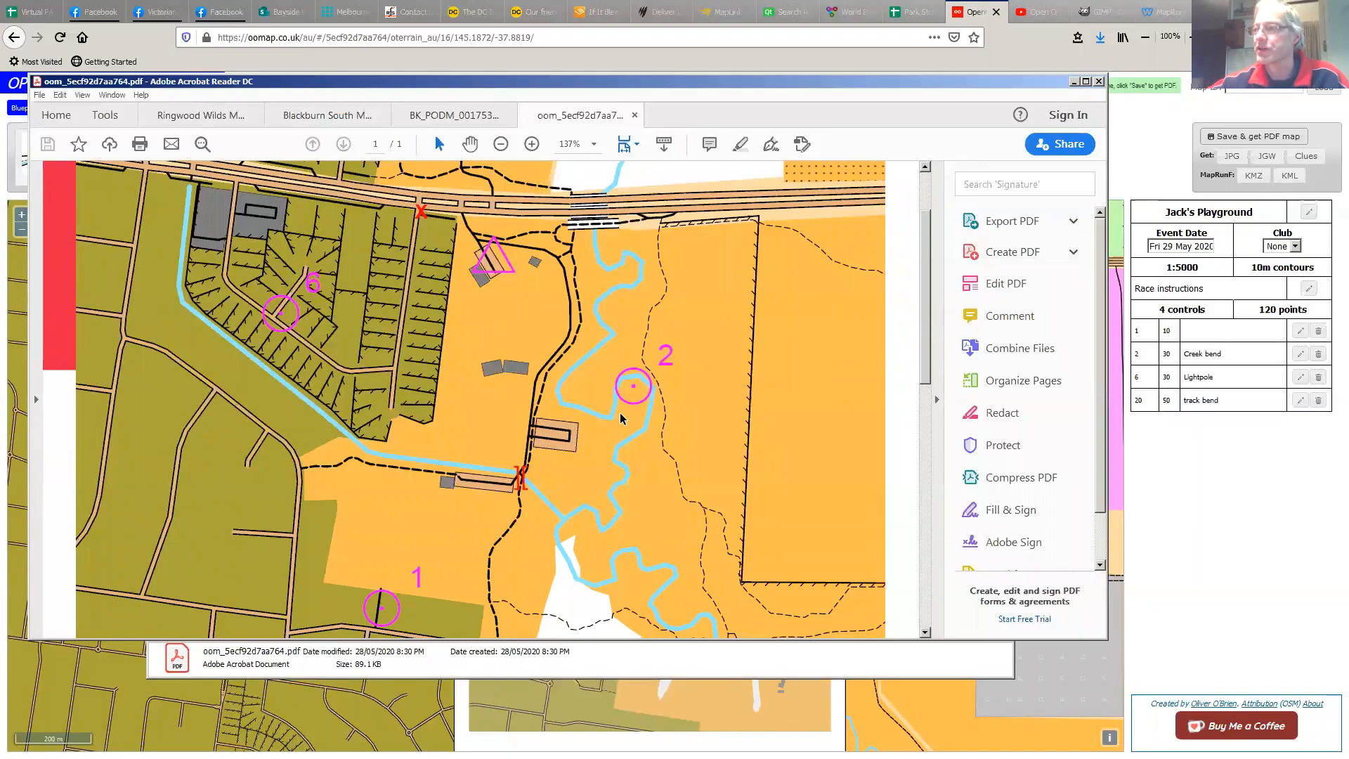
pyautogui.scroll(3, 622, 419)
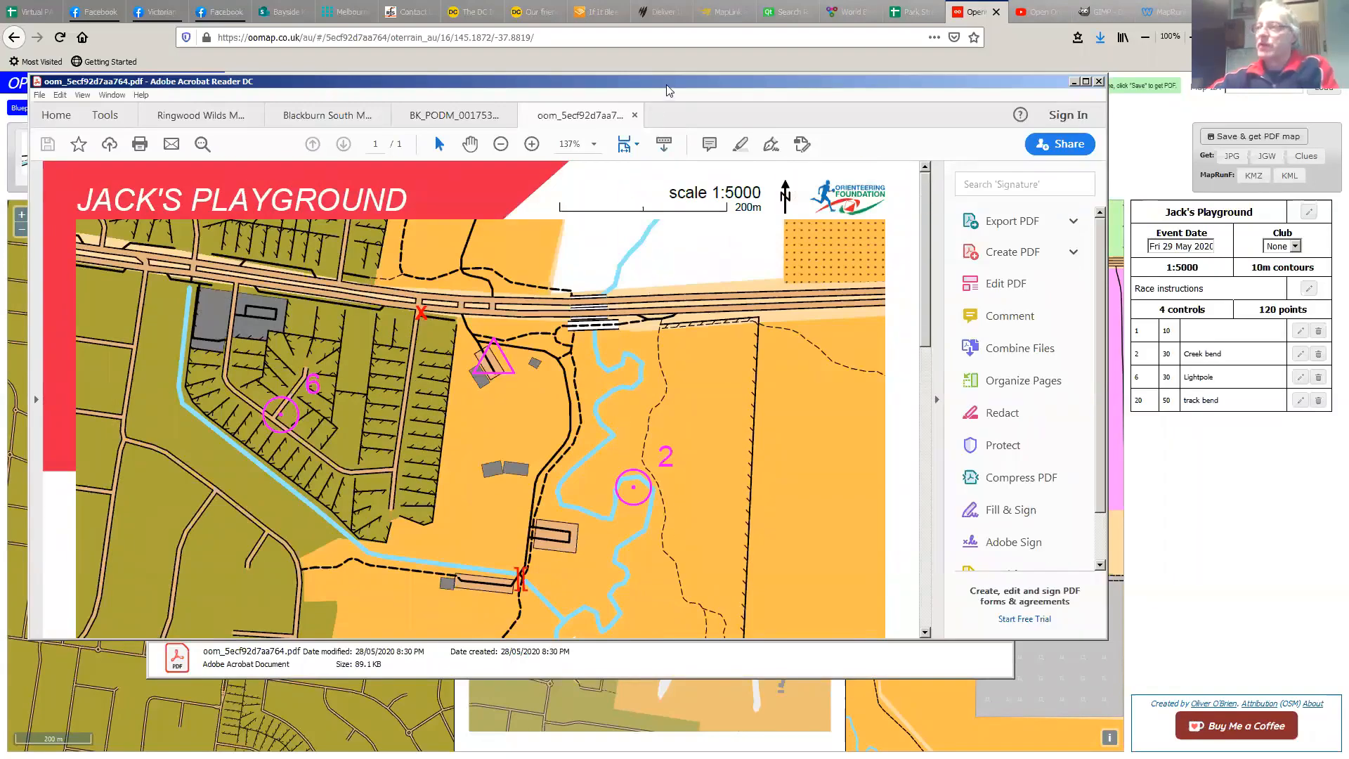
pyautogui.moveTo(667, 86); pyautogui.dragTo(346, 219)
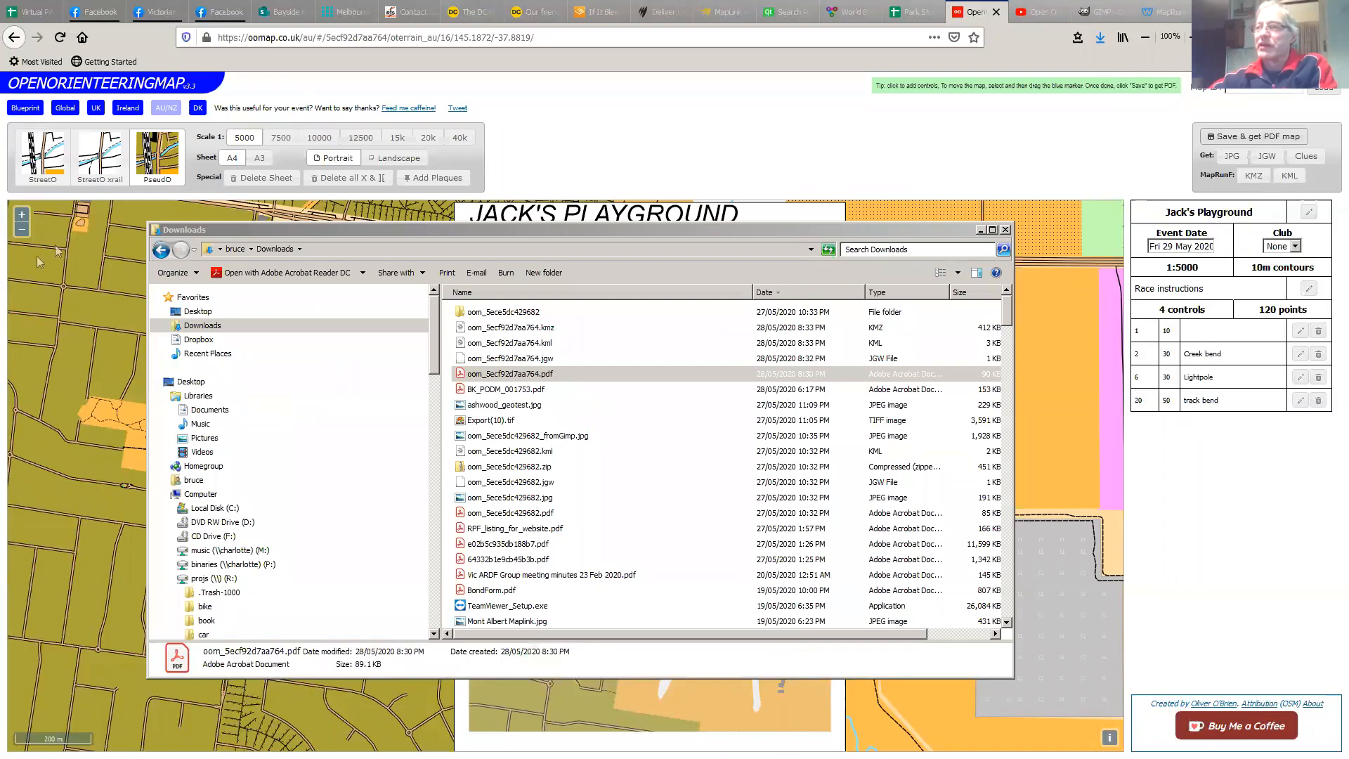
# Switch the map style to StreetO
pyautogui.click(43, 118)
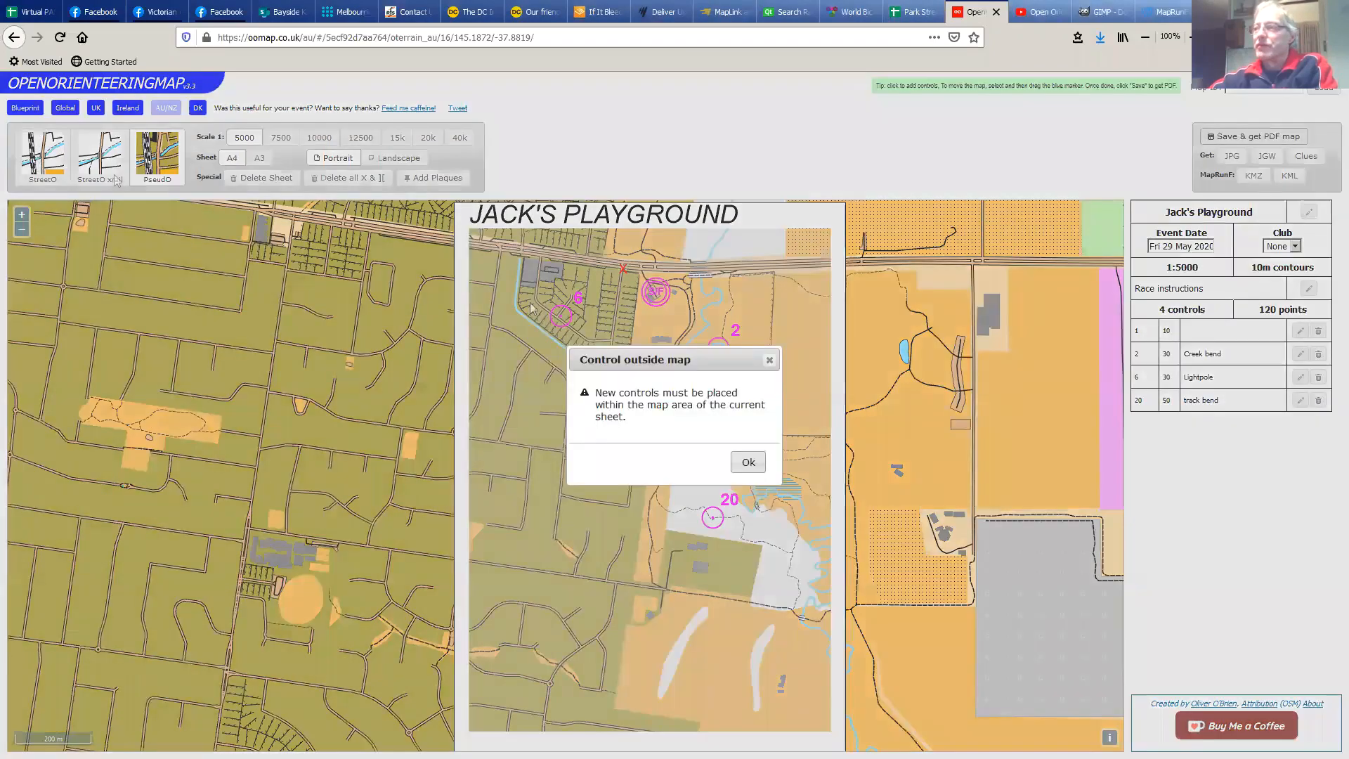
pyautogui.click(747, 462)
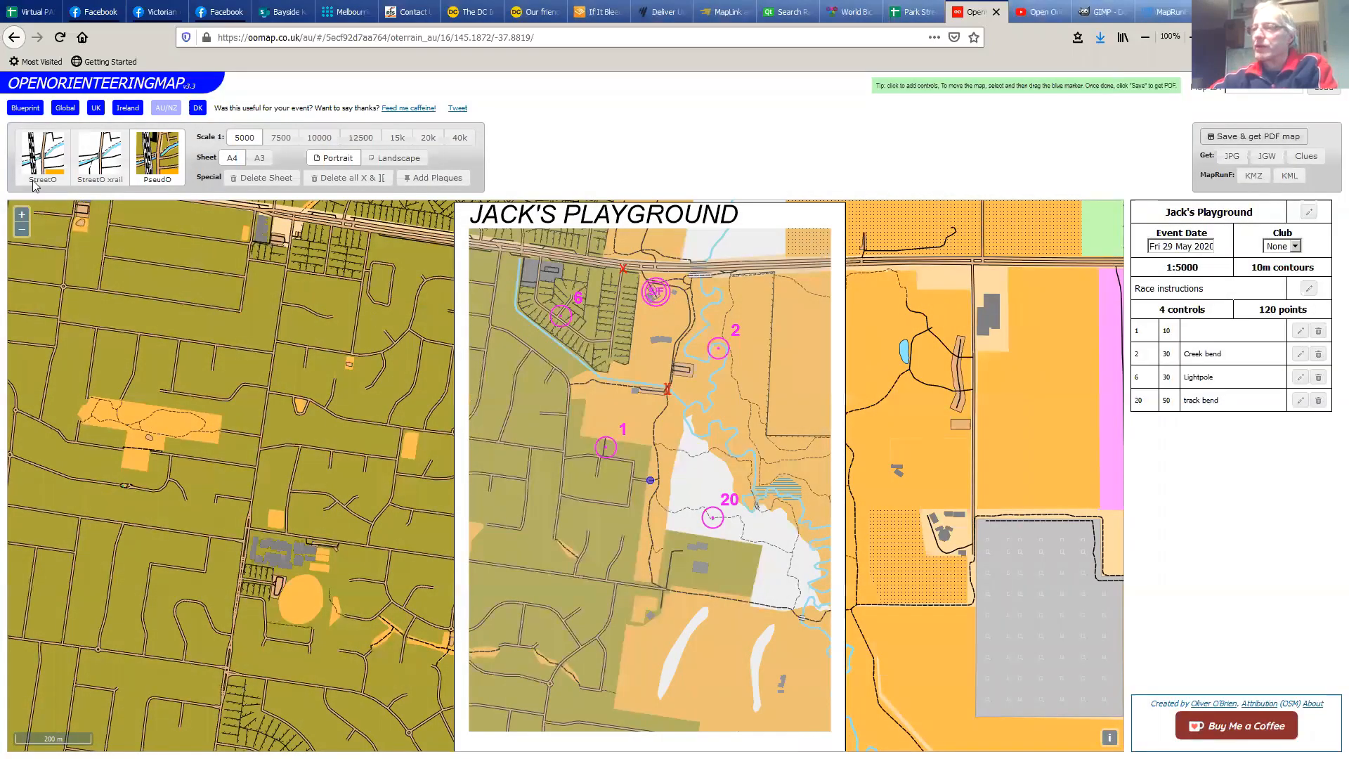
pyautogui.click(40, 135)
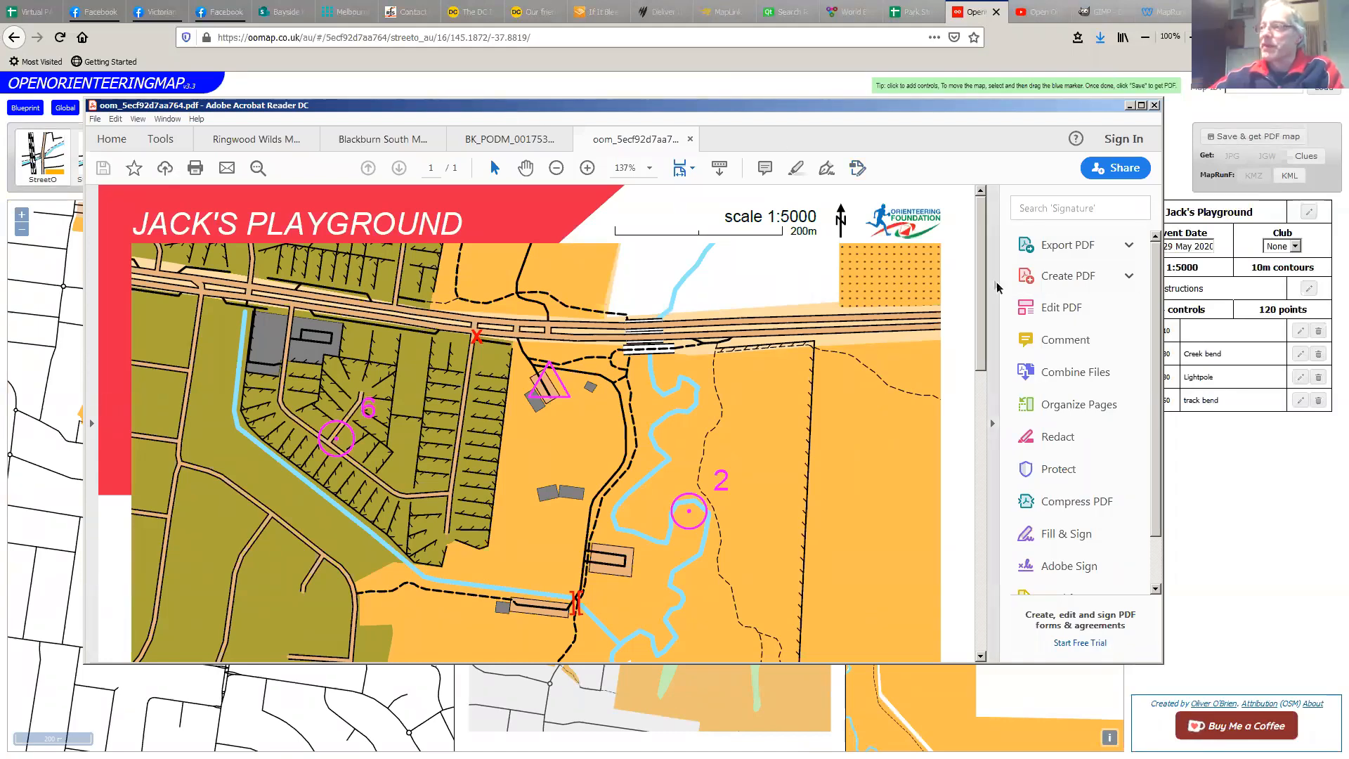
# Examine the printed map down to its map ID, close the PDF, and bring up the Downloads folder
pyautogui.moveTo(980, 272); pyautogui.dragTo(940, 561)
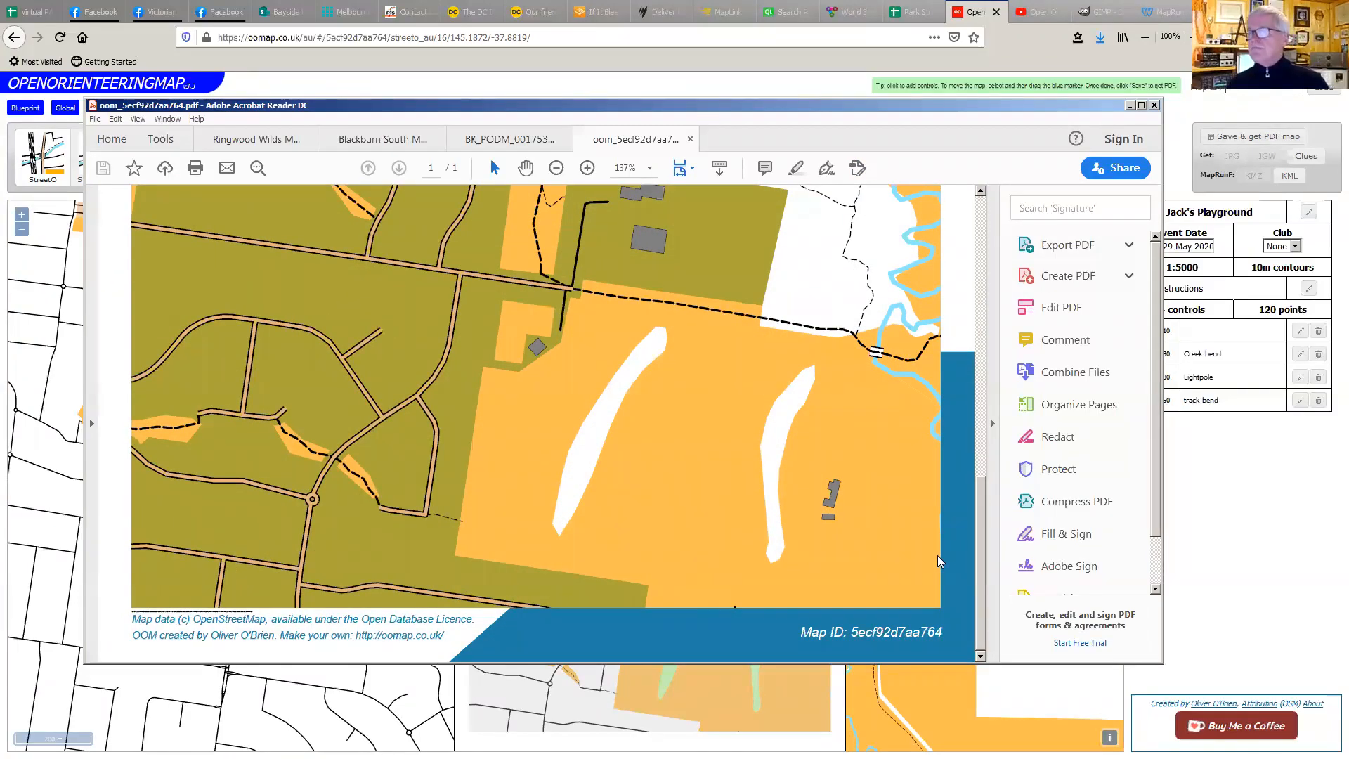
pyautogui.moveTo(937, 561); pyautogui.dragTo(981, 254)
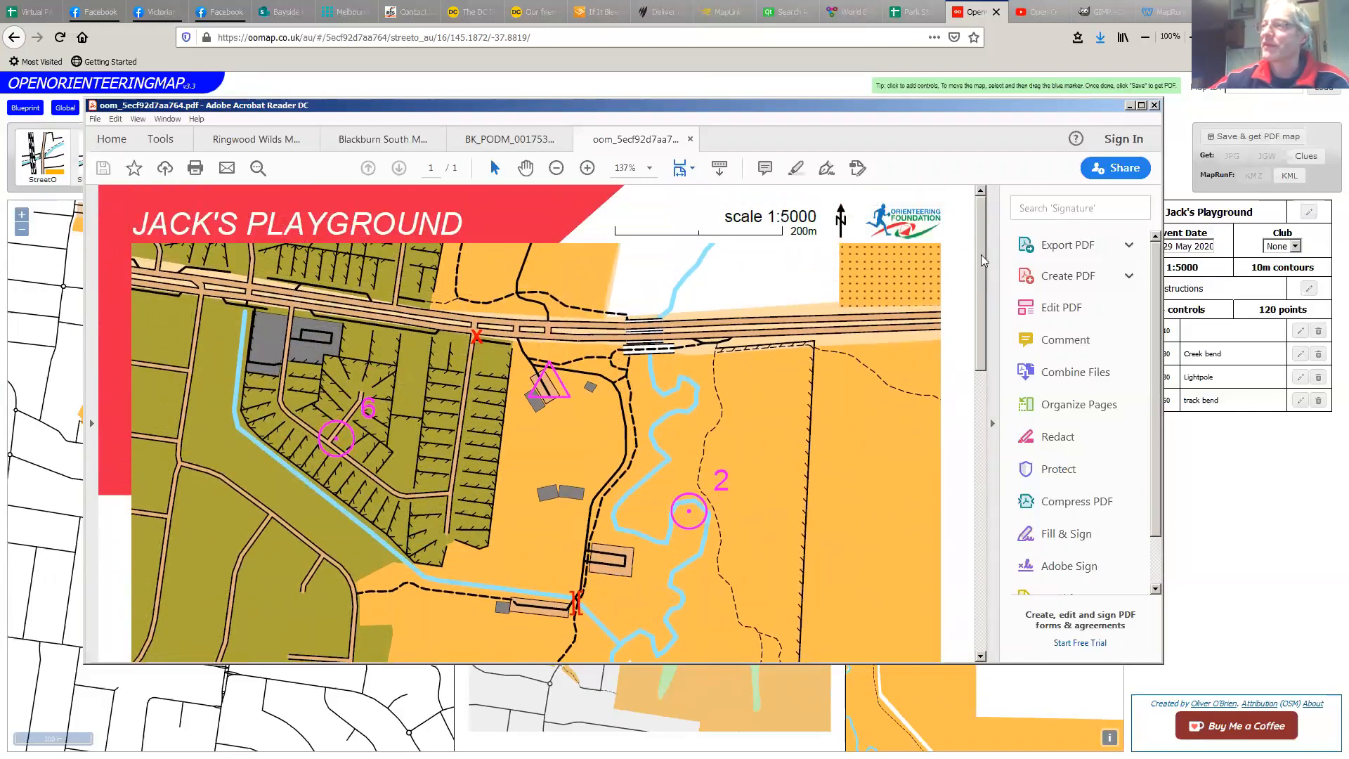
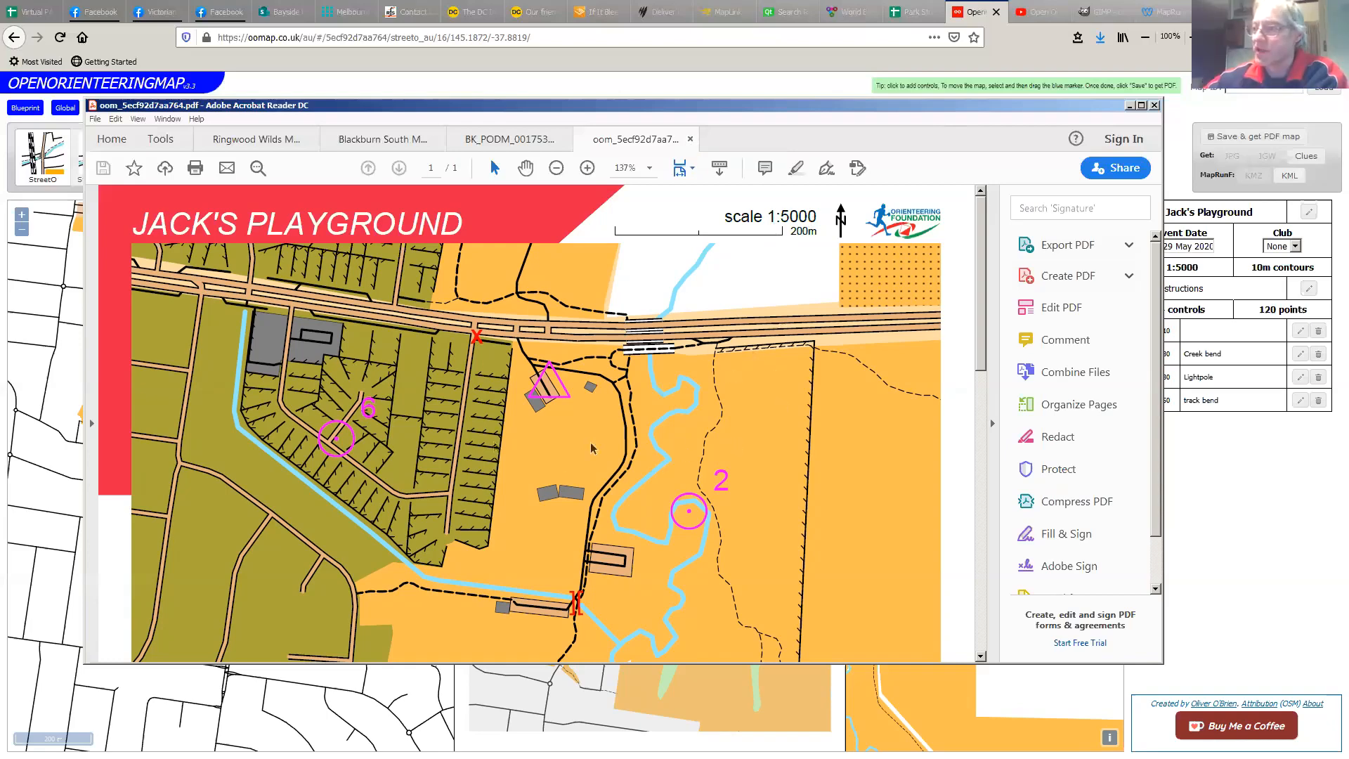
pyautogui.click(691, 139)
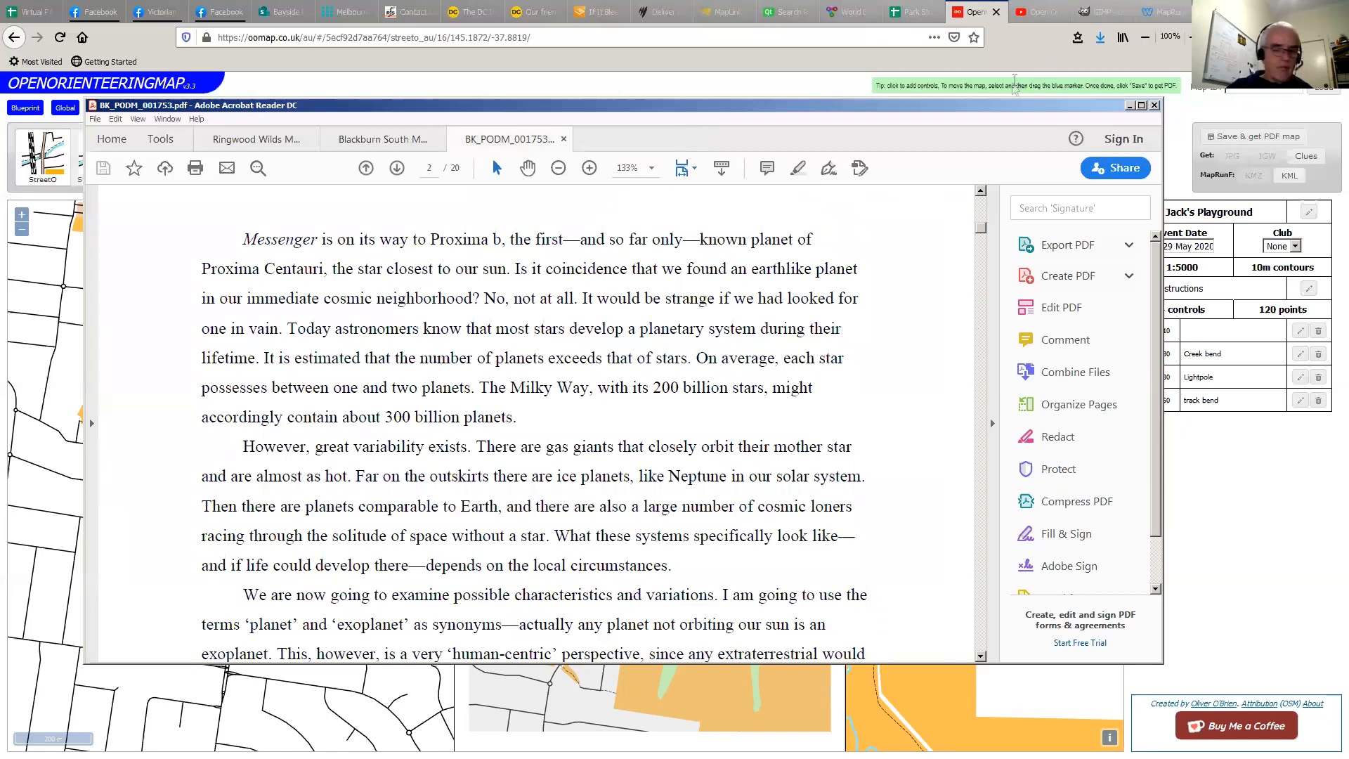
pyautogui.click(1129, 106)
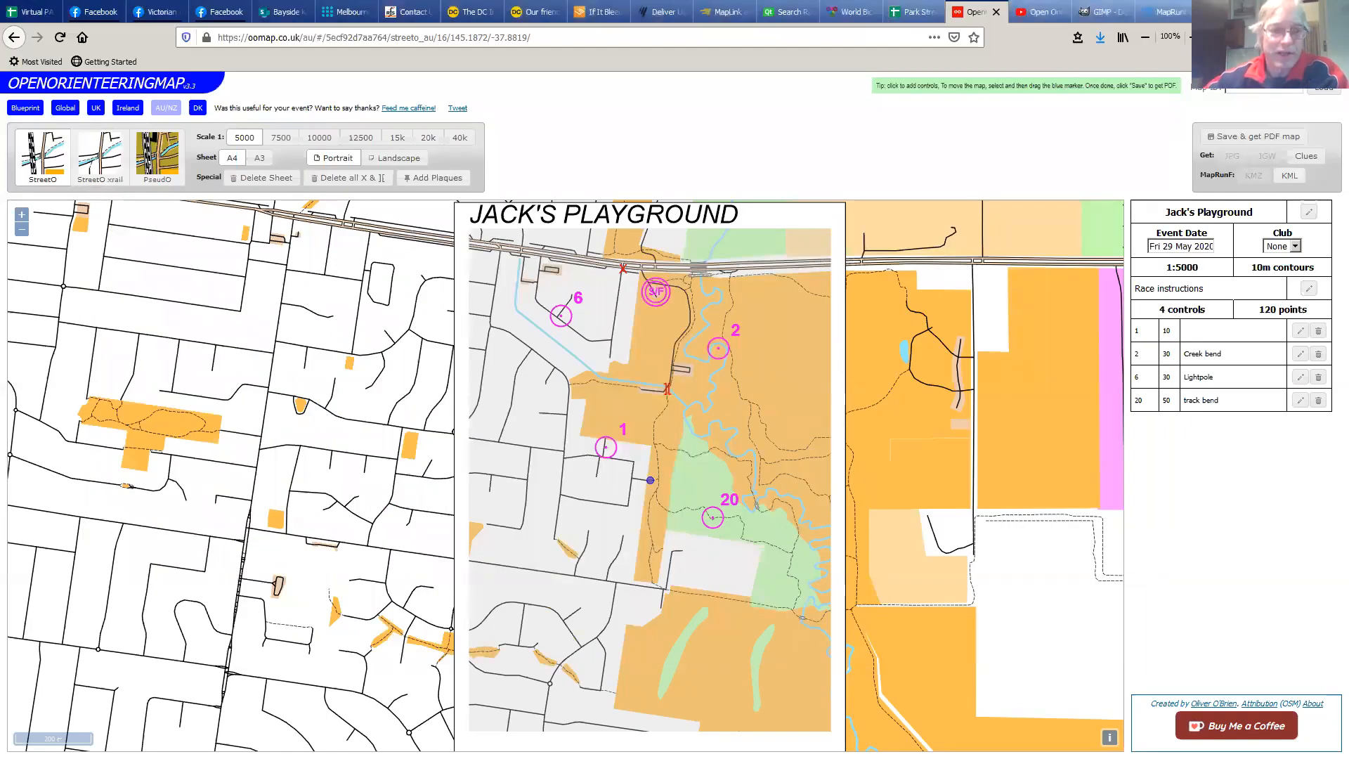
pyautogui.hotkey('alt', 'Tab')
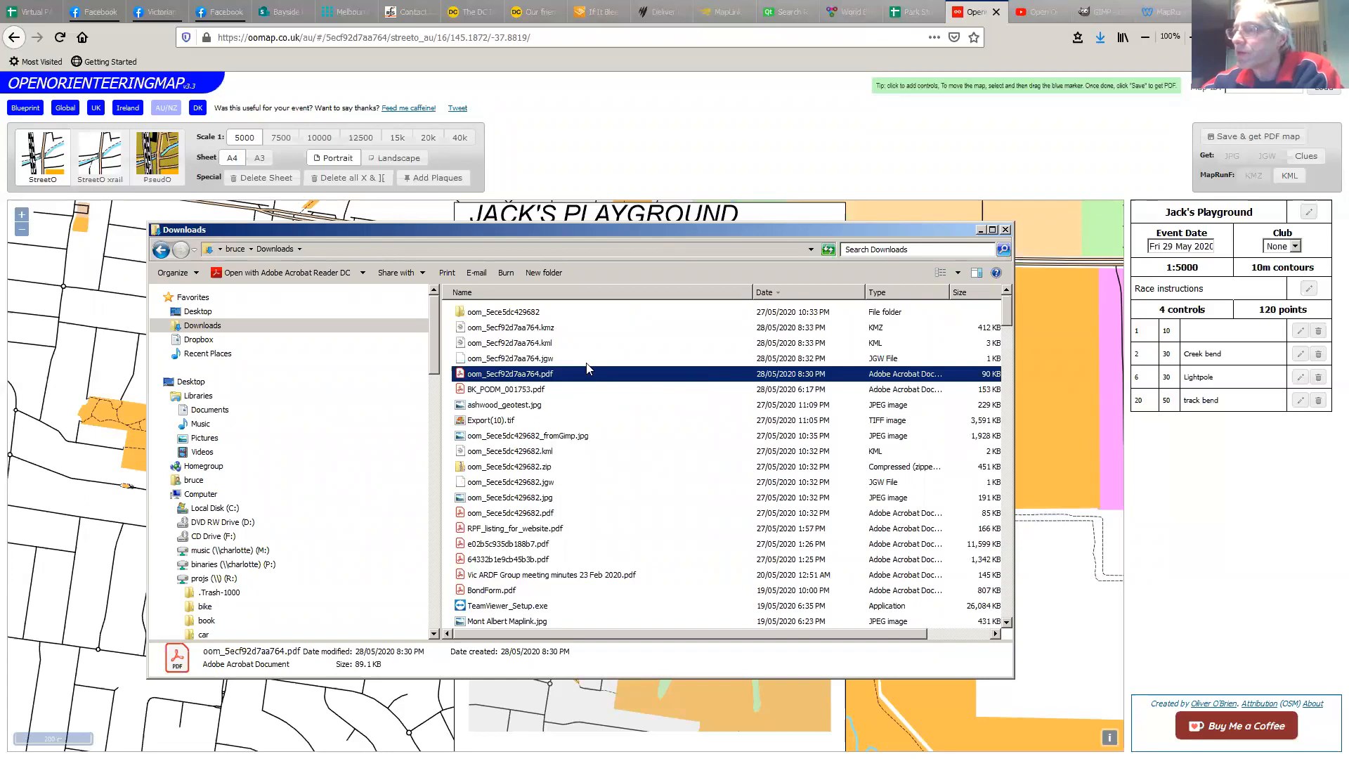
# Save the StreetO map with the default race instructions, generate its PDF, and download the image oom_5ecf945302d39.jpg
pyautogui.click(1050, 176)
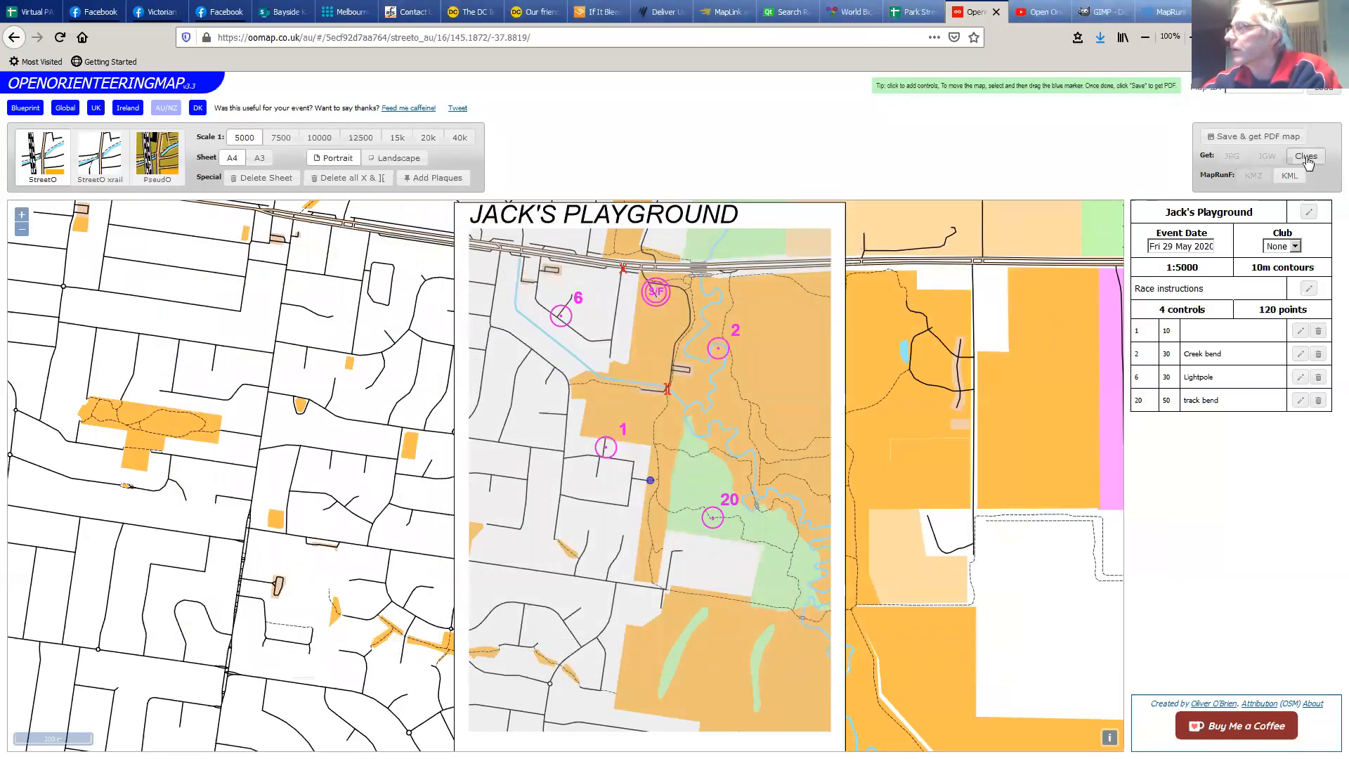
pyautogui.click(1241, 137)
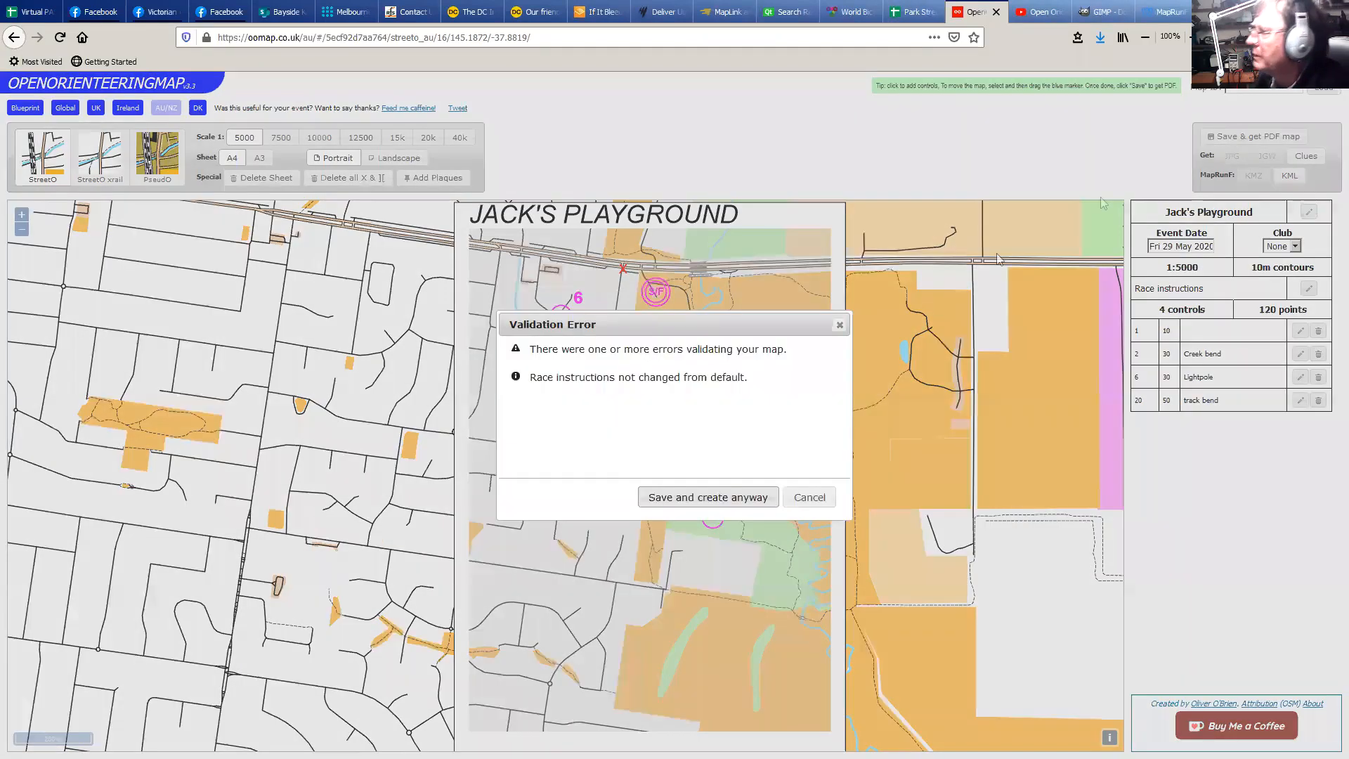
pyautogui.click(747, 503)
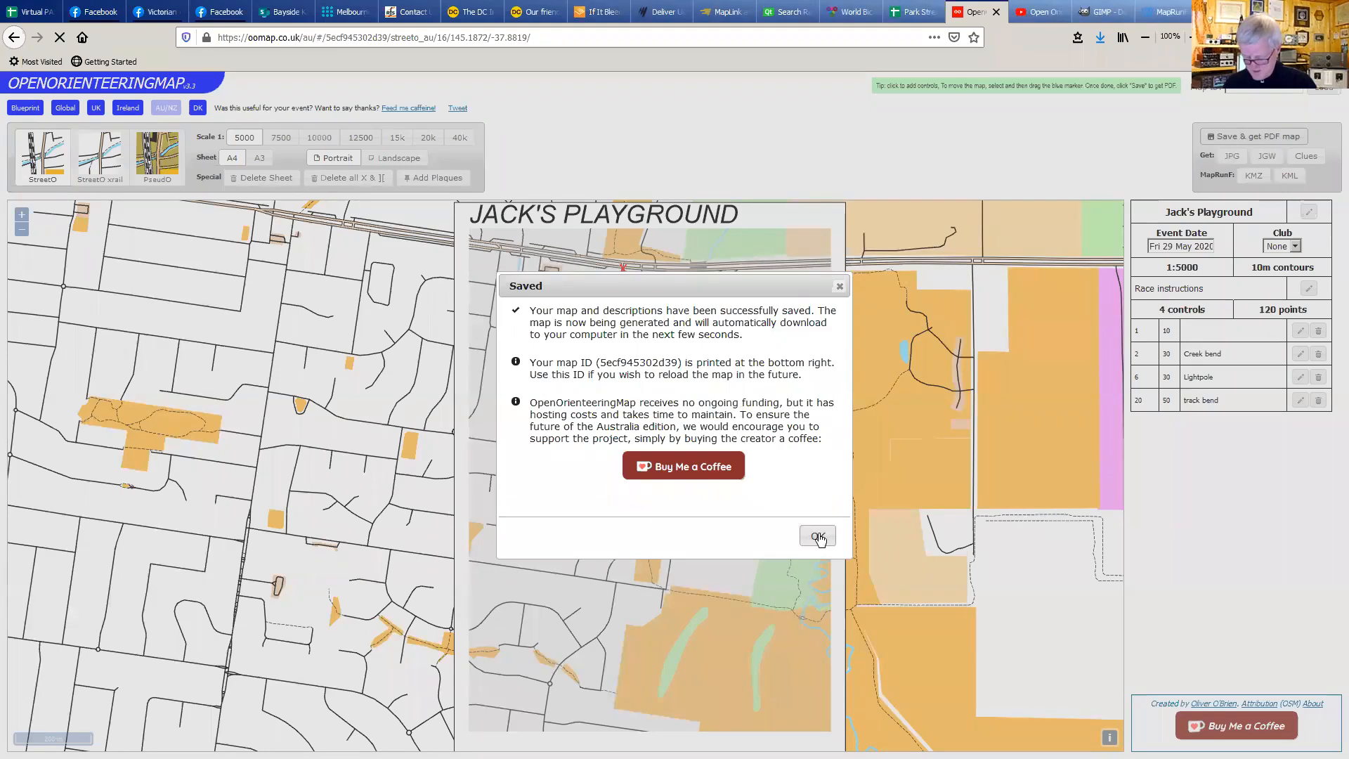
pyautogui.click(817, 535)
pyautogui.click(1235, 158)
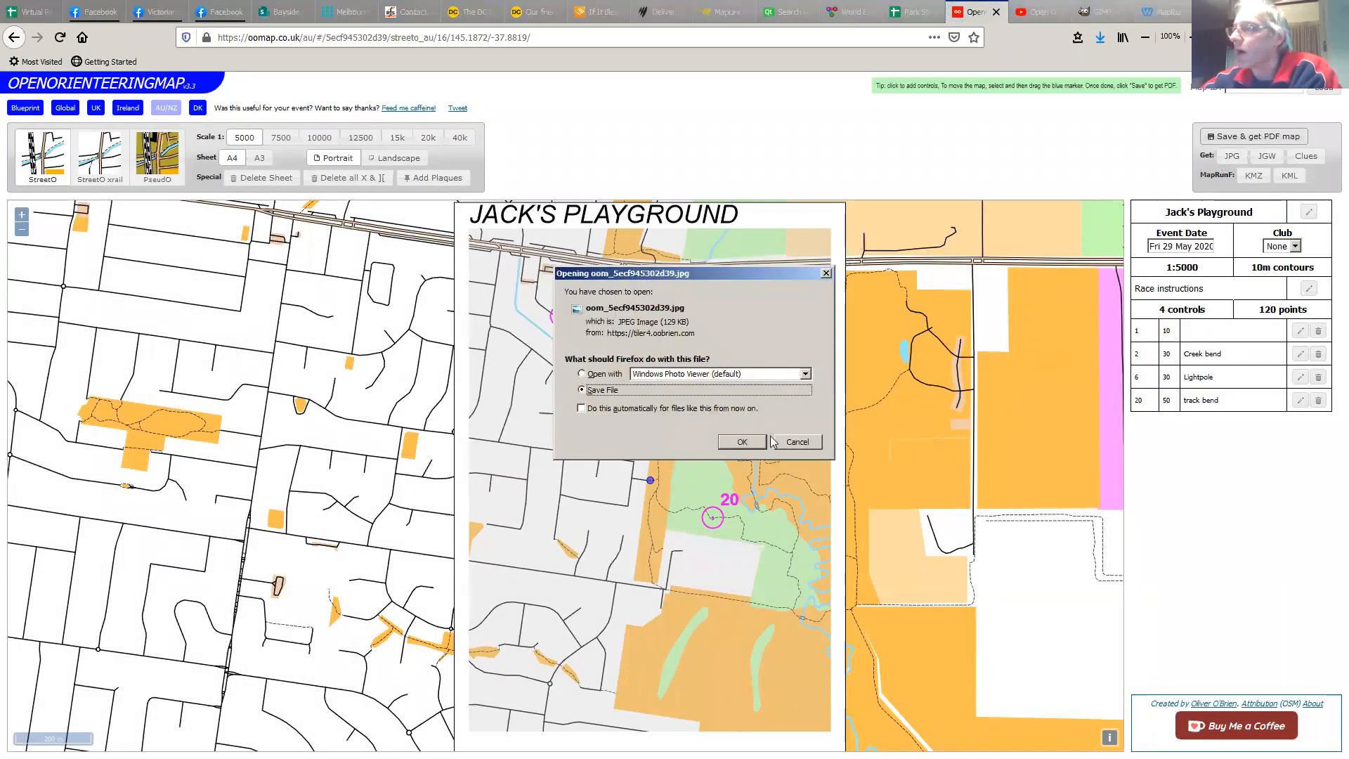
pyautogui.click(748, 441)
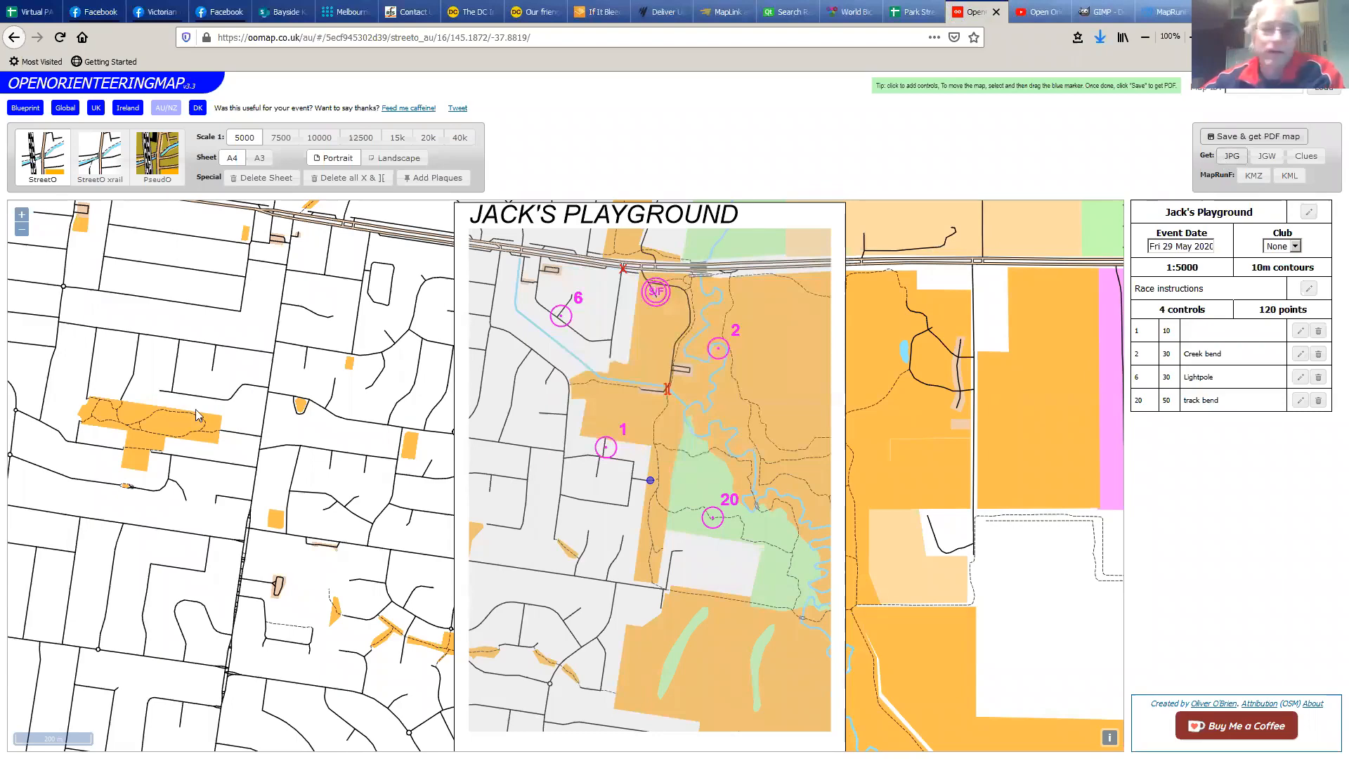
# Open oom_5ecf945302d39.jpg from the Downloads folder, enlarge the viewer window to examine the map image, and close it
pyautogui.hotkey('alt', 'Tab')
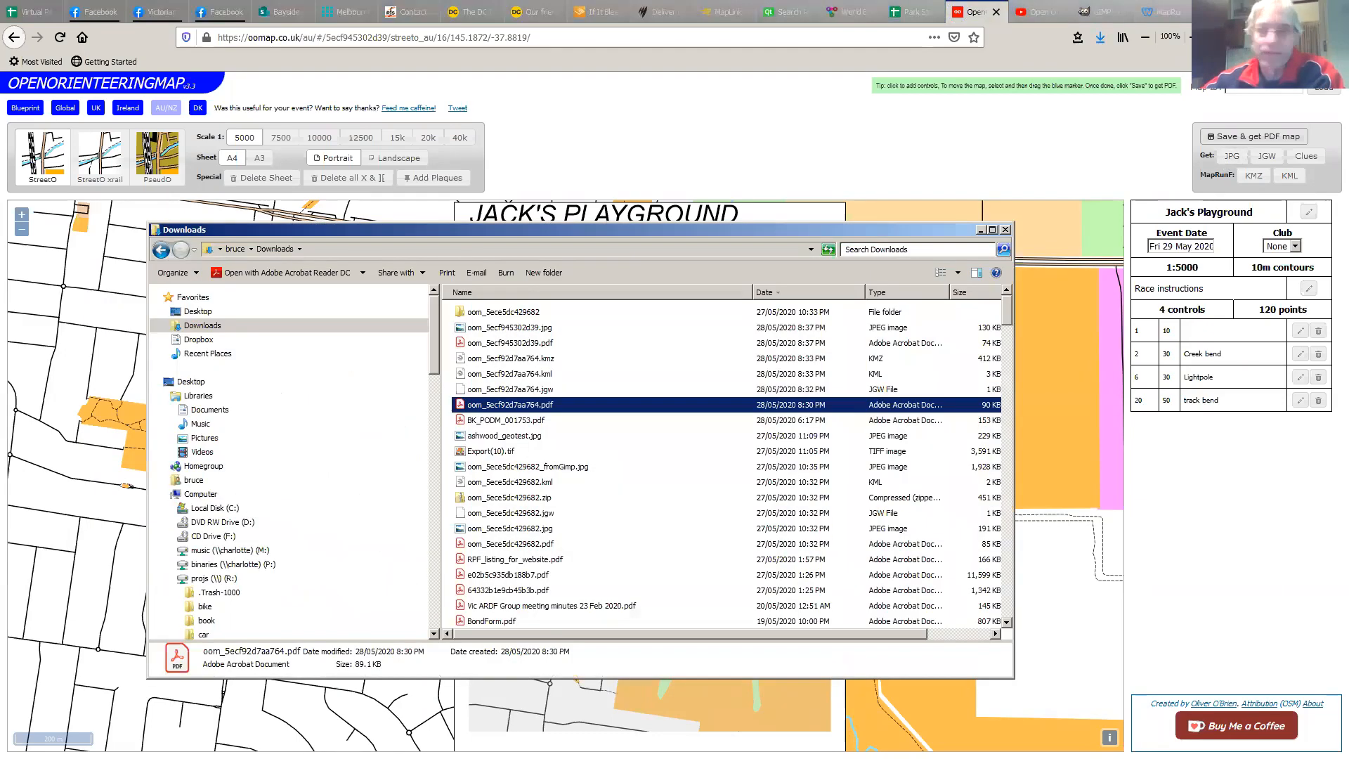
pyautogui.click(521, 331)
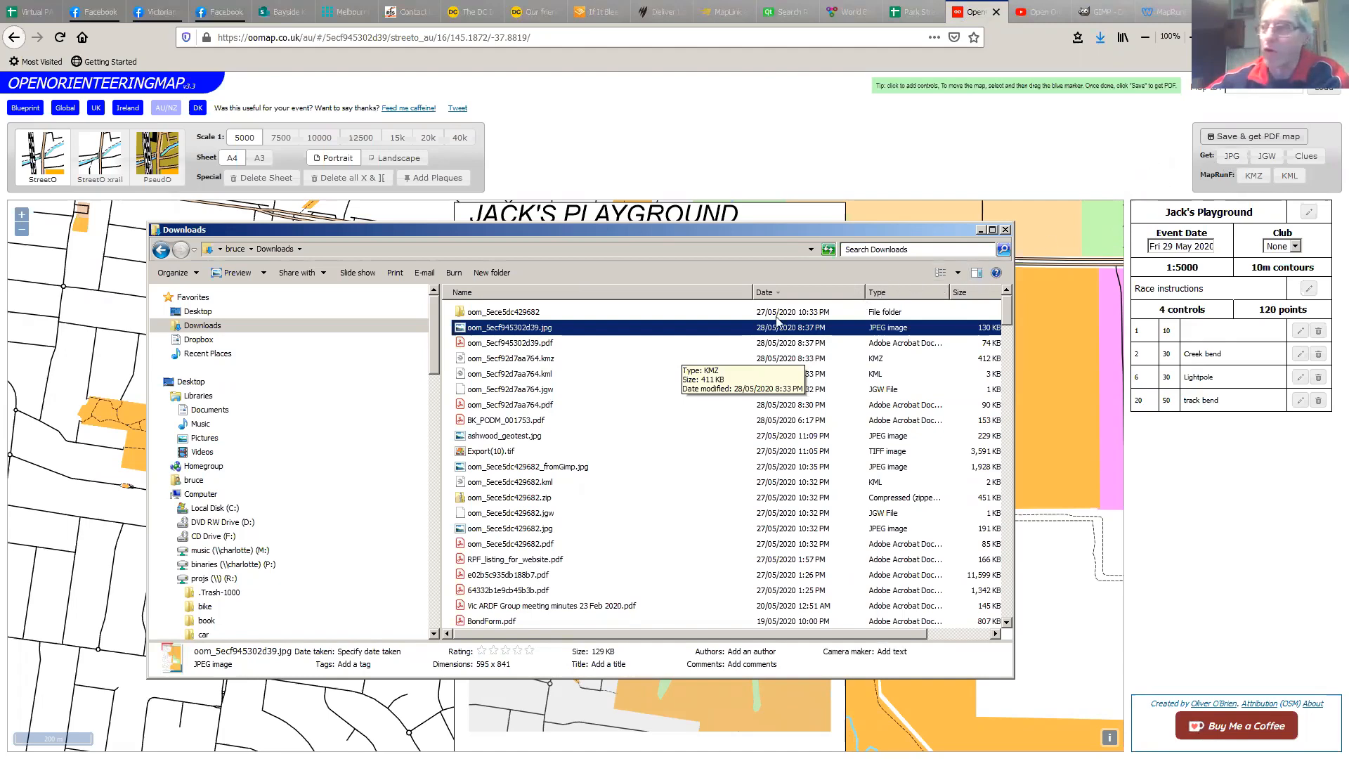
pyautogui.doubleClick(501, 332)
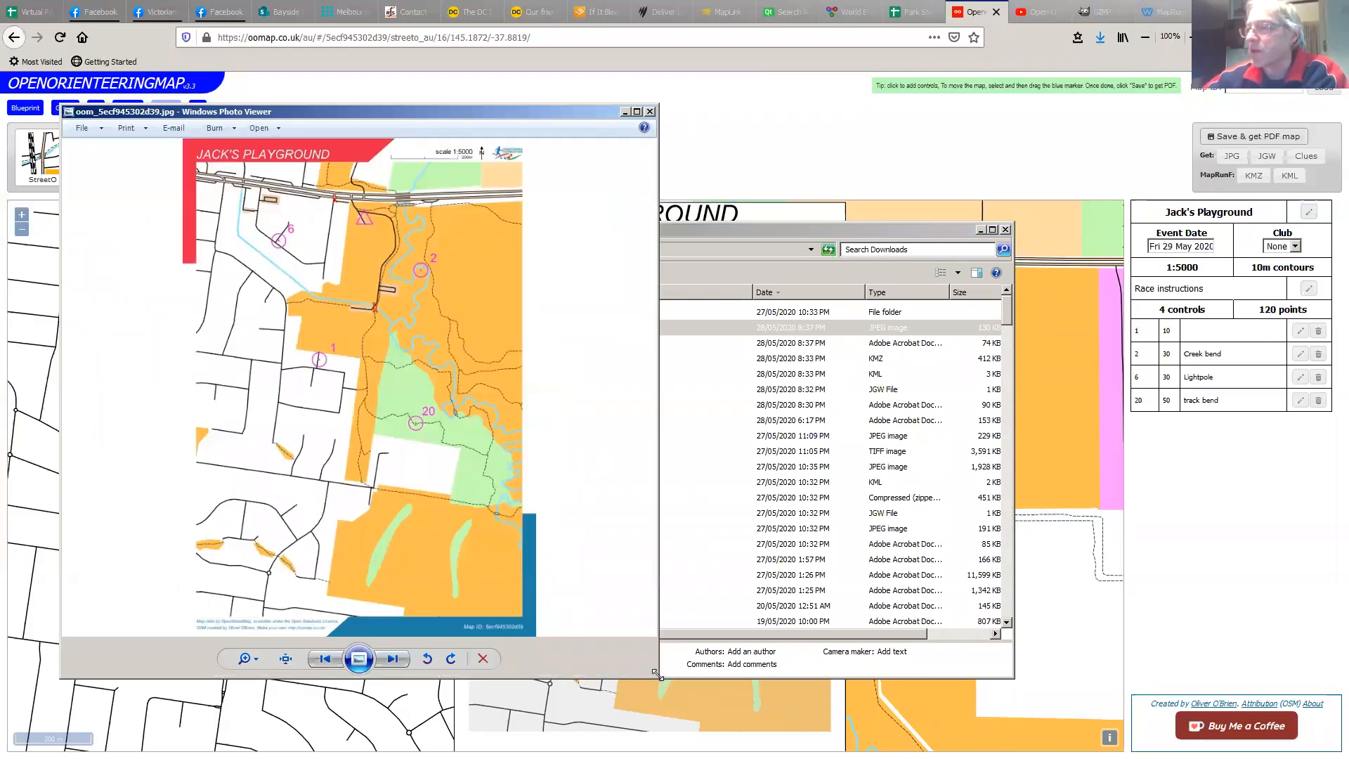
pyautogui.moveTo(657, 674); pyautogui.dragTo(764, 737)
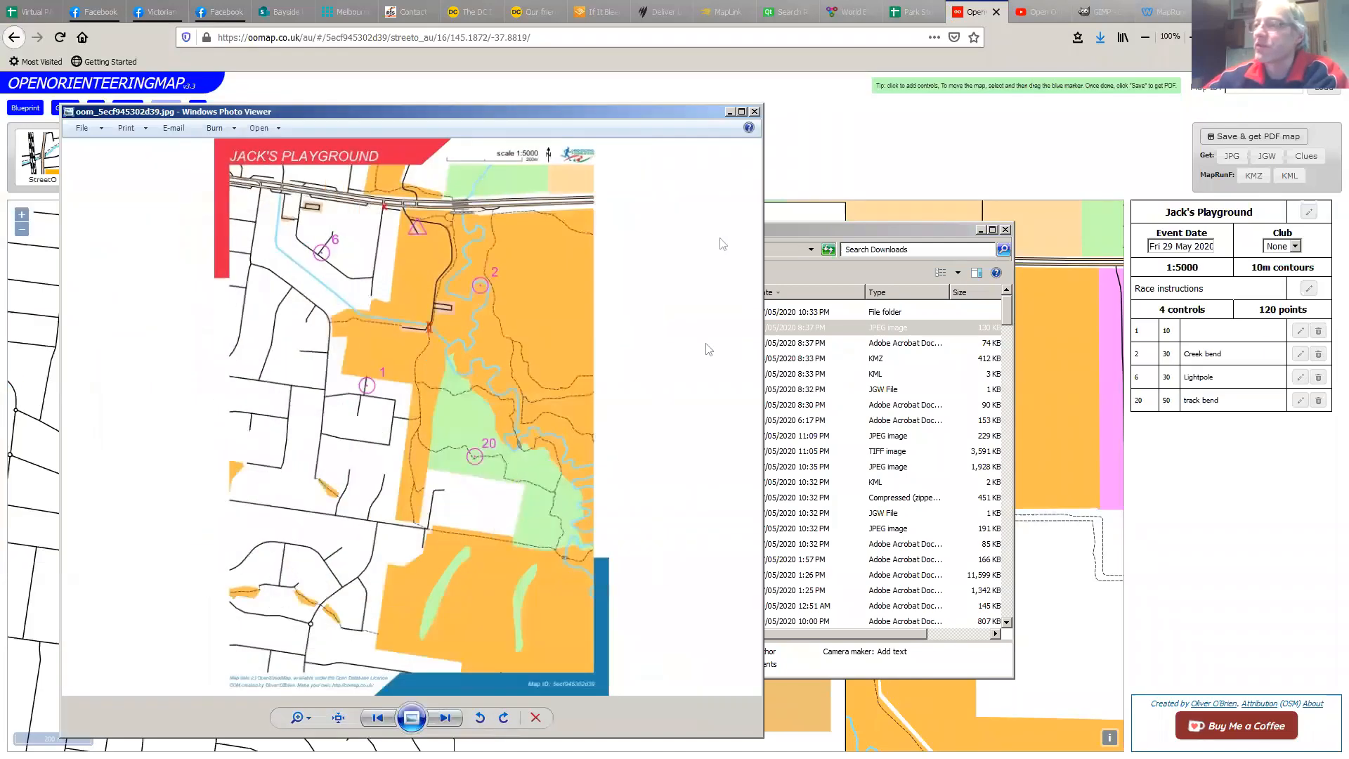
pyautogui.click(755, 112)
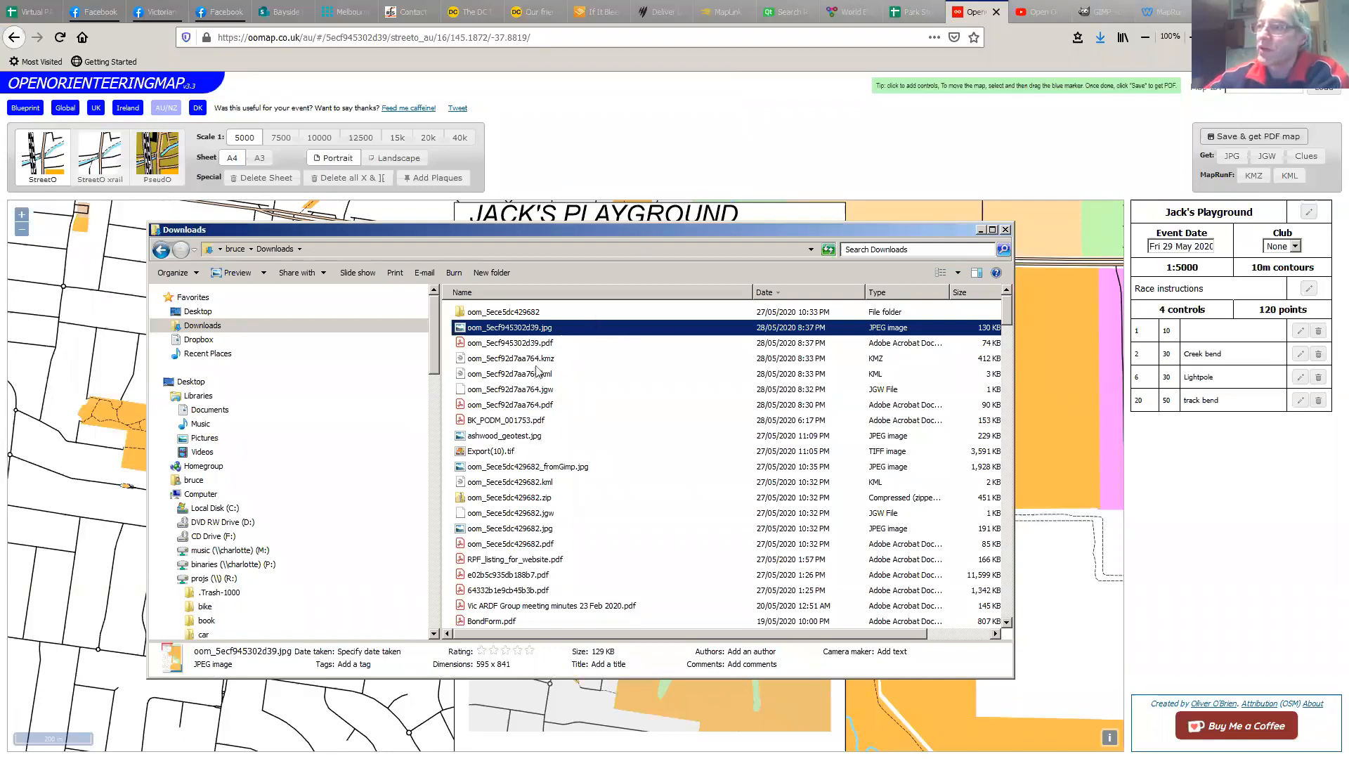
# Compare the type and size of oom_5ecf92d7aa764.kmz and oom_5ecf92d7aa764.kml in the Downloads folder
pyautogui.click(498, 360)
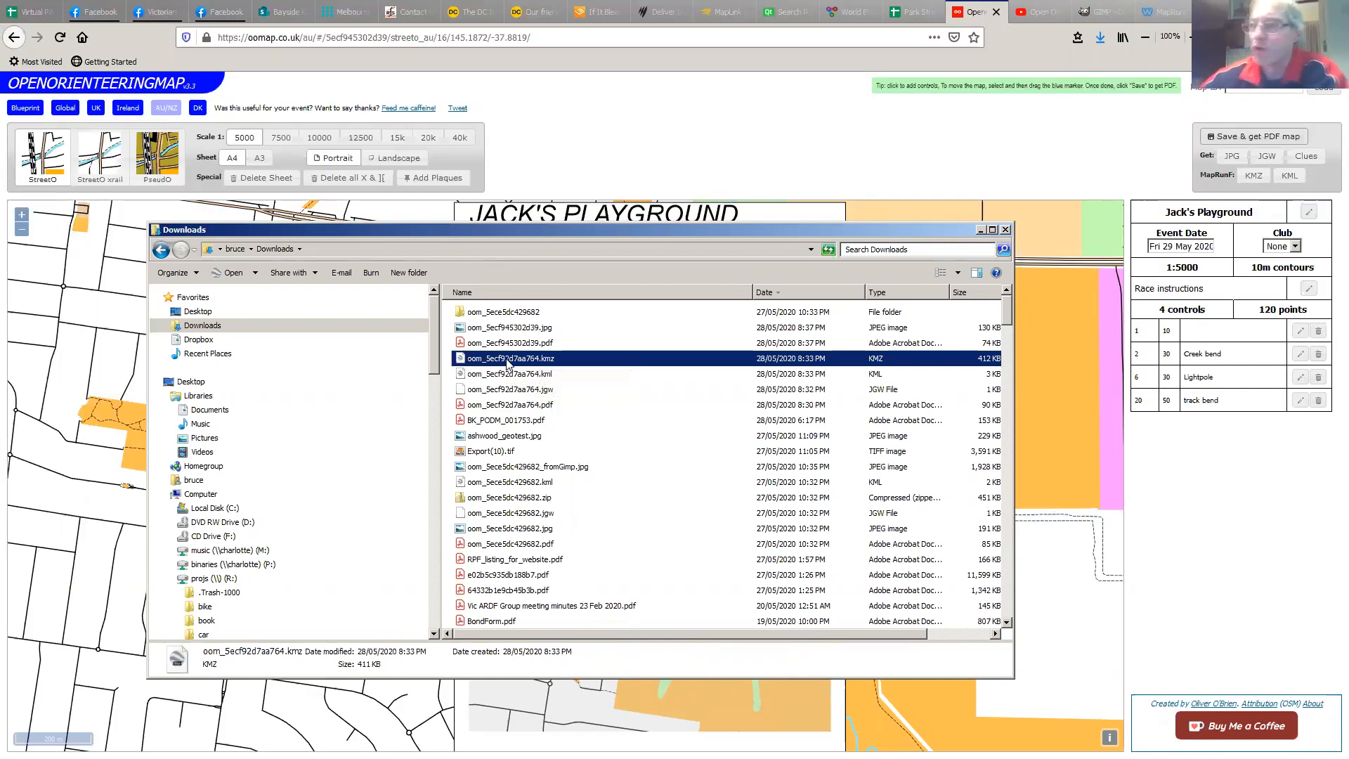
pyautogui.click(554, 375)
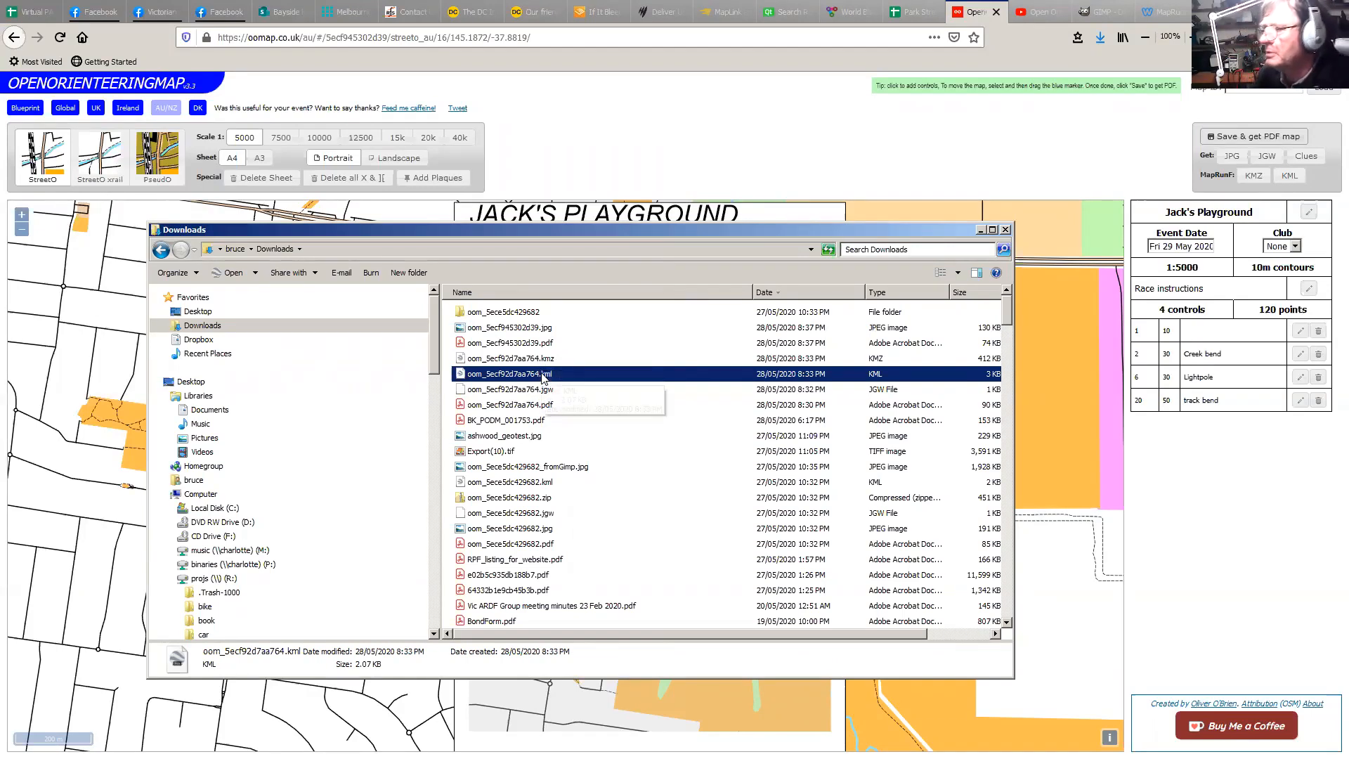
pyautogui.click(550, 359)
pyautogui.click(548, 374)
pyautogui.click(548, 360)
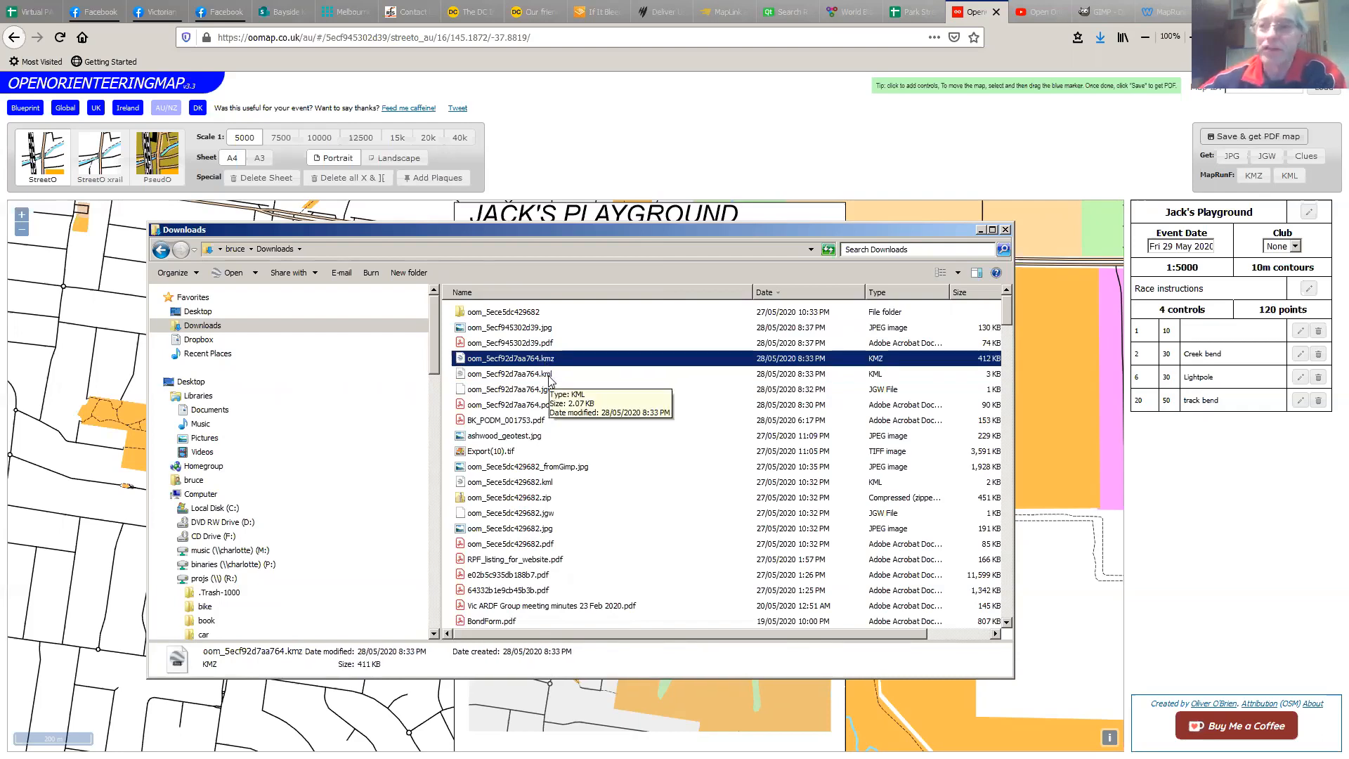
pyautogui.click(517, 374)
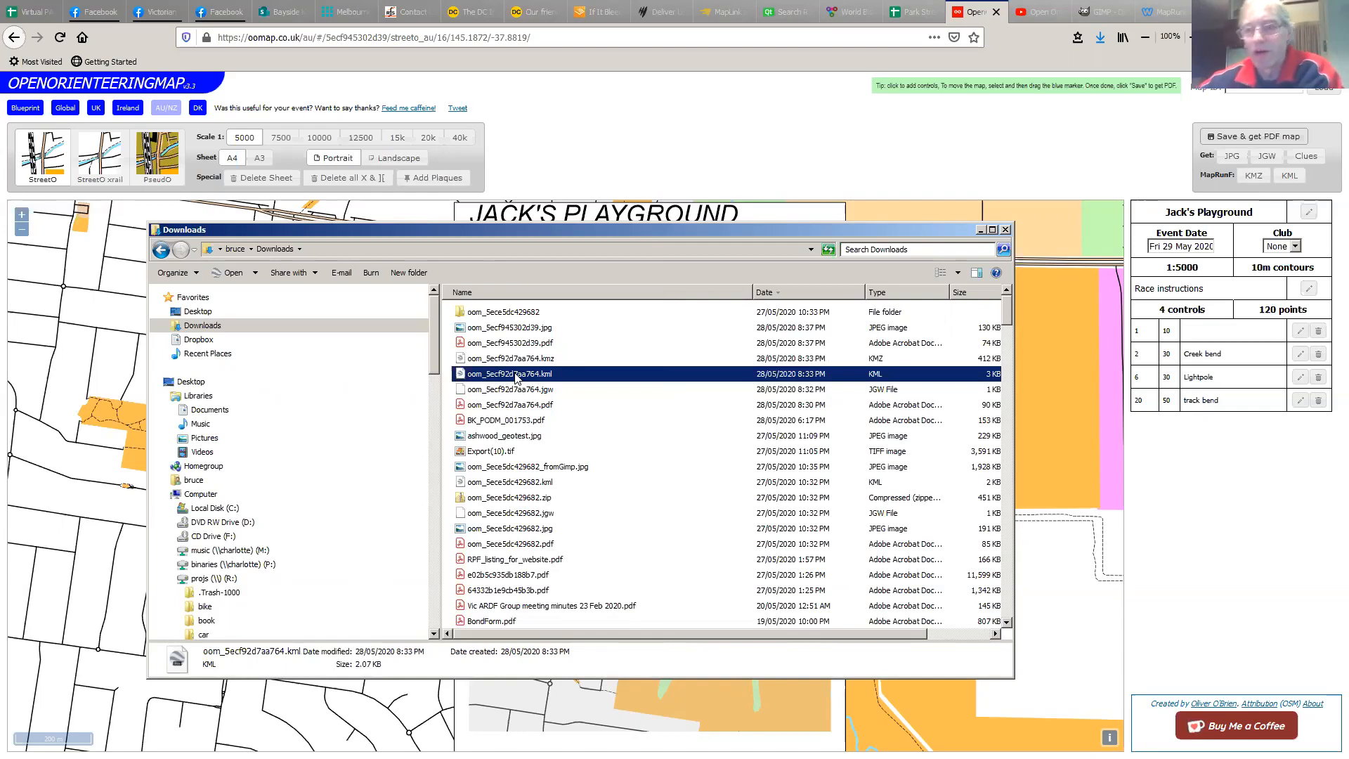
pyautogui.click(525, 360)
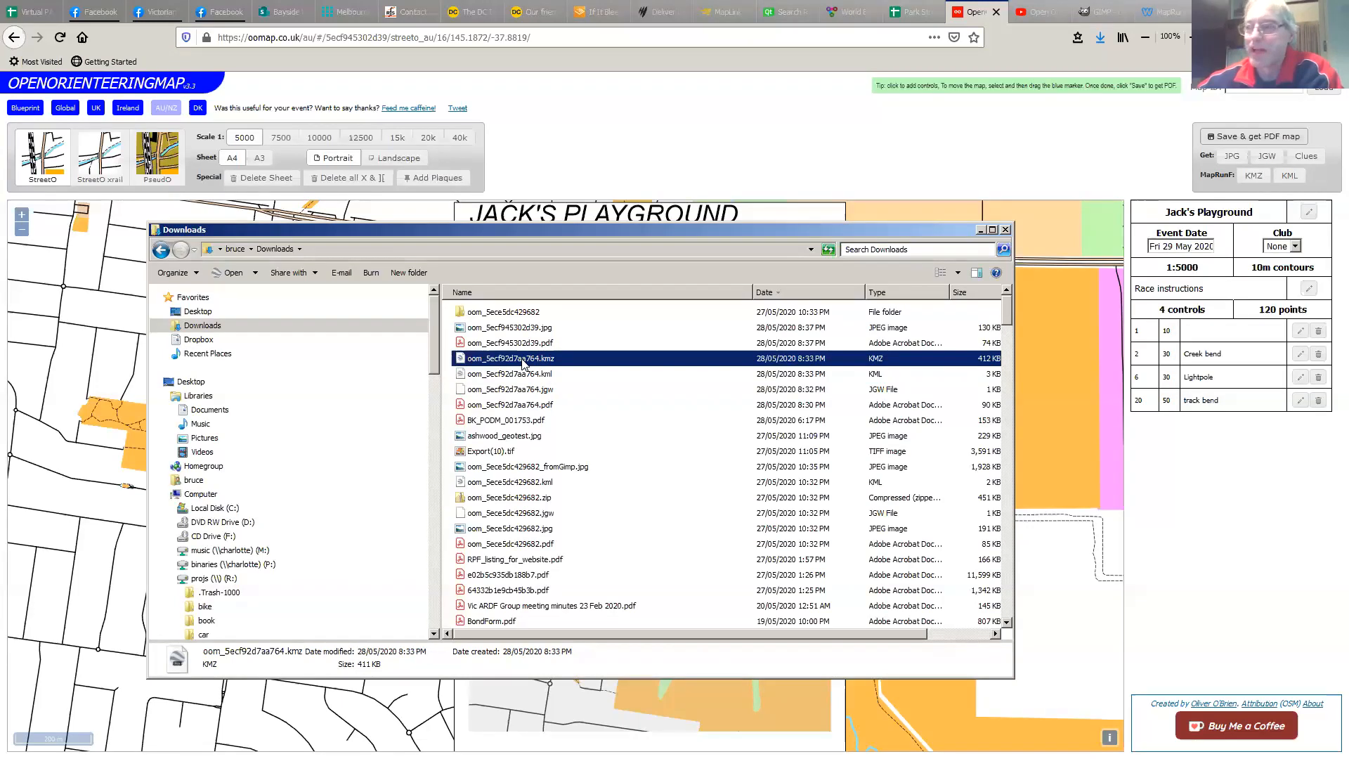
pyautogui.click(518, 377)
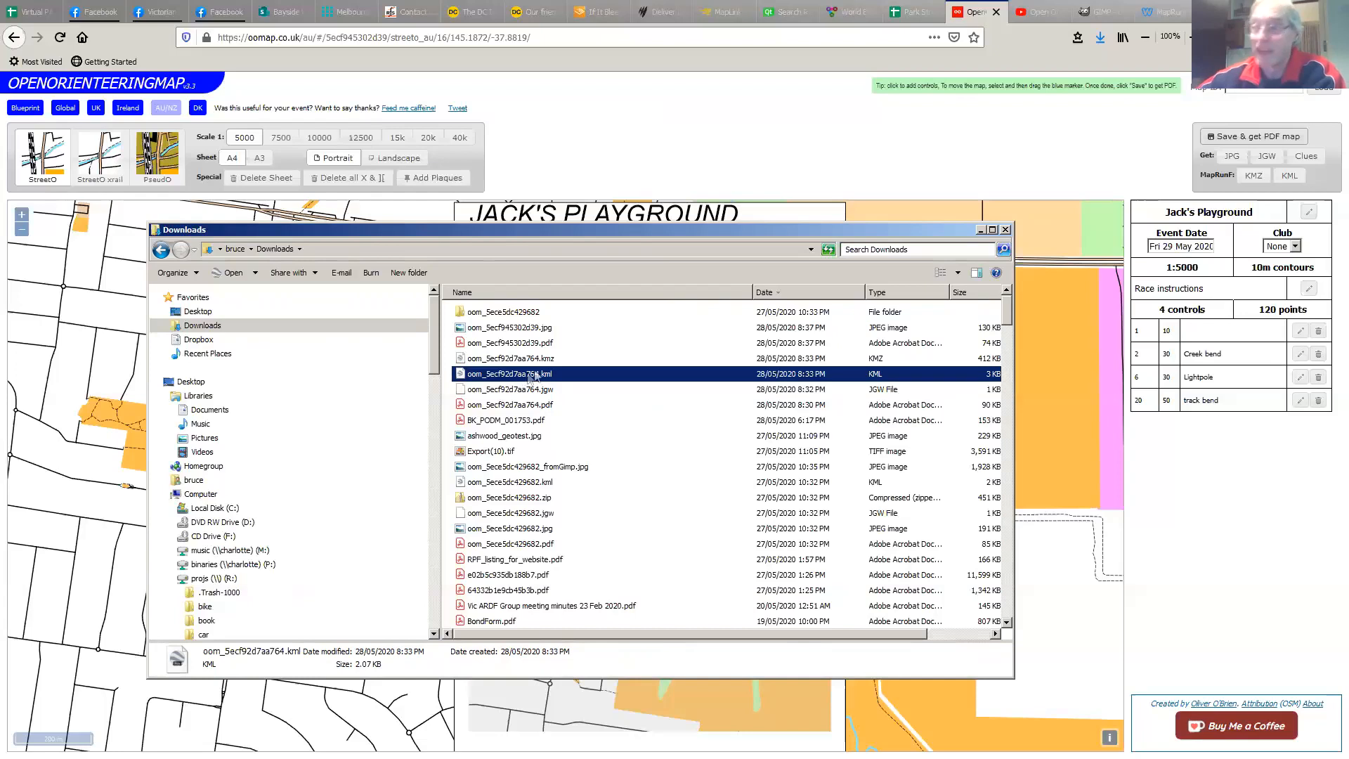
# Rename oom_5ecf92d7aa764.kmz as oom_5ecf92d7aa764.zip and accept the file extension change
pyautogui.click(539, 360)
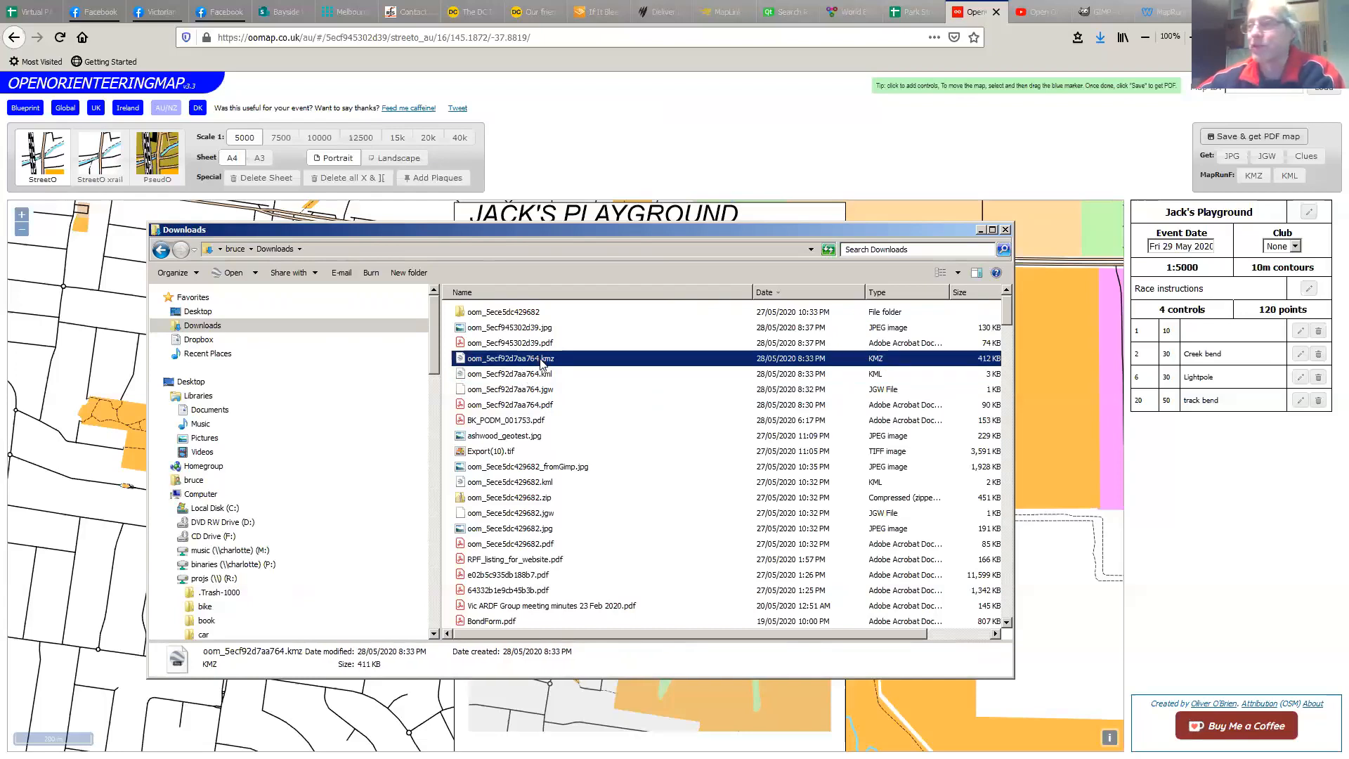
pyautogui.click(543, 360)
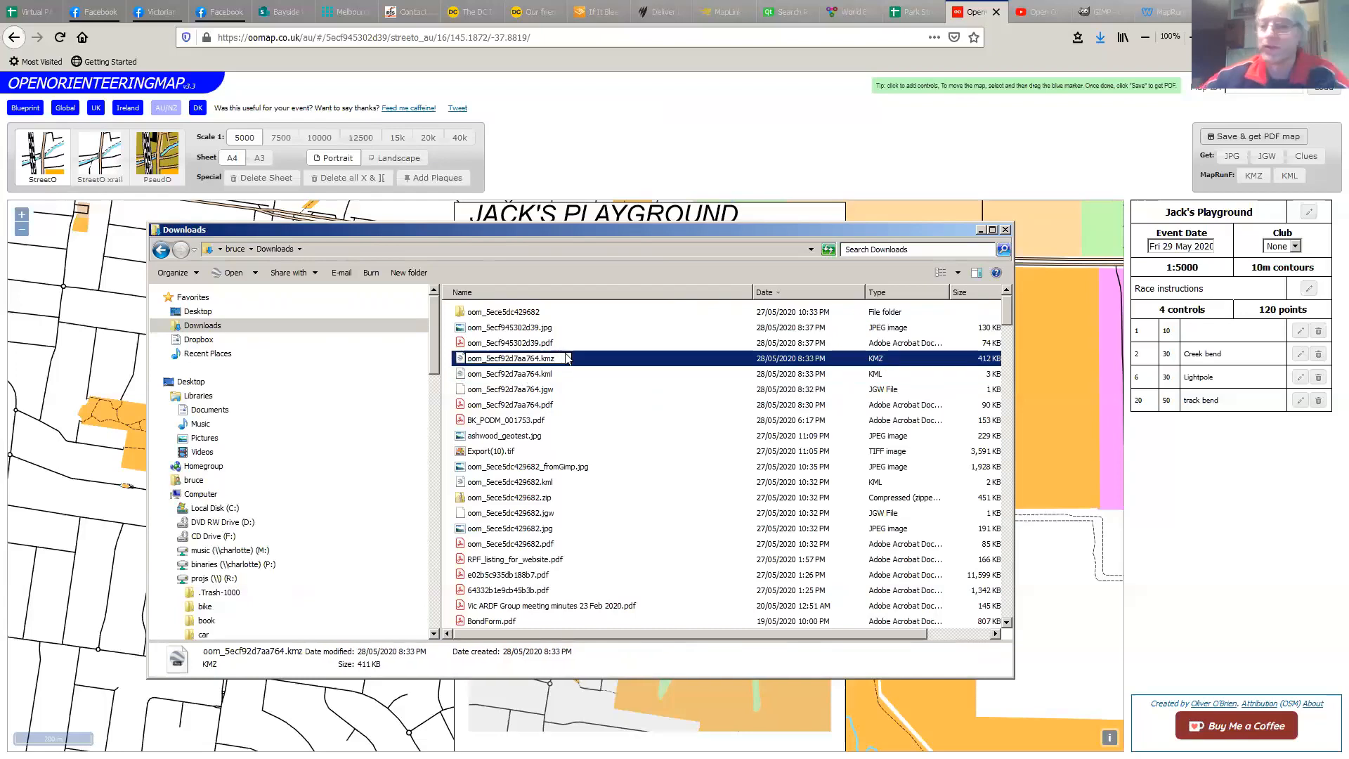
pyautogui.press('BackSpace')
pyautogui.press('BackSpace')
pyautogui.press('BackSpace')
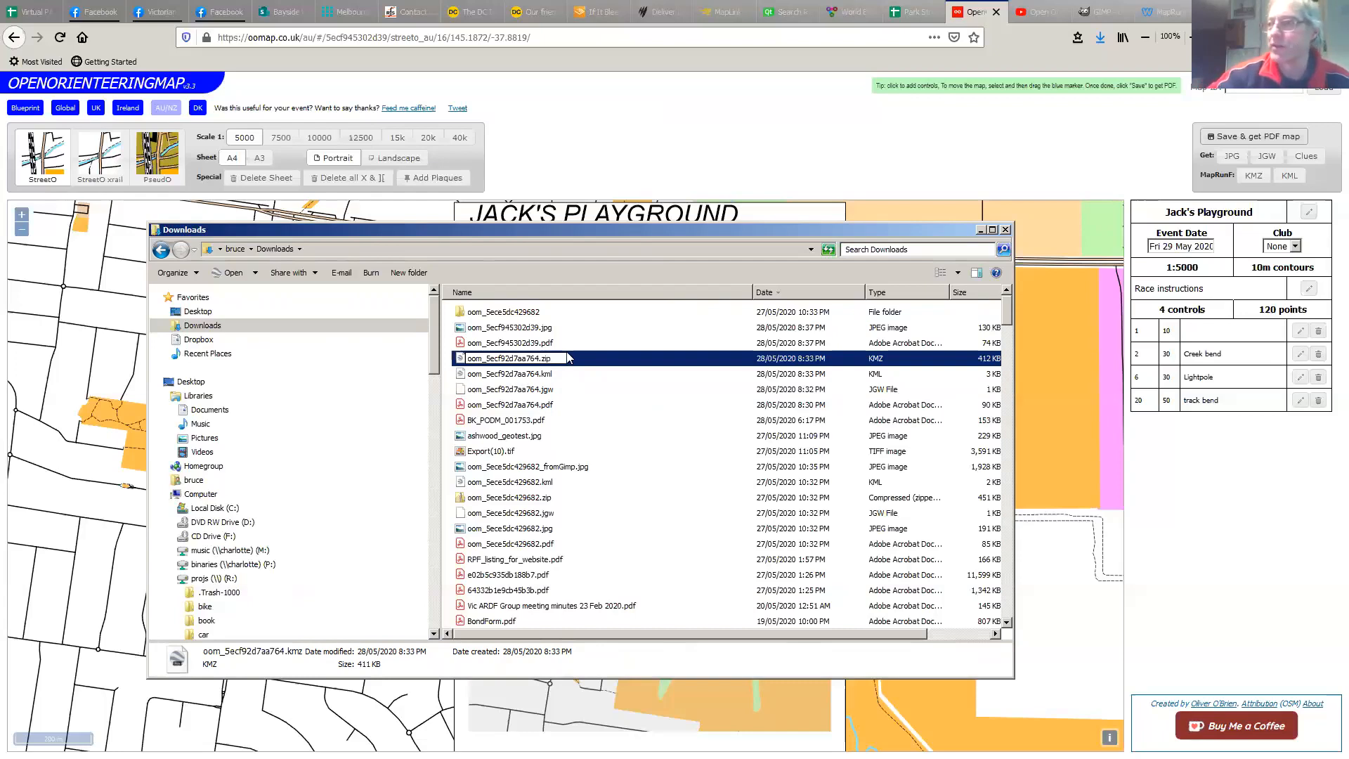
pyautogui.press('Return')
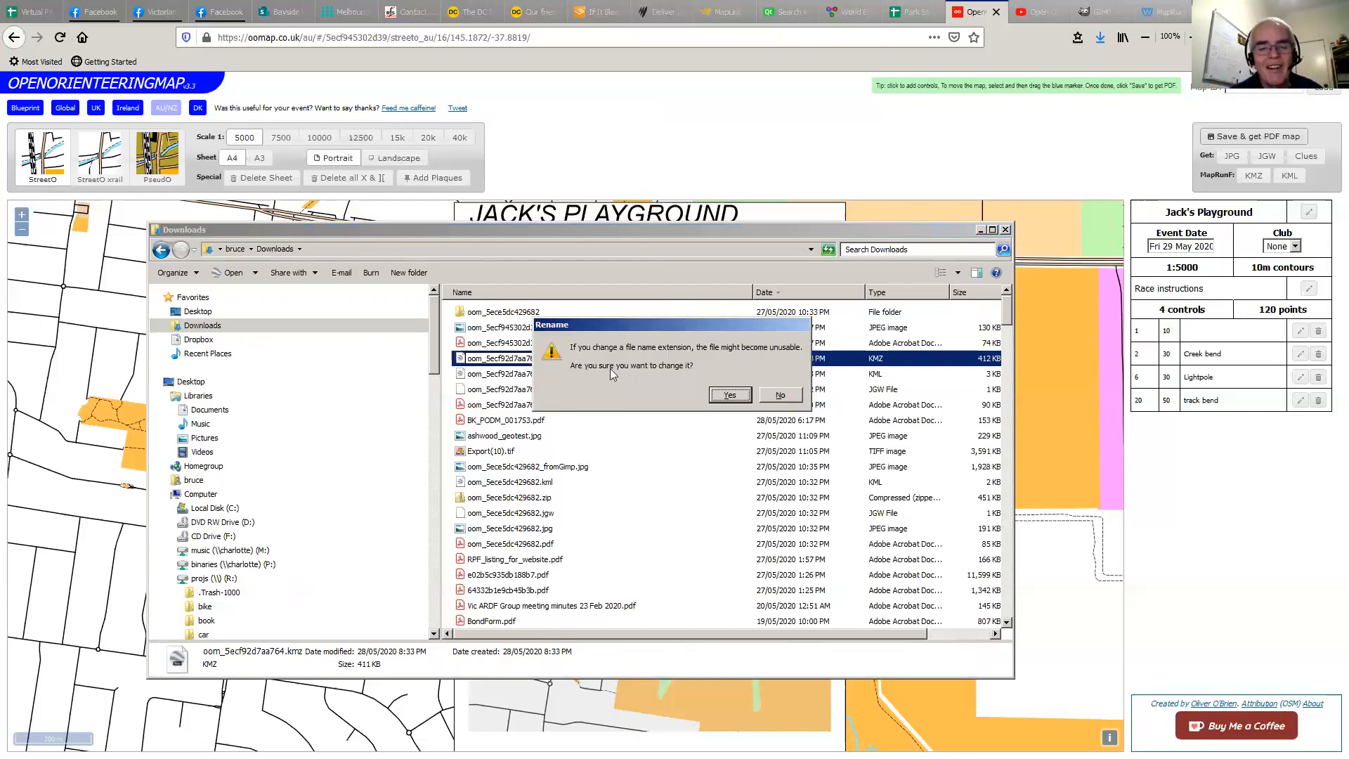
pyautogui.click(716, 399)
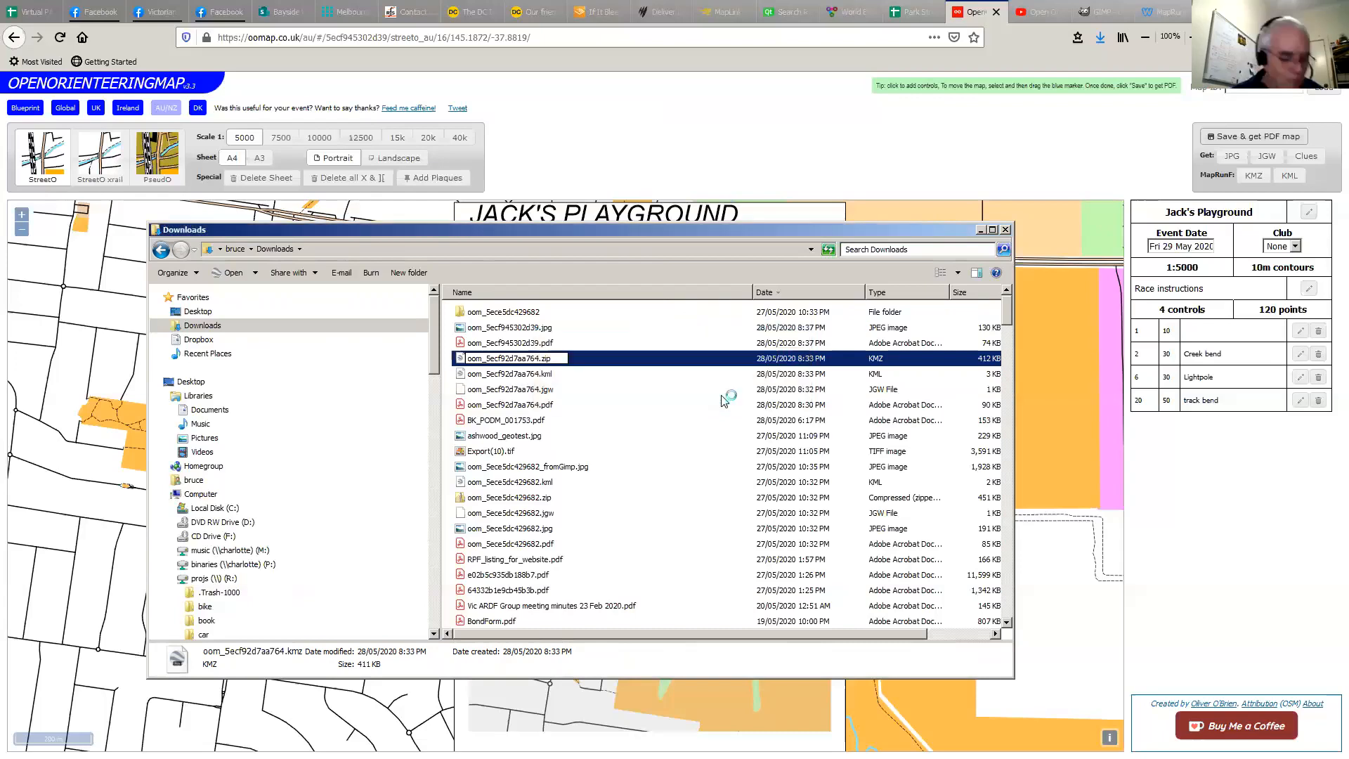
# Inspect doc.kml and the files folder inside oom_5ecf92d7aa764.zip, and return to the Downloads folder
pyautogui.doubleClick(501, 358)
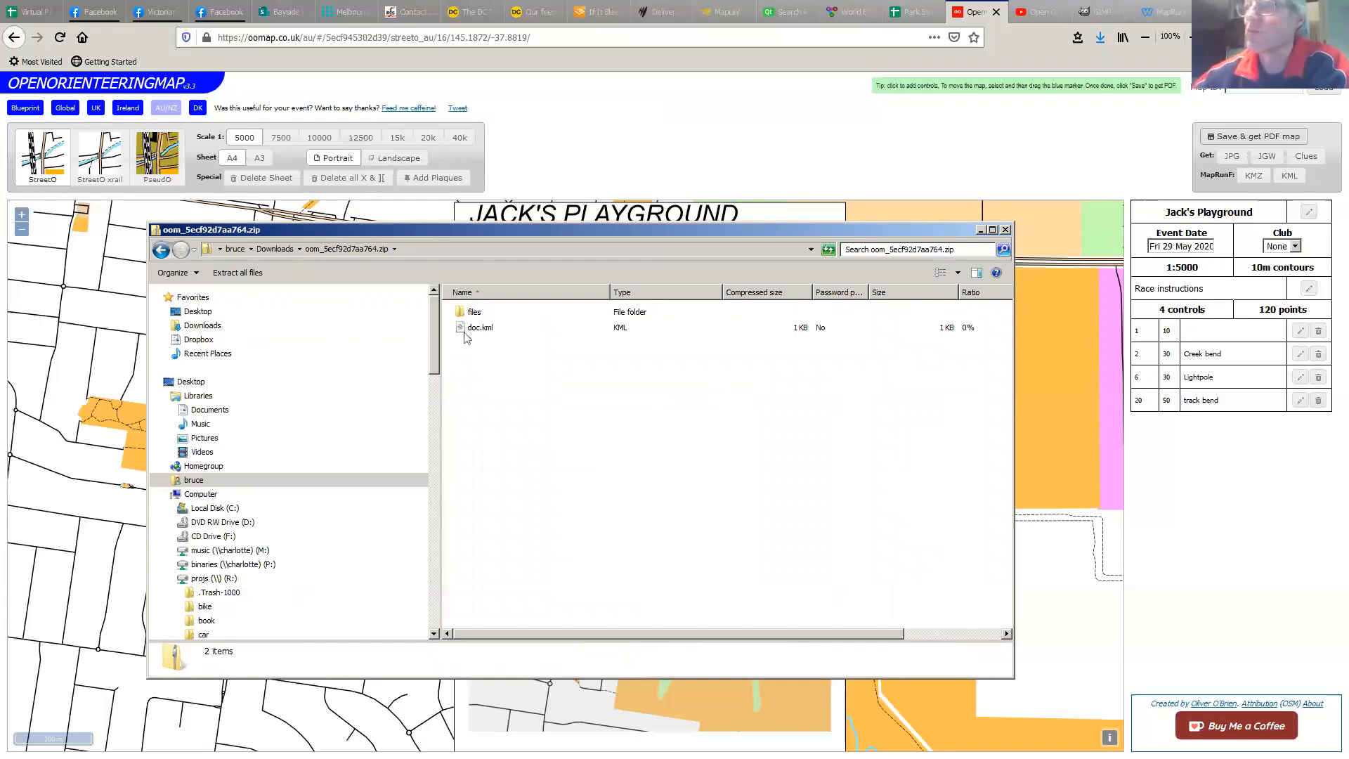
pyautogui.click(478, 329)
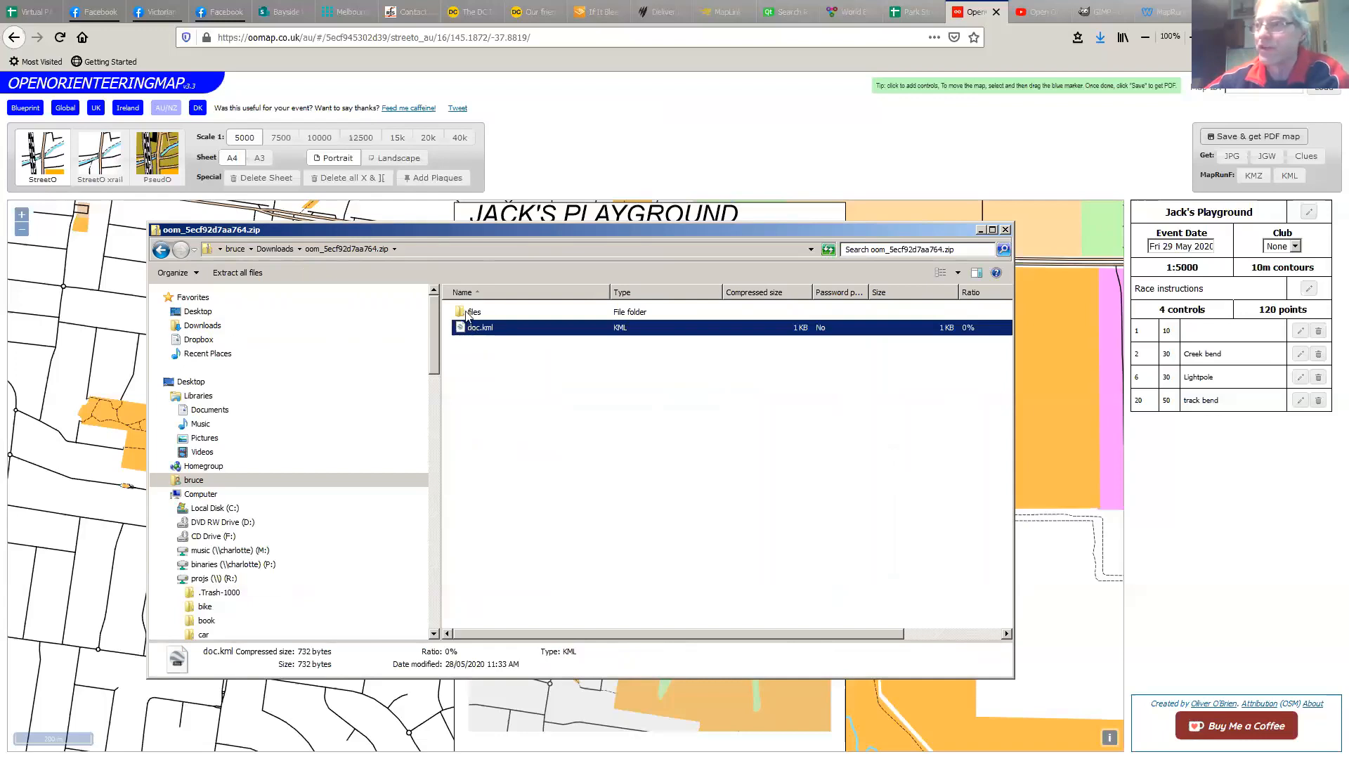
pyautogui.doubleClick(468, 312)
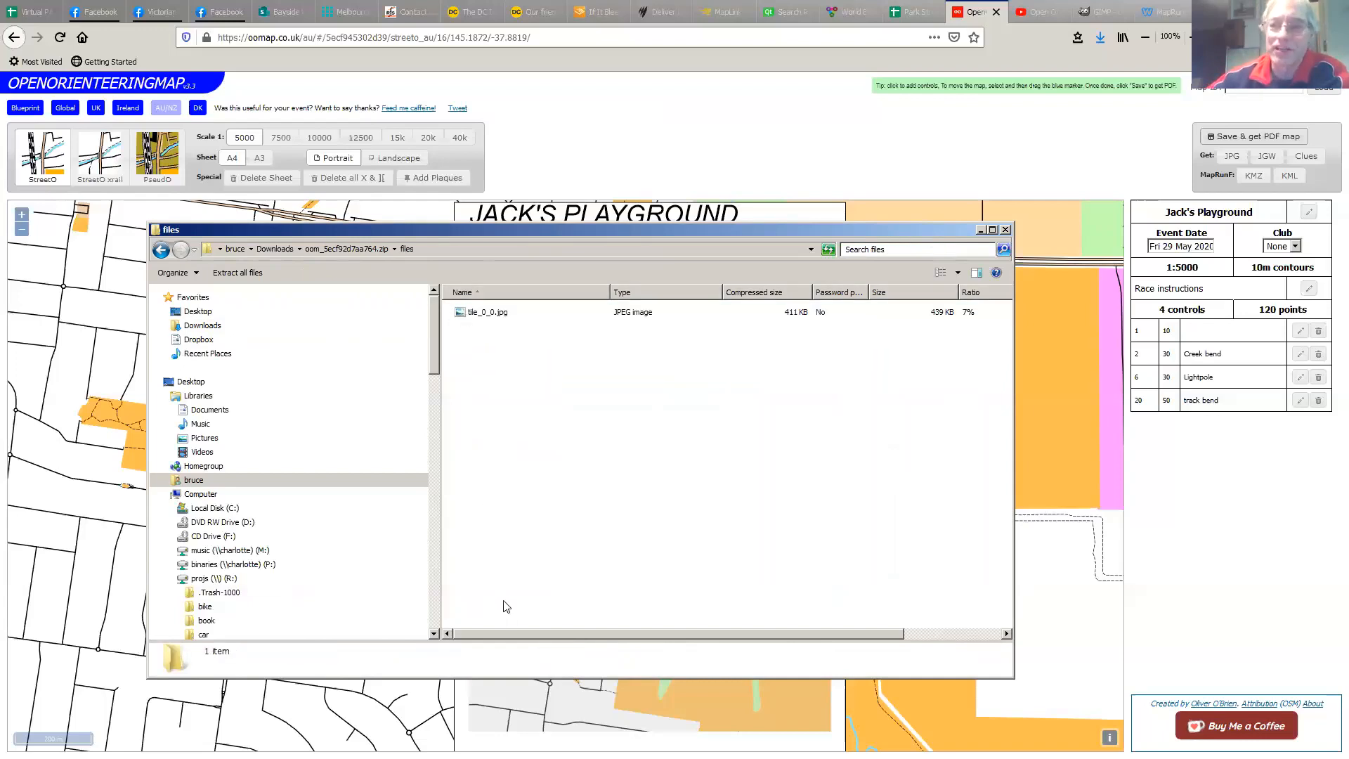
pyautogui.click(481, 315)
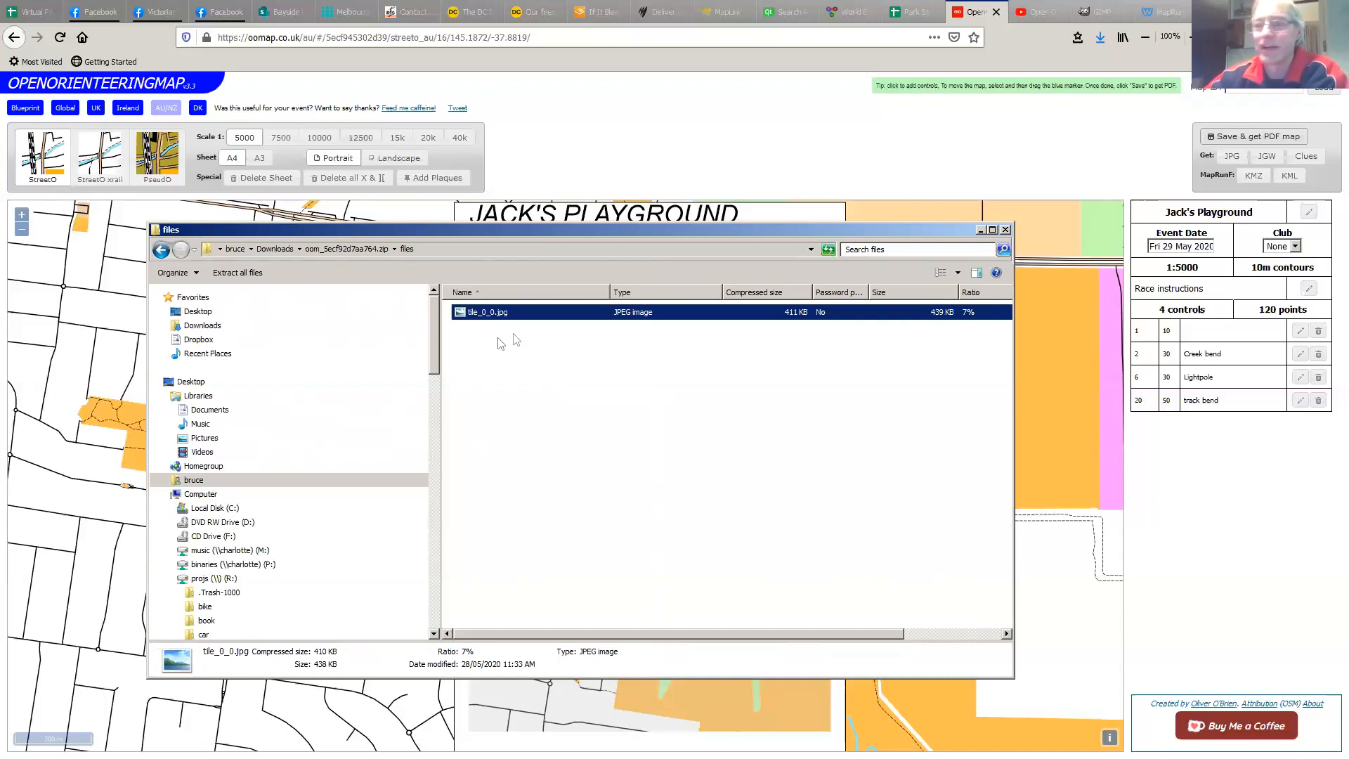
pyautogui.click(348, 250)
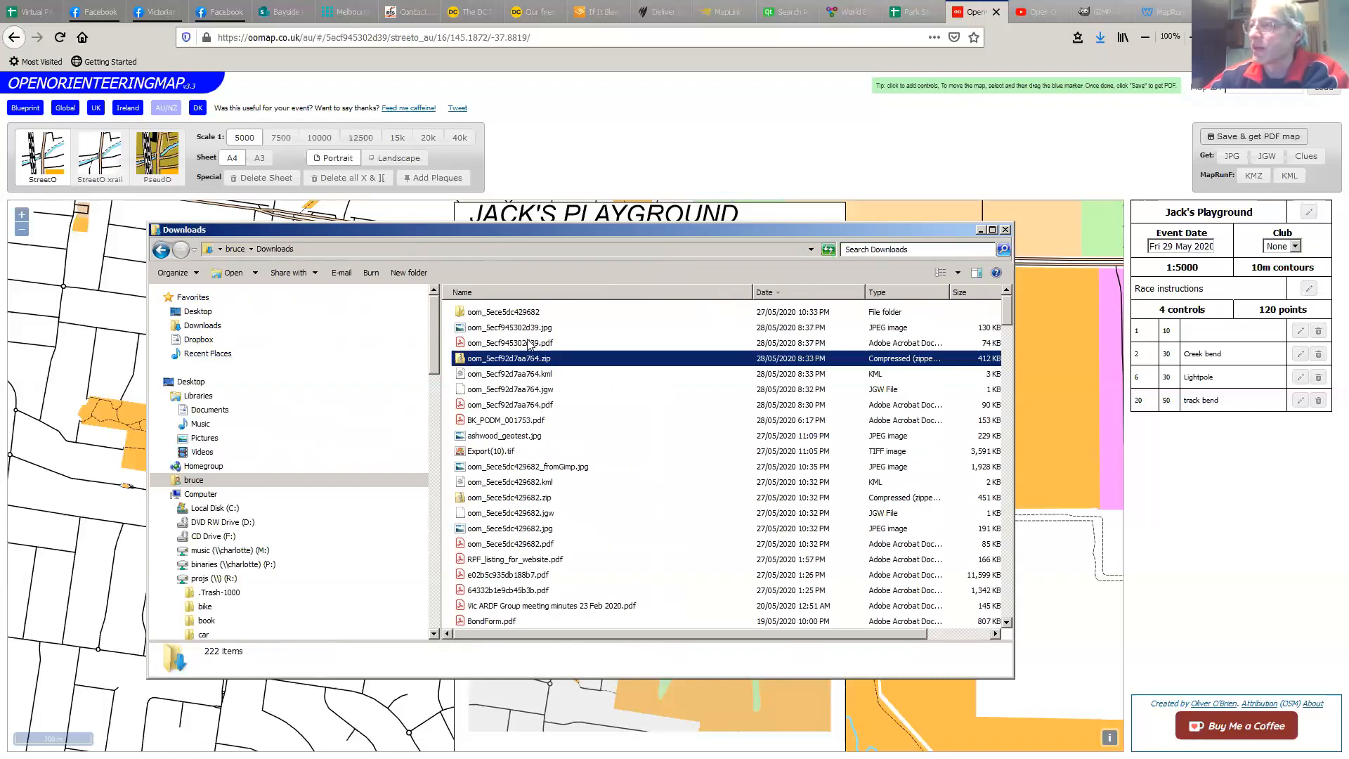
# Extract oom_5ecf92d7aa764.zip in Downloads and open tile_0_0.jpg from the extracted files folder
pyautogui.click(526, 333)
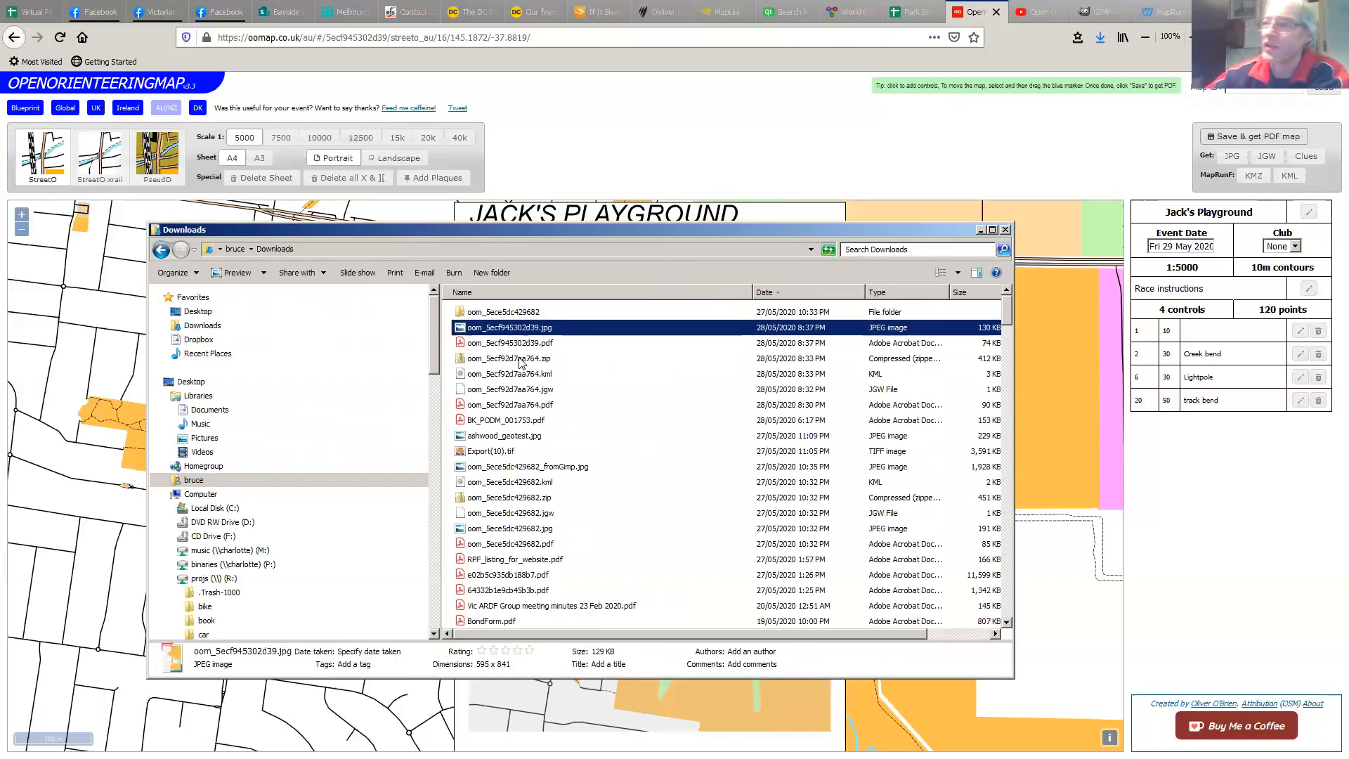
pyautogui.rightClick(524, 360)
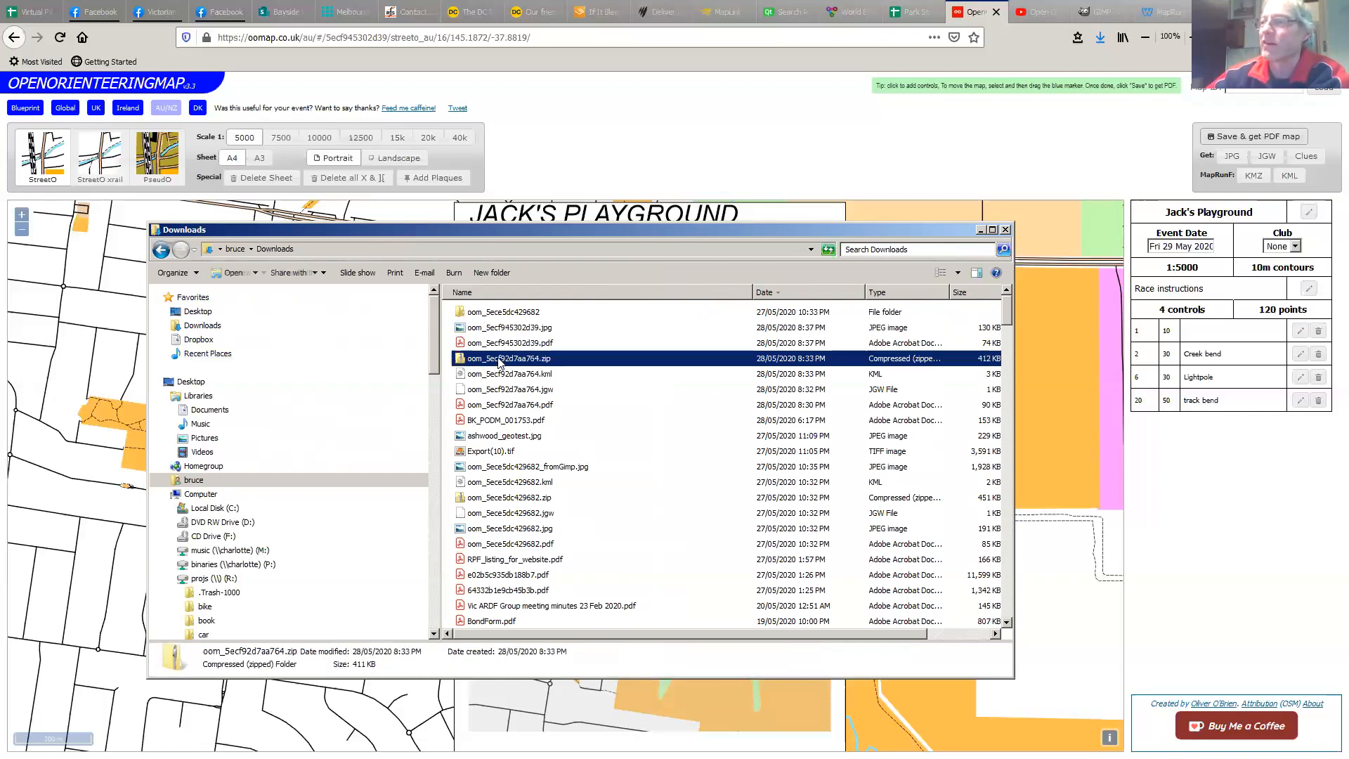
pyautogui.click(536, 409)
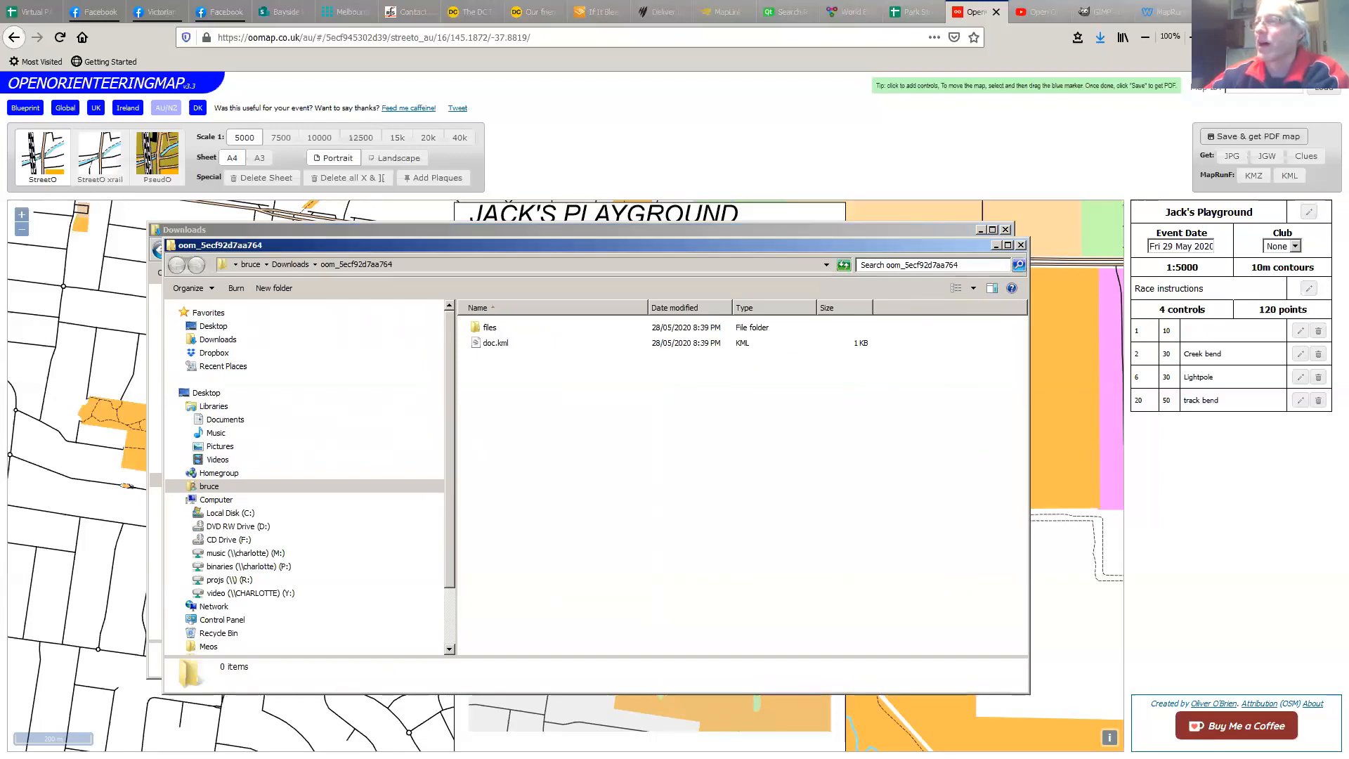
pyautogui.doubleClick(490, 327)
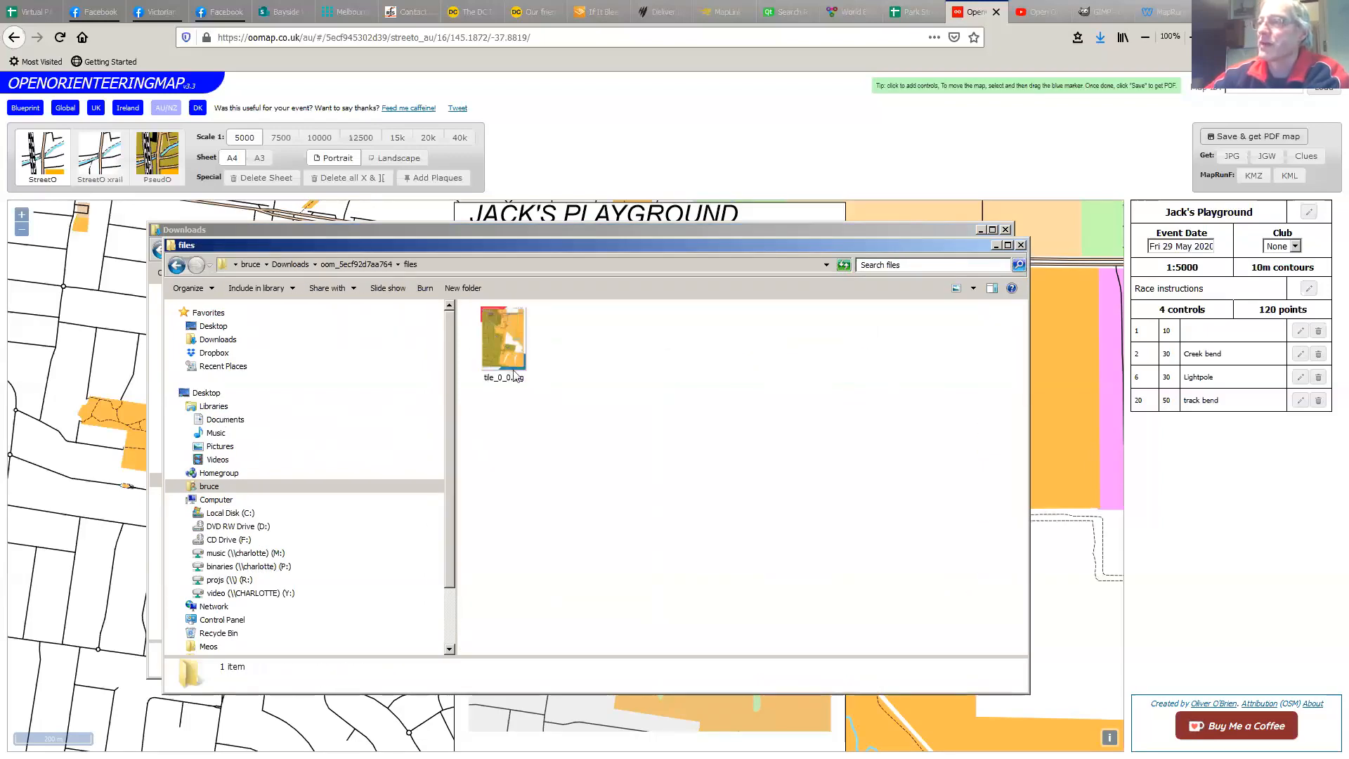
pyautogui.doubleClick(507, 347)
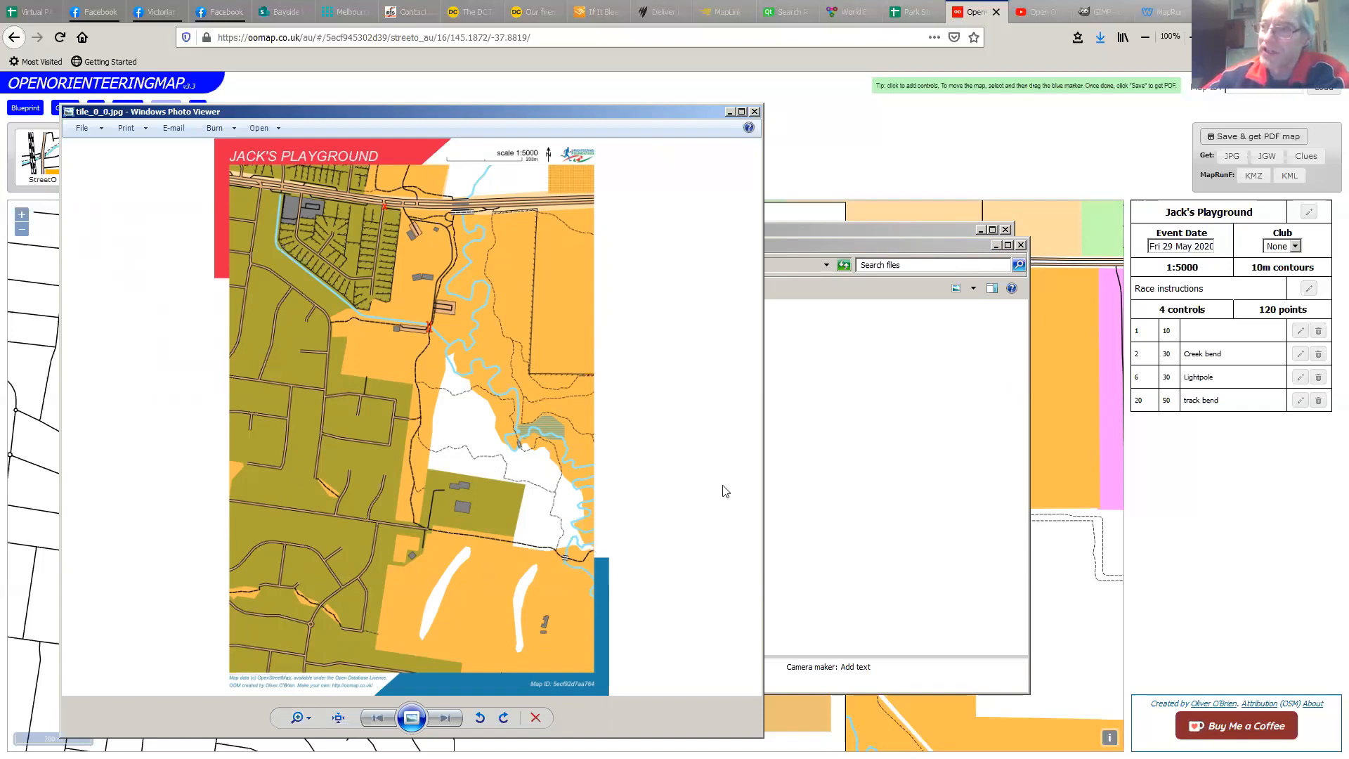
# Go back to the Downloads folder and compare the details of oom_5ecf92d7aa764.kml and oom_5ecf92d7aa764.zip
pyautogui.click(984, 464)
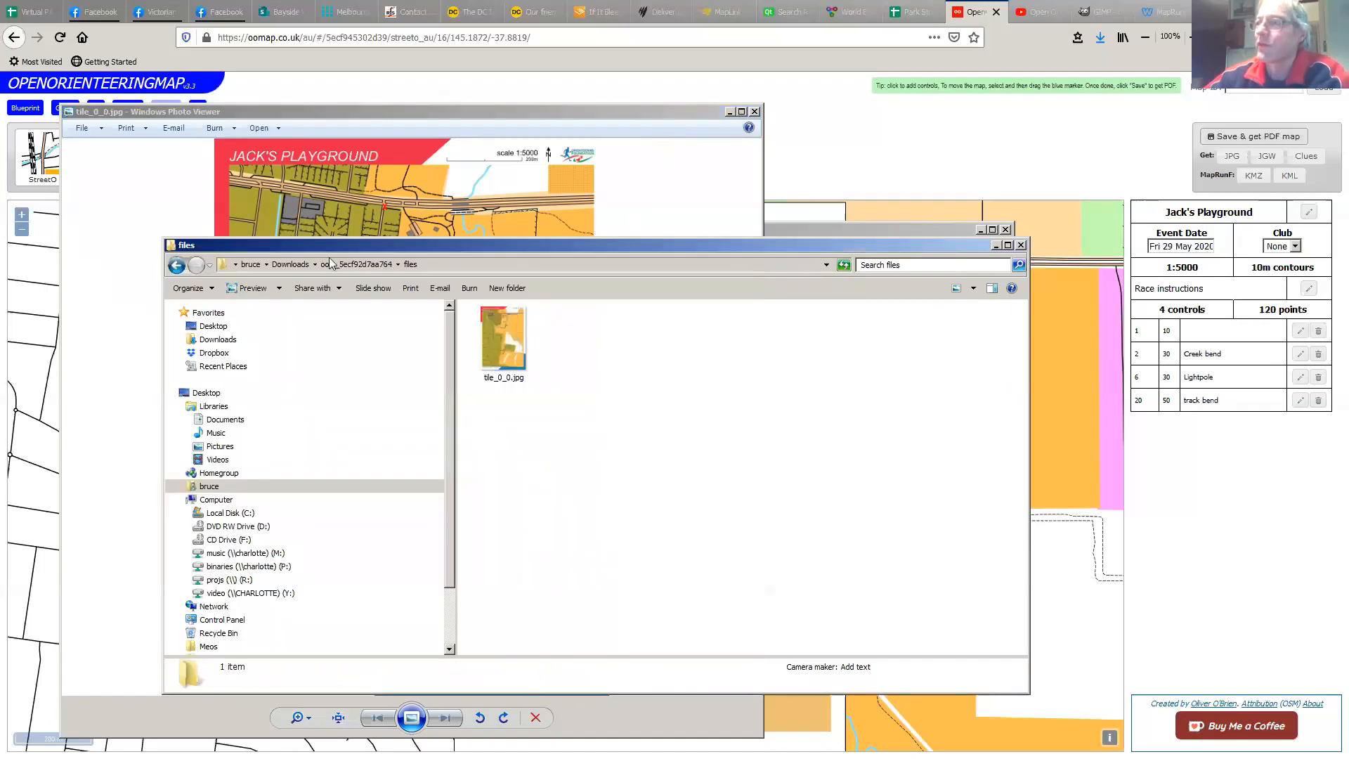
pyautogui.click(296, 263)
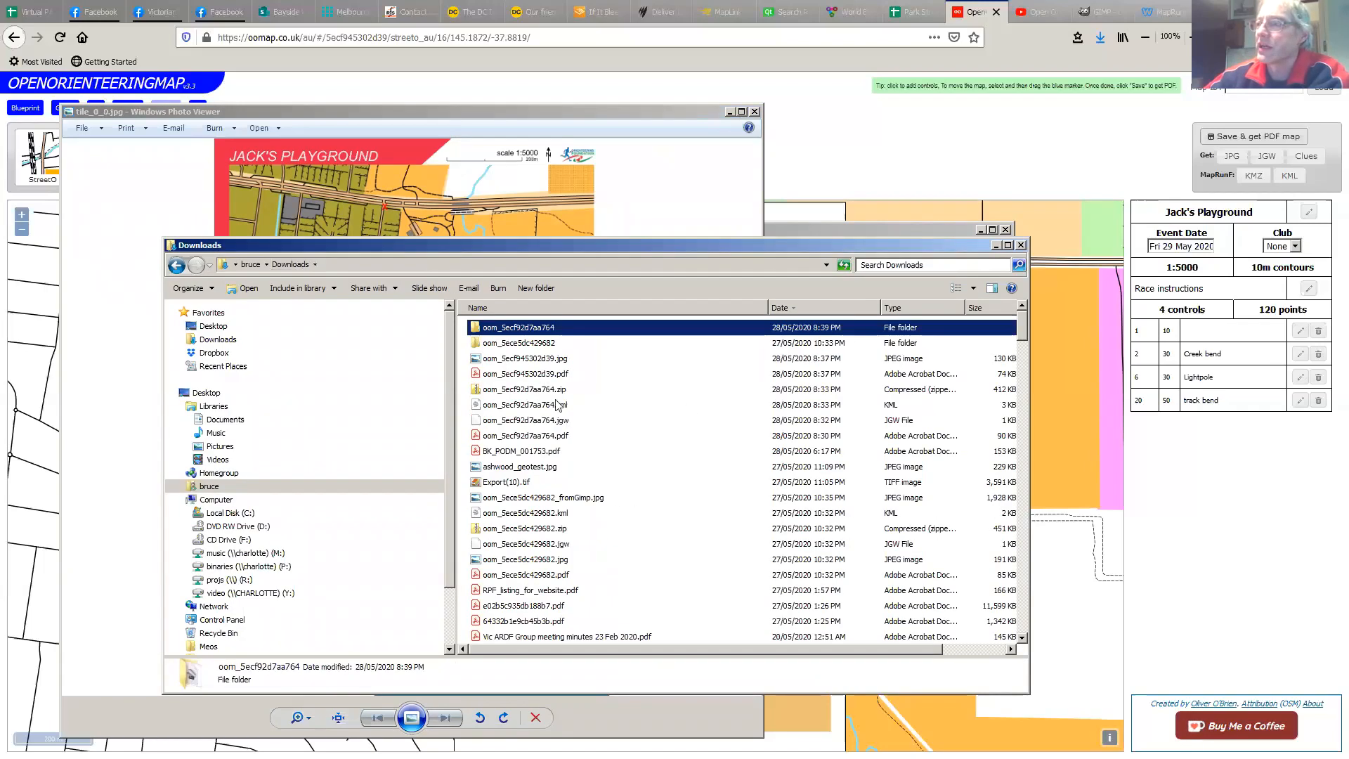
pyautogui.click(537, 407)
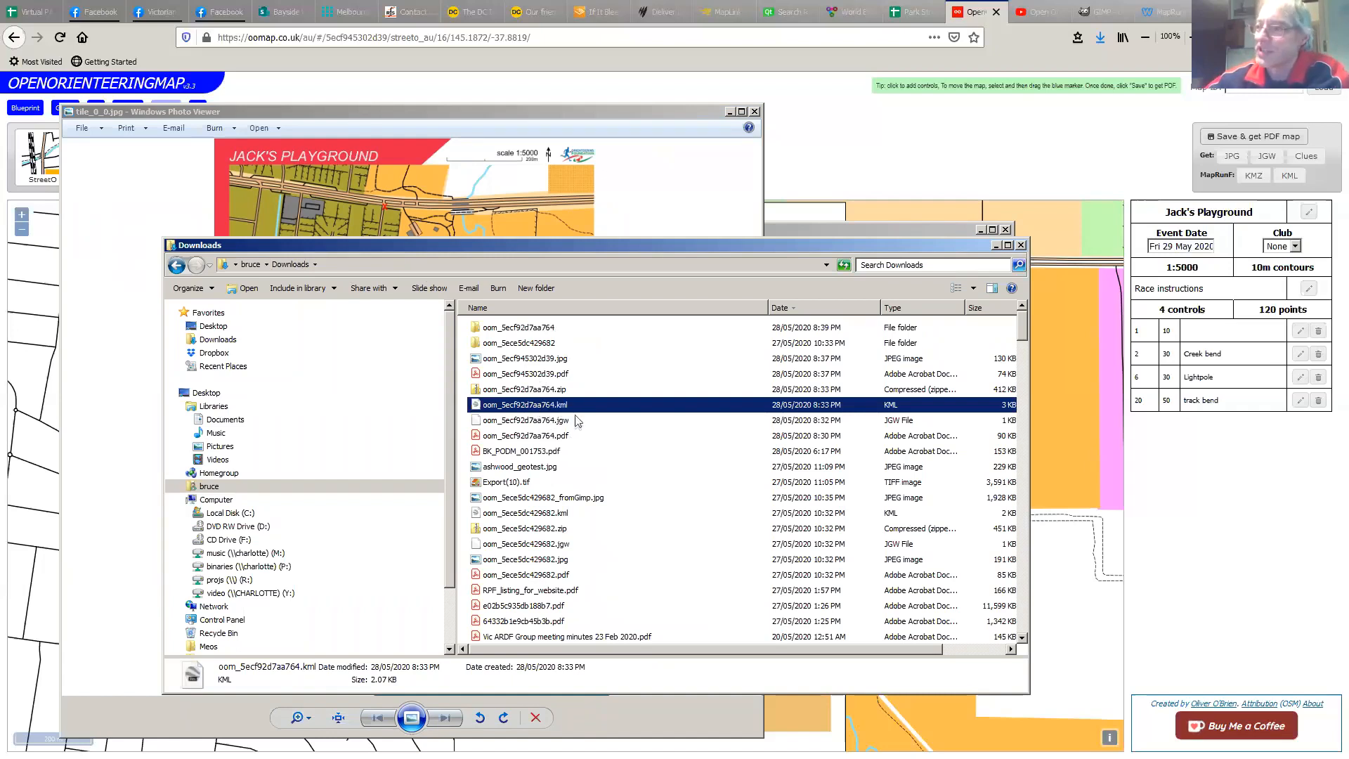
pyautogui.click(545, 390)
pyautogui.click(546, 406)
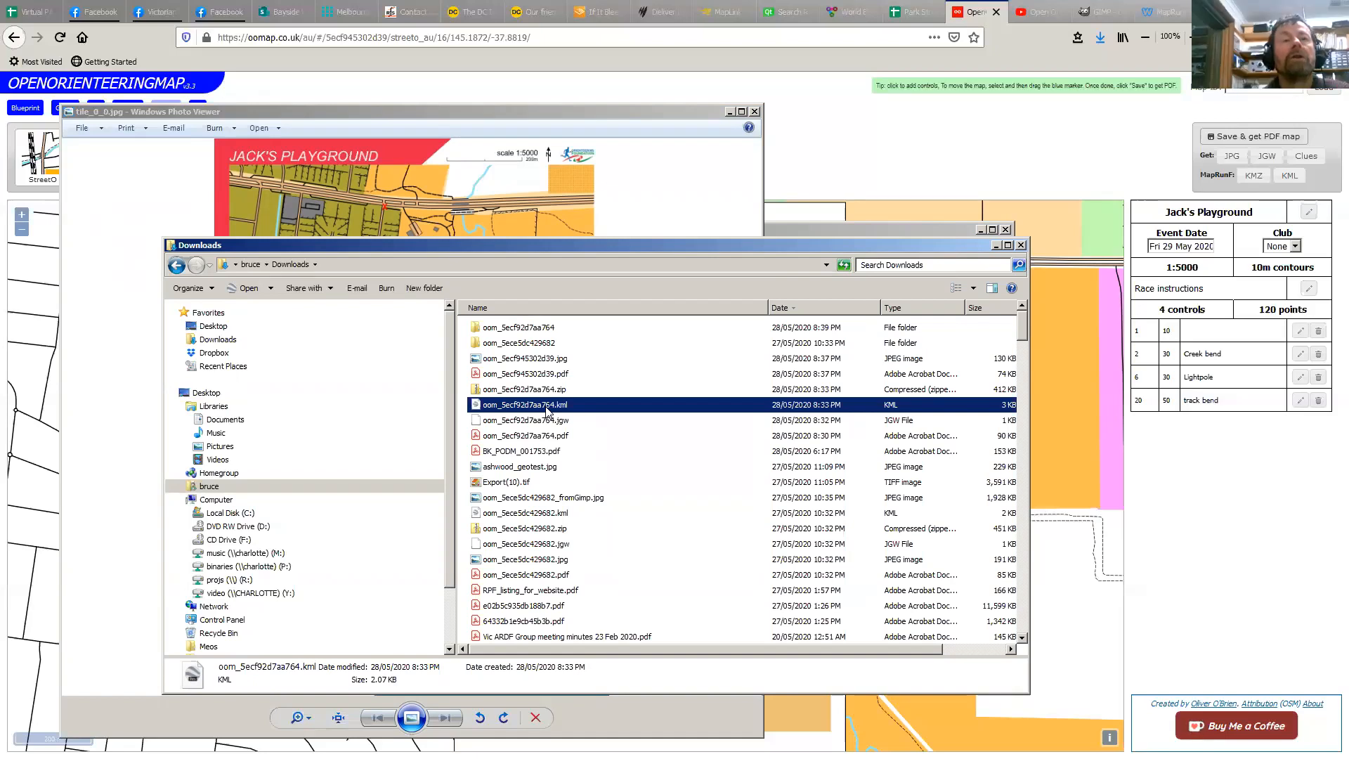
# Close the tile_0_0.jpg preview and open oom_5ecf945302d39.pdf from Downloads with GNU Image Manipulation Program
pyautogui.click(628, 197)
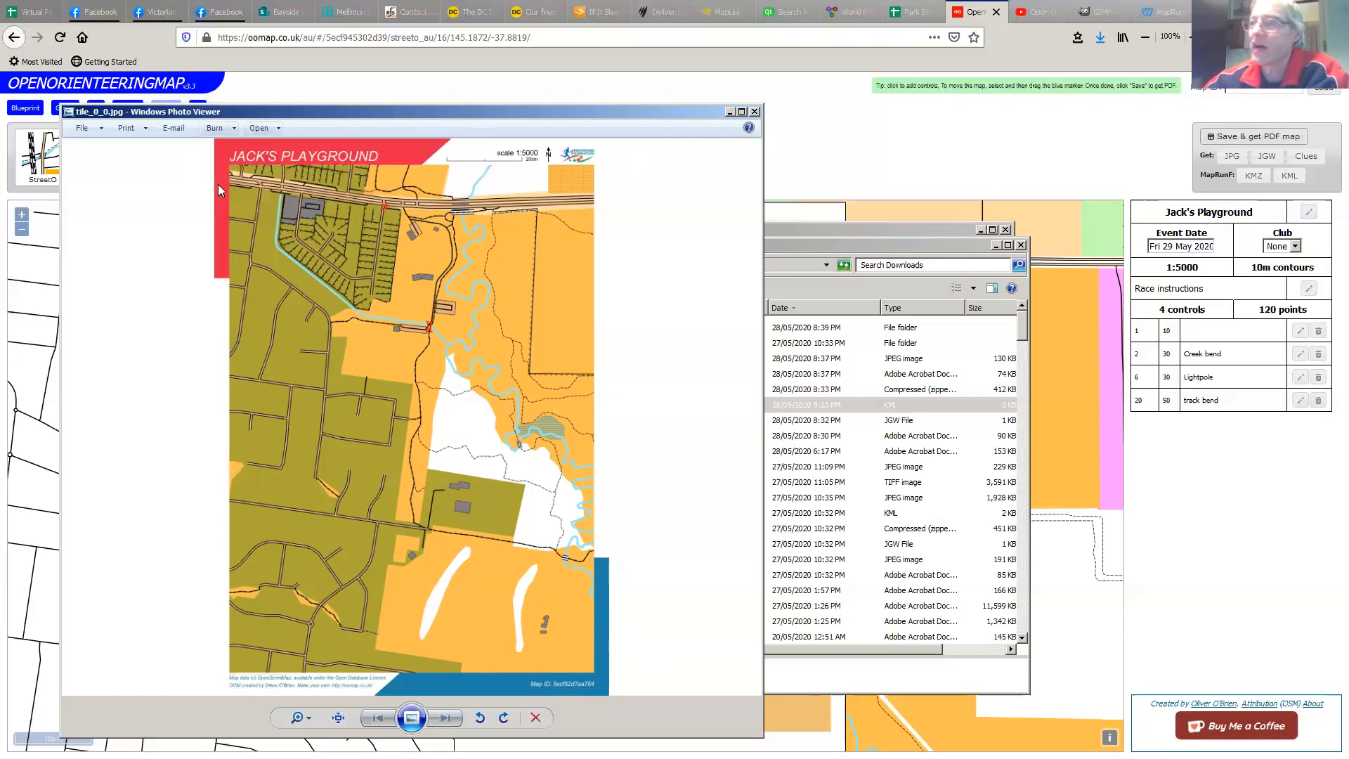
pyautogui.click(754, 111)
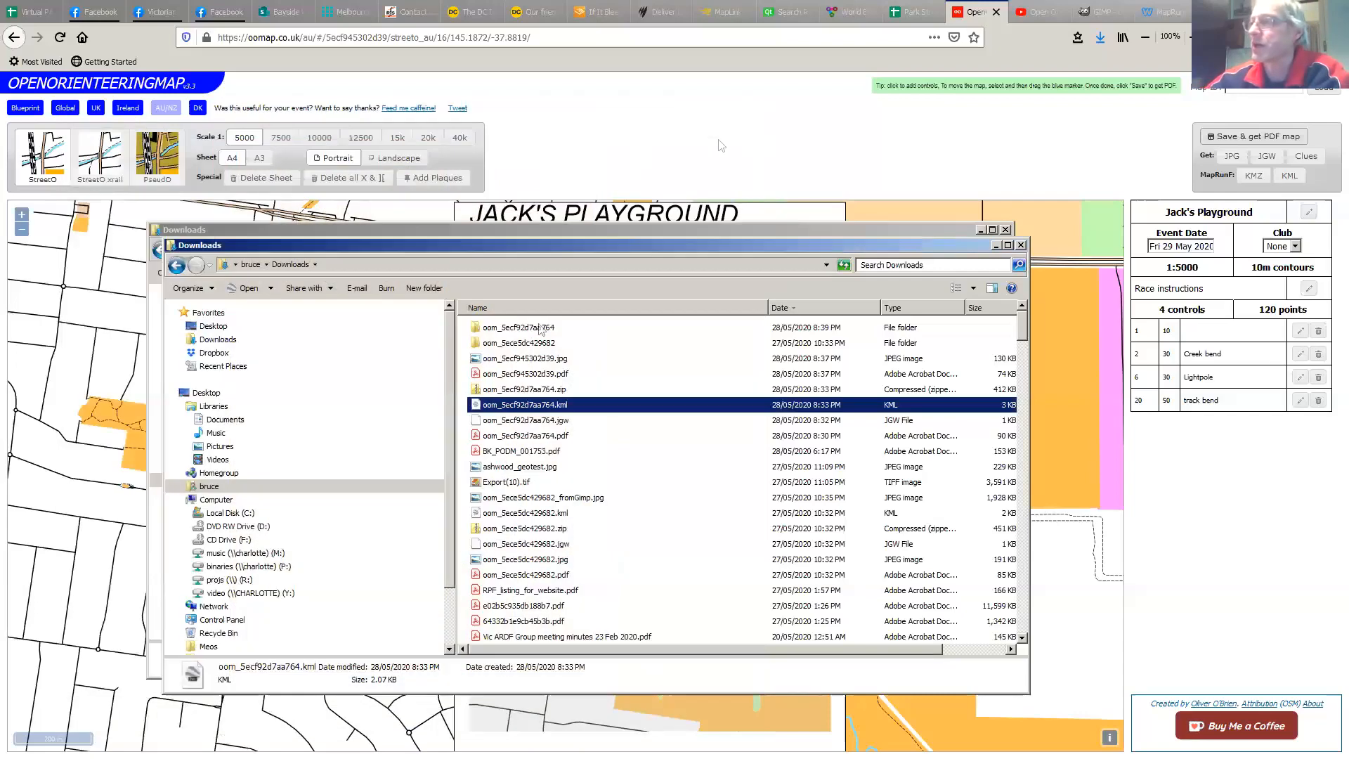
pyautogui.click(546, 374)
pyautogui.rightClick(520, 375)
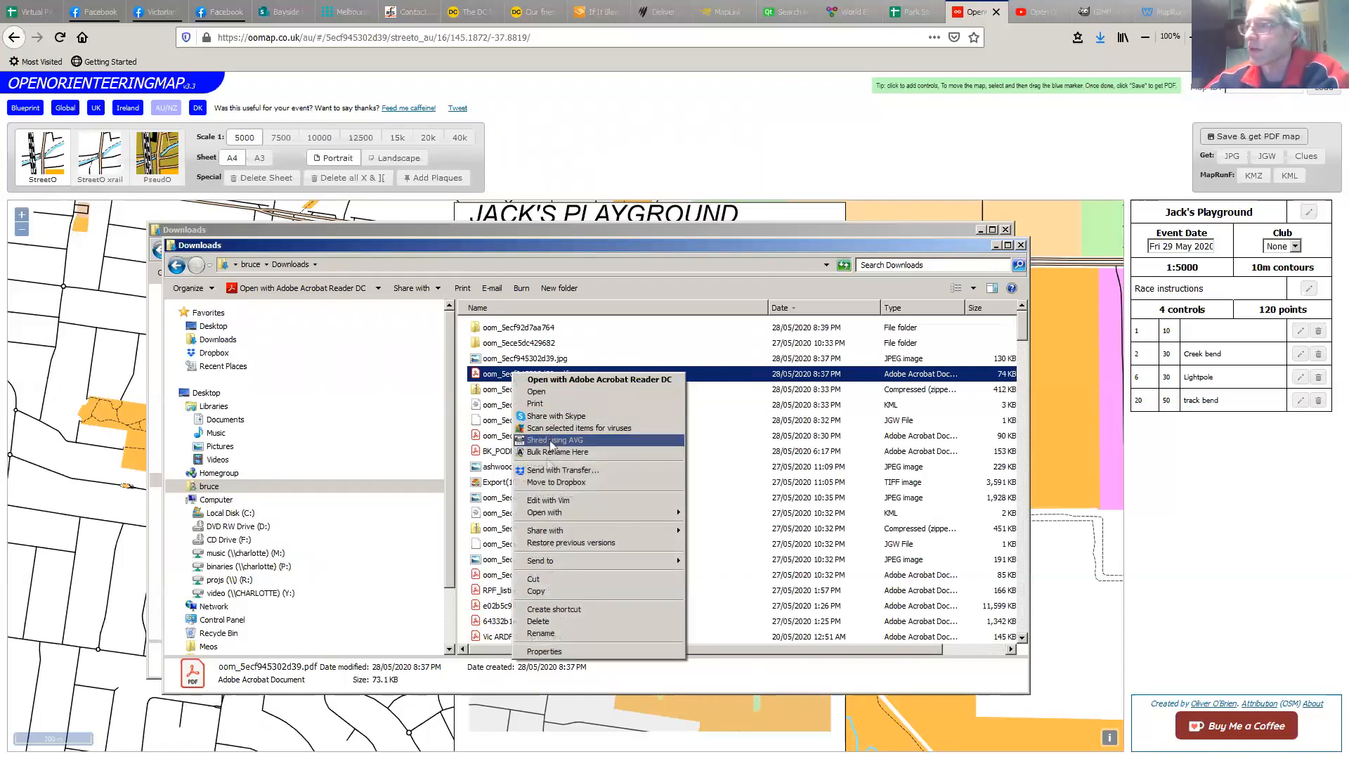
pyautogui.moveTo(543, 515)
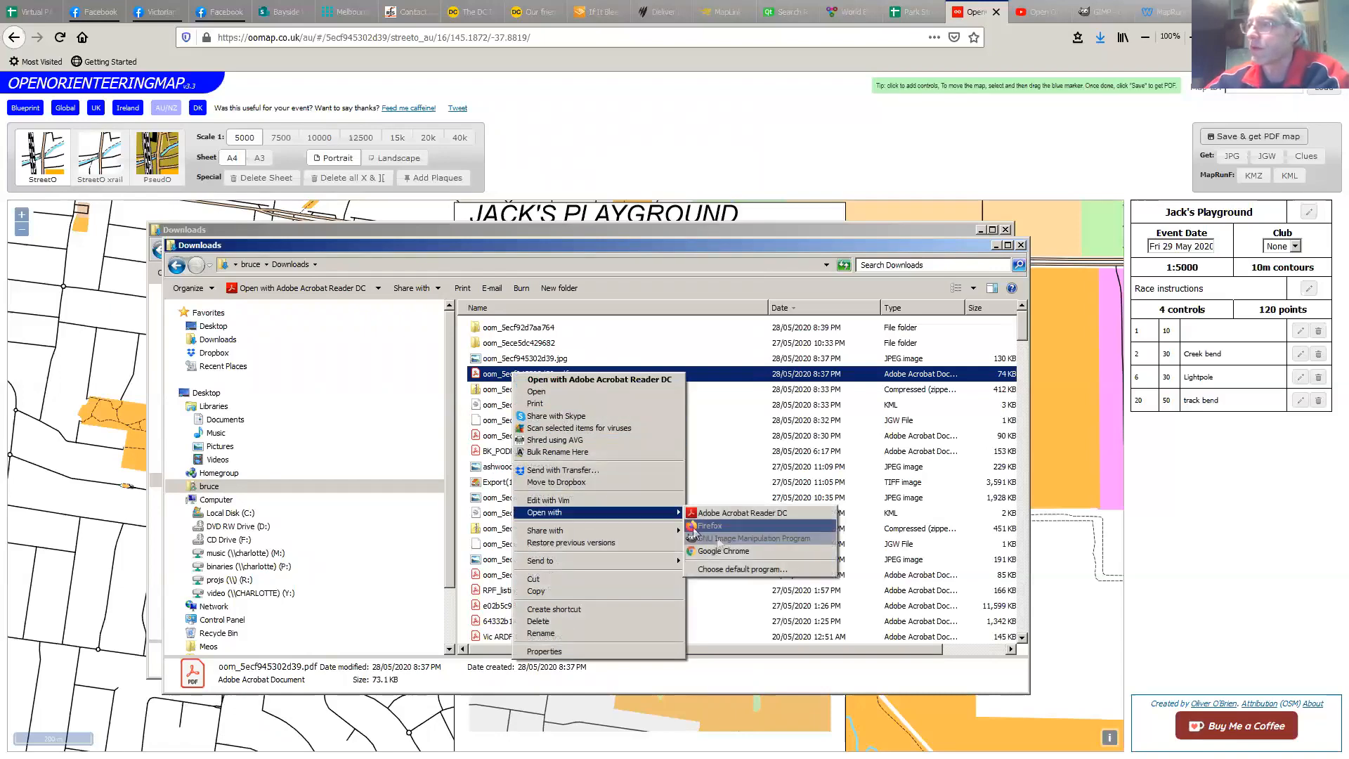
pyautogui.click(746, 541)
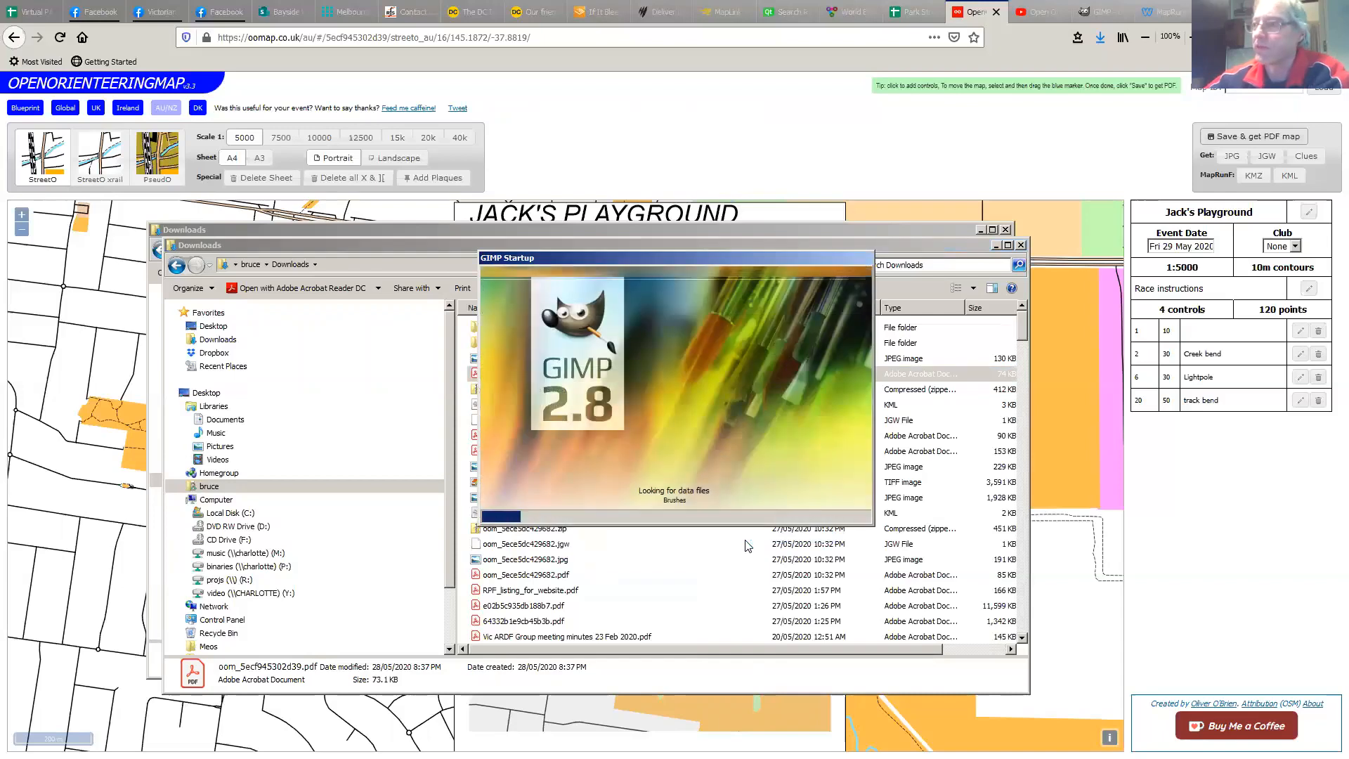
# Check the GIMP downloads page address in Firefox and return to GIMP's PDF import dialog
pyautogui.click(1122, 12)
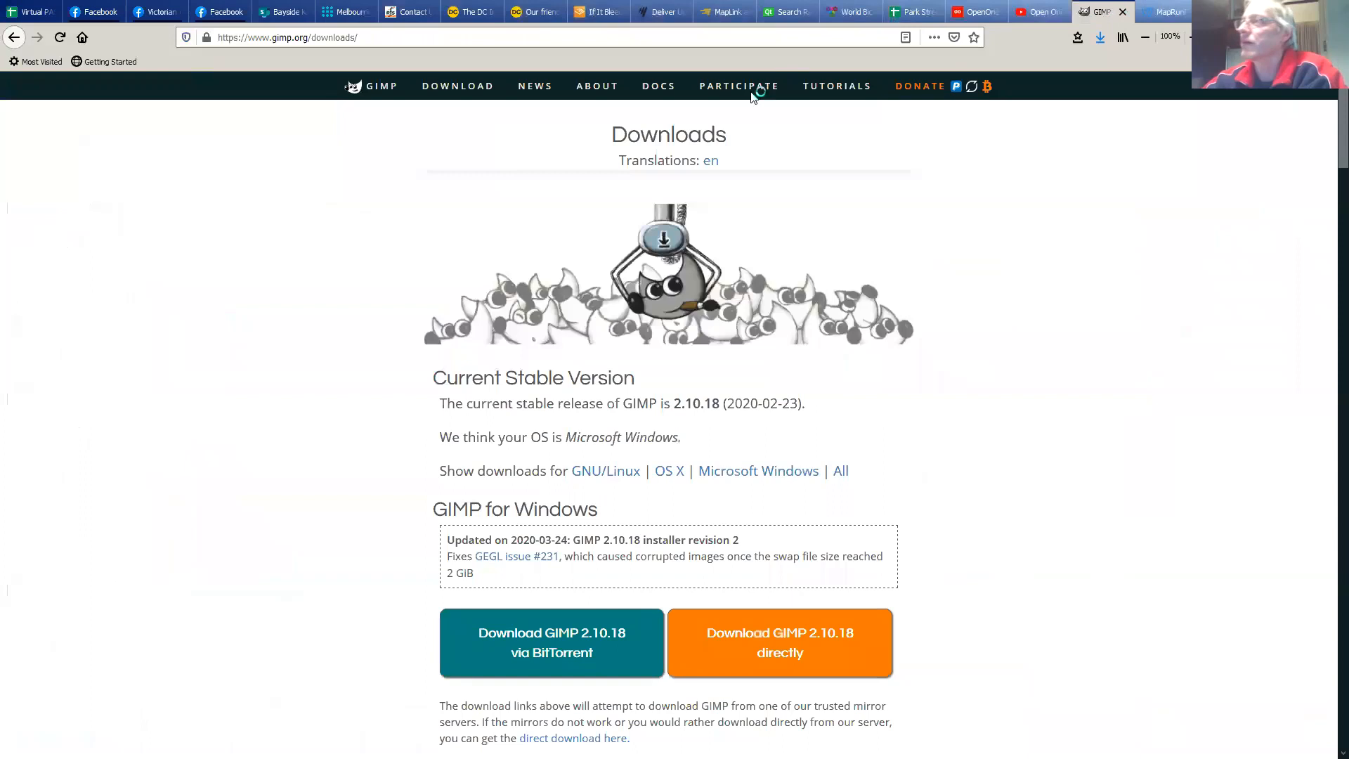
pyautogui.moveTo(380, 37); pyautogui.dragTo(100, 31)
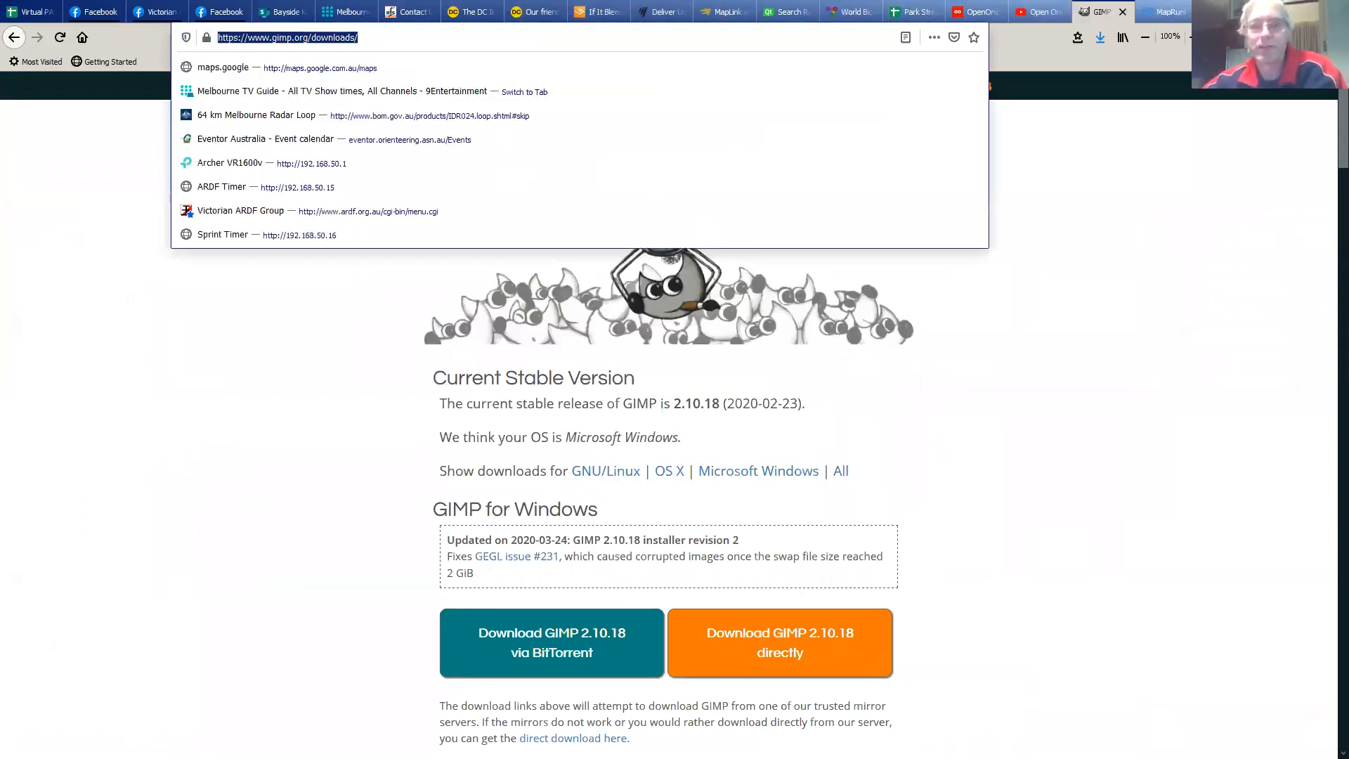
pyautogui.hotkey('alt', 'Tab')
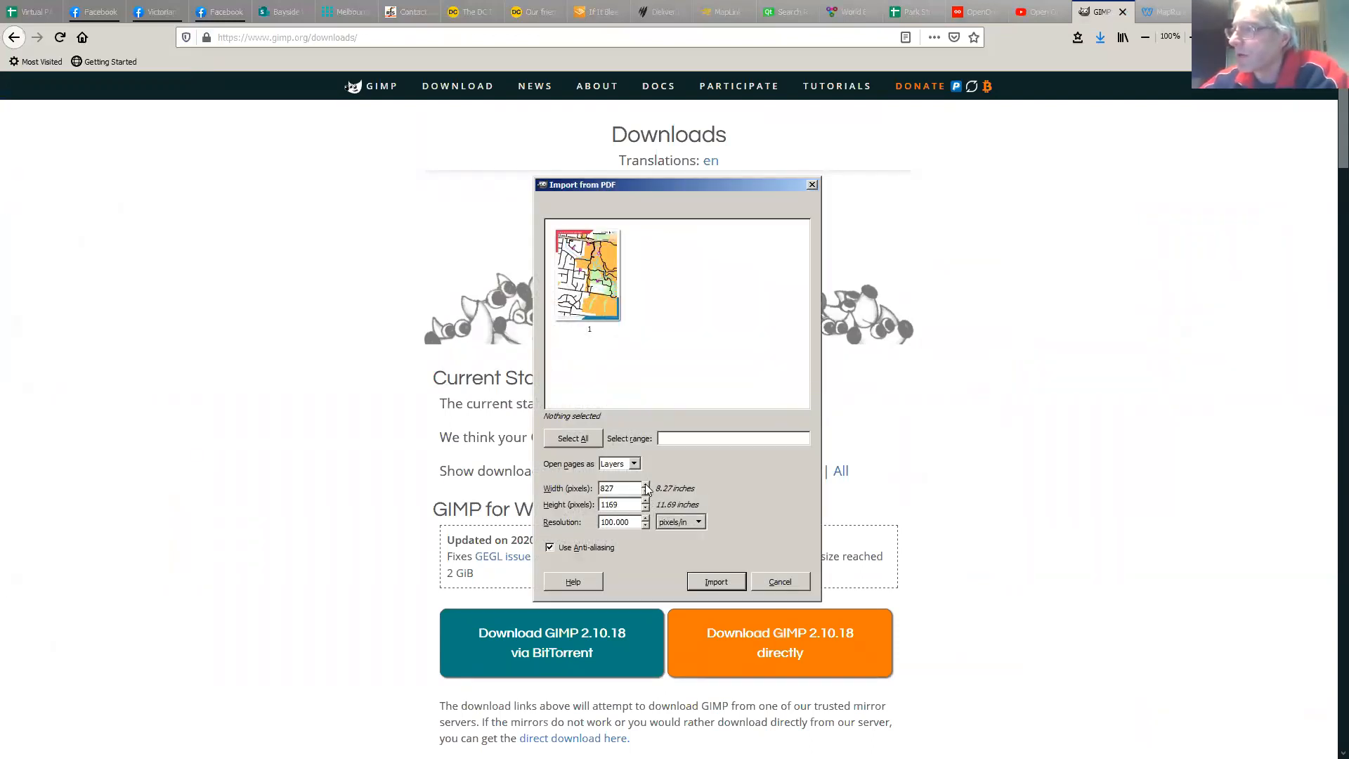
# Import the PDF page as a 2290 x 3238 pixel image, with the resolution unit set to pixels/mm
pyautogui.click(697, 523)
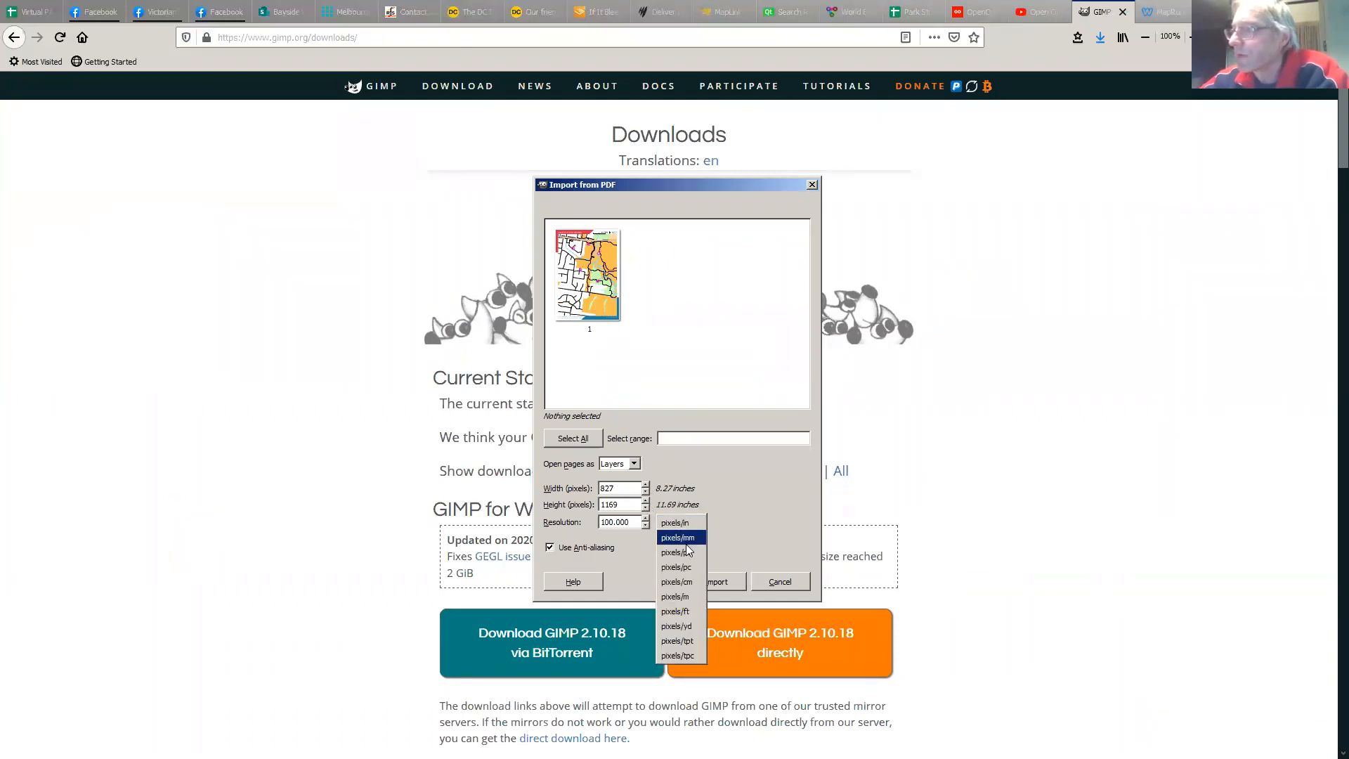
pyautogui.click(679, 538)
pyautogui.click(651, 518)
pyautogui.click(651, 518)
pyautogui.click(651, 518)
pyautogui.click(651, 518)
pyautogui.click(651, 518)
pyautogui.click(651, 518)
pyautogui.click(651, 518)
pyautogui.click(651, 518)
pyautogui.click(651, 525)
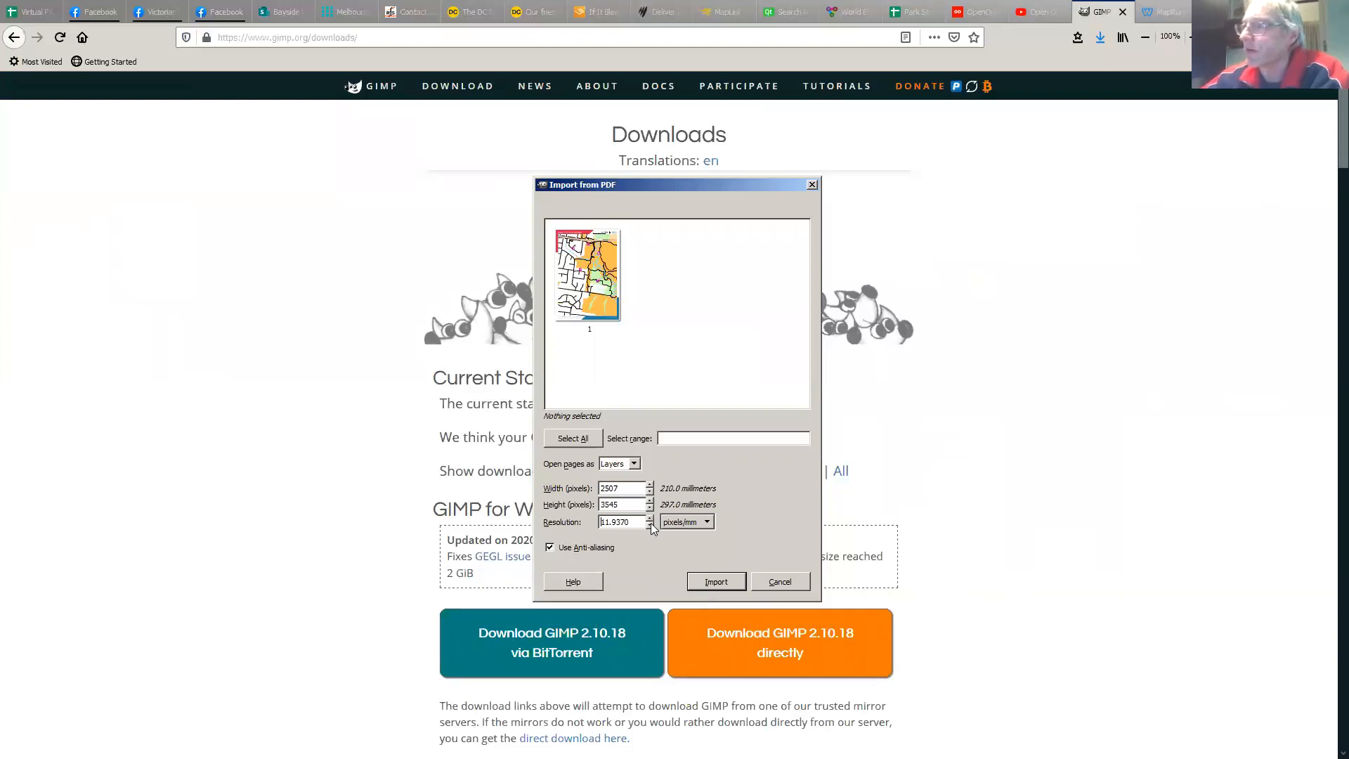
pyautogui.click(715, 582)
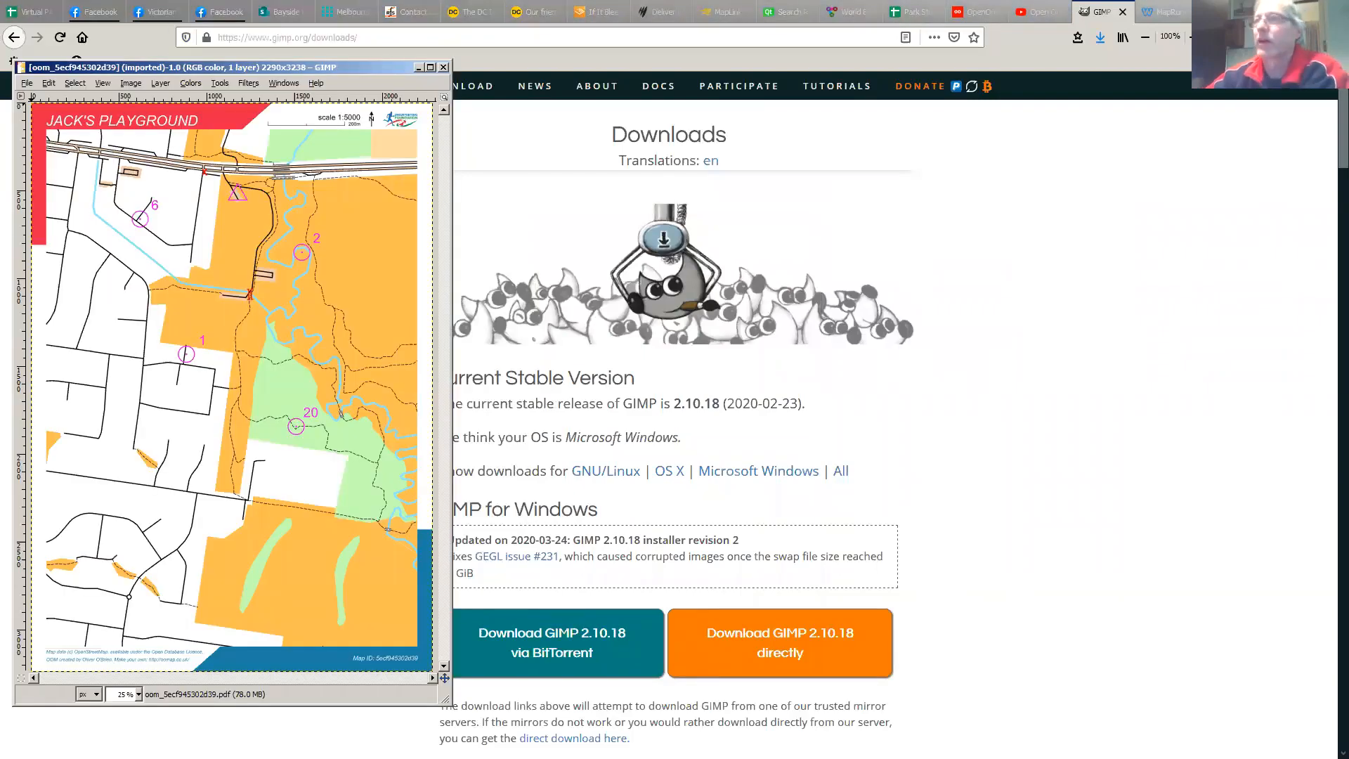
# Start exporting the imported map and change the export file name's extension to jpg
pyautogui.moveTo(246, 68); pyautogui.dragTo(569, 106)
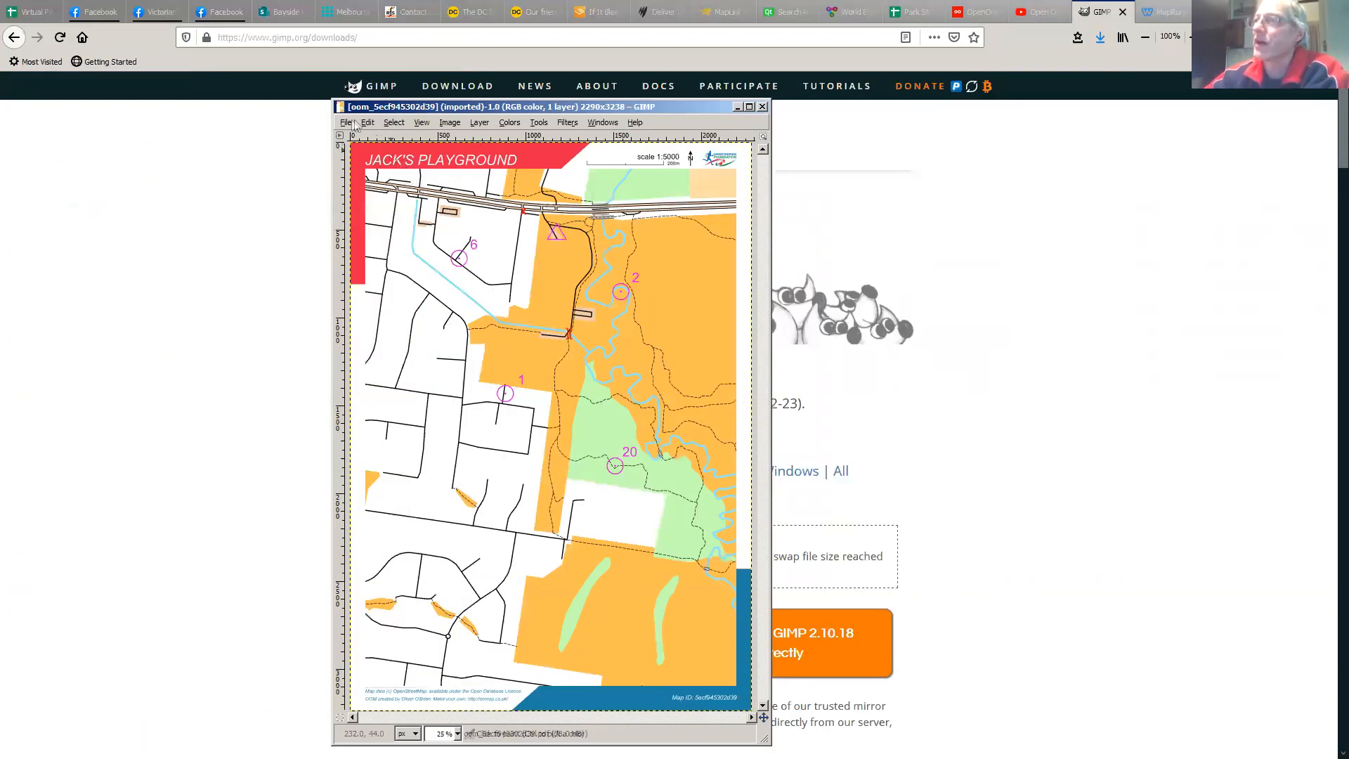
pyautogui.click(348, 123)
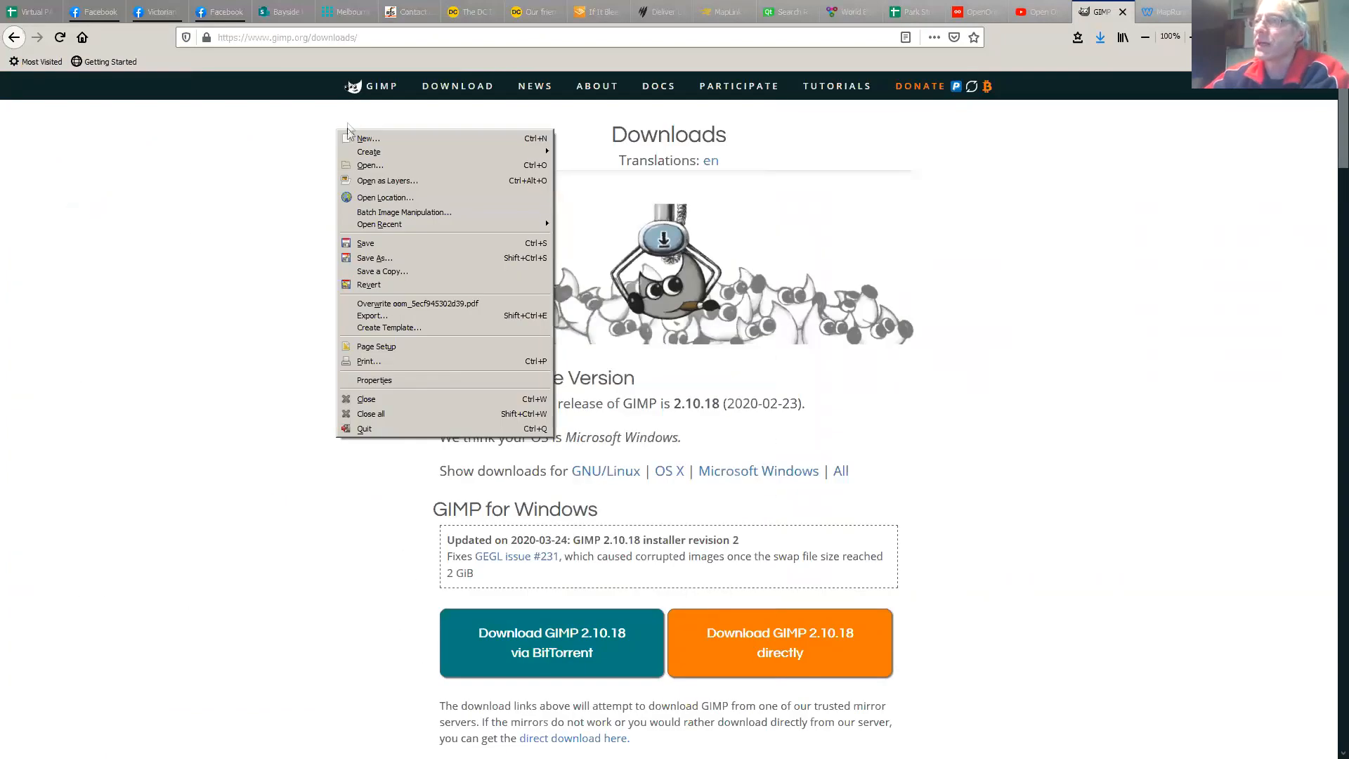
pyautogui.click(358, 317)
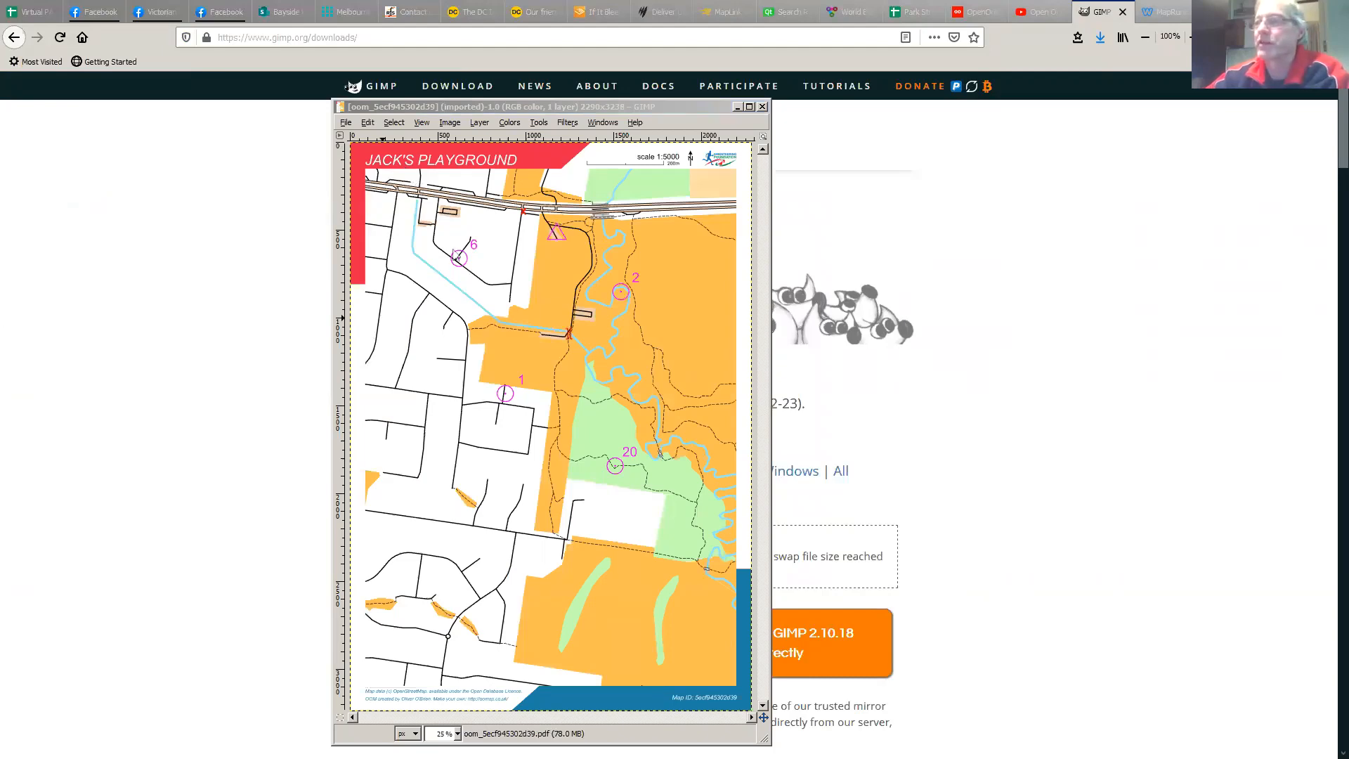
pyautogui.click(276, 270)
pyautogui.press('BackSpace')
pyautogui.press('BackSpace')
pyautogui.press('BackSpace')
pyautogui.write('jpg')
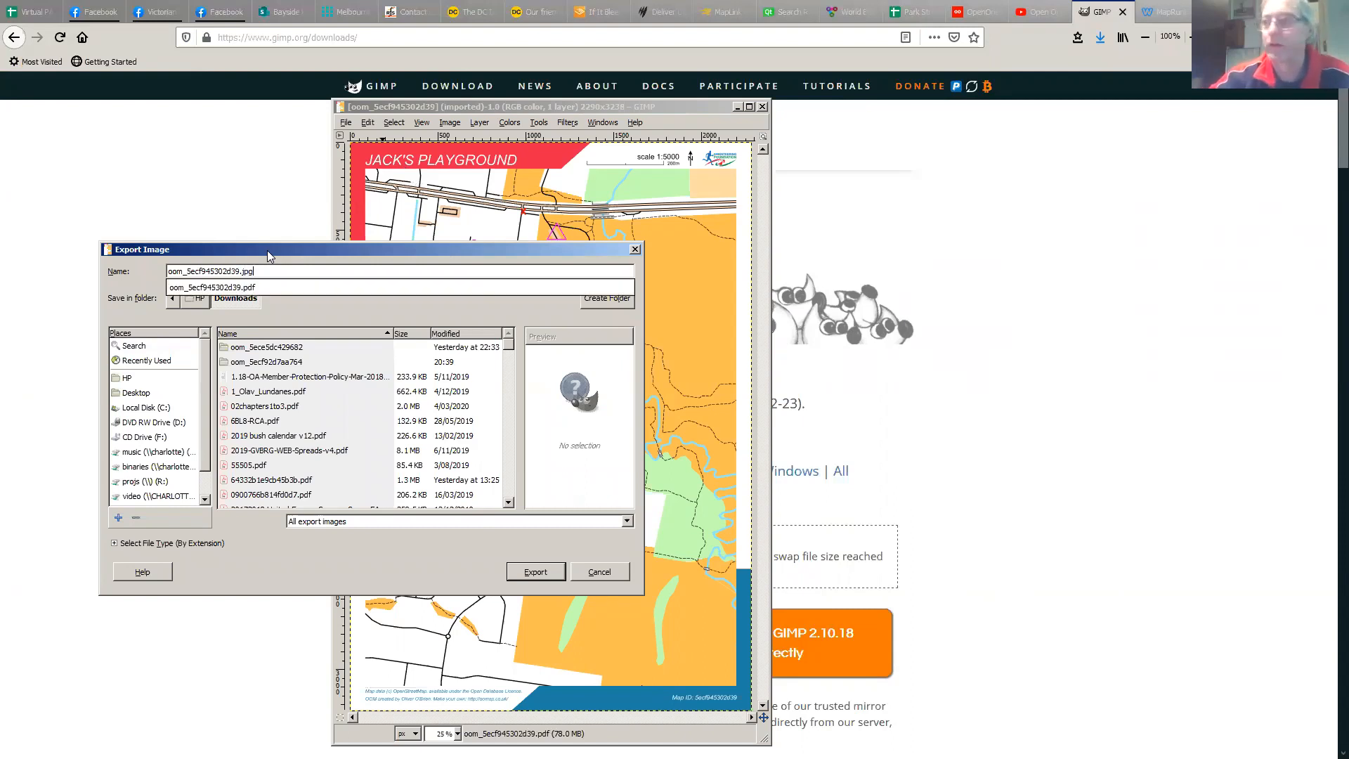
# Name the export file jack.jpg and export the JPEG into the Downloads folder
pyautogui.click(239, 273)
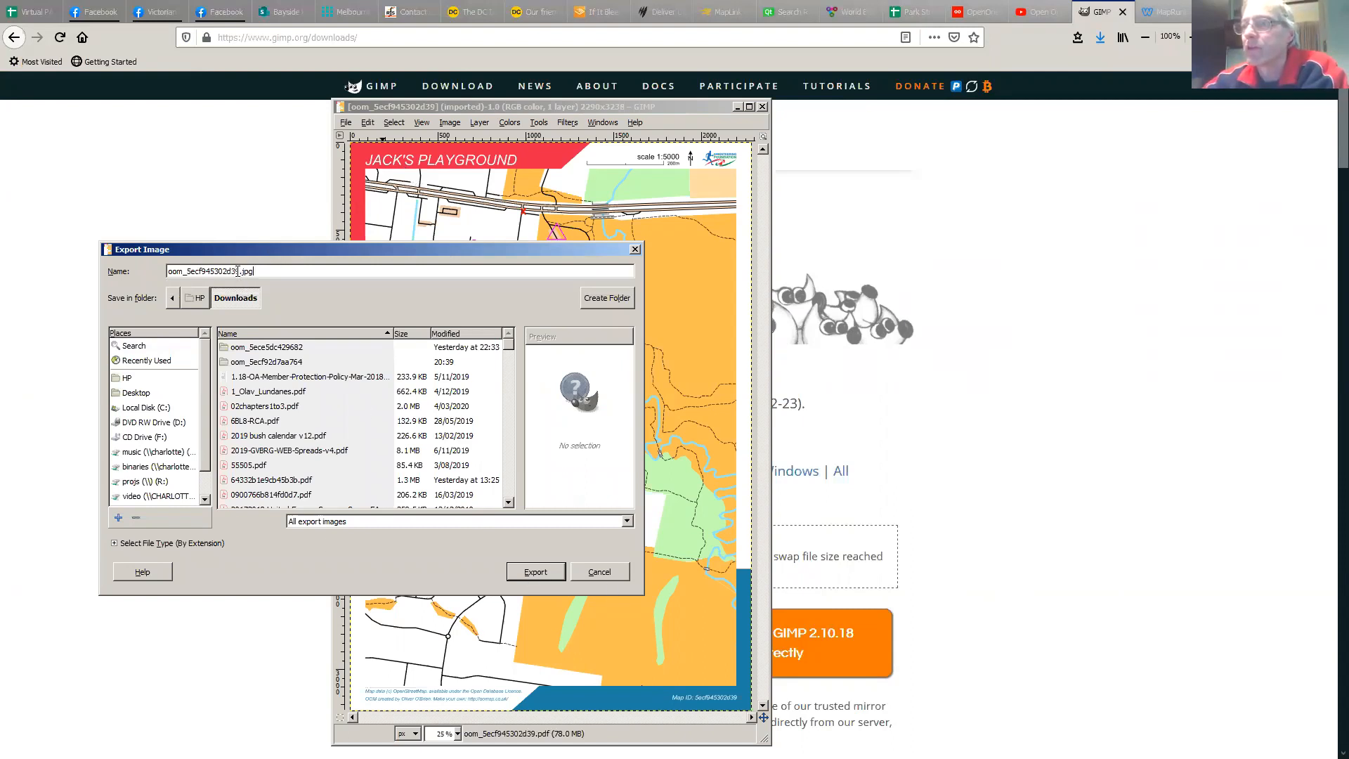
pyautogui.moveTo(239, 273); pyautogui.dragTo(142, 268)
pyautogui.write('jack')
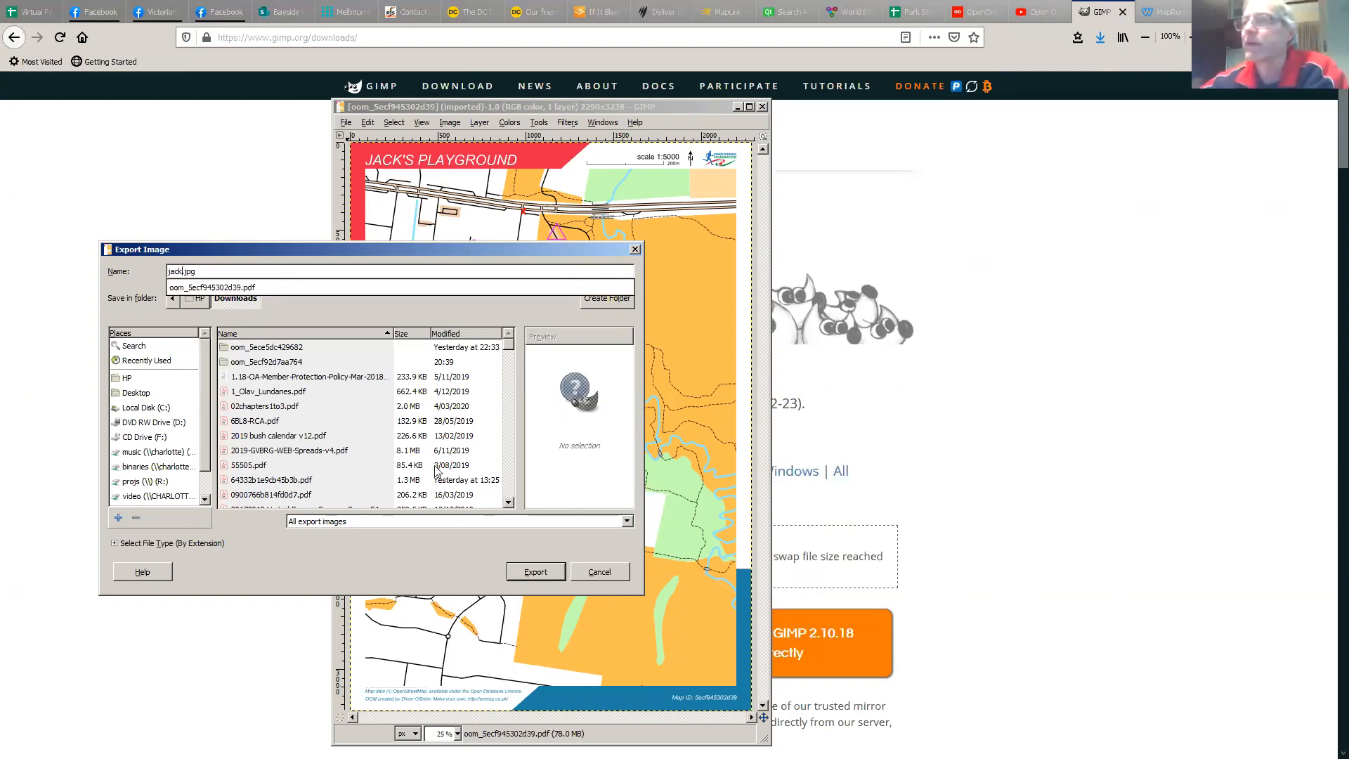
pyautogui.click(203, 387)
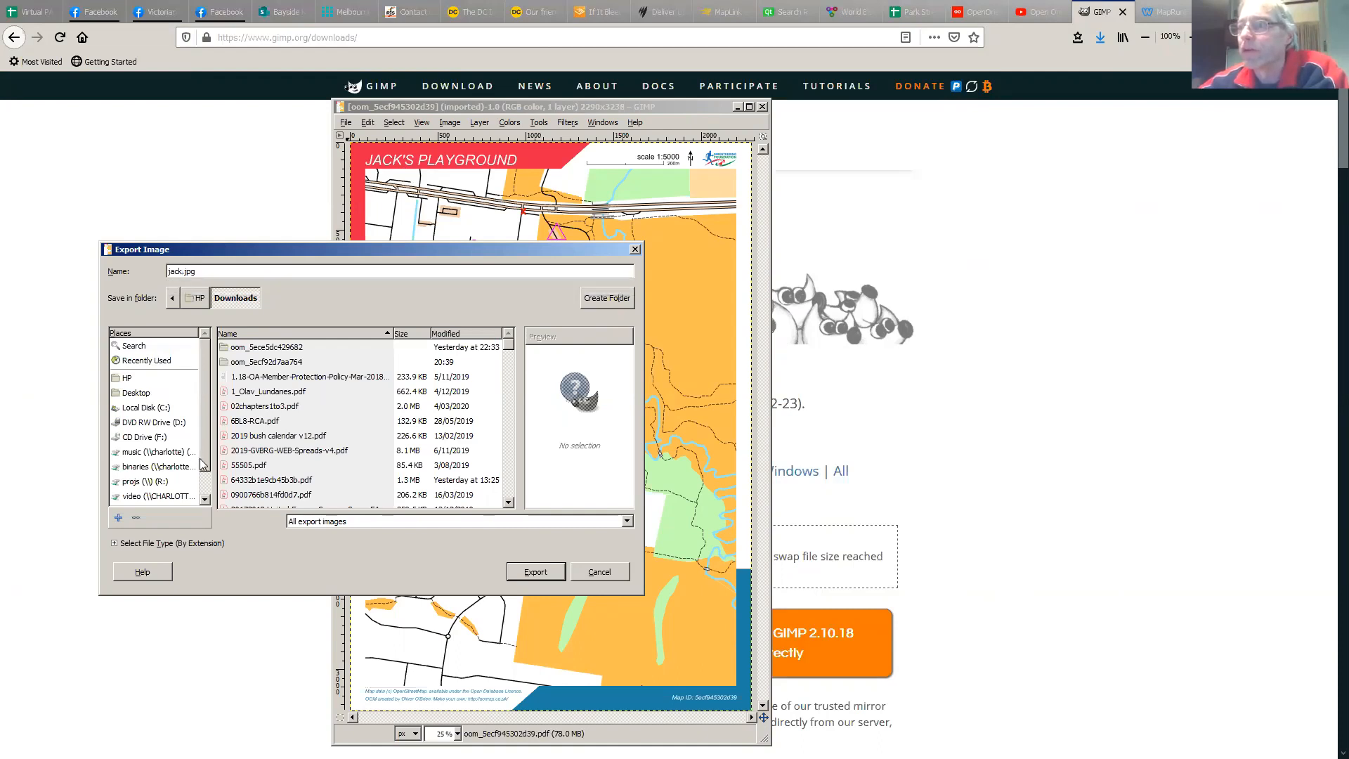
pyautogui.click(538, 573)
pyautogui.click(683, 462)
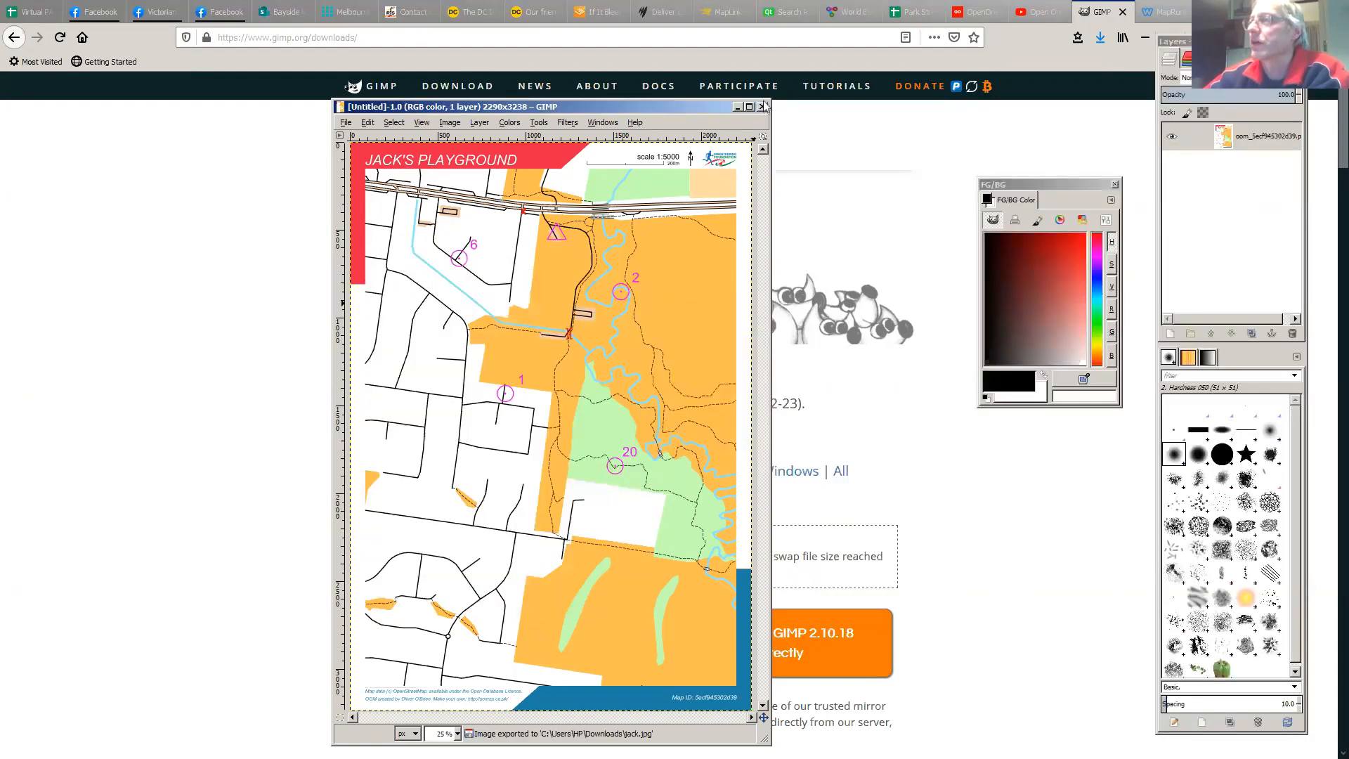
# Close the map image, quit GIMP and switch back to the Downloads folder
pyautogui.click(763, 107)
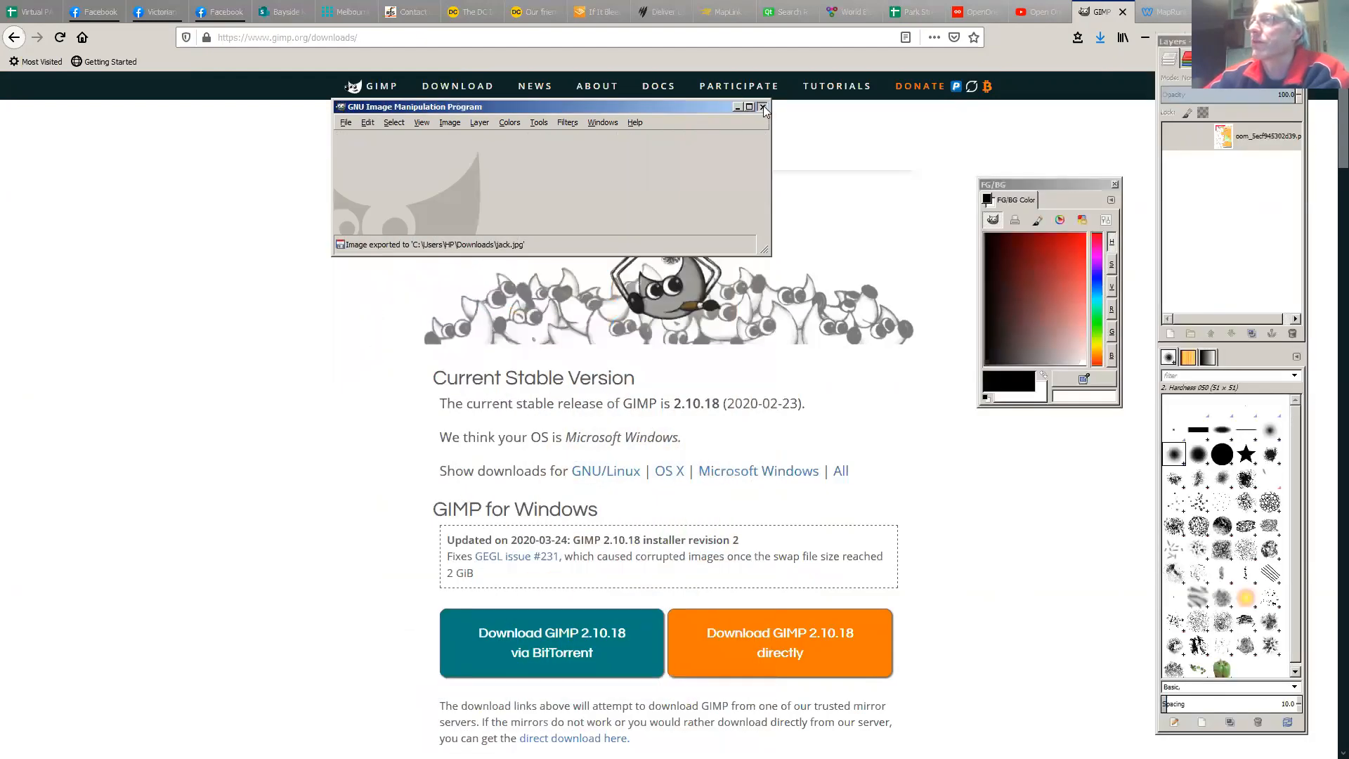
pyautogui.click(763, 105)
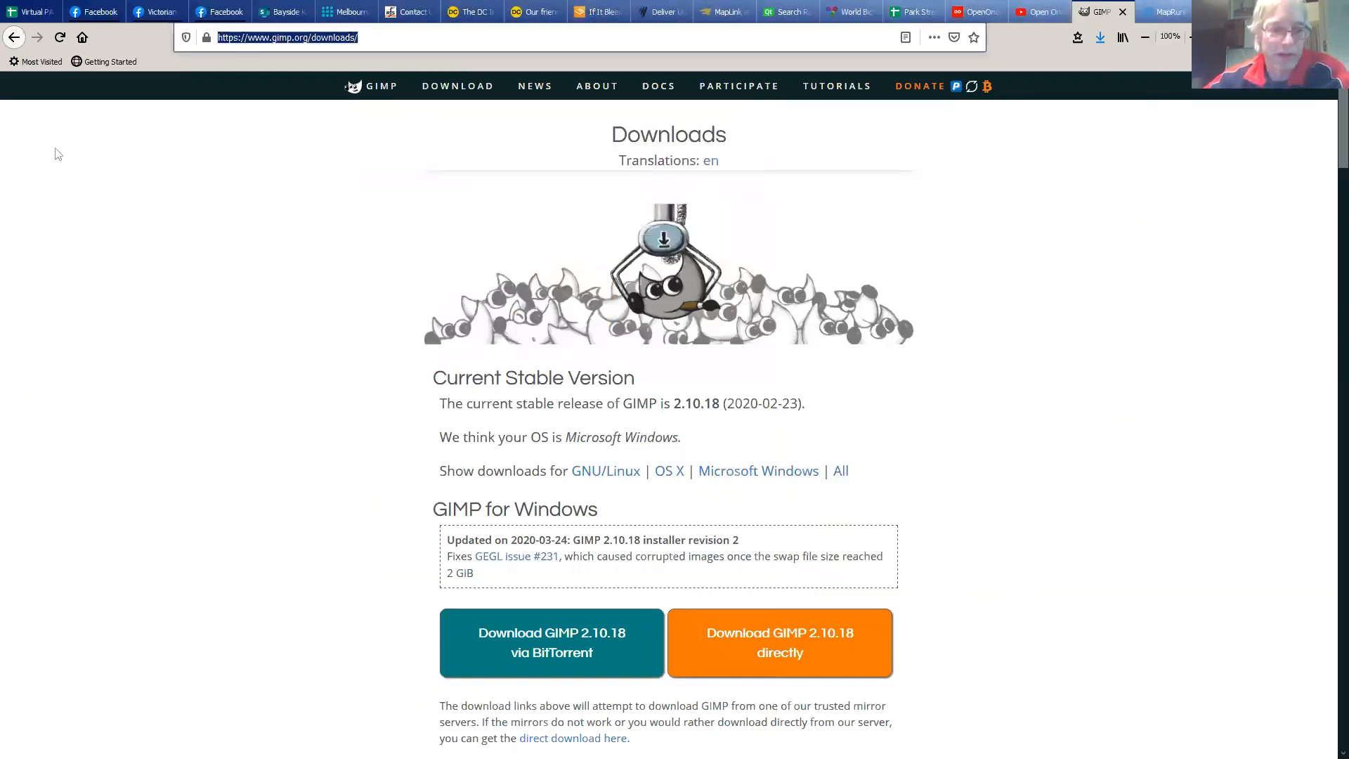
pyautogui.hotkey('alt', 'Tab')
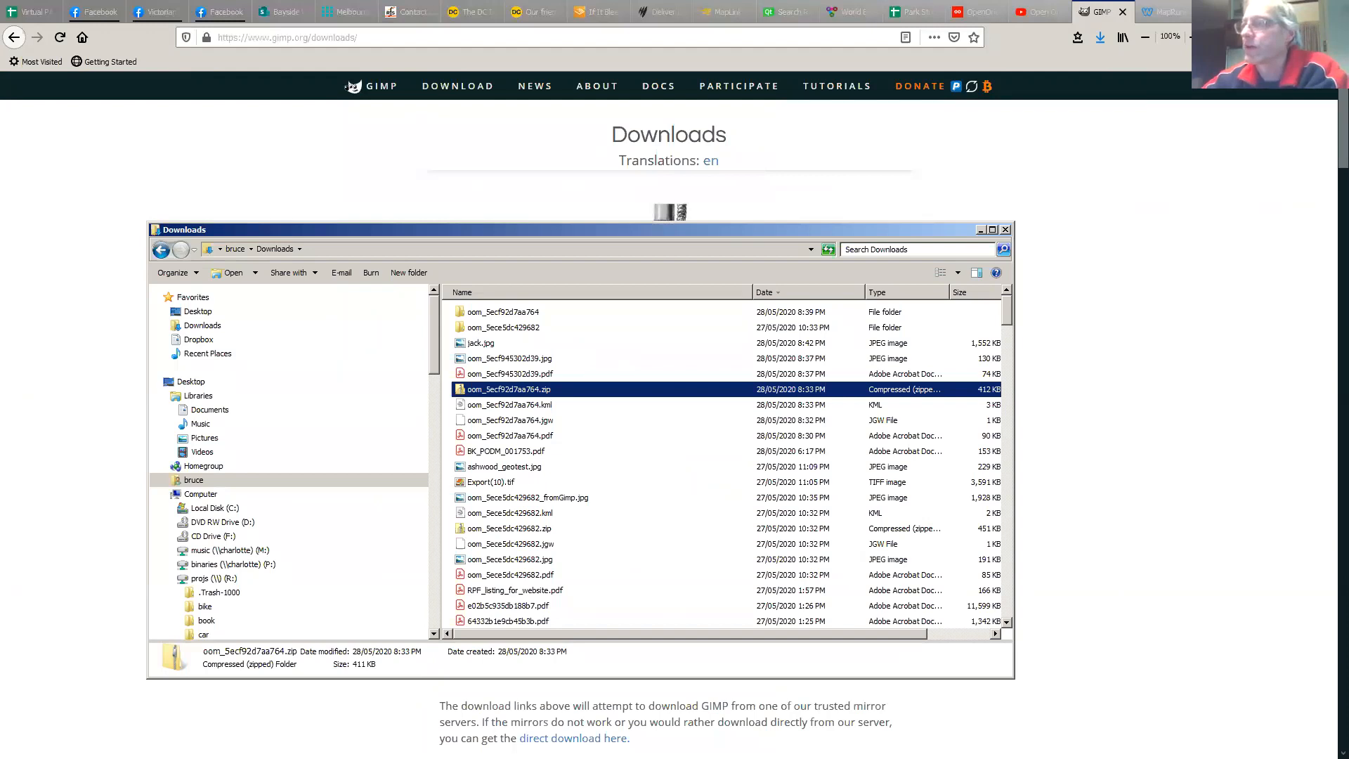
# Check the file details of jack.jpg, view the image in Windows Photo Viewer and close it
pyautogui.click(472, 343)
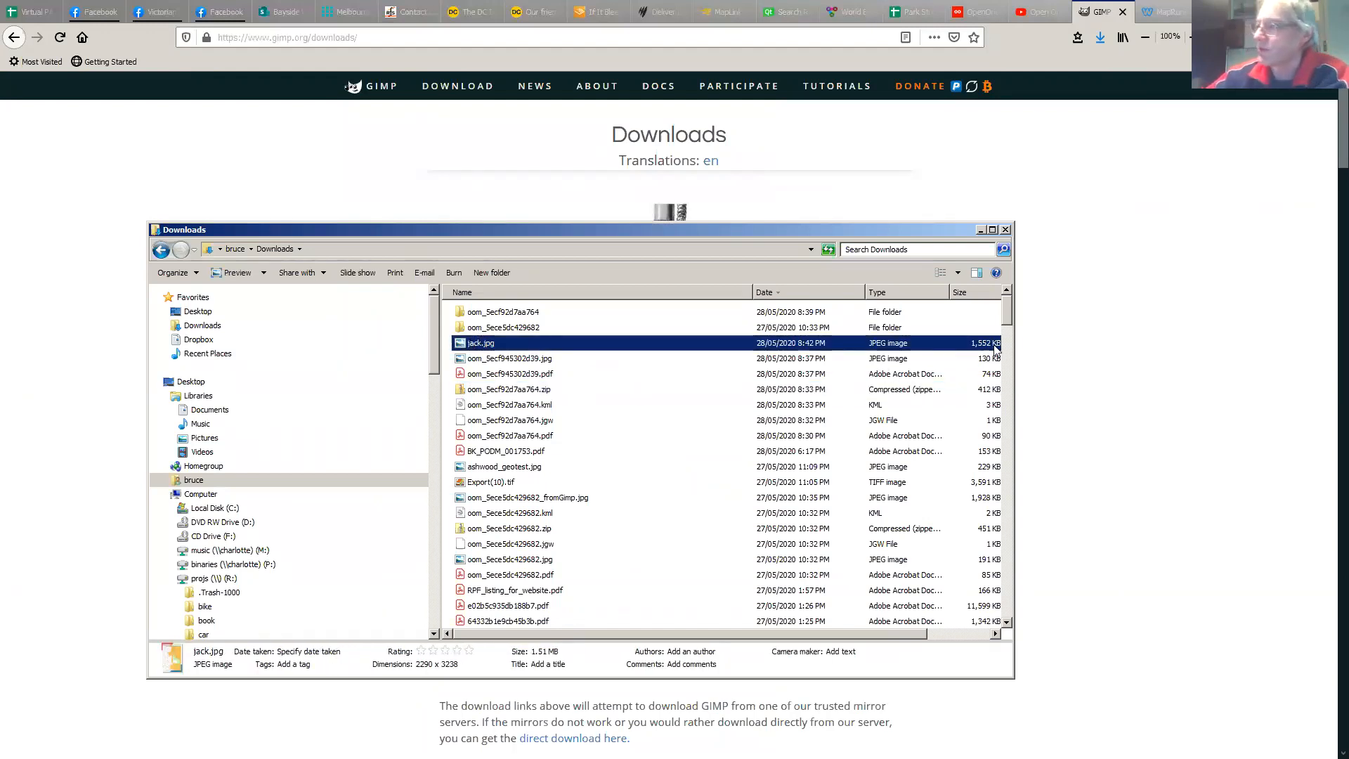
pyautogui.doubleClick(475, 345)
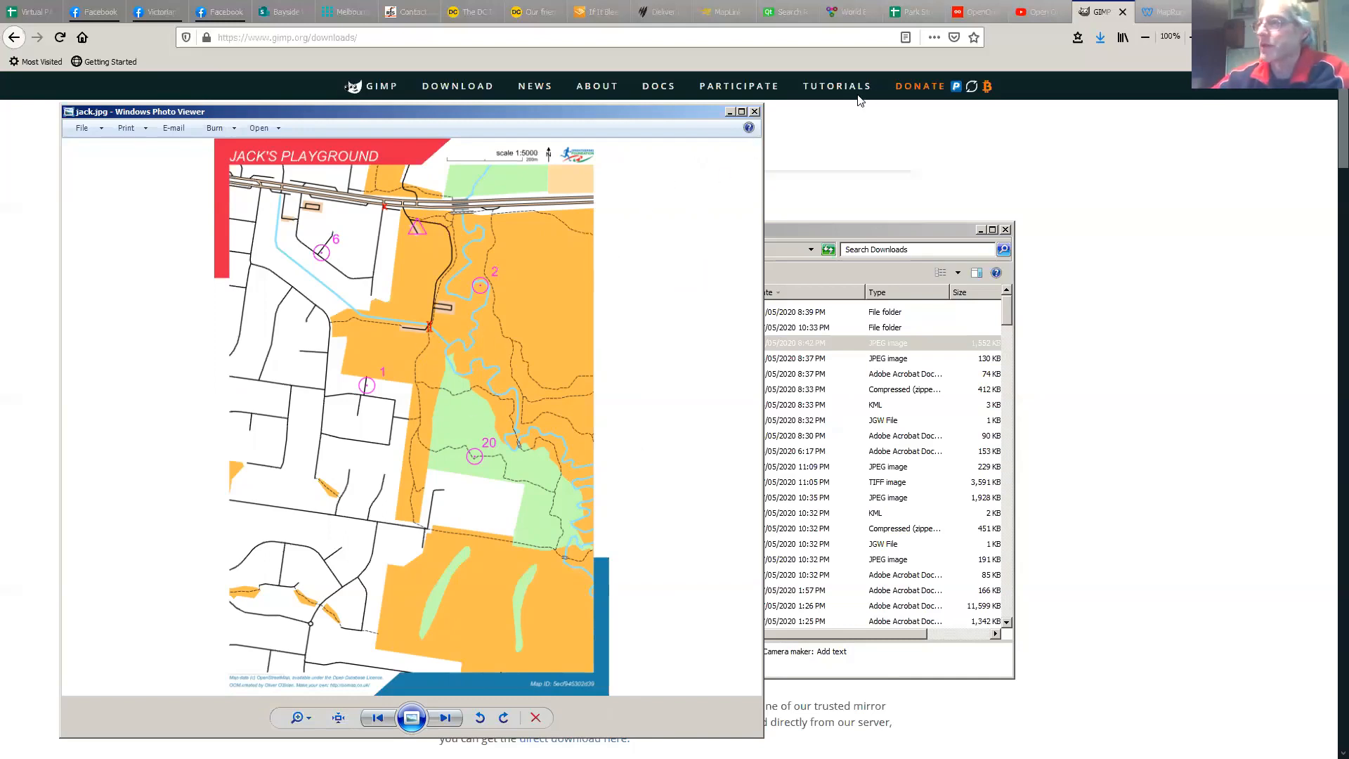
pyautogui.click(754, 111)
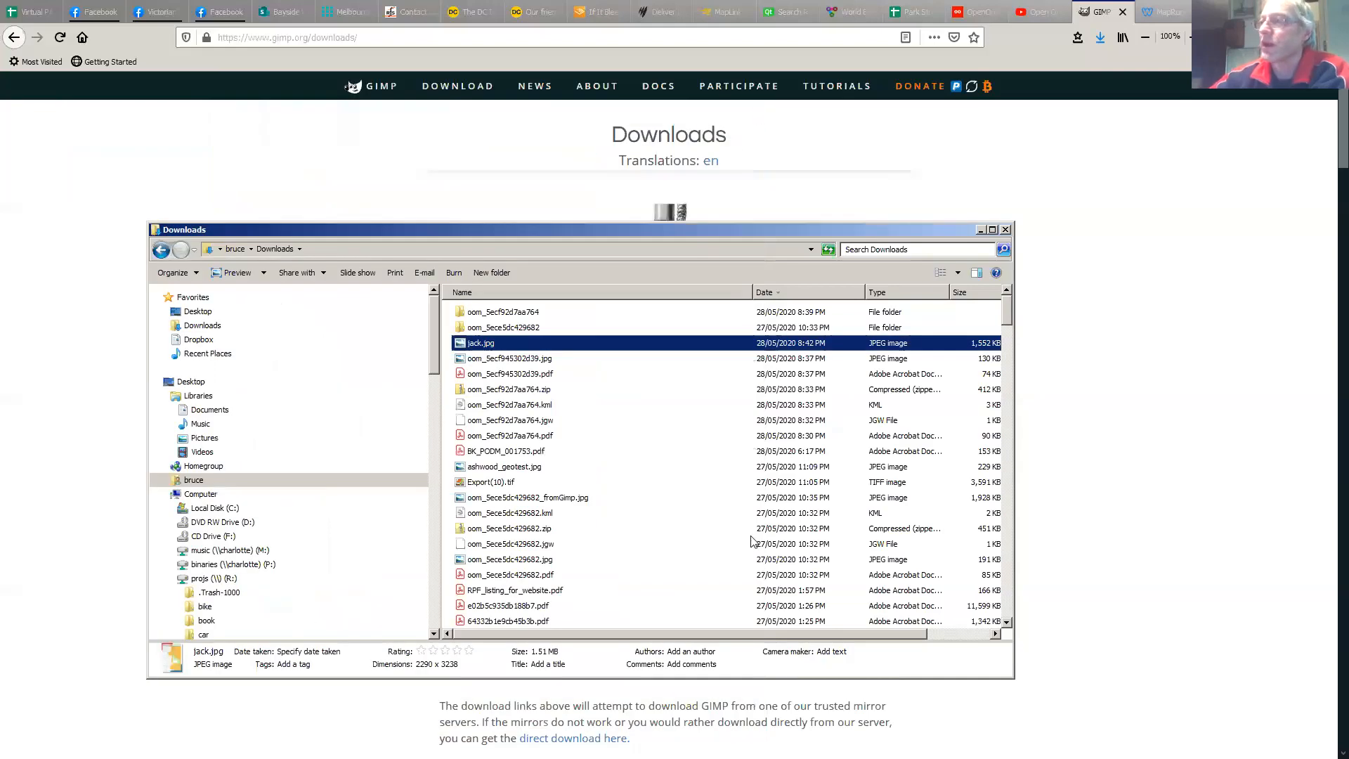
# Compare the names and details of oom_5ecf92d7aa764.jgw and oom_5ecf945302d39.jpg in Downloads
pyautogui.click(534, 422)
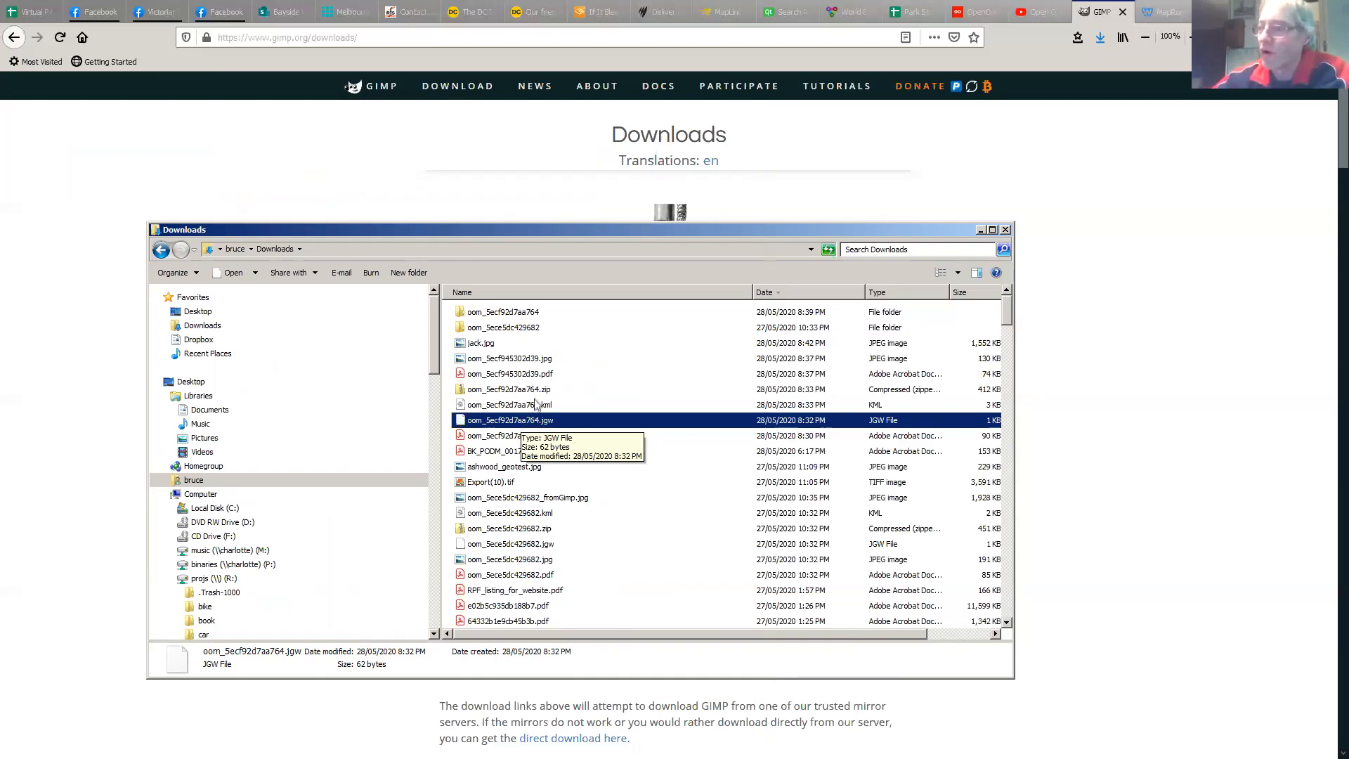
pyautogui.click(530, 360)
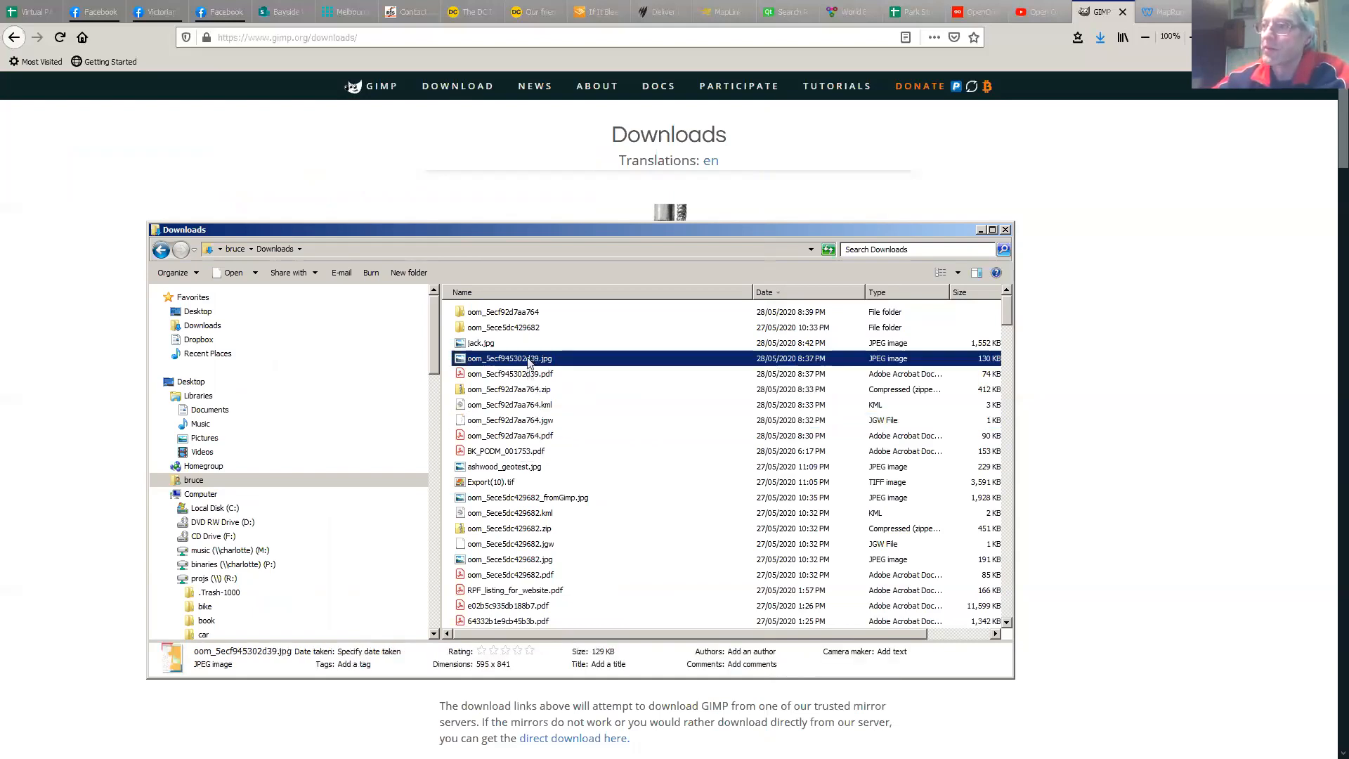
pyautogui.click(515, 421)
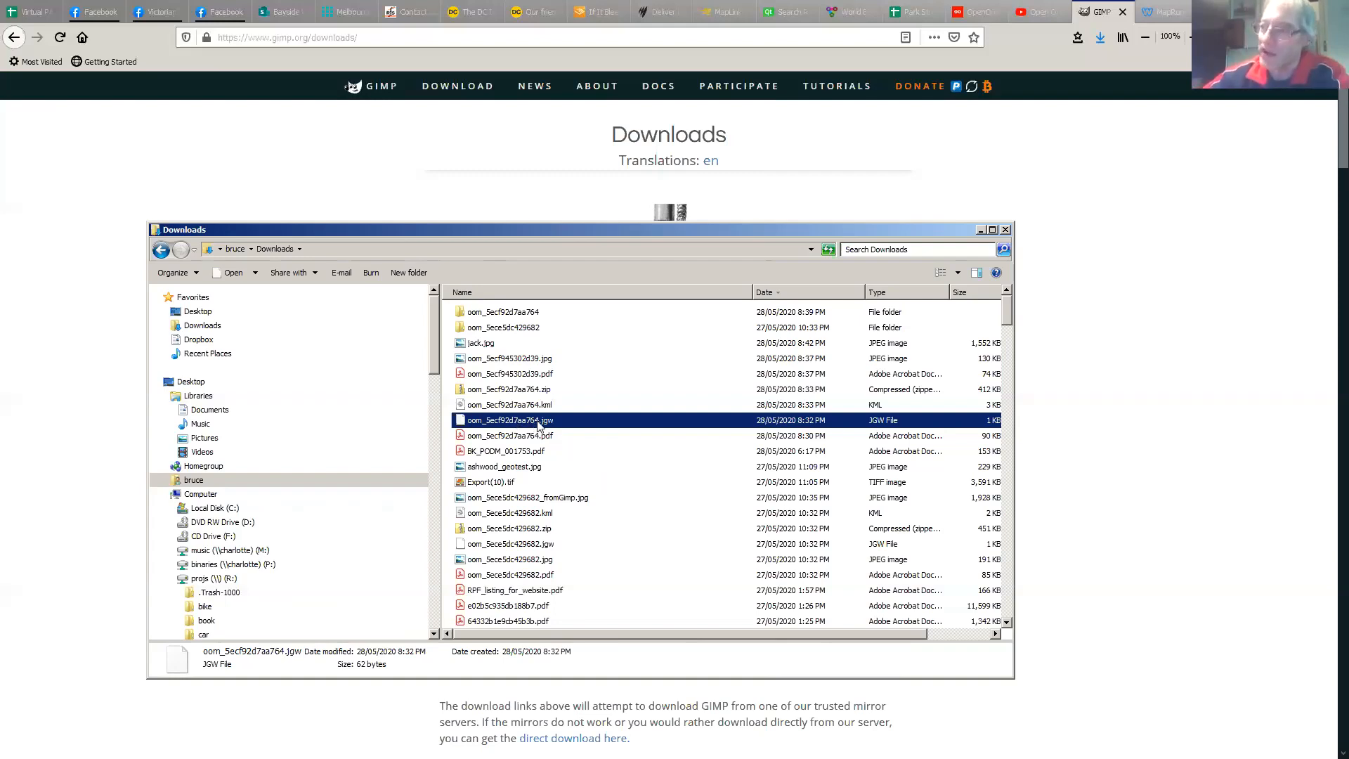
pyautogui.click(520, 359)
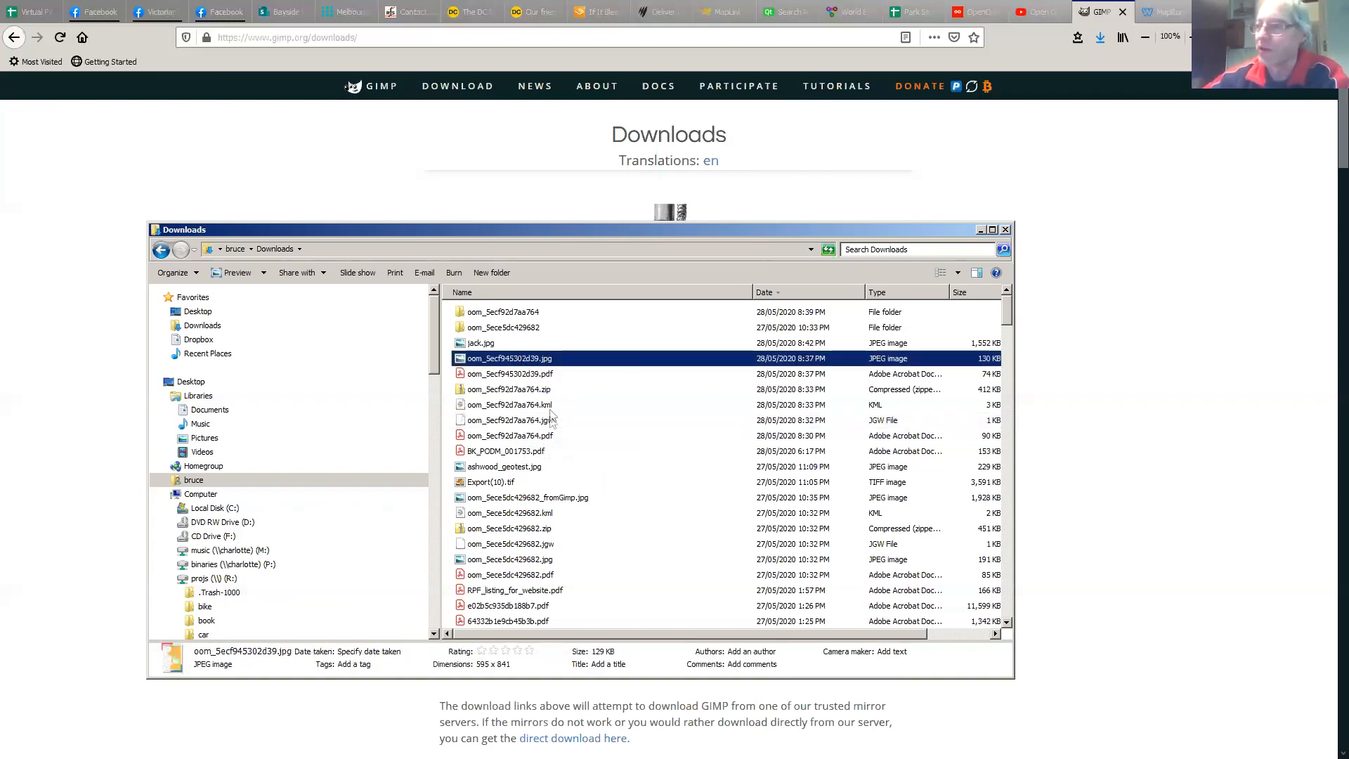
pyautogui.click(525, 422)
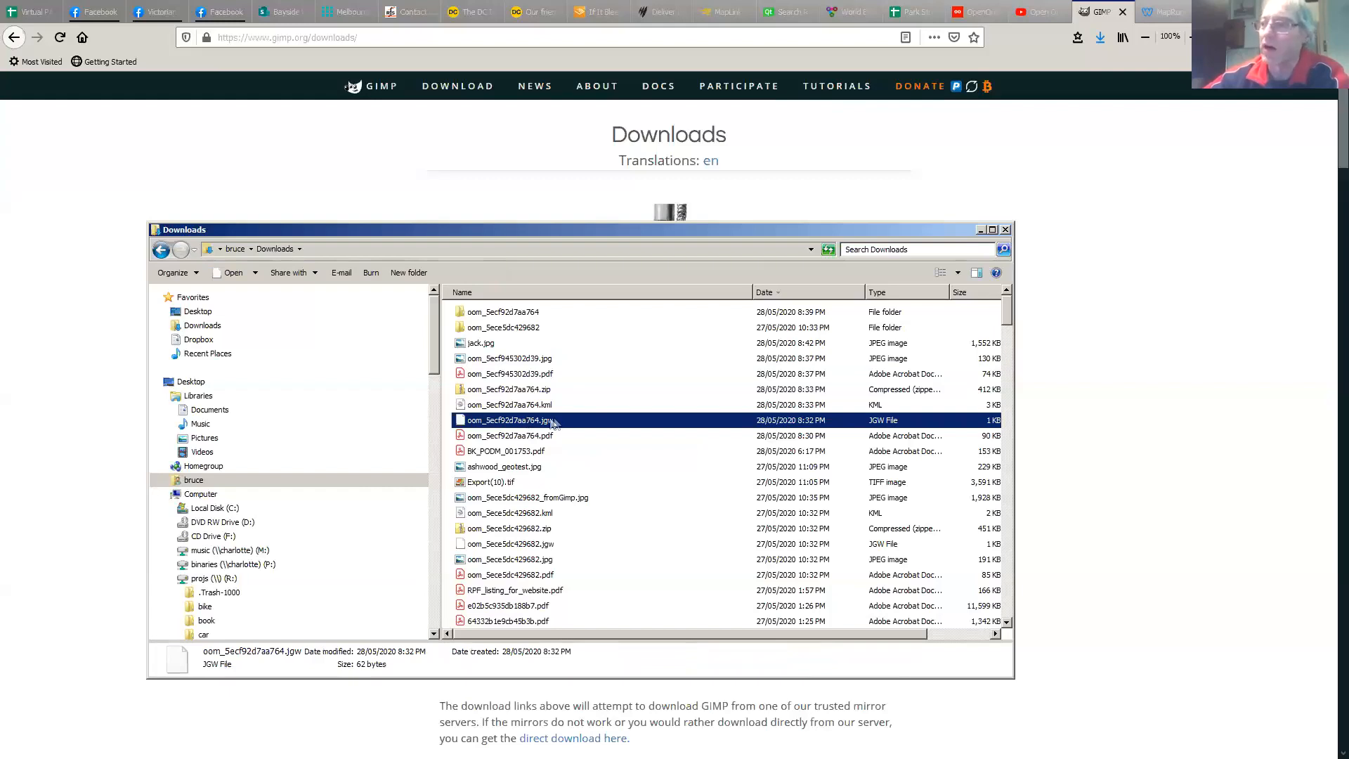
pyautogui.click(538, 360)
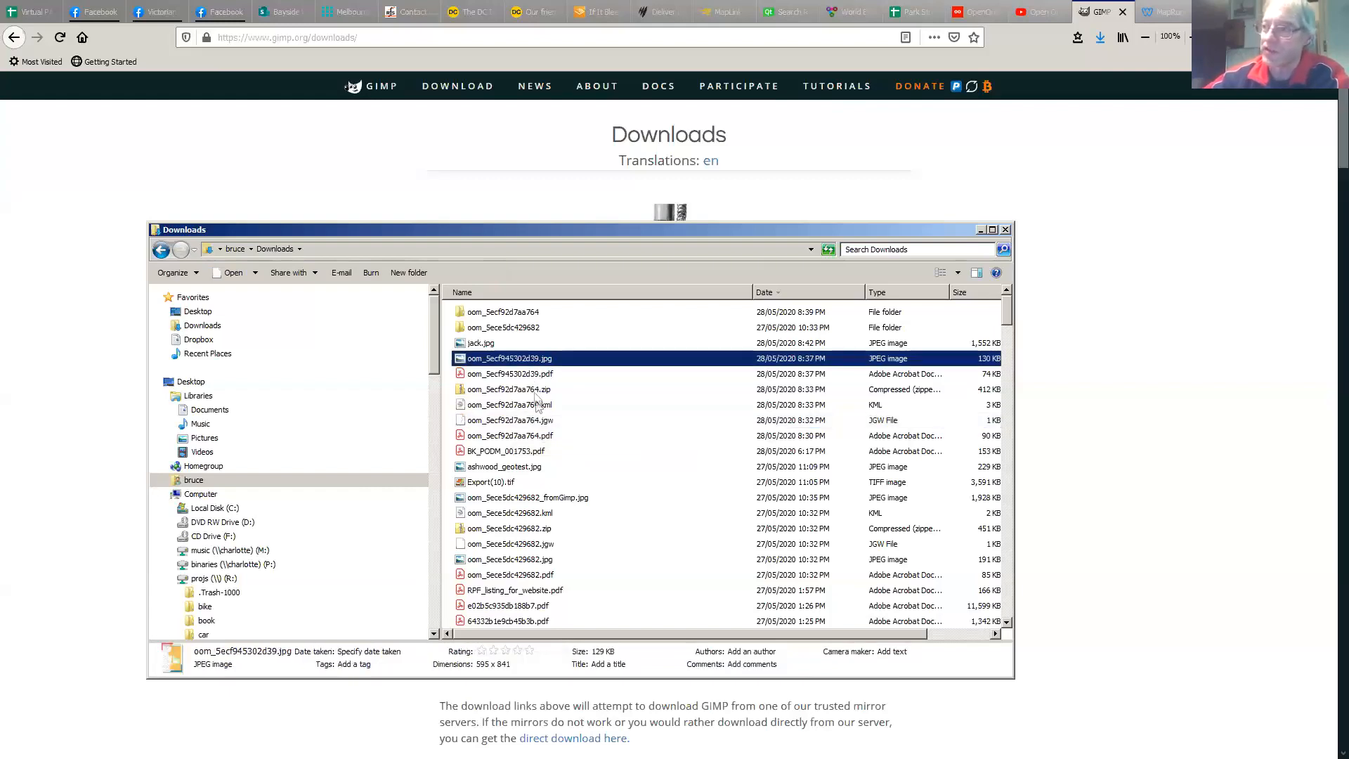
pyautogui.click(538, 422)
pyautogui.click(526, 360)
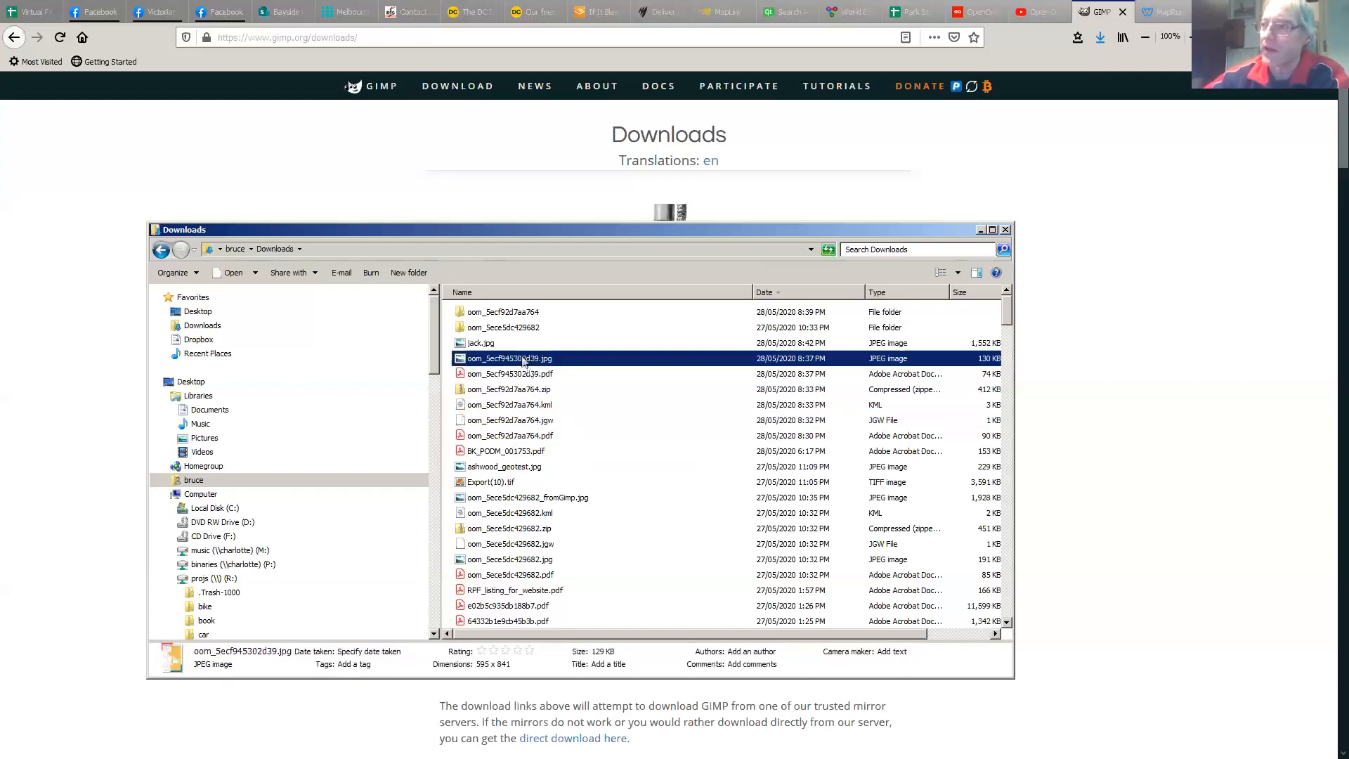
pyautogui.click(548, 420)
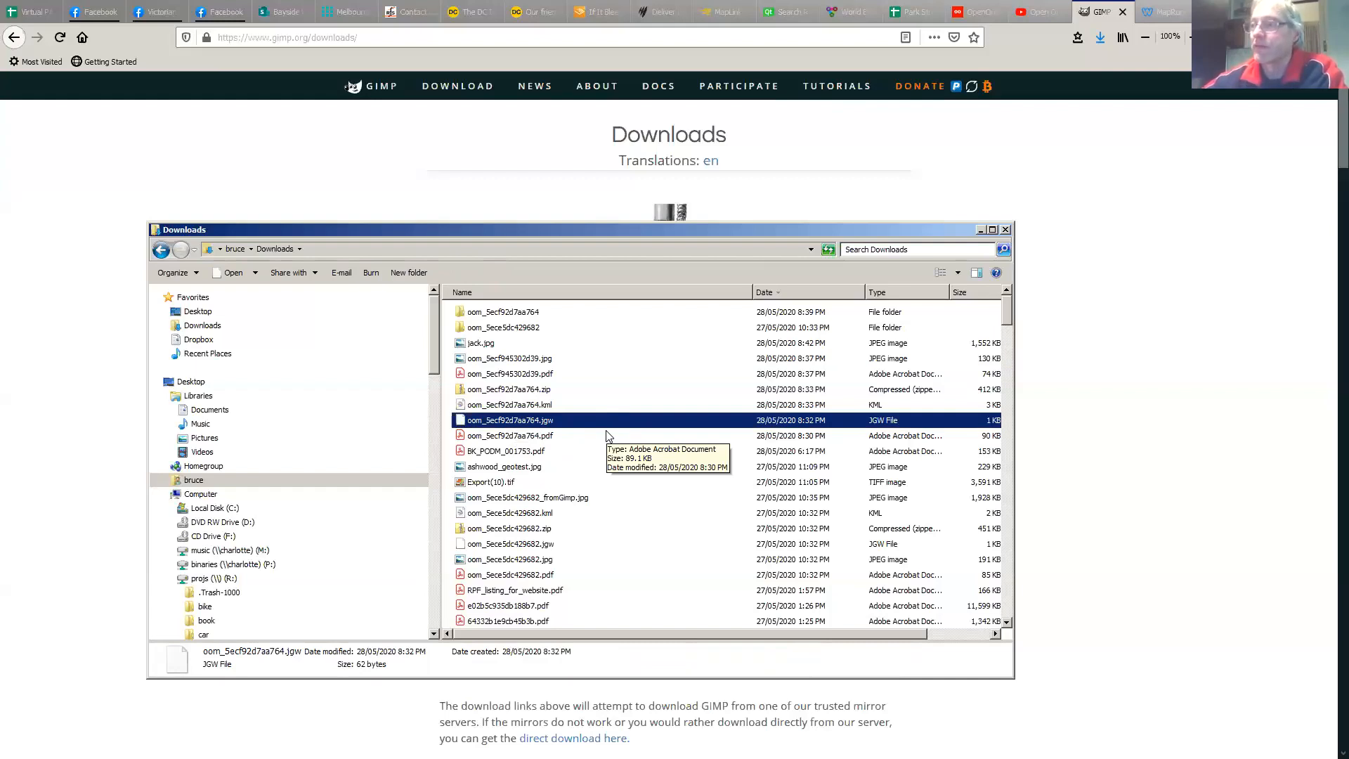
# Open oom_5ecf92d7aa764.kml in Vim and enlarge the editor window to read the full placemark lines
pyautogui.click(532, 406)
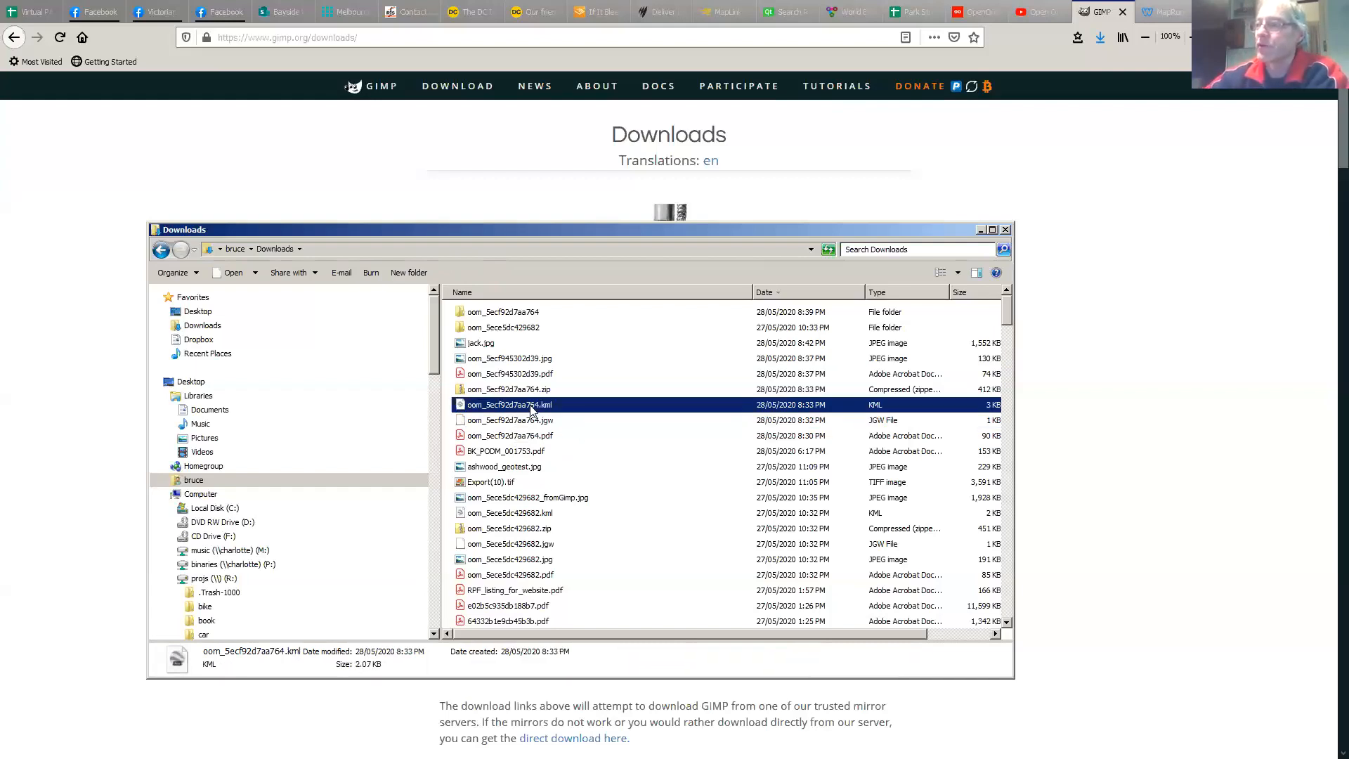
pyautogui.rightClick(524, 411)
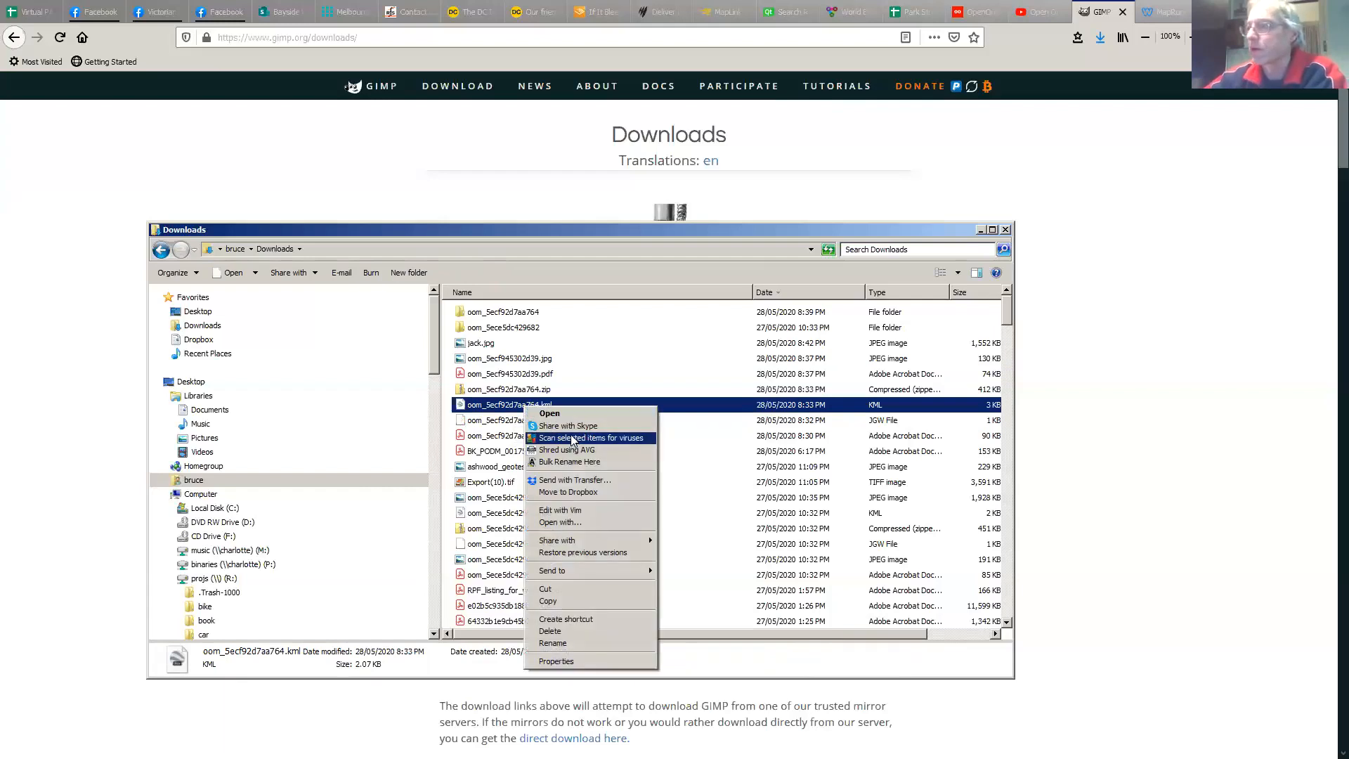
pyautogui.click(571, 511)
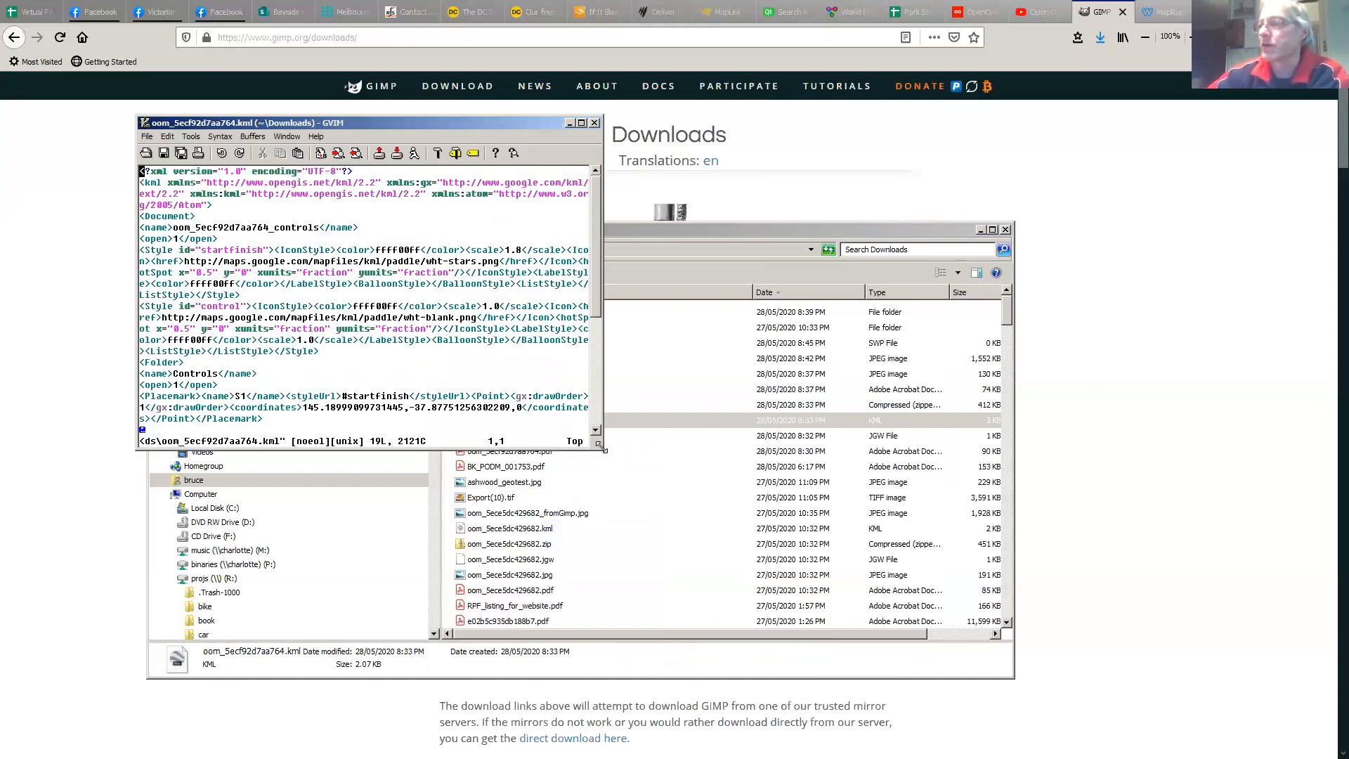
pyautogui.moveTo(603, 448); pyautogui.dragTo(833, 685)
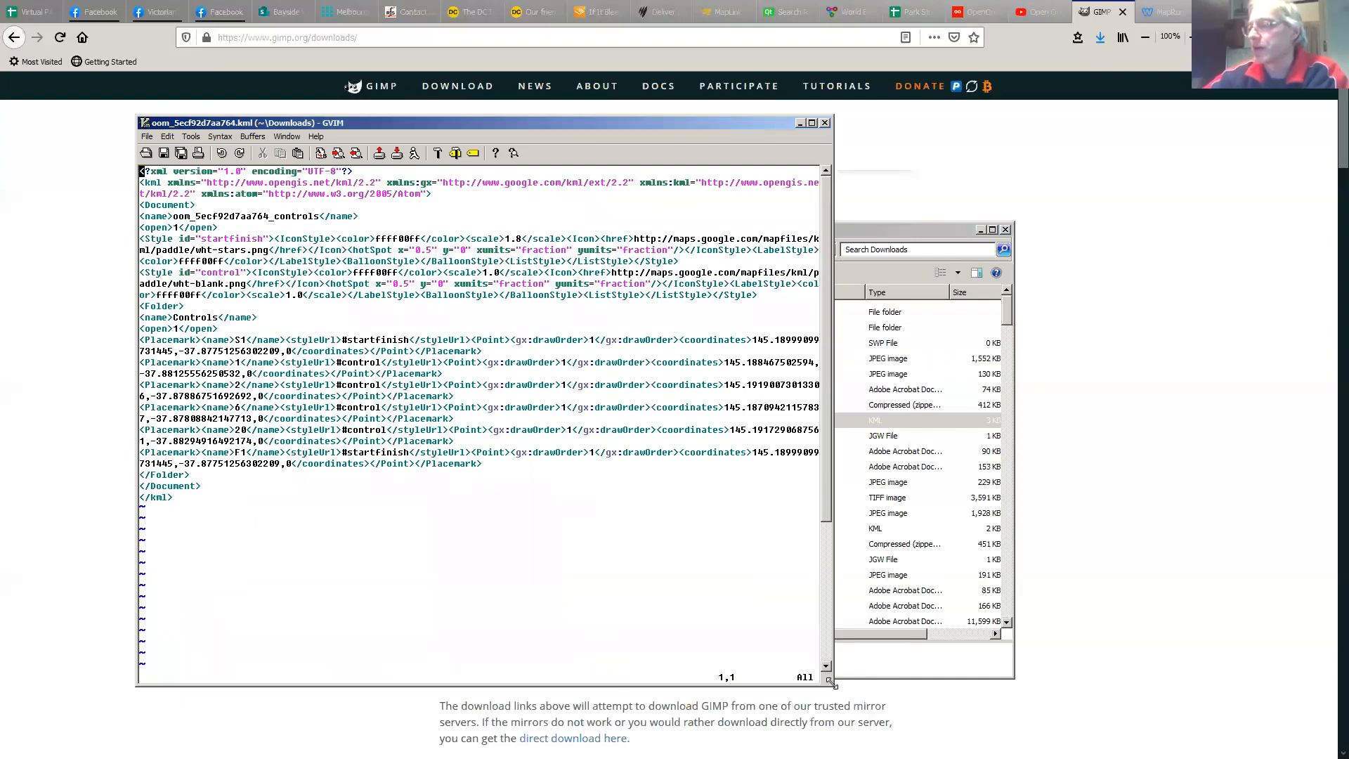
pyautogui.moveTo(833, 684); pyautogui.dragTo(1114, 730)
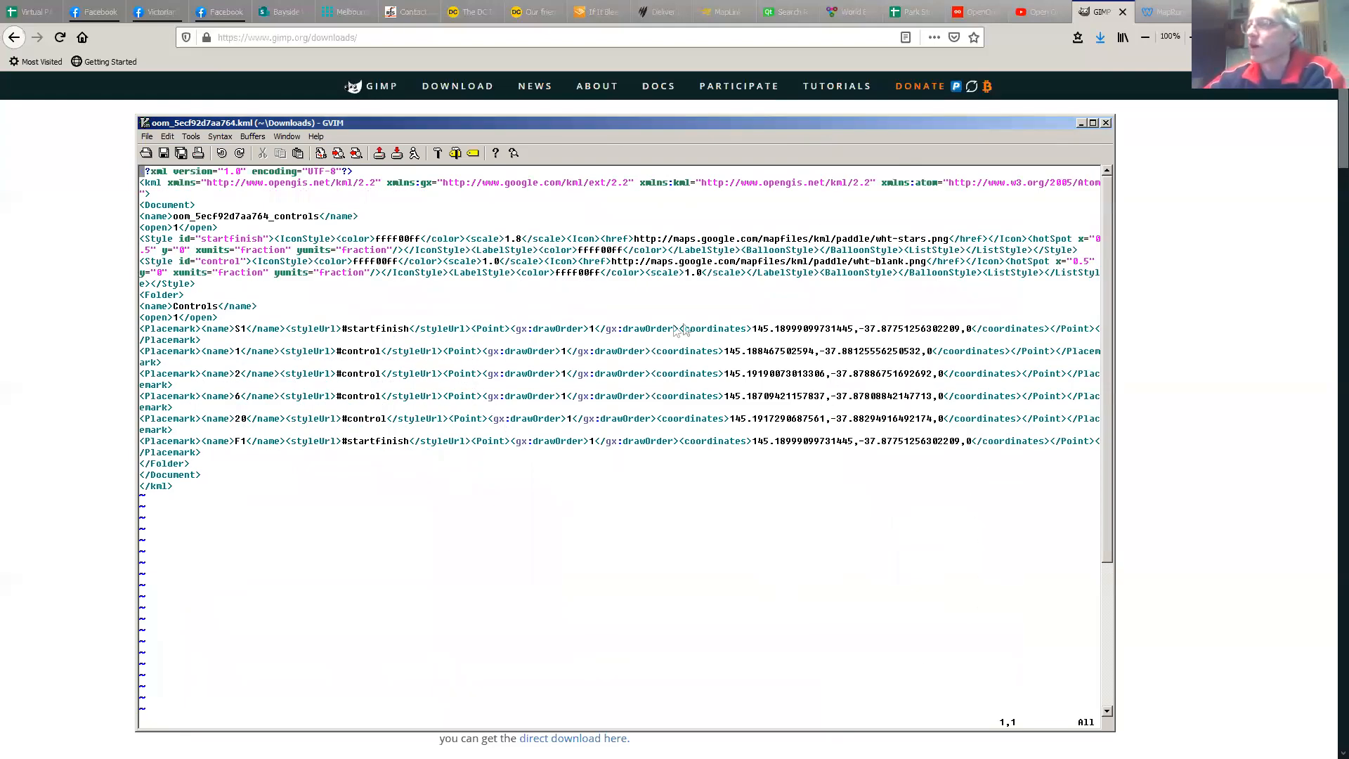
# Examine the coordinates of the S1 start placemark in the KML code and close the editor
pyautogui.click(816, 328)
pyautogui.press('Up')
pyautogui.click(908, 331)
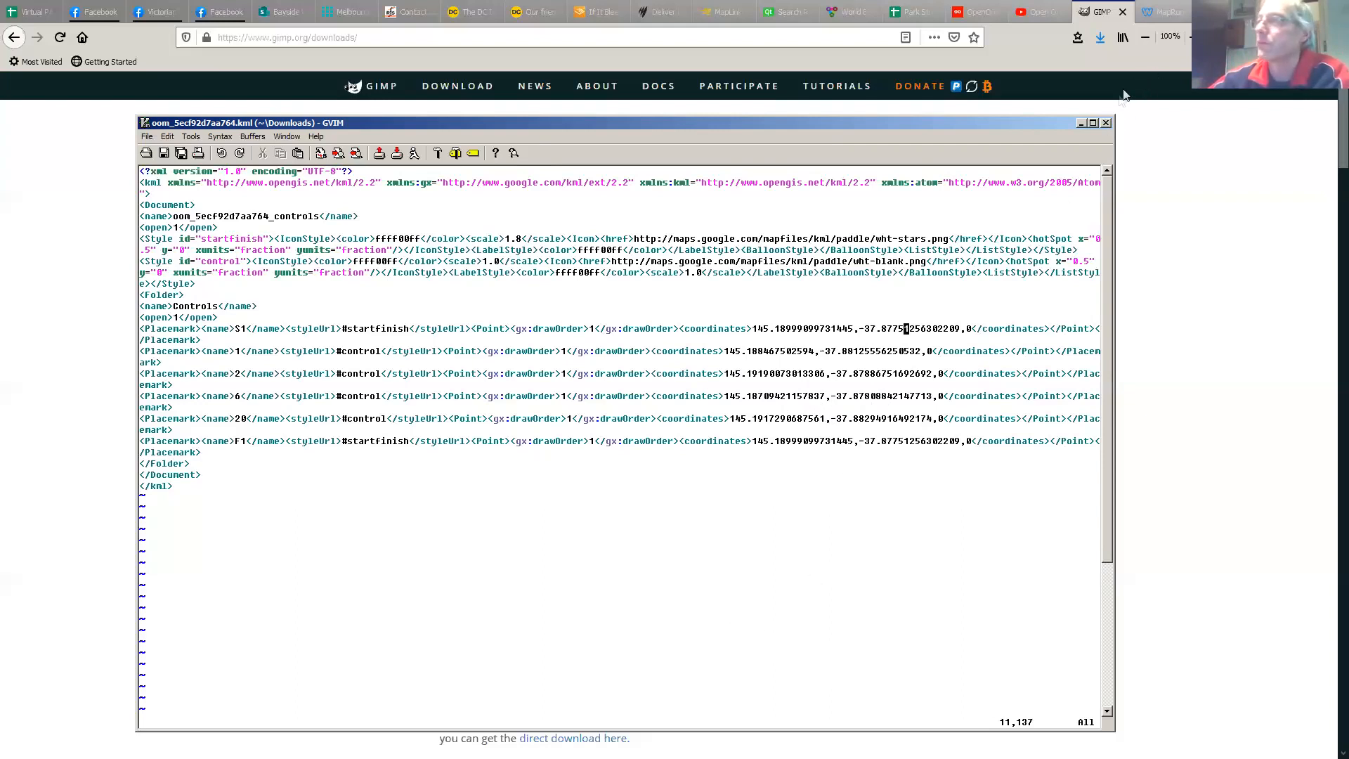
pyautogui.click(1107, 123)
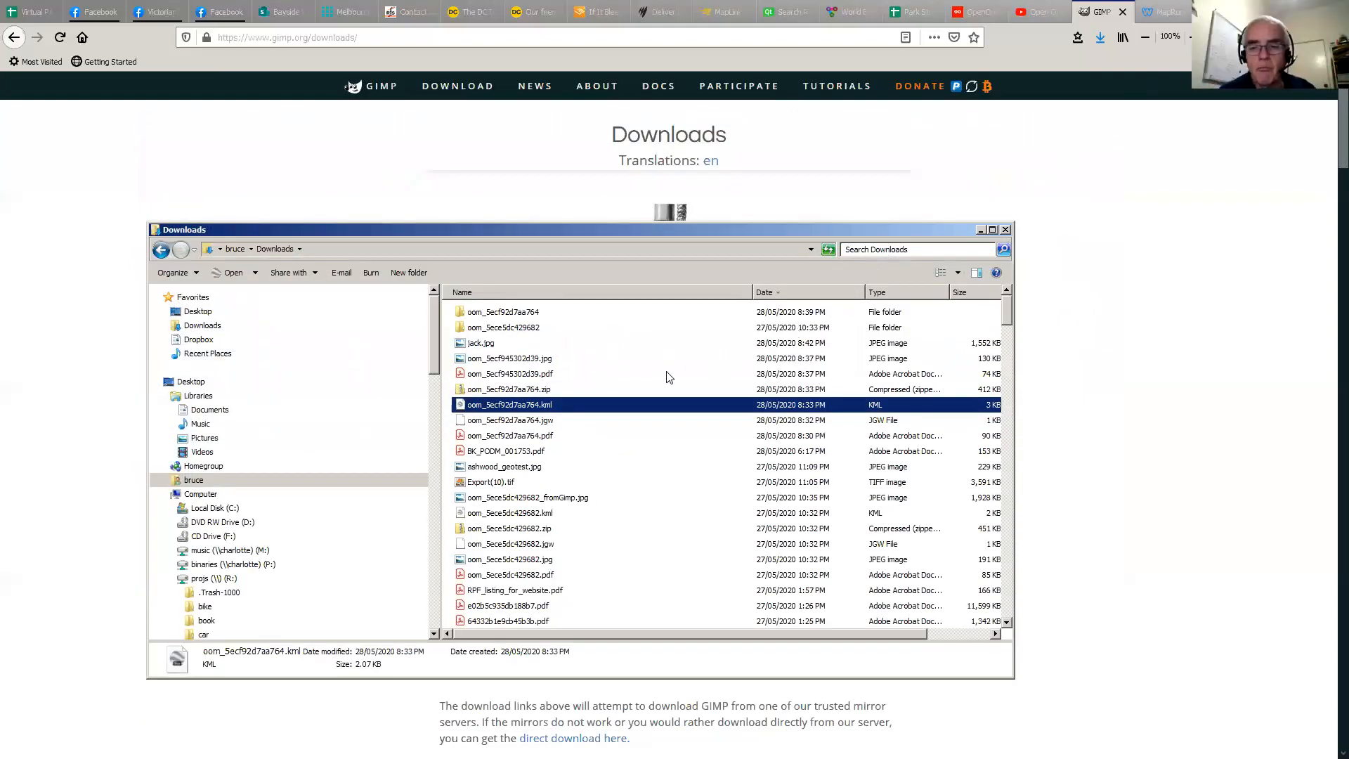
# Rename oom_5ecf92d7aa764.zip to oom_5ecf92d7aa764.kmz and accept the extension change
pyautogui.click(548, 390)
pyautogui.press('F2')
pyautogui.click(562, 390)
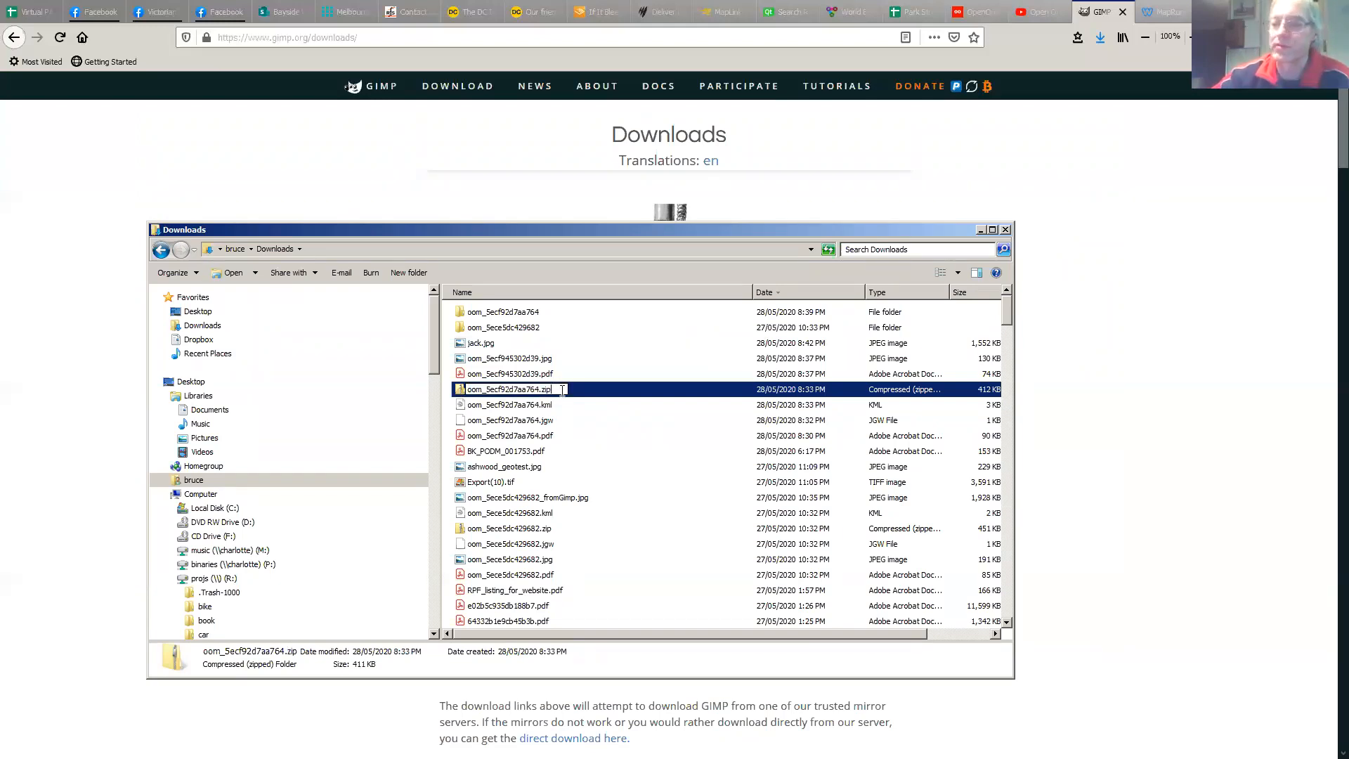
pyautogui.press('BackSpace')
pyautogui.press('BackSpace')
pyautogui.press('BackSpace')
pyautogui.write('kmz')
pyautogui.press('Return')
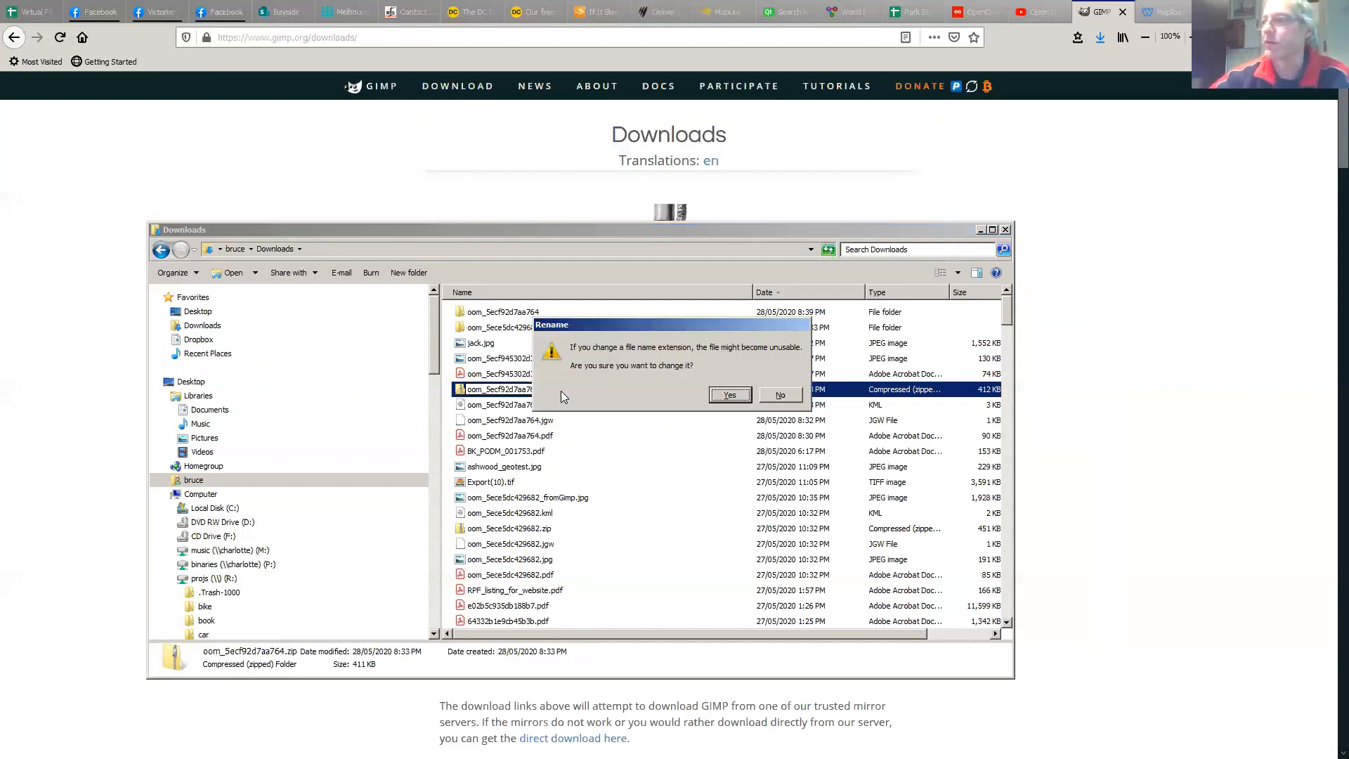
pyautogui.click(731, 399)
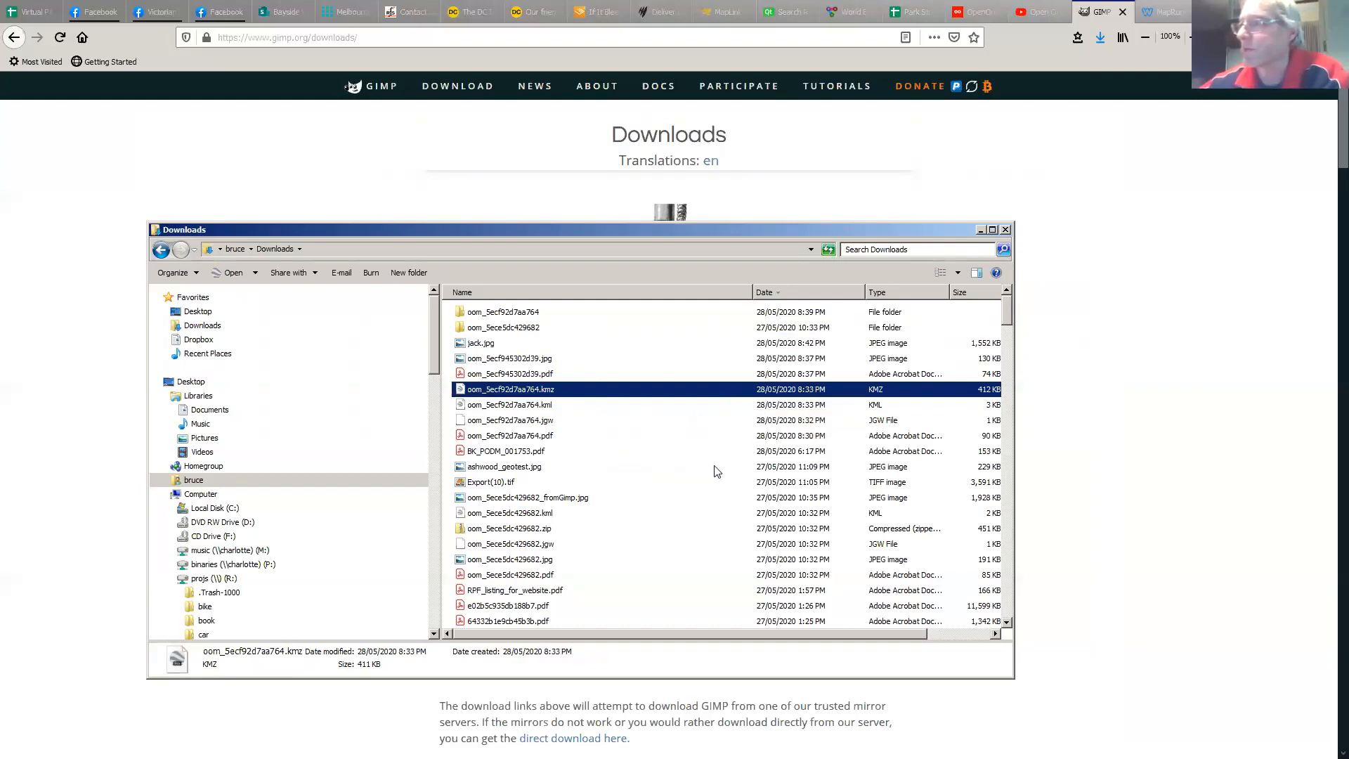
# Open oom_5ecf92d7aa764.kml in Google Earth Pro, view the control placemarks and quit, discarding the temporary places
pyautogui.click(518, 407)
pyautogui.rightClick(518, 409)
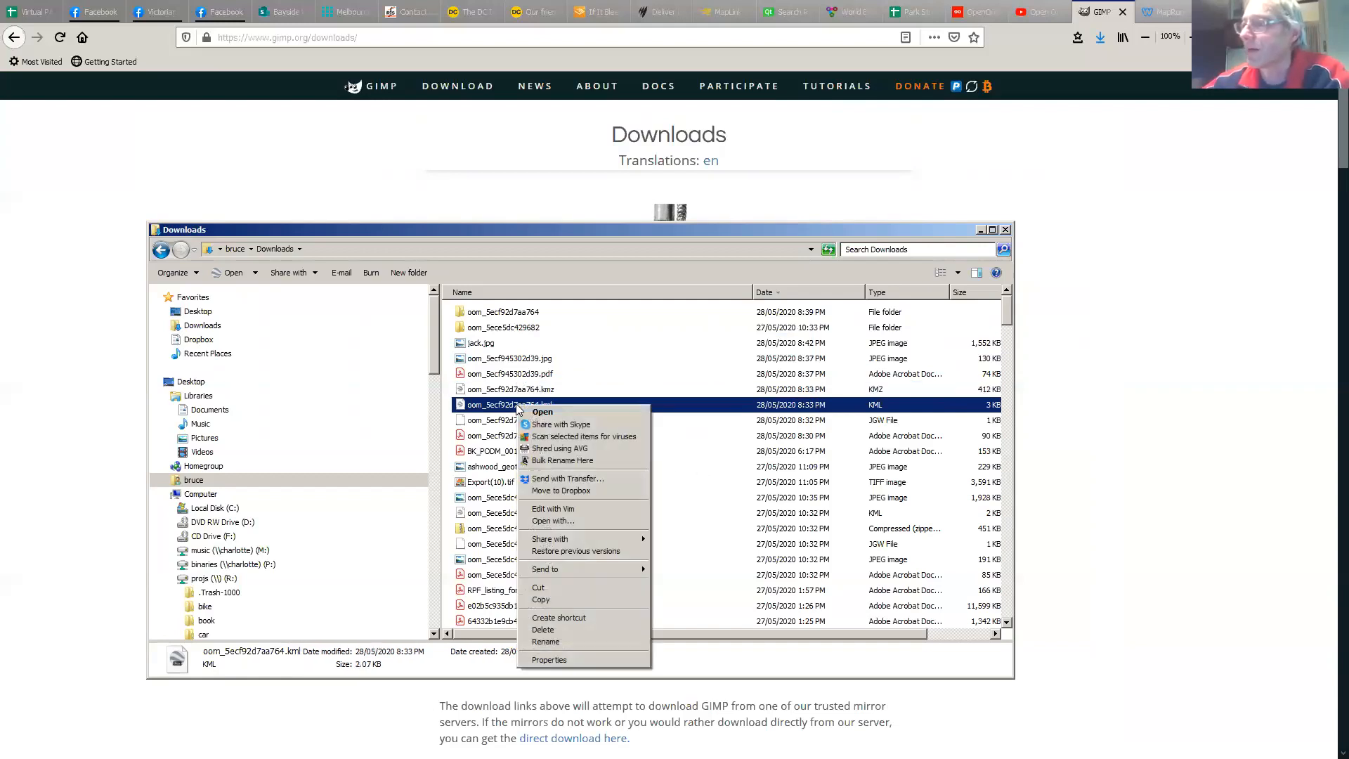
pyautogui.click(575, 437)
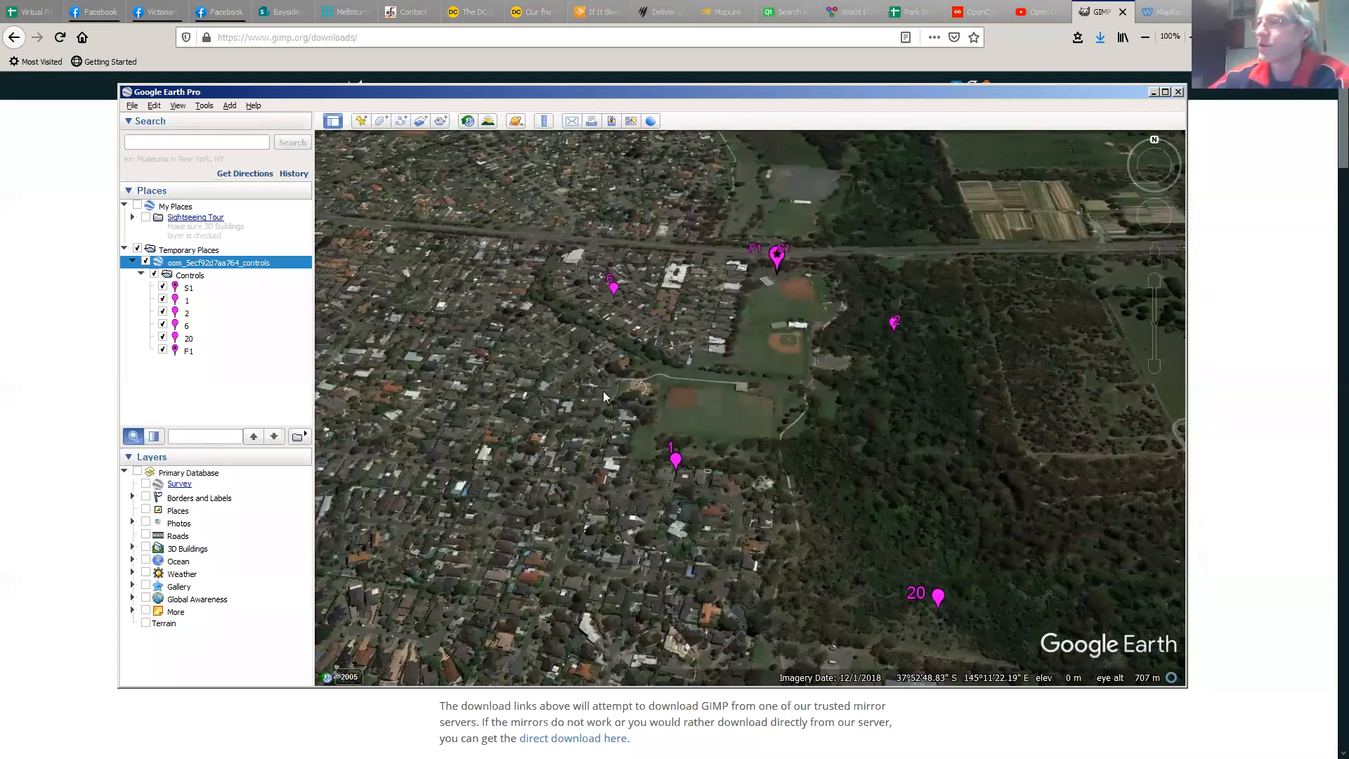
pyautogui.hotkey('alt', 'F4')
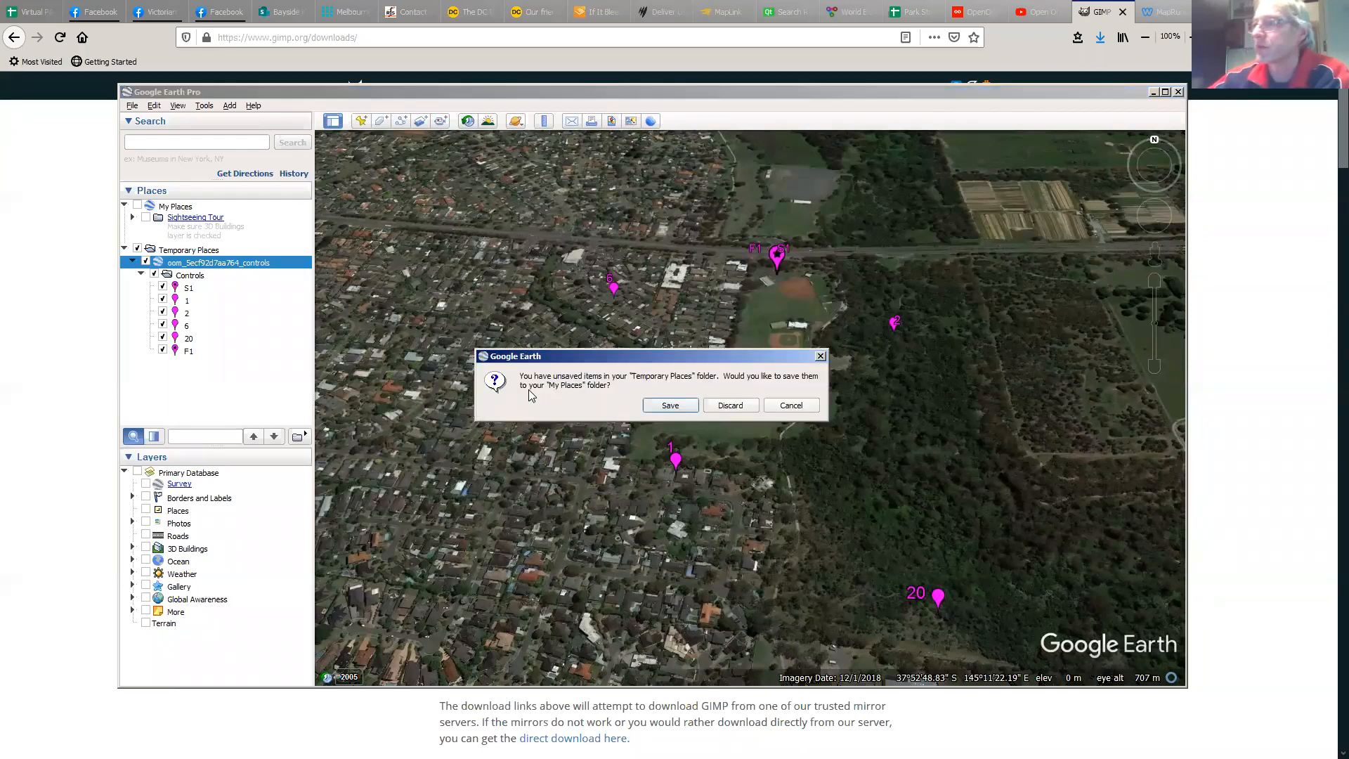
# Open oom_5ecf92d7aa764.kmz in Google Earth Pro to view the Jack's Playground map overlay
pyautogui.rightClick(529, 391)
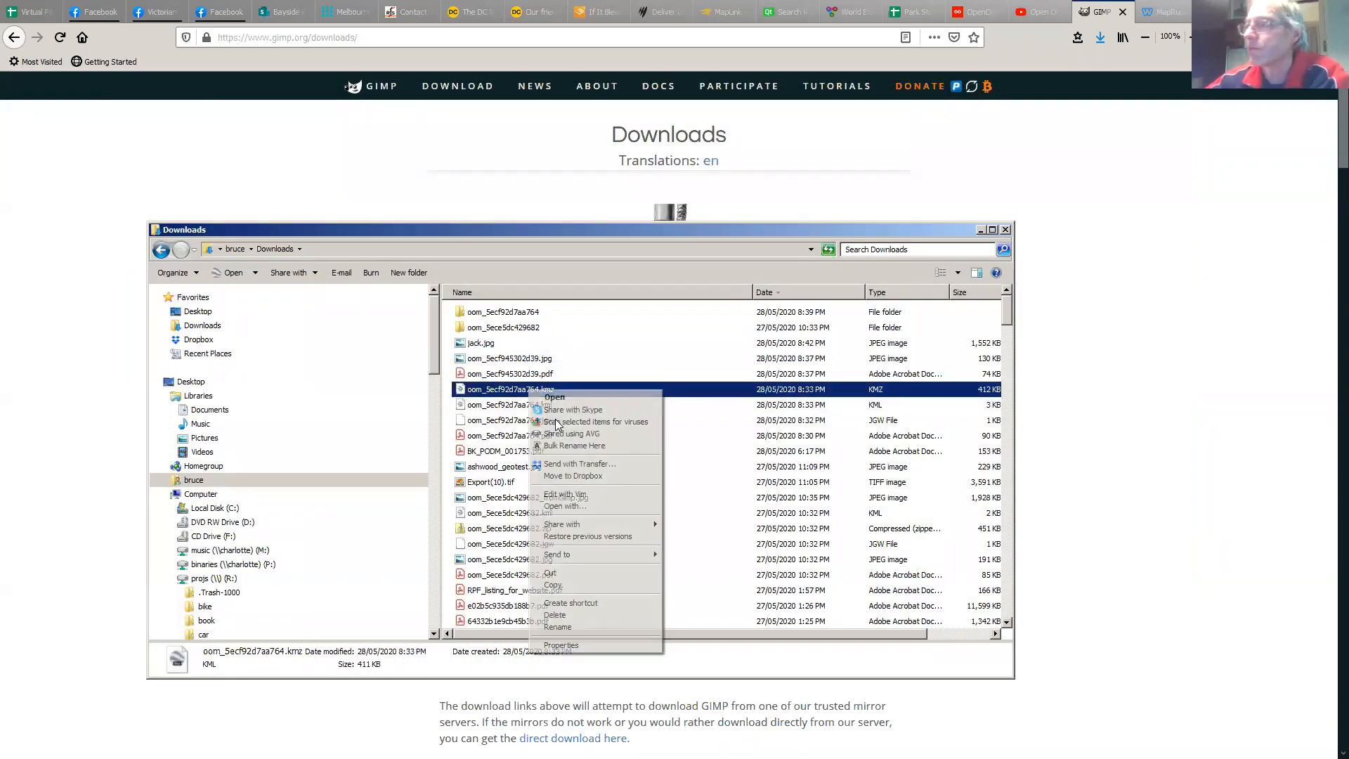
pyautogui.click(565, 507)
pyautogui.doubleClick(528, 311)
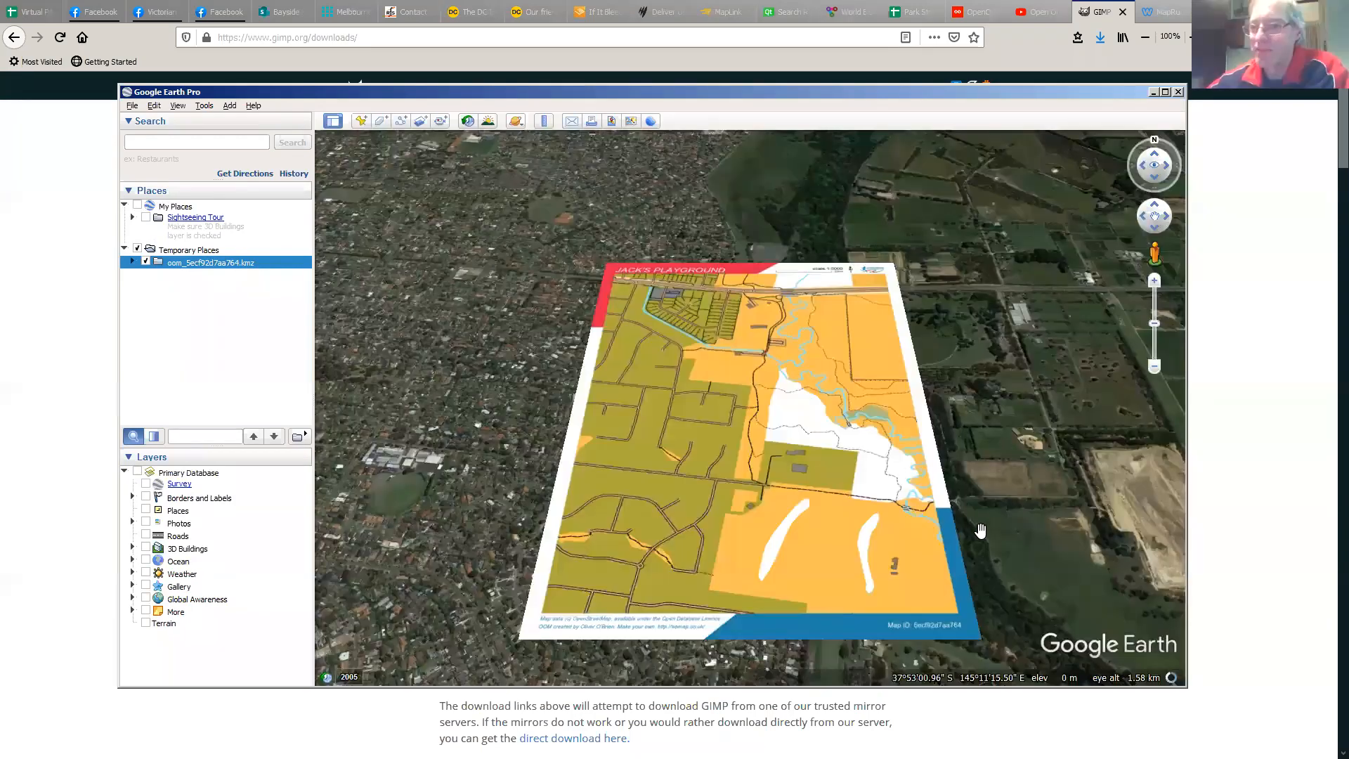
pyautogui.moveTo(518, 468); pyautogui.dragTo(498, 474)
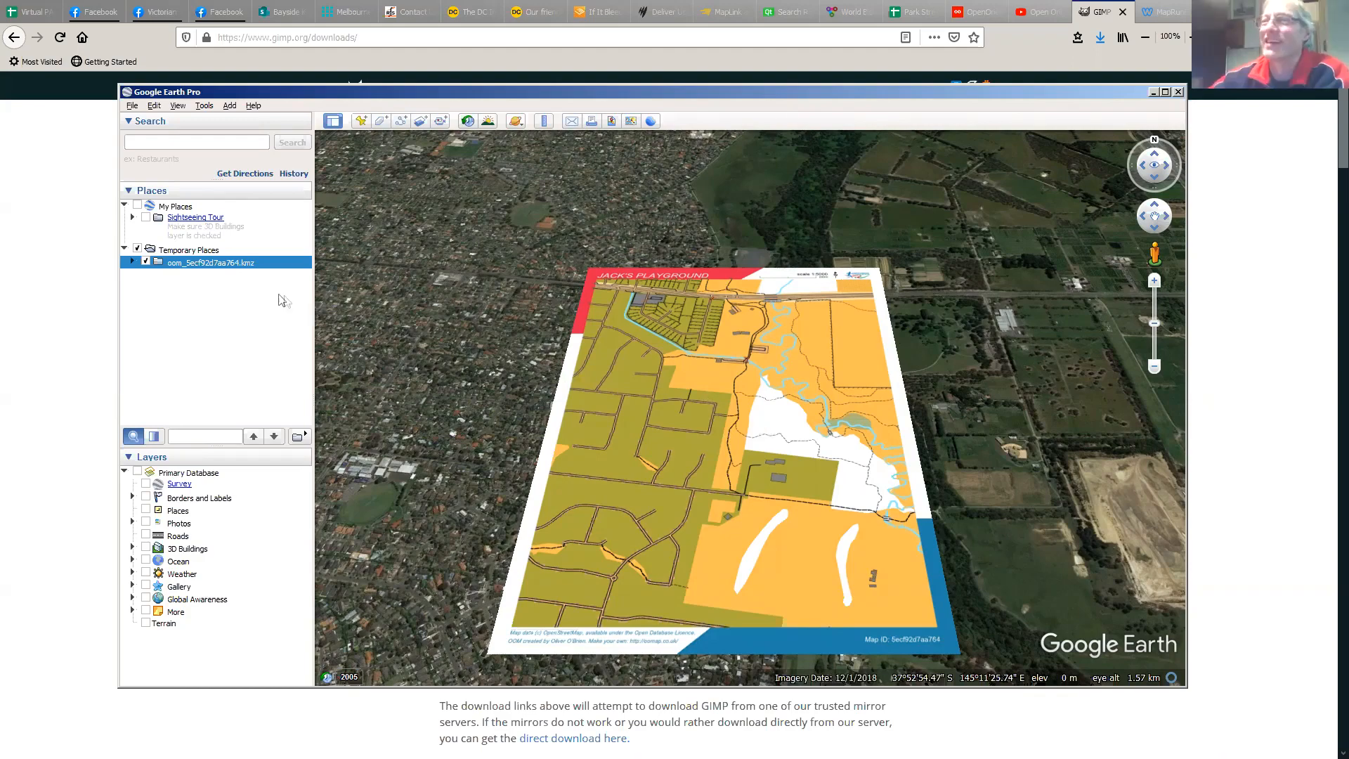
# Hide and reshow the map overlay to compare it with the imagery, then close Google Earth, discarding the temporary places
pyautogui.click(146, 263)
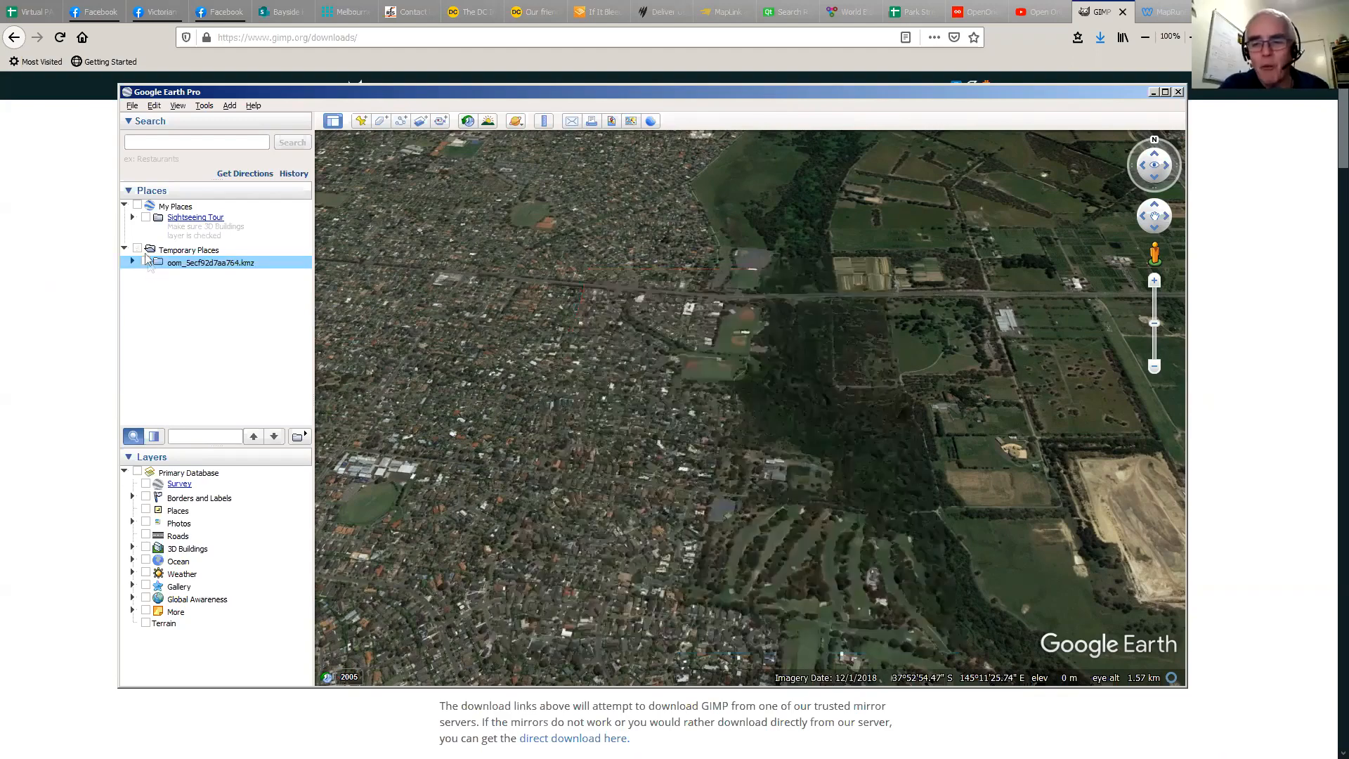
pyautogui.click(138, 249)
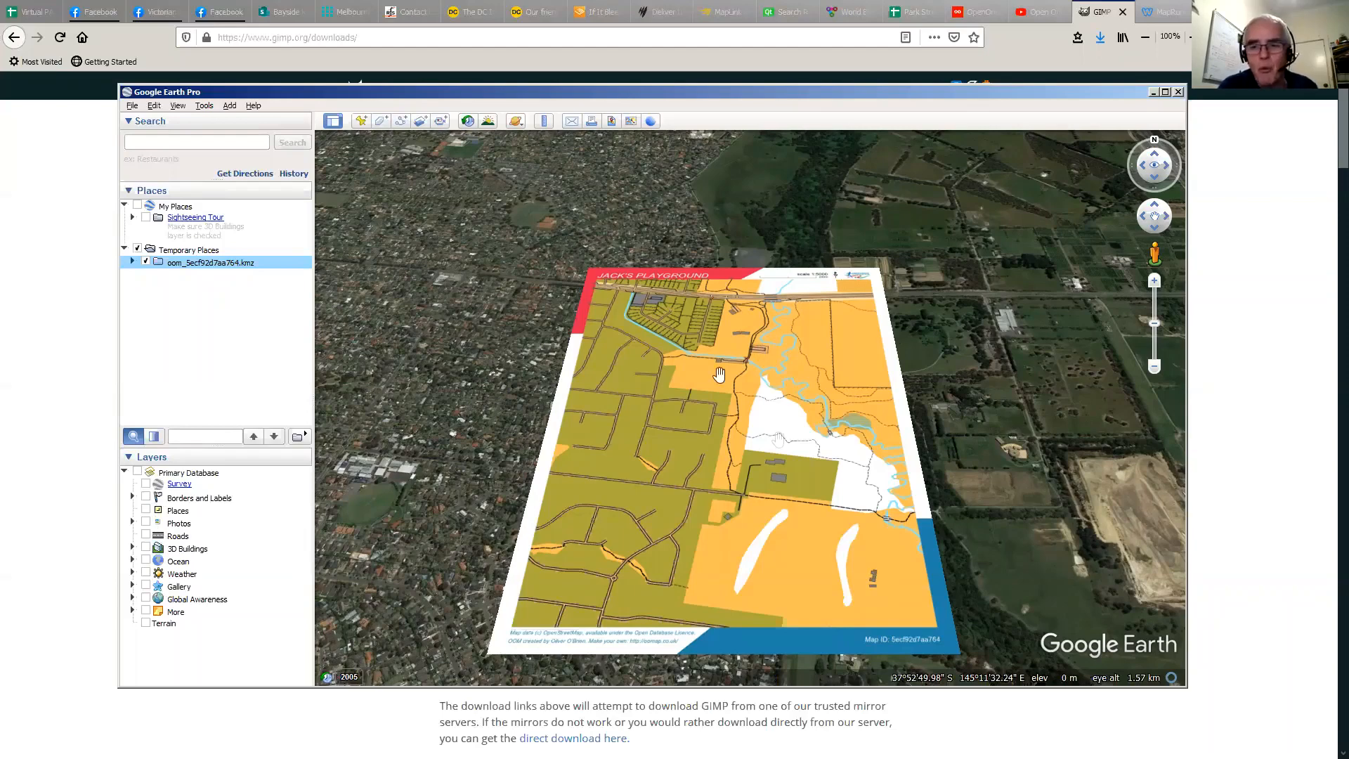
pyautogui.click(1180, 92)
pyautogui.click(729, 406)
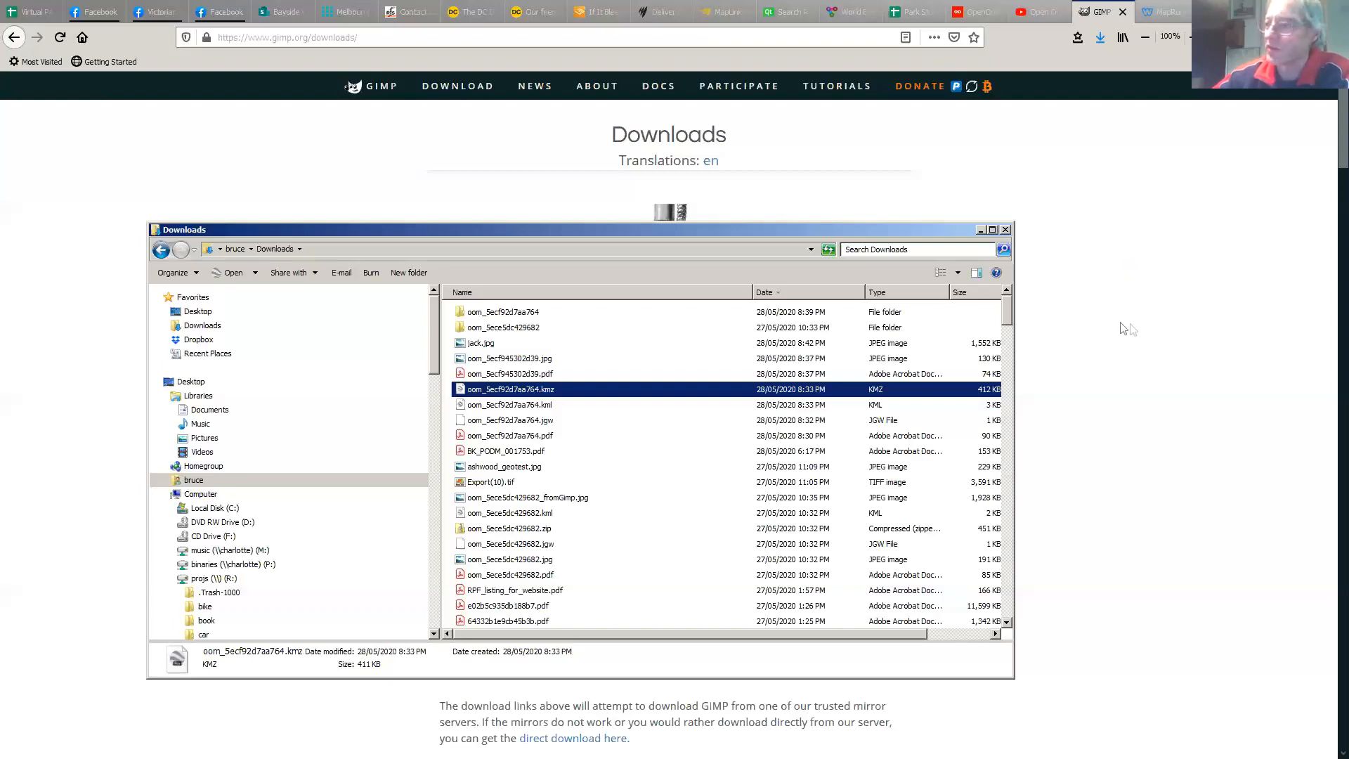
# Switch to Firefox and view the Jack's Playground map page on OpenOrienteeringMap
pyautogui.click(1116, 386)
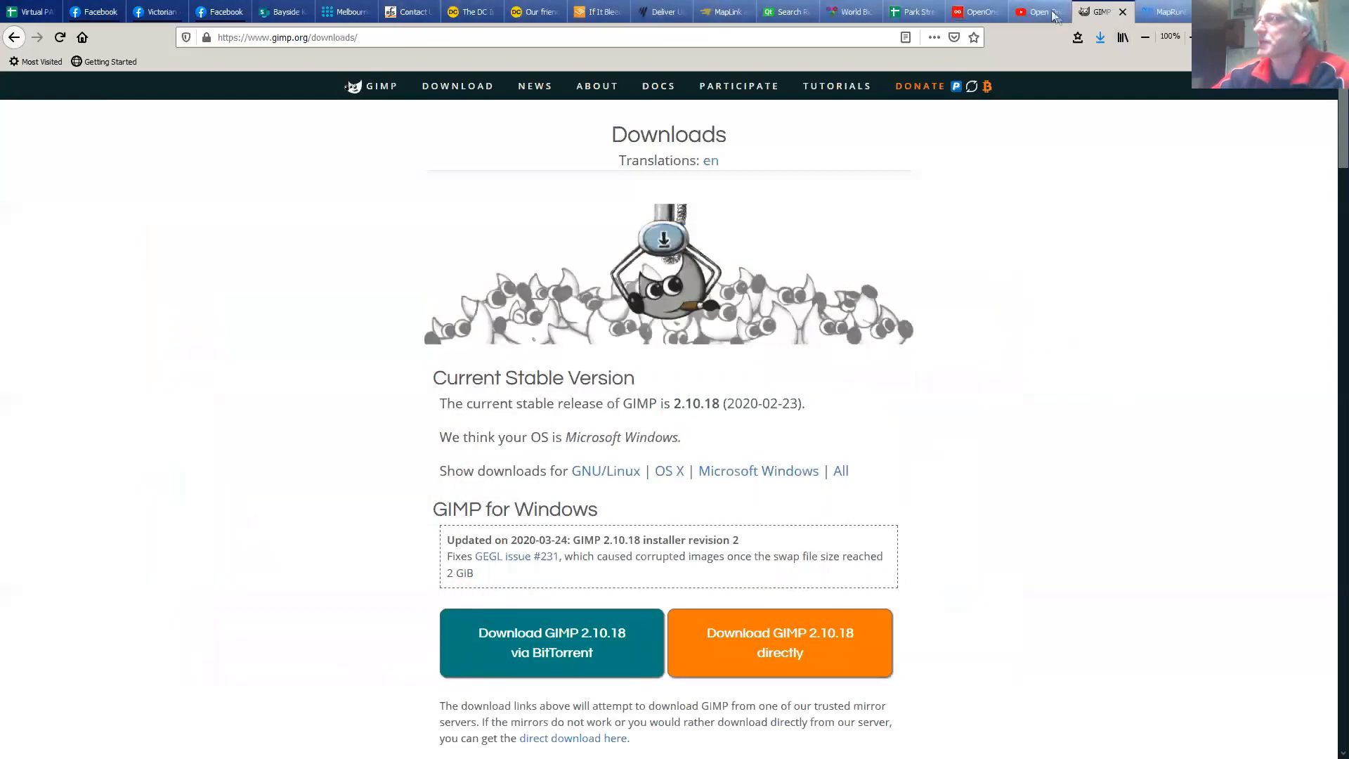
pyautogui.click(978, 12)
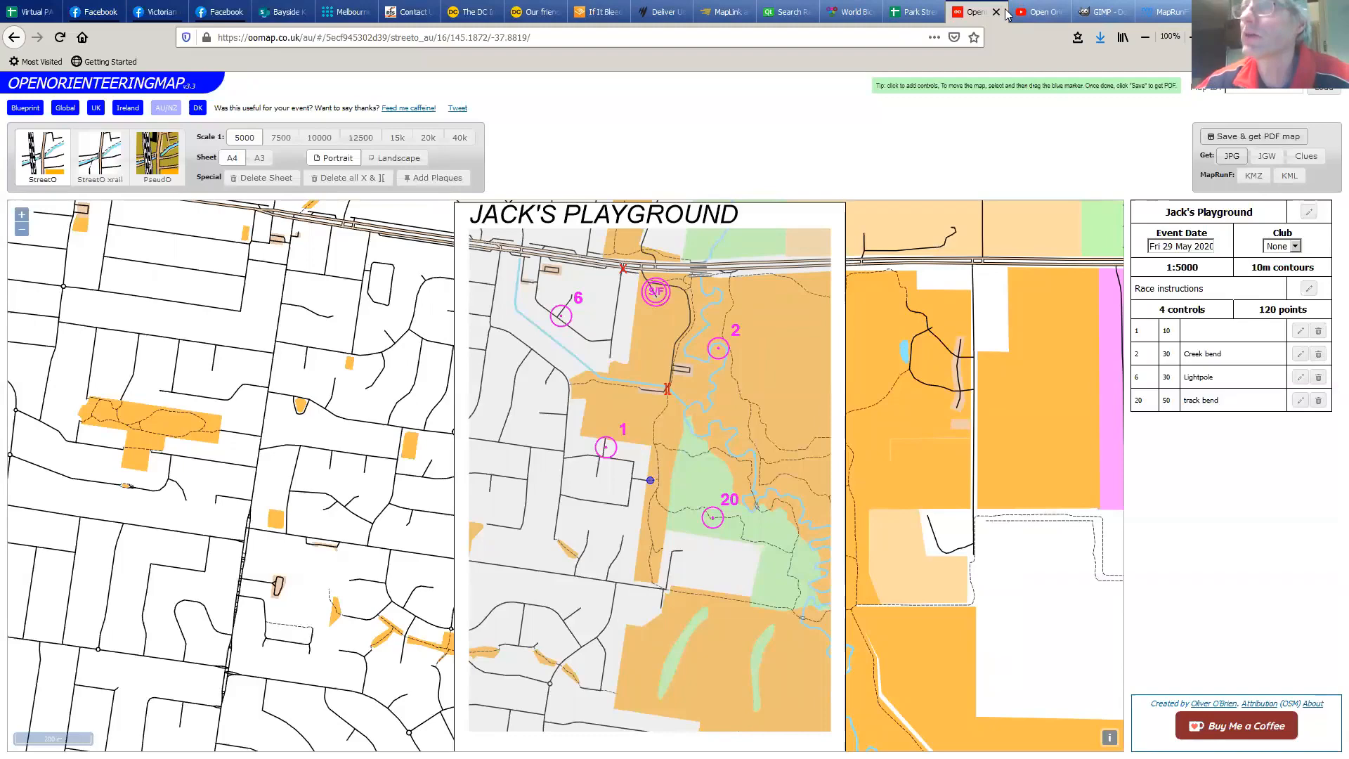
# Go to the open Facebook page and open its home link in a new tab
pyautogui.click(101, 12)
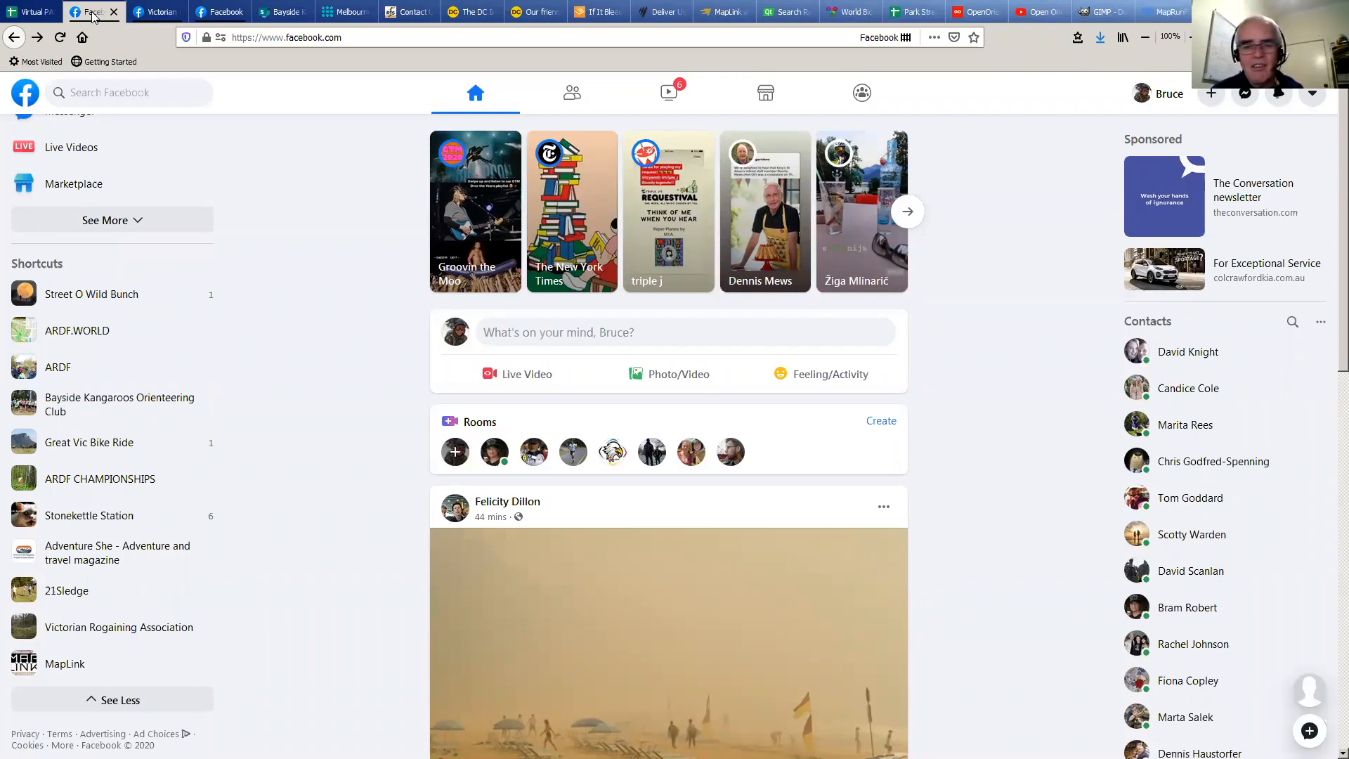
pyautogui.rightClick(93, 15)
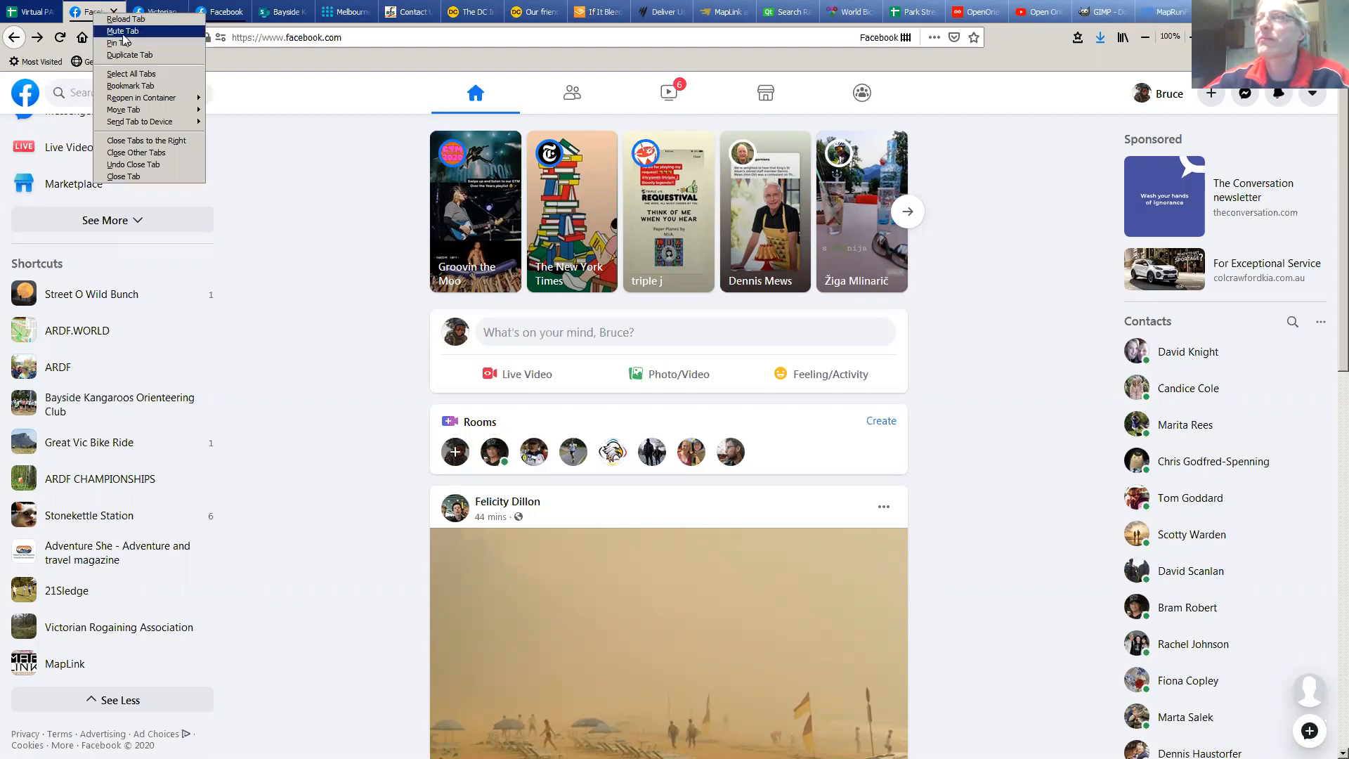
pyautogui.click(480, 100)
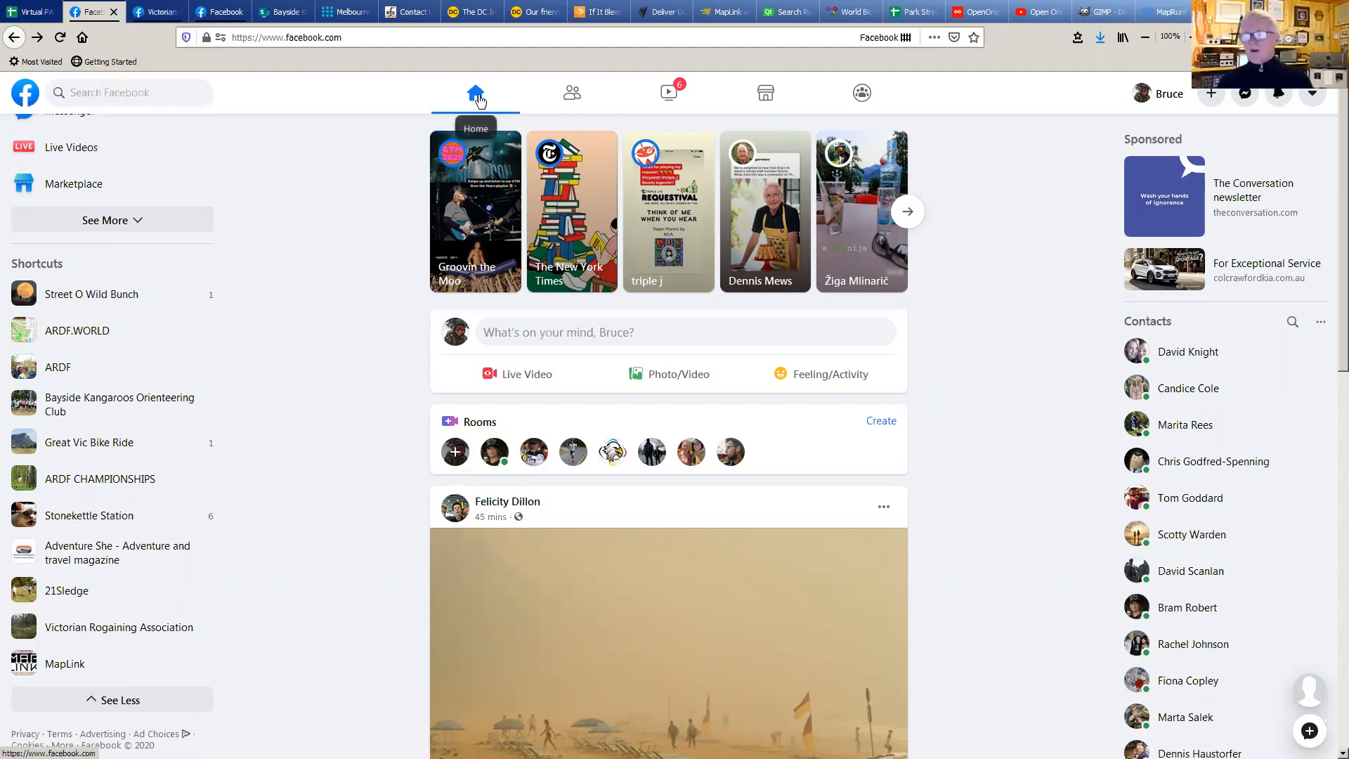
pyautogui.rightClick(479, 101)
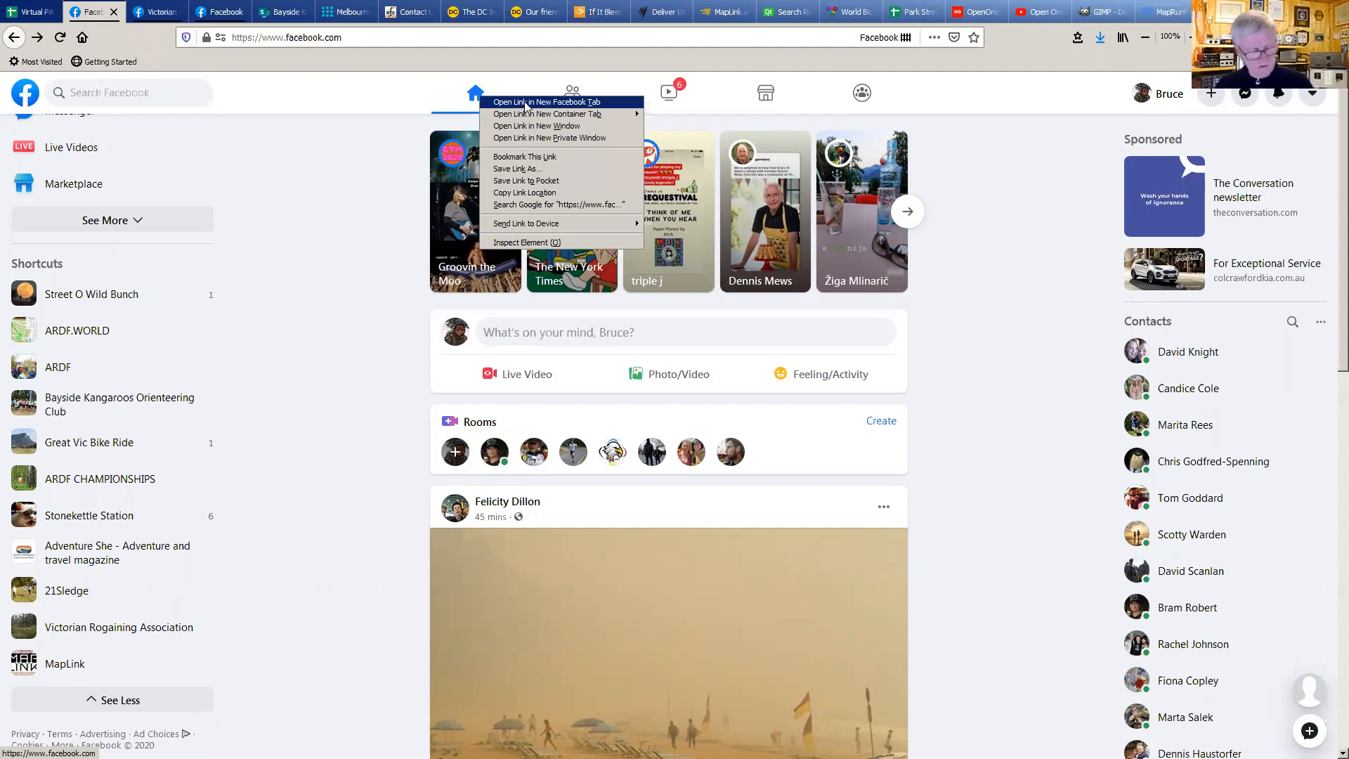
pyautogui.click(525, 102)
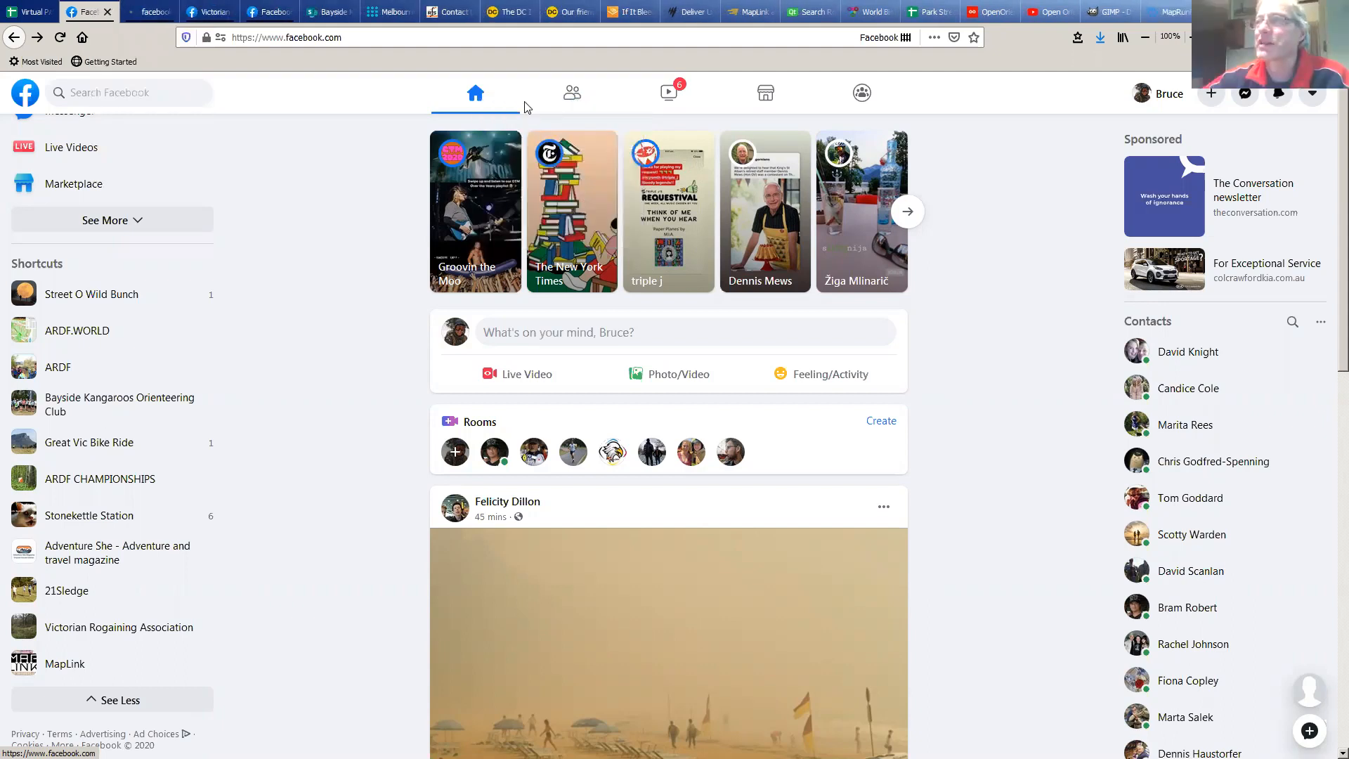
# Search Facebook for "vic ardf" in the new tab and choose the suggestion "victorian ardf group"
pyautogui.click(149, 14)
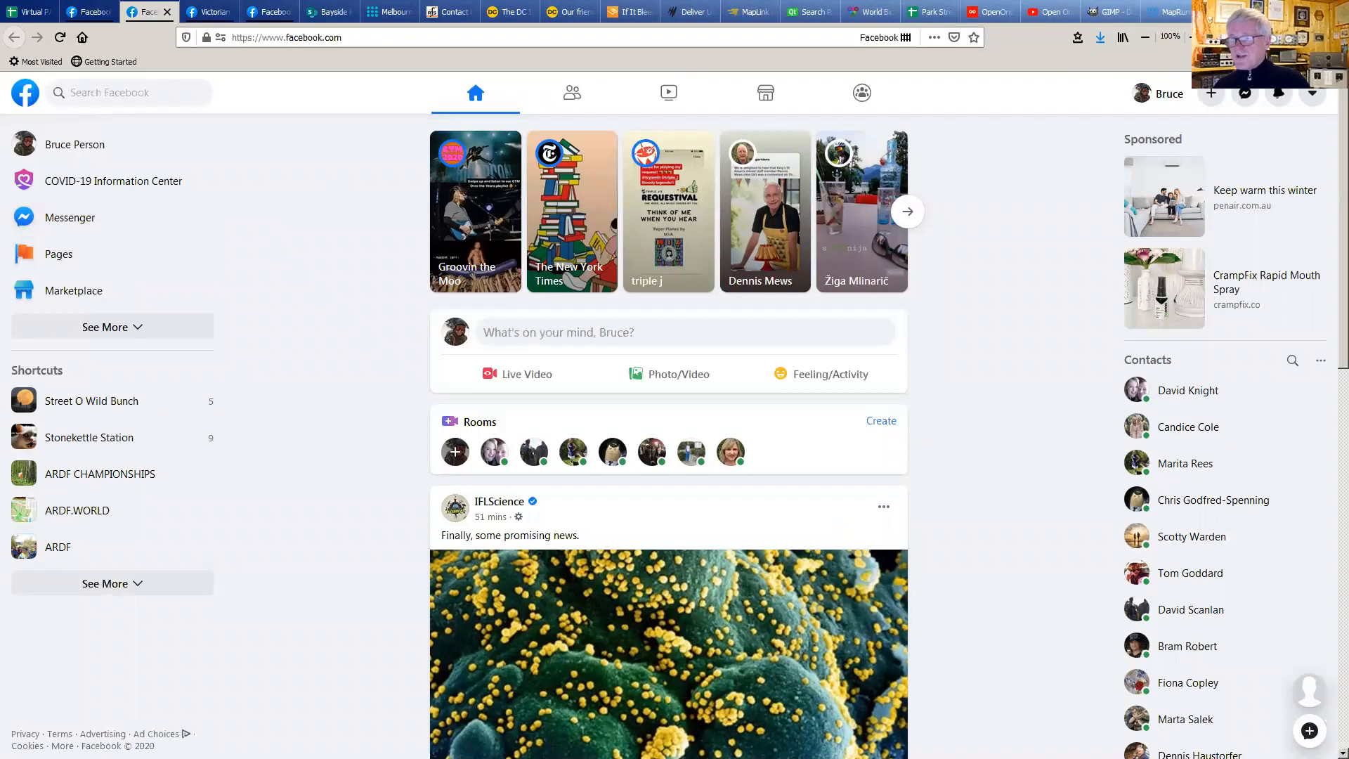
pyautogui.click(126, 92)
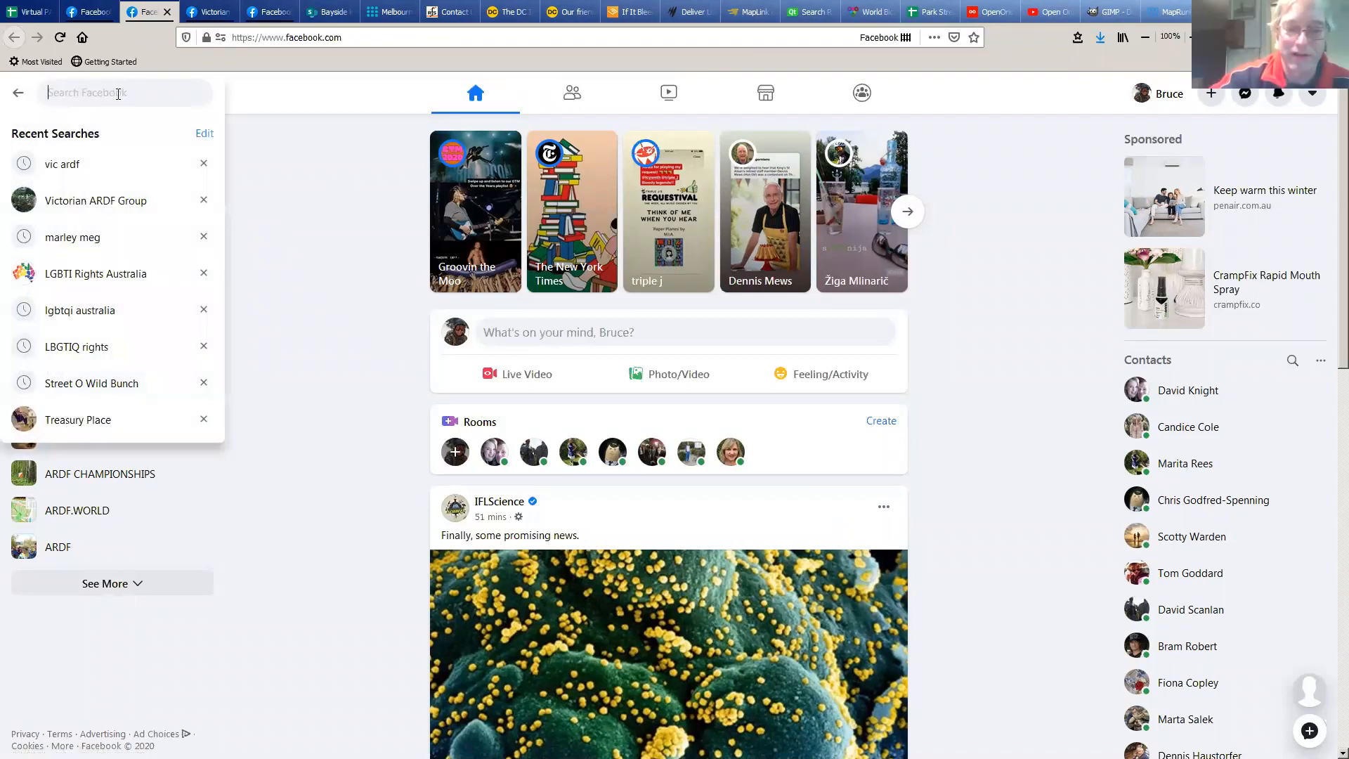
pyautogui.write('vic')
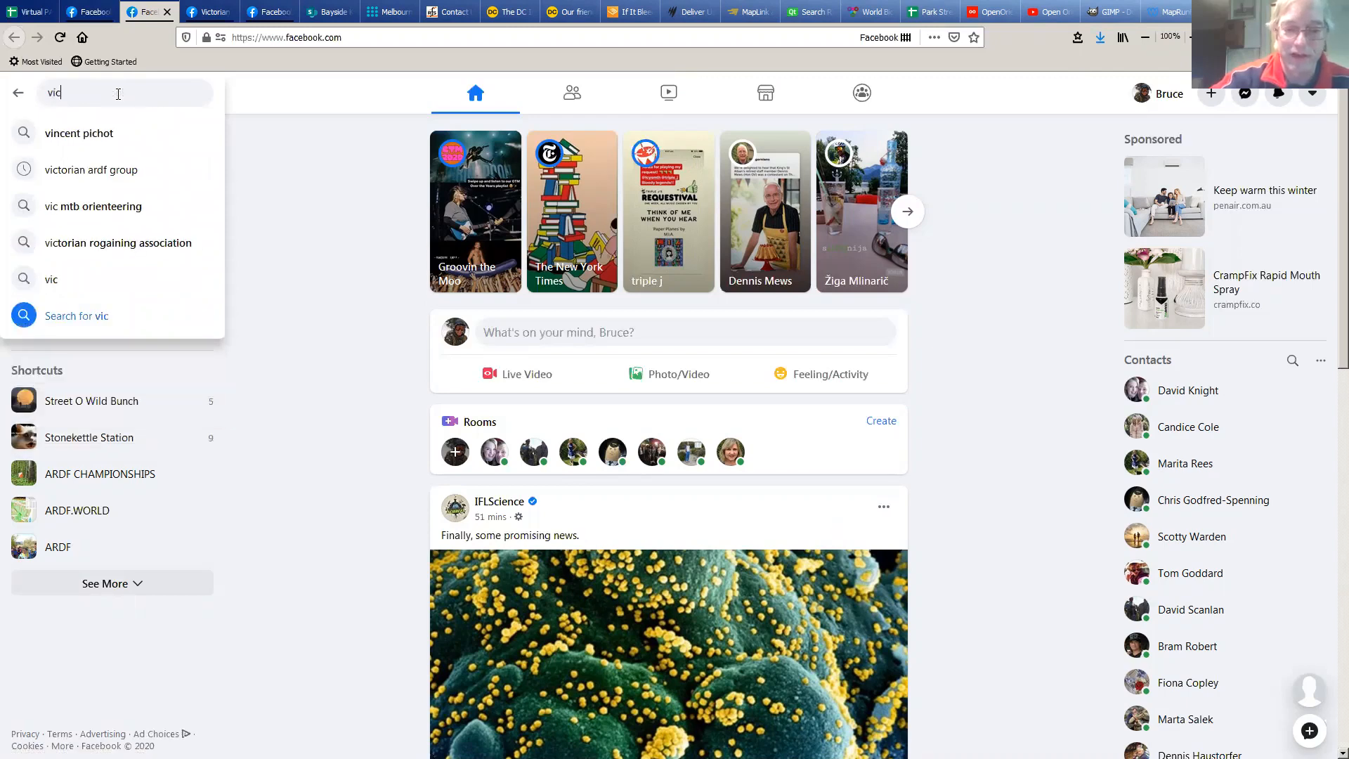
pyautogui.write(' ardf')
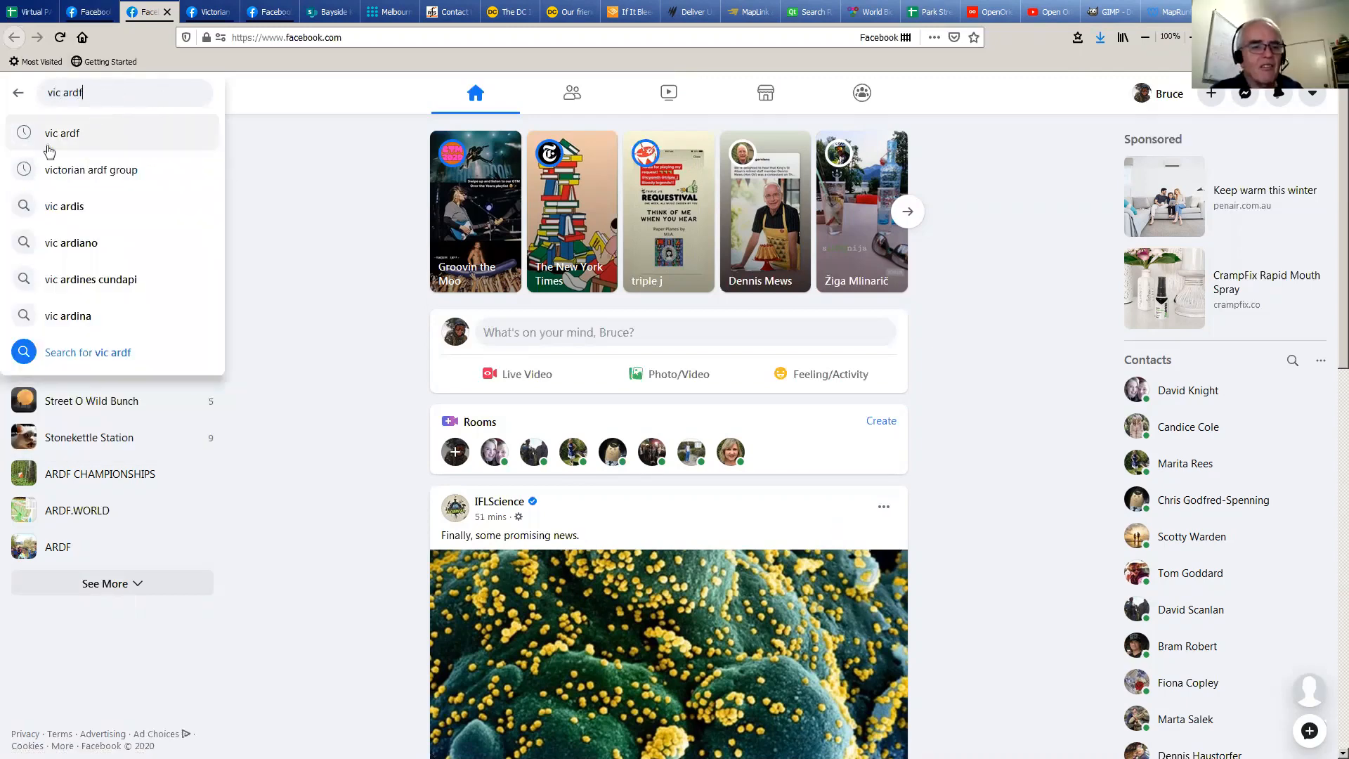
pyautogui.click(73, 171)
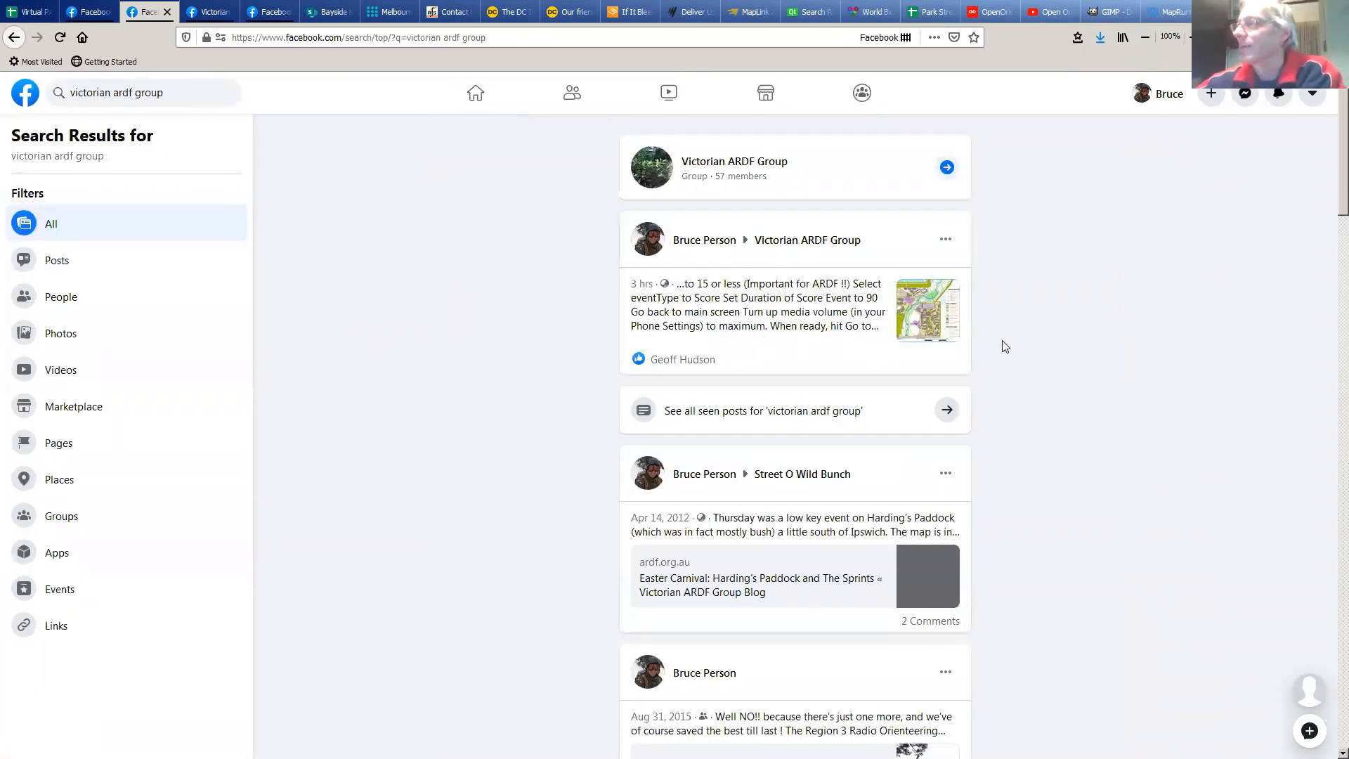
# Open the Victorian ARDF Group post with the MapRunF instructions and enlarge its RadiO Sprint Training map
pyautogui.click(748, 307)
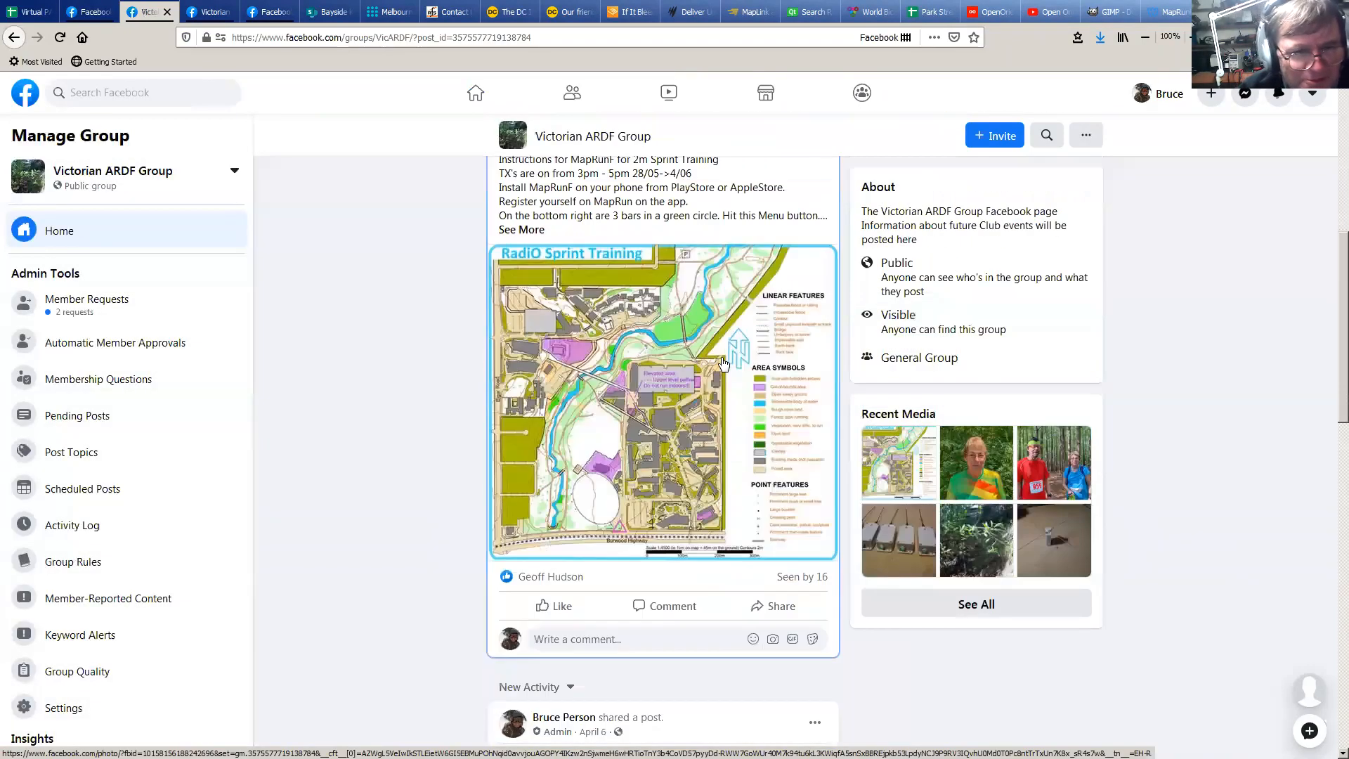
pyautogui.scroll(-1, 724, 364)
pyautogui.click(604, 350)
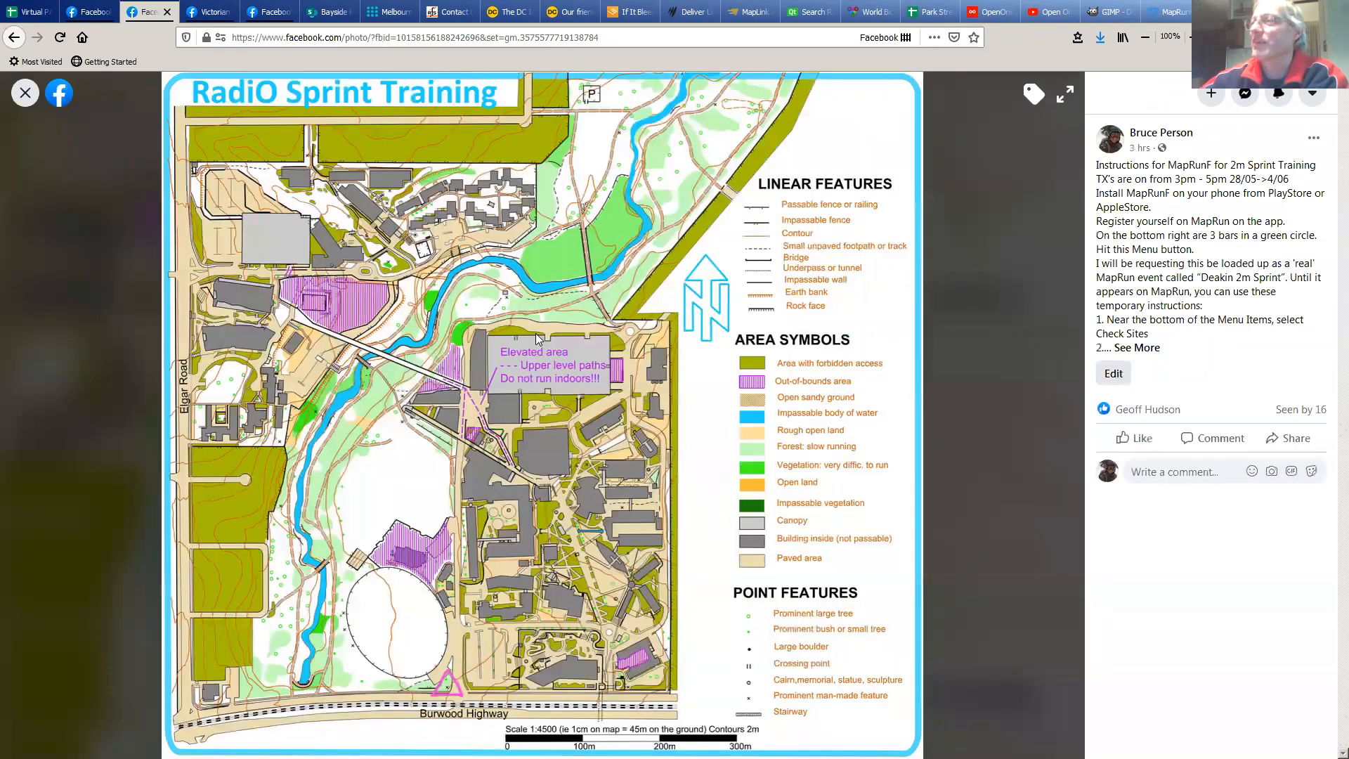
# Leave the sprint map image and switch to the Open Orienteering Map video page on YouTube
pyautogui.rightClick(537, 335)
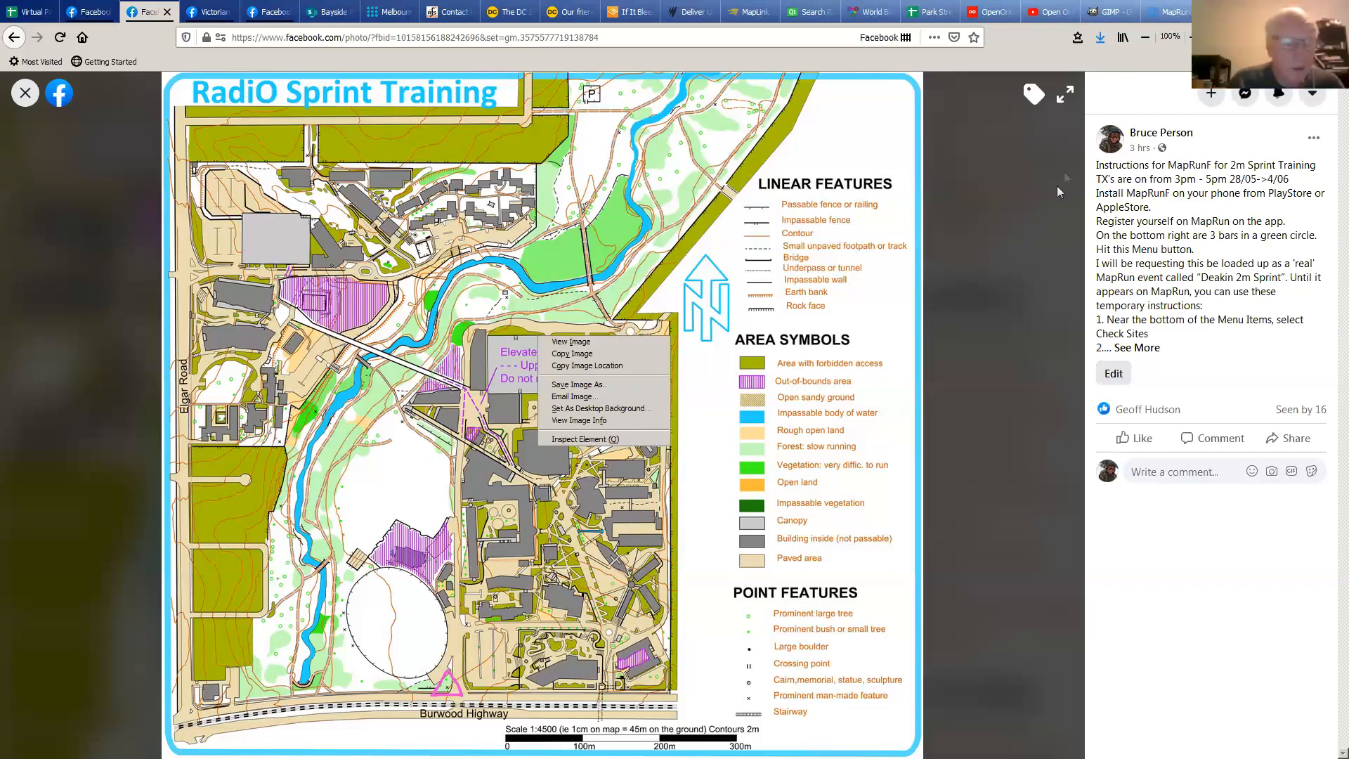
pyautogui.click(1044, 15)
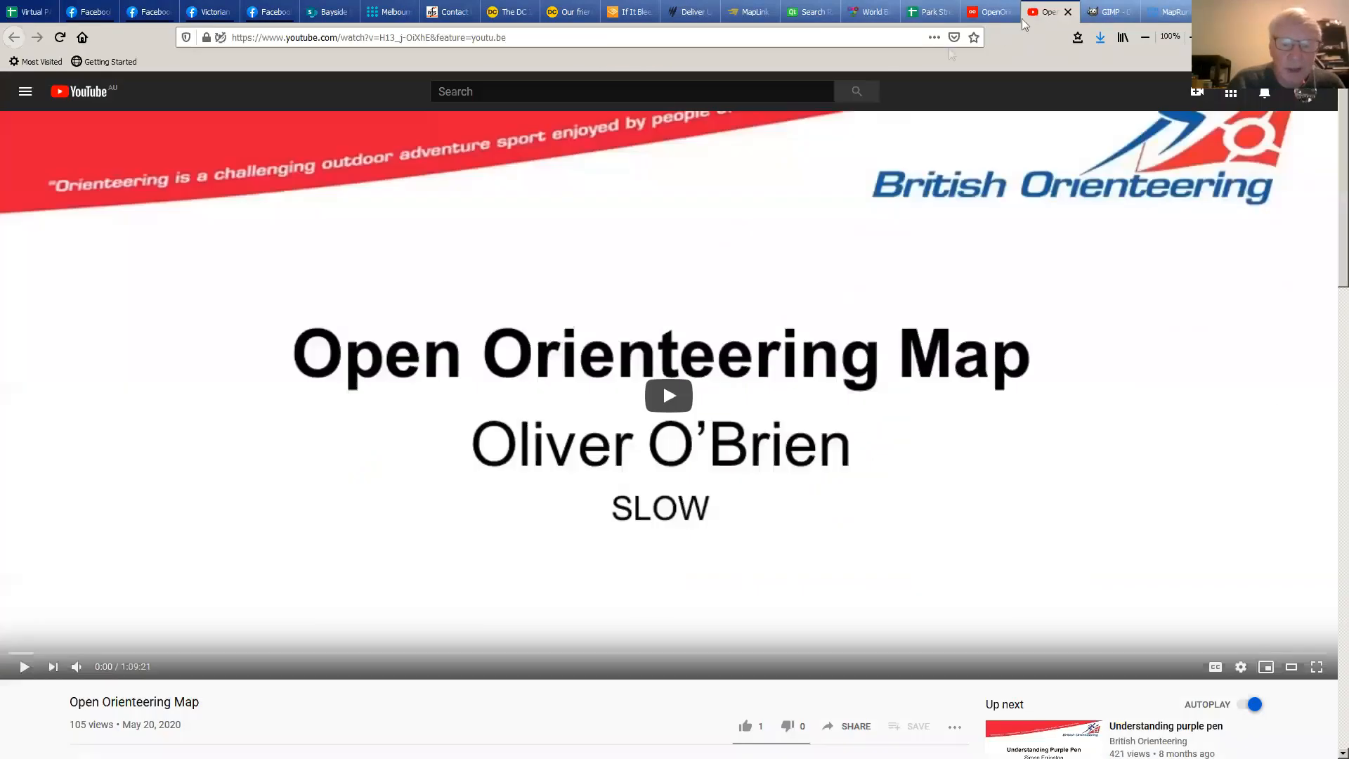
# Select the web address of the Open Orienteering Map video for sharing, then return to the video page
pyautogui.moveTo(516, 39); pyautogui.dragTo(211, 72)
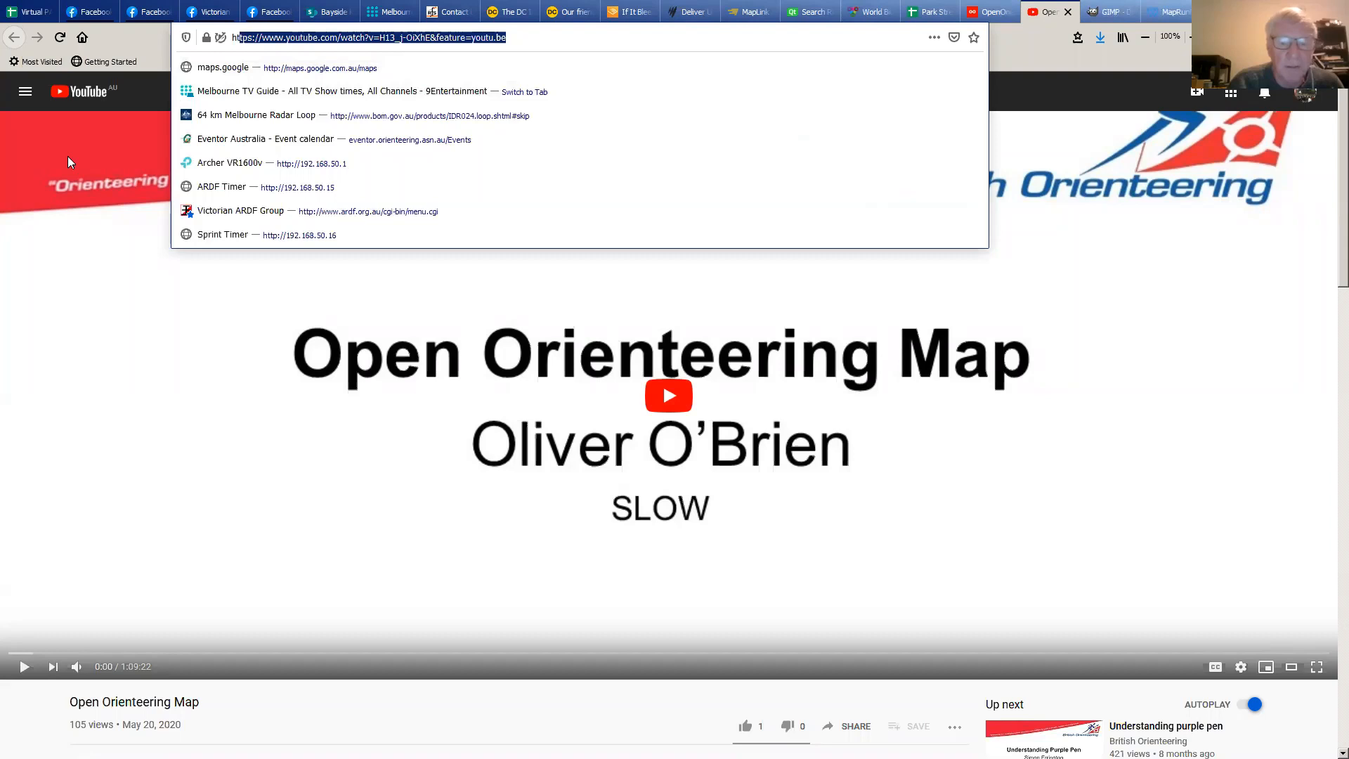
pyautogui.hotkey('alt', 'Tab')
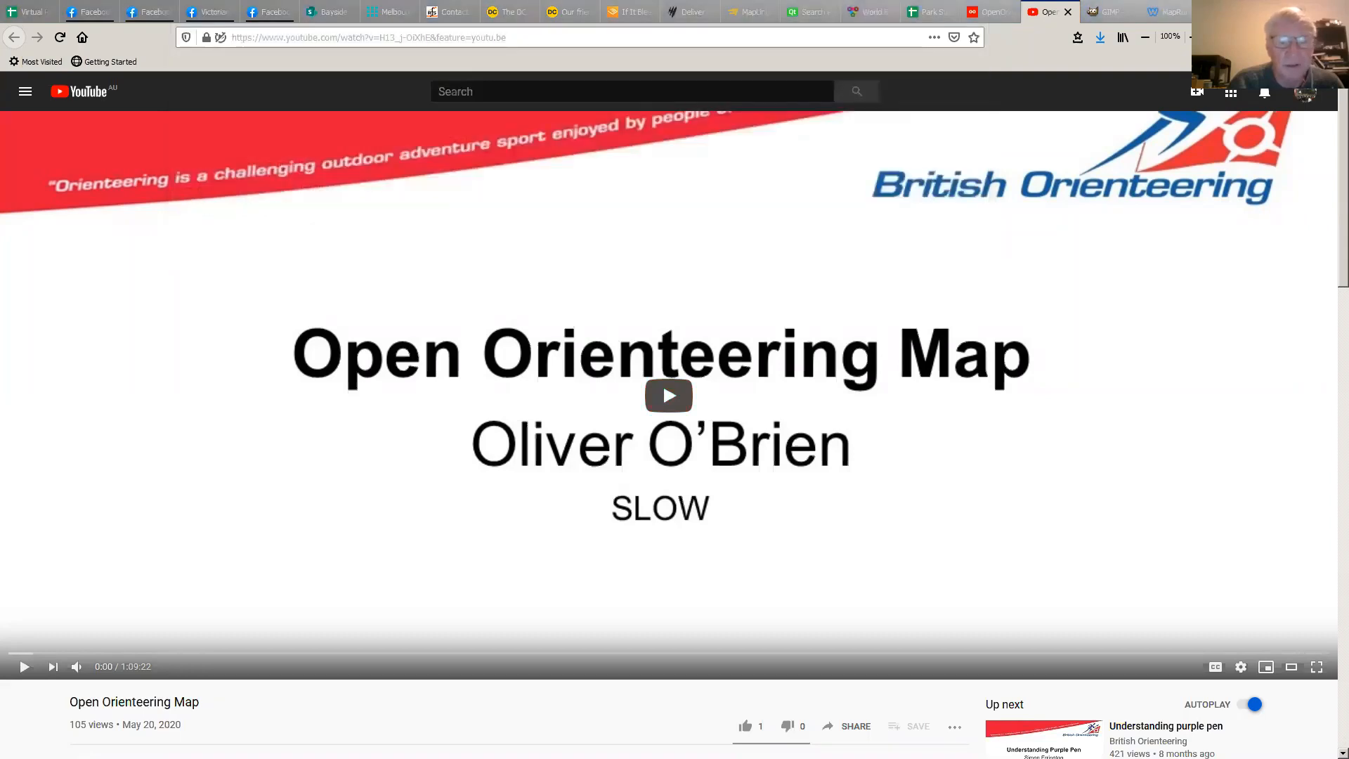
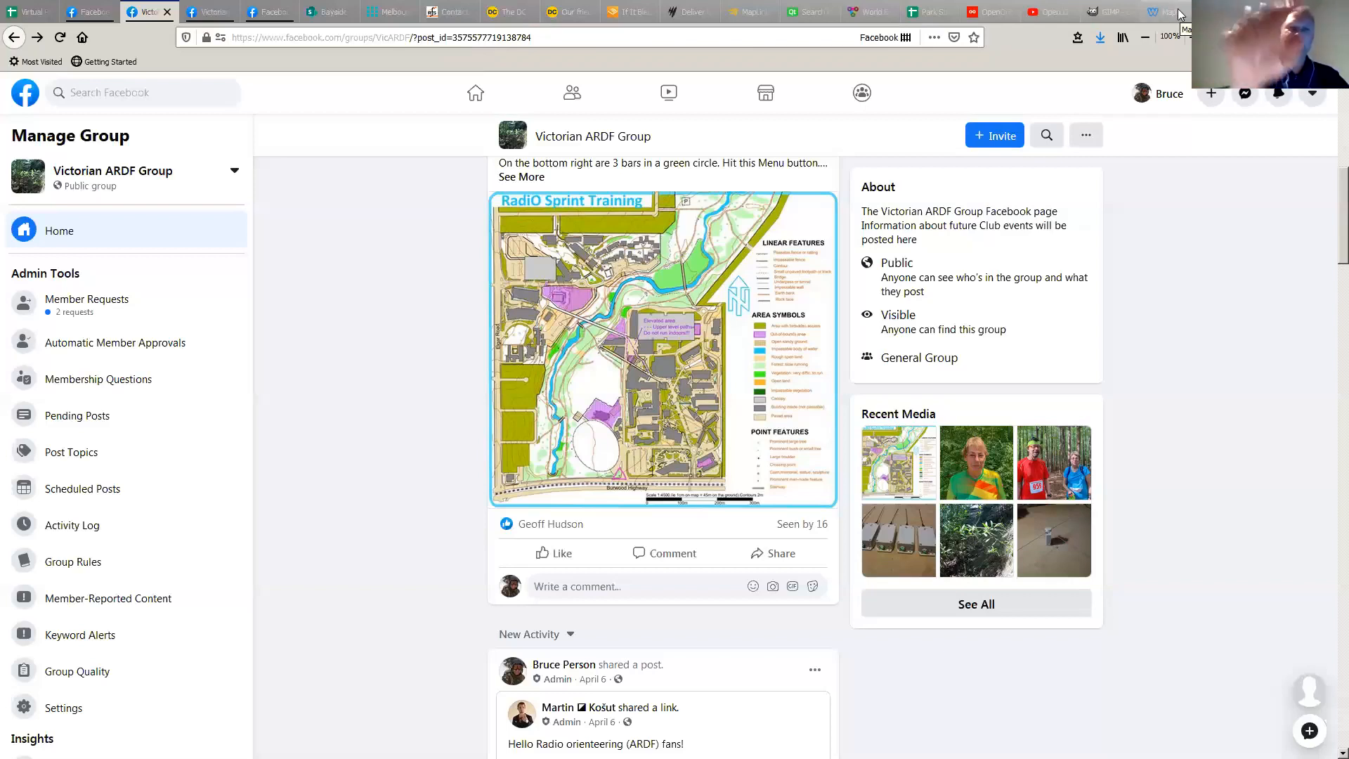
pyautogui.click(1049, 15)
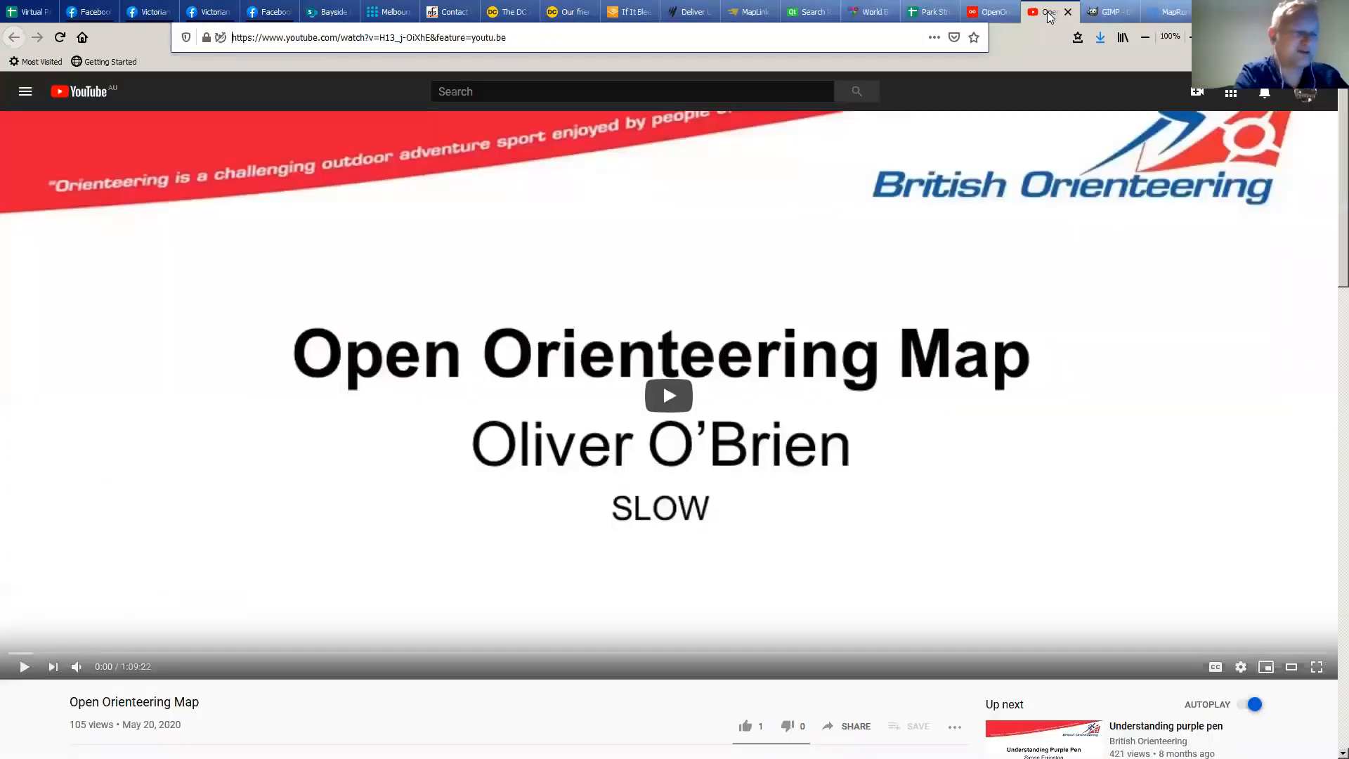
# Switch to the Jack's Playground map page and open oom_5ecf945302d39.pdf from the Downloads folder
pyautogui.click(1013, 10)
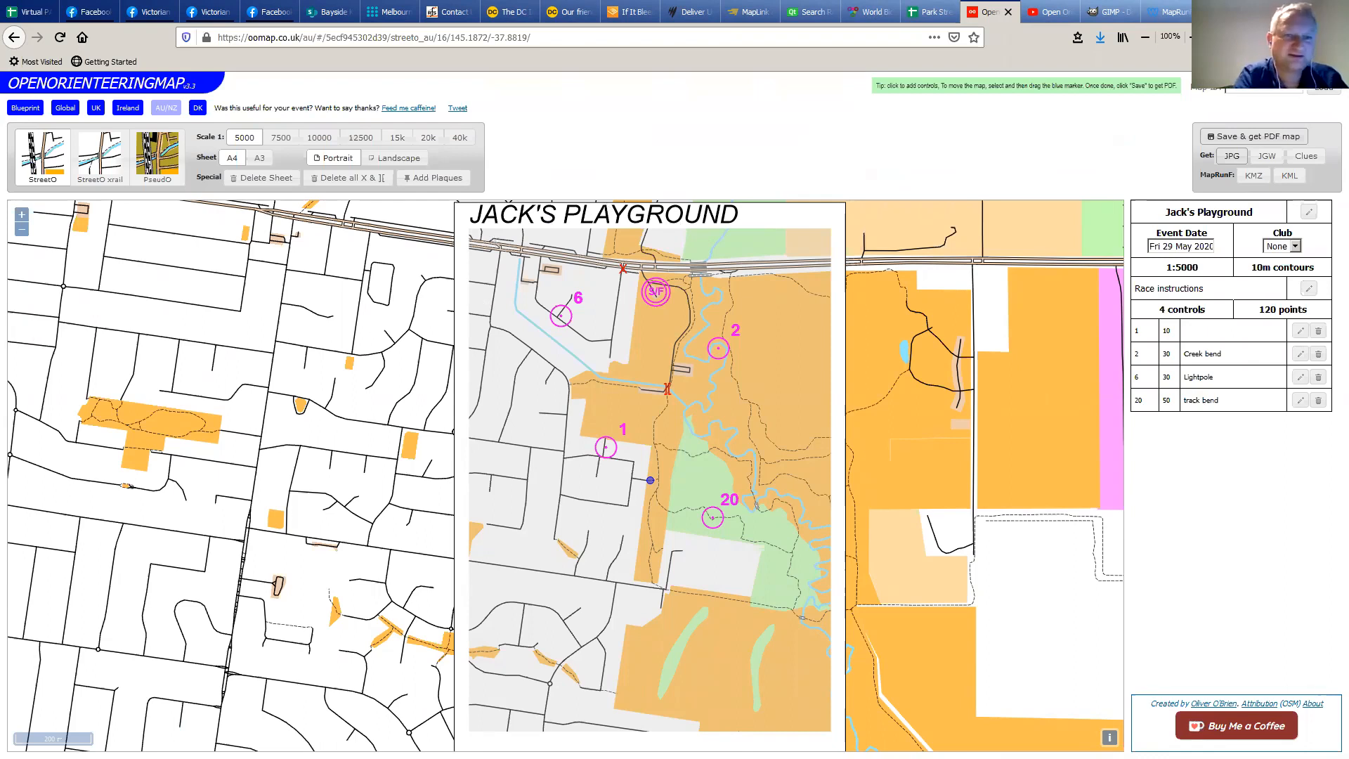
pyautogui.hotkey('alt', 'Tab')
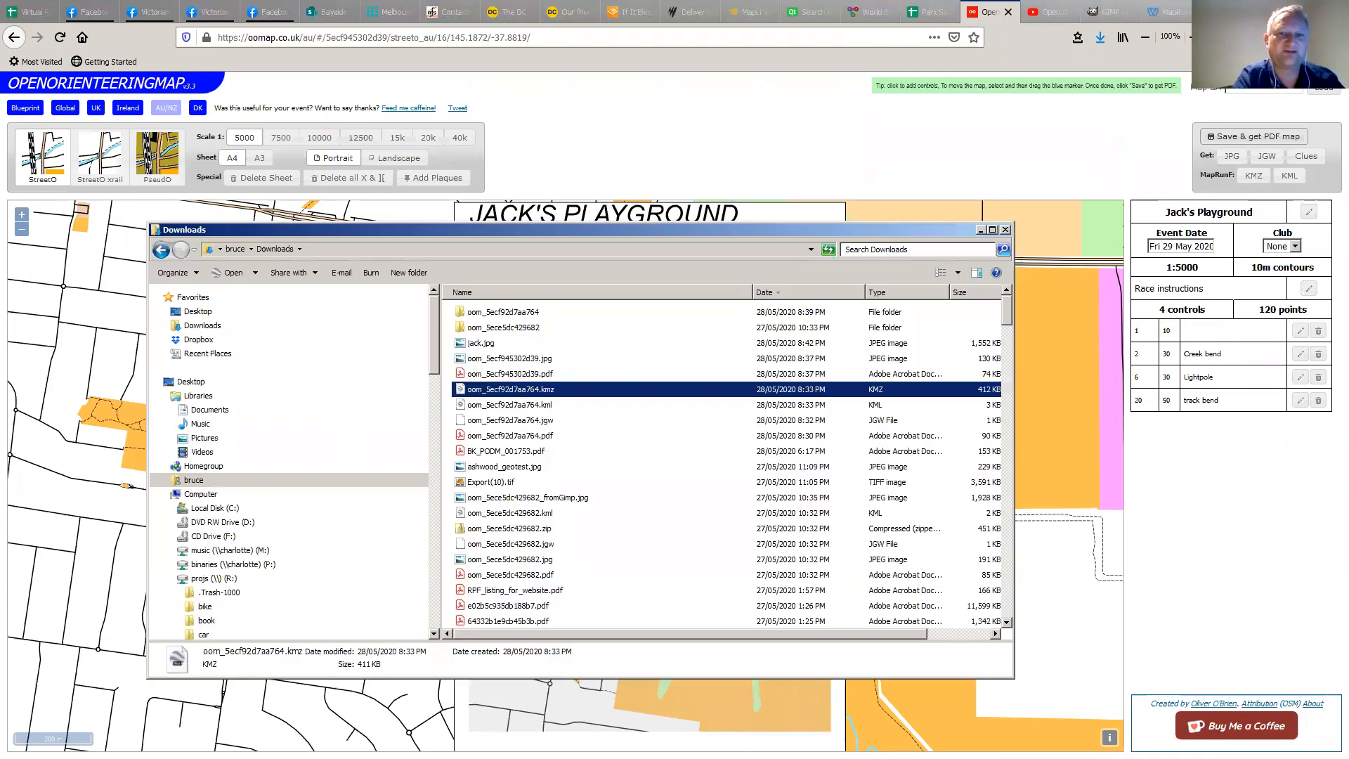
pyautogui.doubleClick(524, 374)
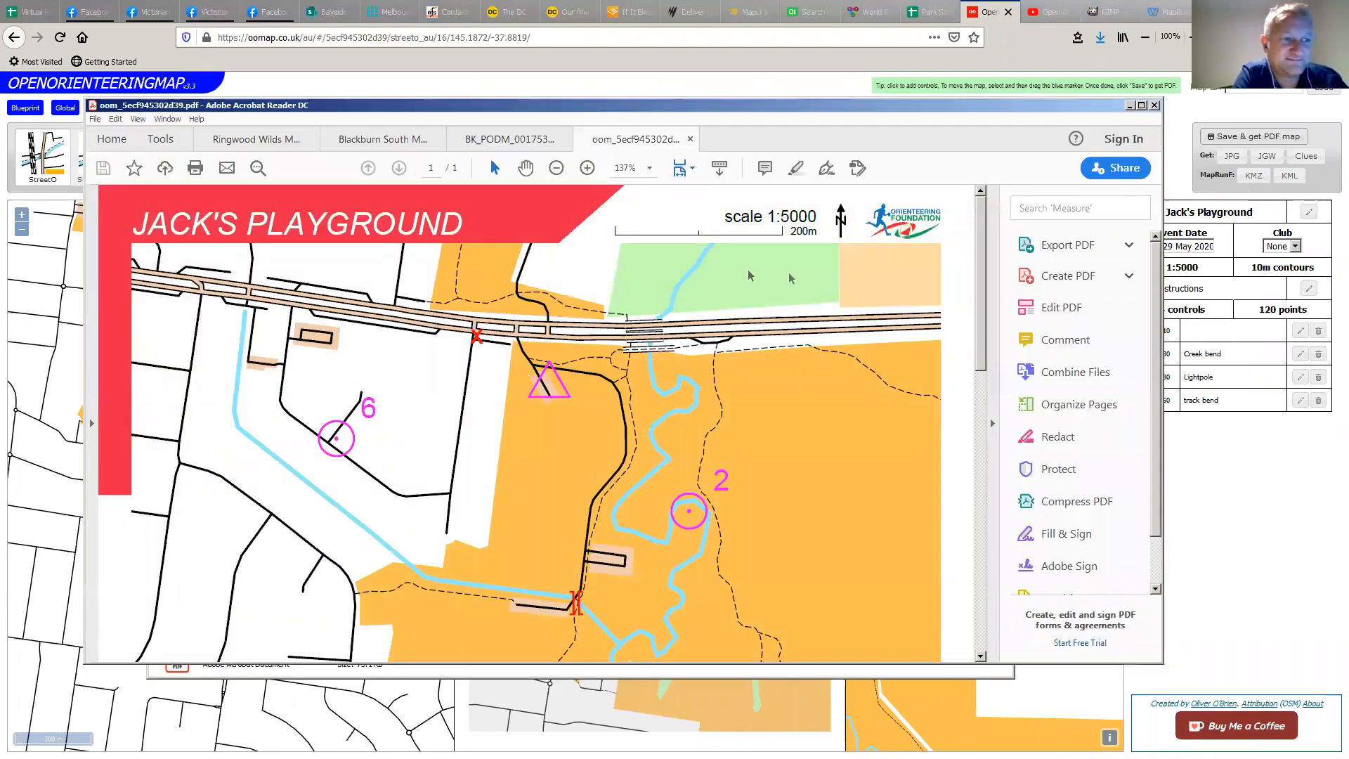
# Look over the Jack's Playground PDF from title to footer, close it and return to the map editor page
pyautogui.moveTo(981, 266); pyautogui.dragTo(981, 578)
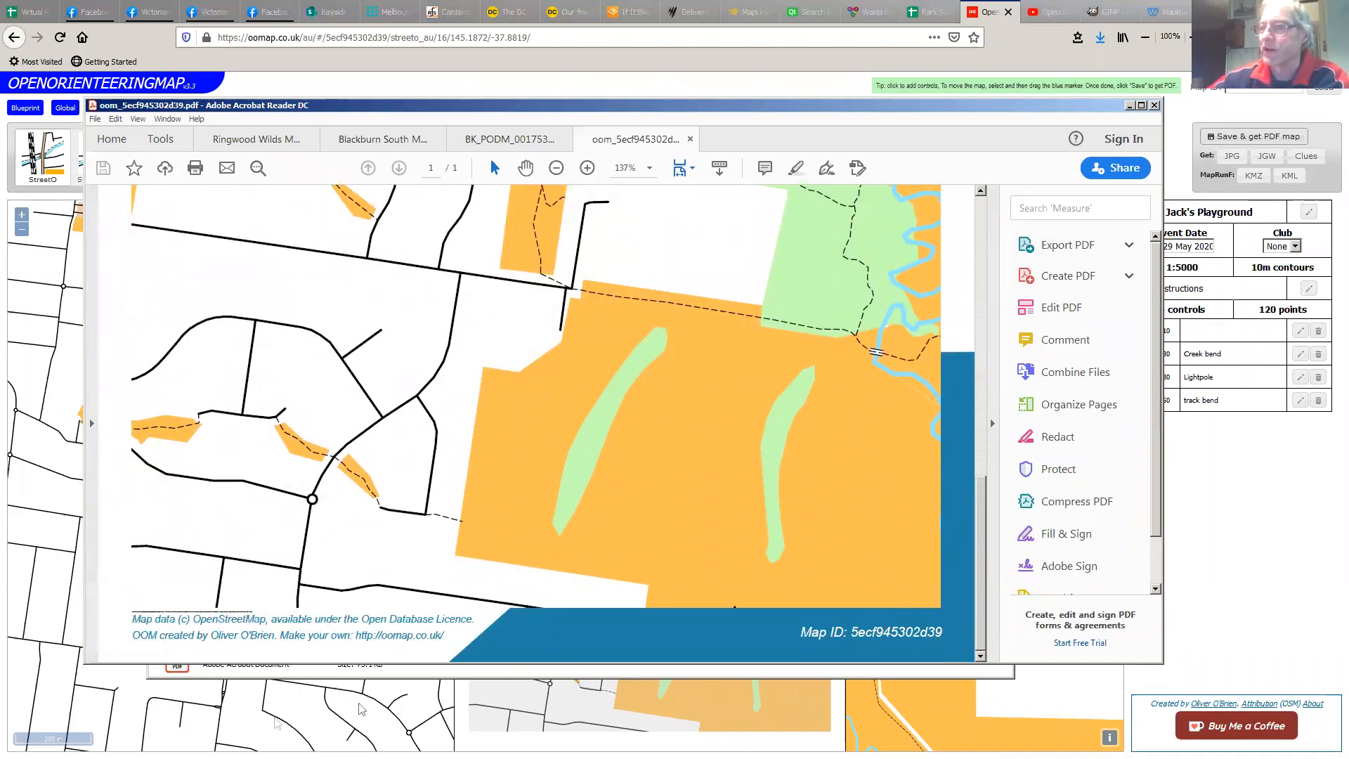
pyautogui.moveTo(981, 574); pyautogui.dragTo(981, 281)
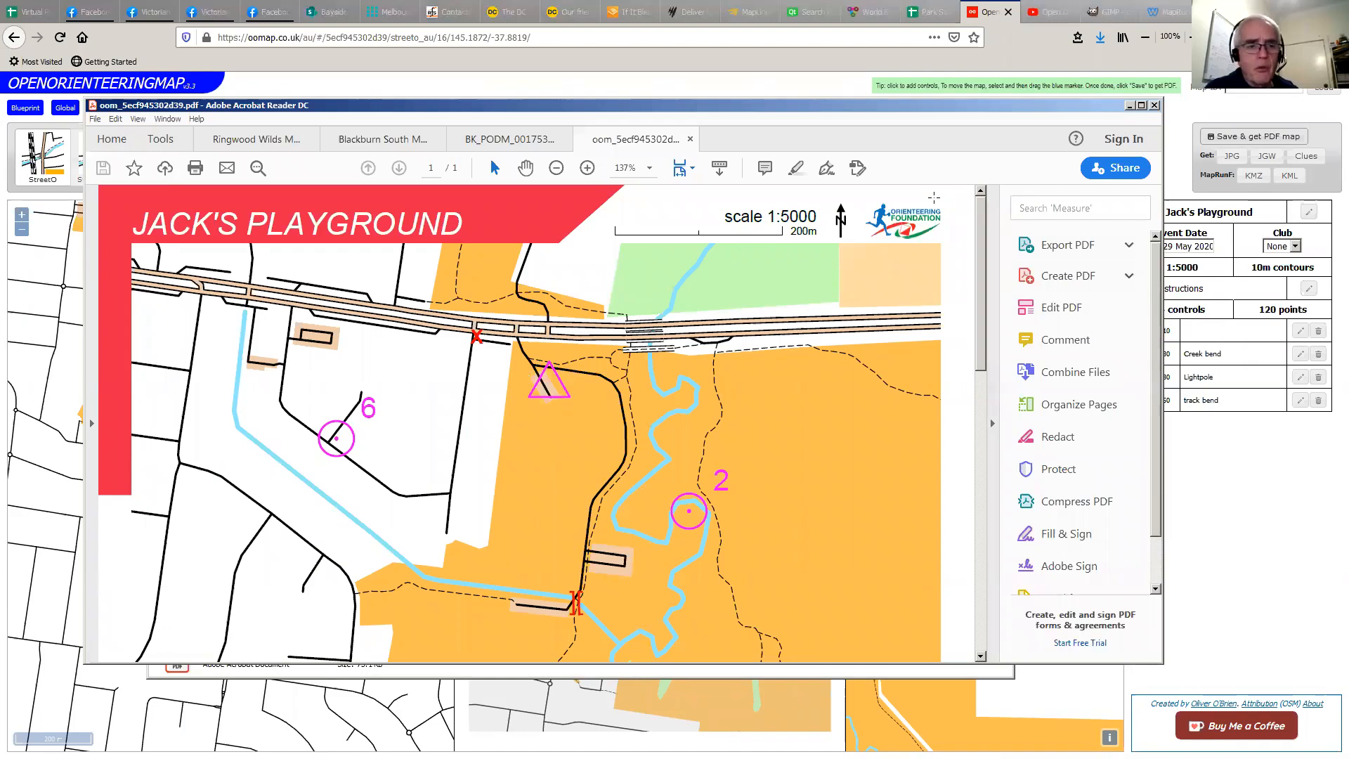
pyautogui.click(691, 140)
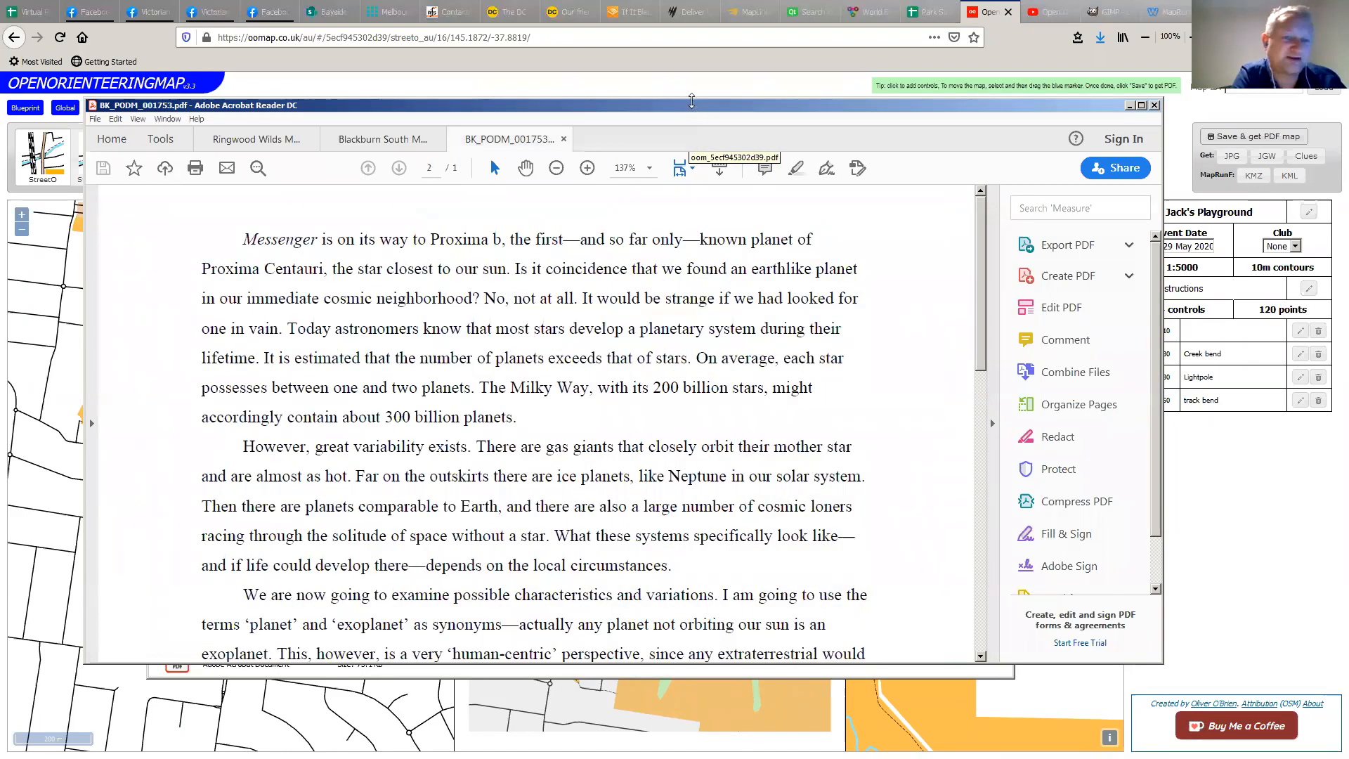
pyautogui.click(697, 90)
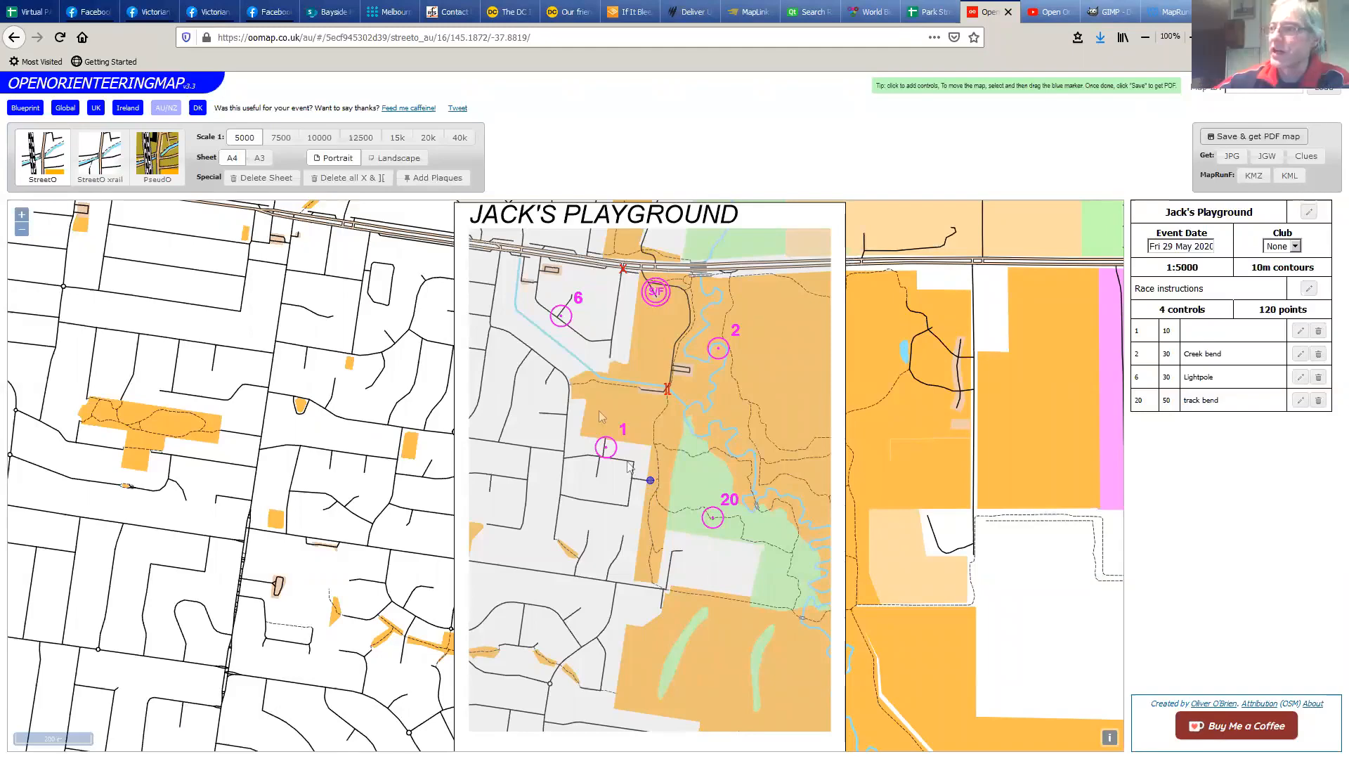
# Set the map sheet to landscape and move it north so the start/finish and all four controls lie inside it
pyautogui.click(386, 160)
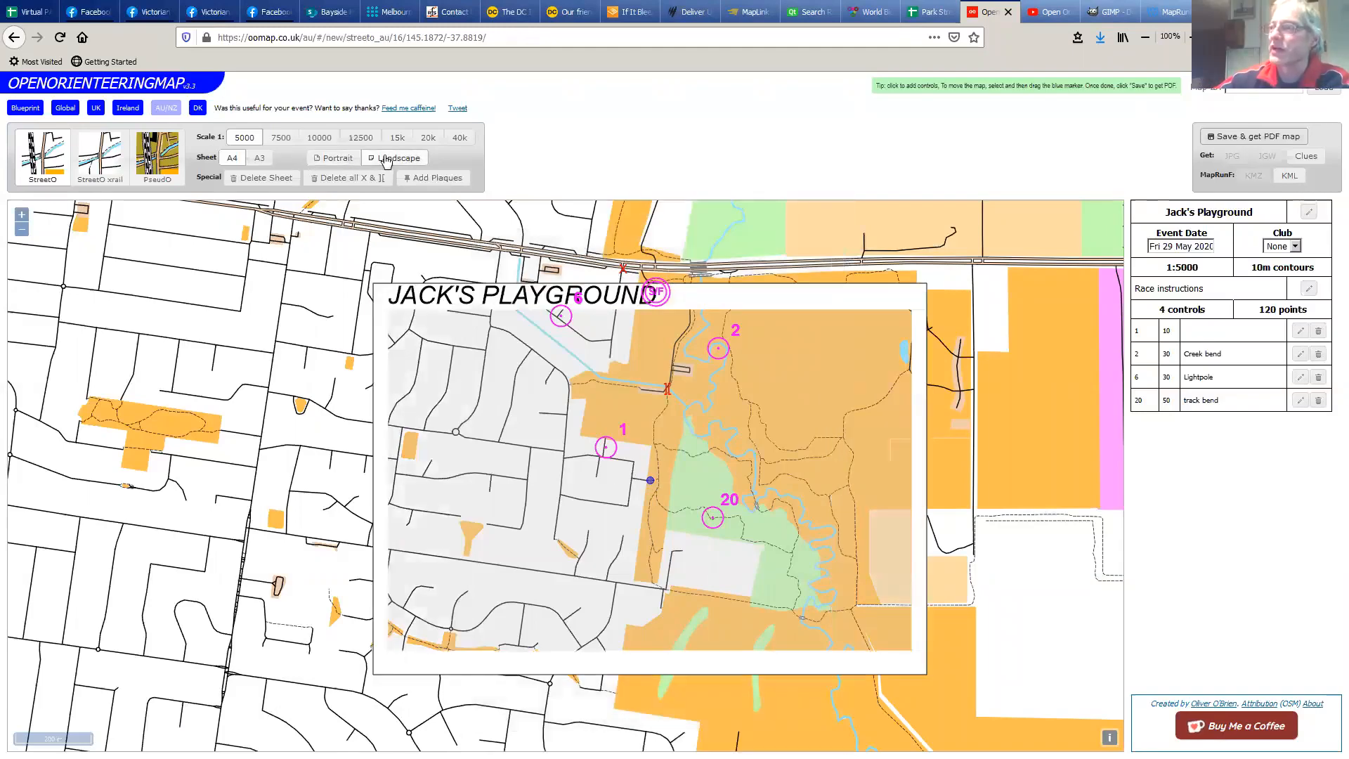
pyautogui.click(649, 480)
pyautogui.moveTo(649, 480); pyautogui.dragTo(656, 419)
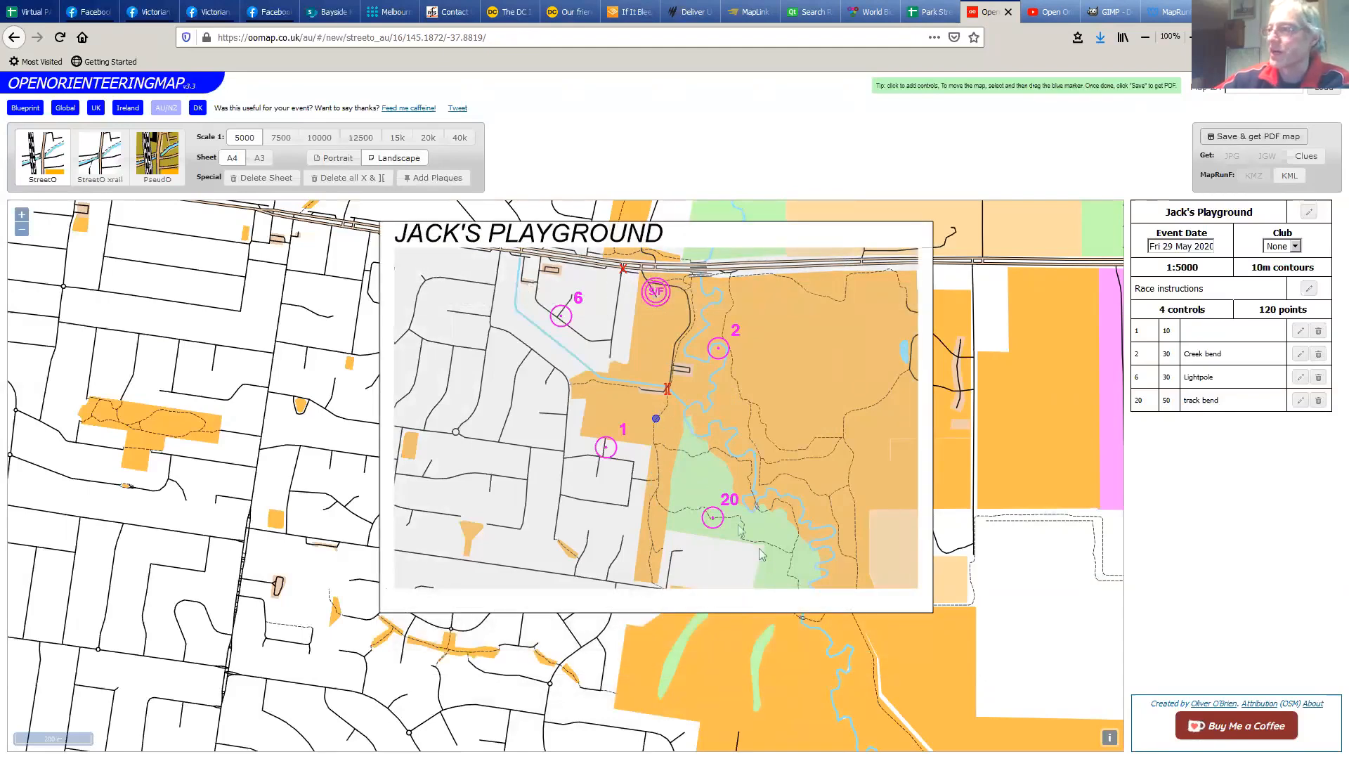
# Preview the landscape sheet at scale 1:10000 on a wider map view, then set the scale back to 1:5000
pyautogui.click(318, 139)
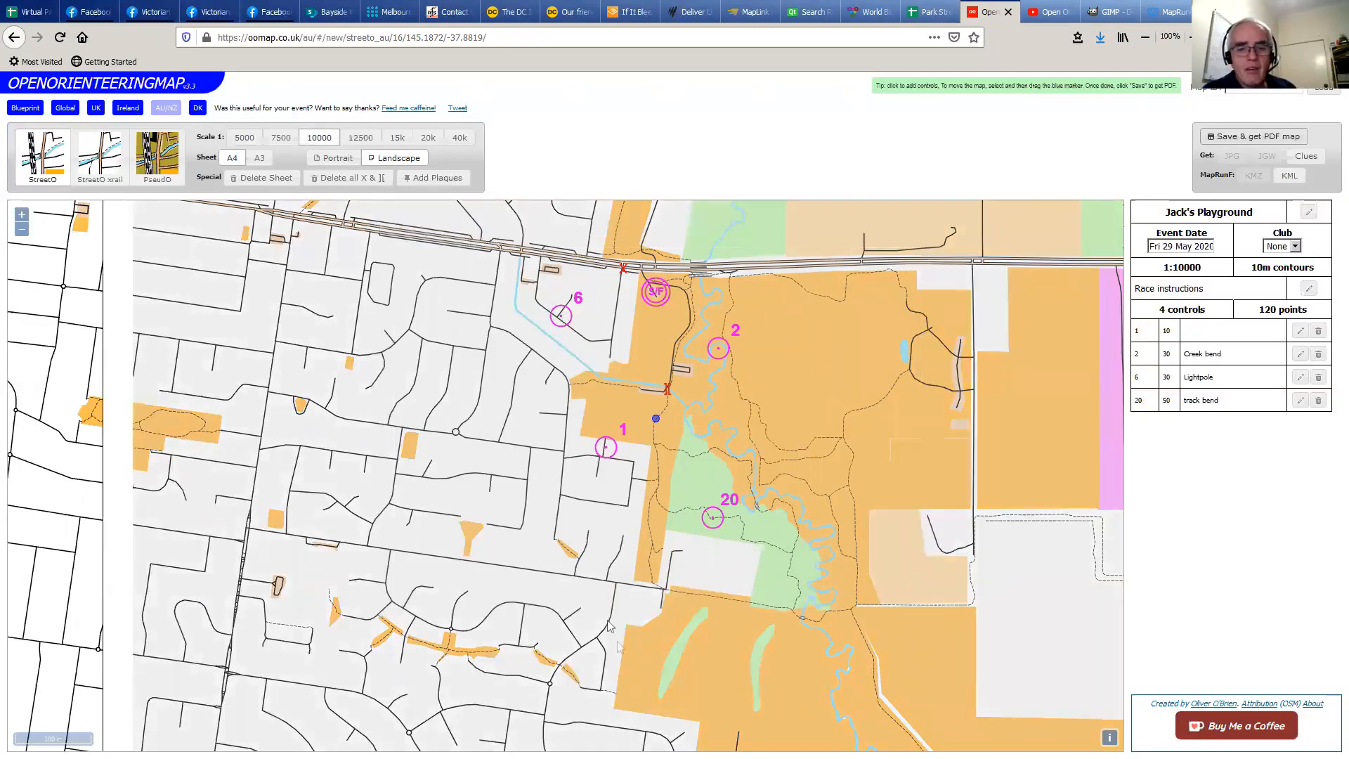
pyautogui.scroll(-2, 598, 594)
pyautogui.scroll(1, 596, 594)
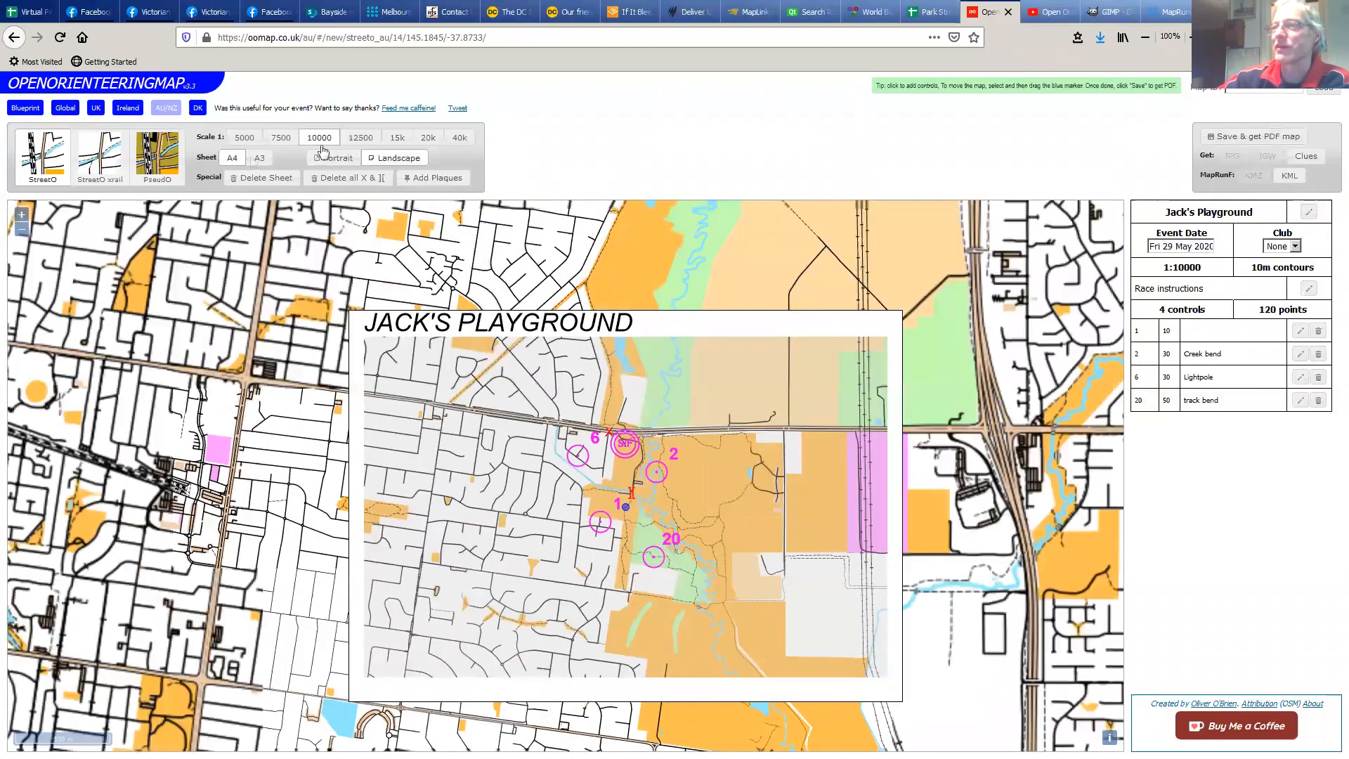
pyautogui.click(249, 139)
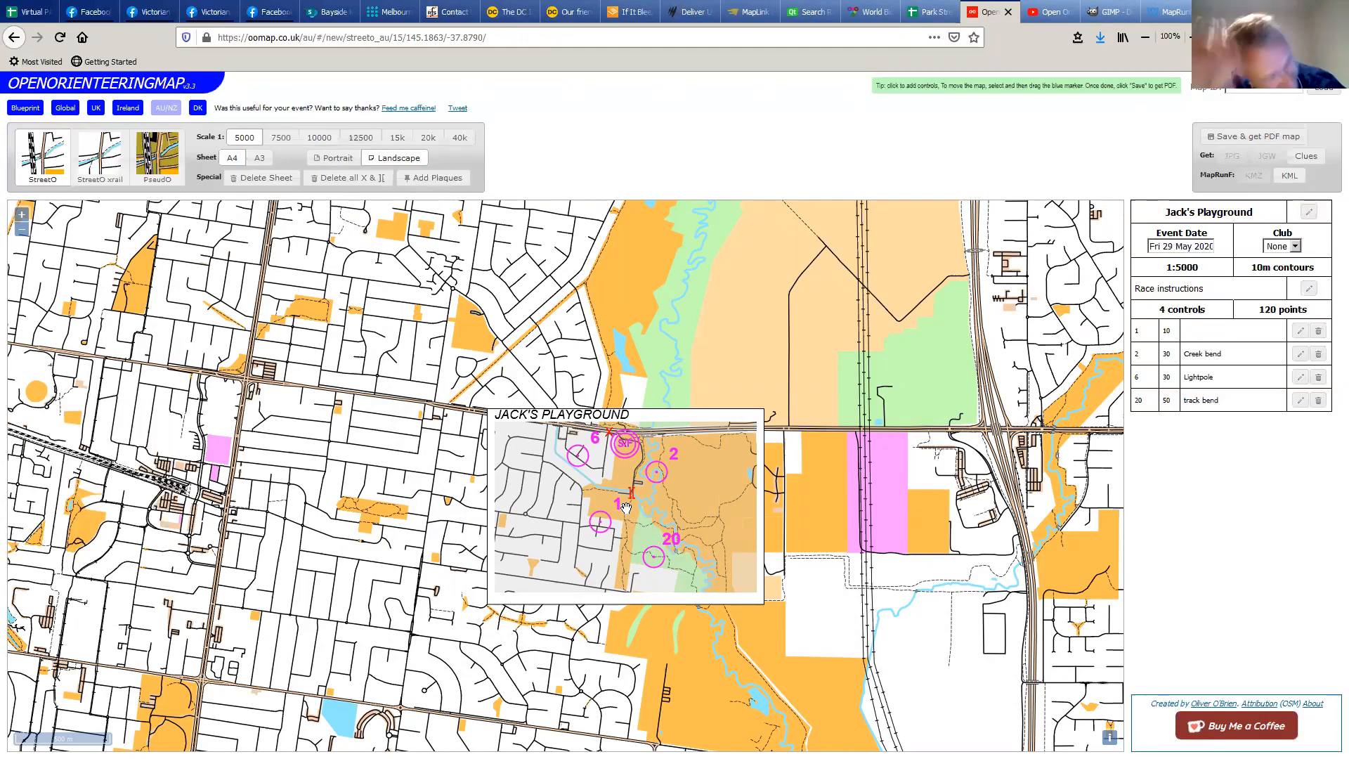
# Shift the landscape sheet east to cover more parkland while keeping all four controls inside it
pyautogui.moveTo(625, 508); pyautogui.dragTo(676, 504)
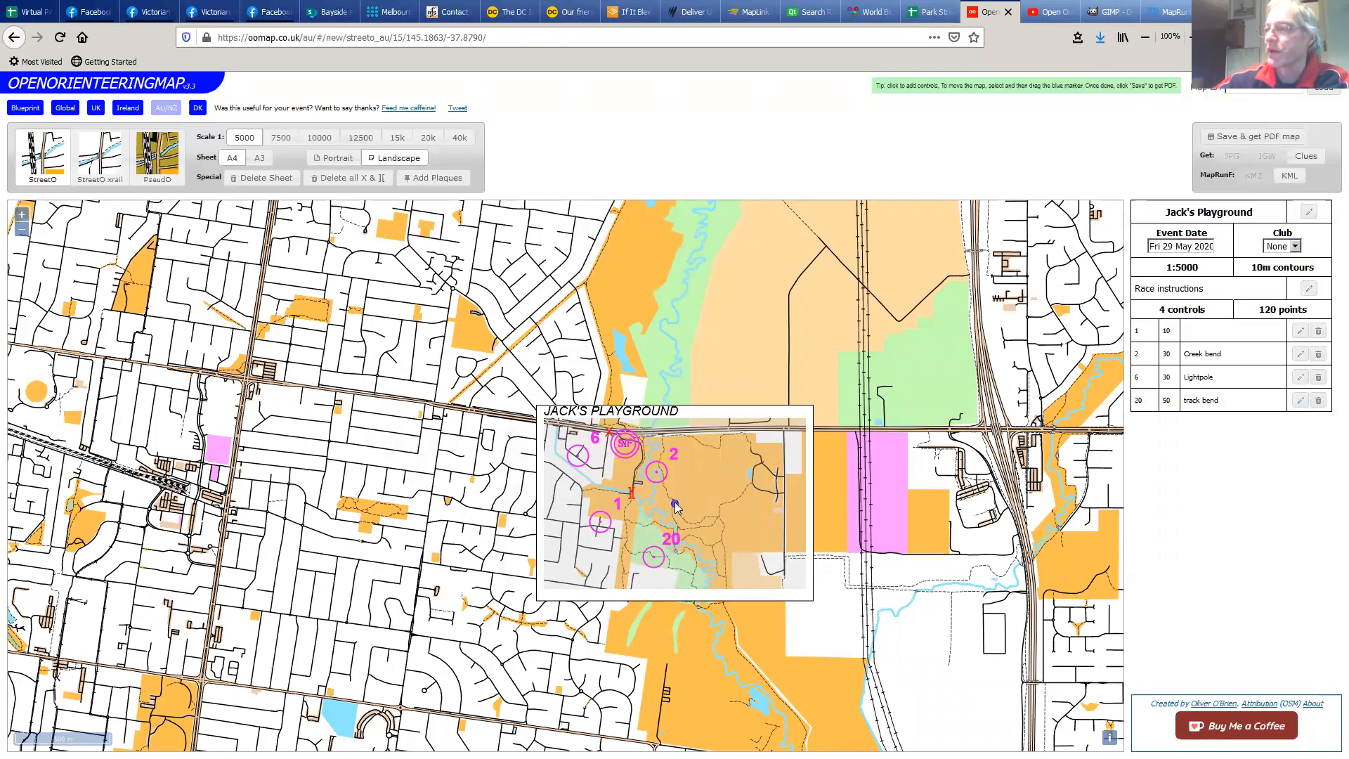
pyautogui.moveTo(675, 503); pyautogui.dragTo(726, 497)
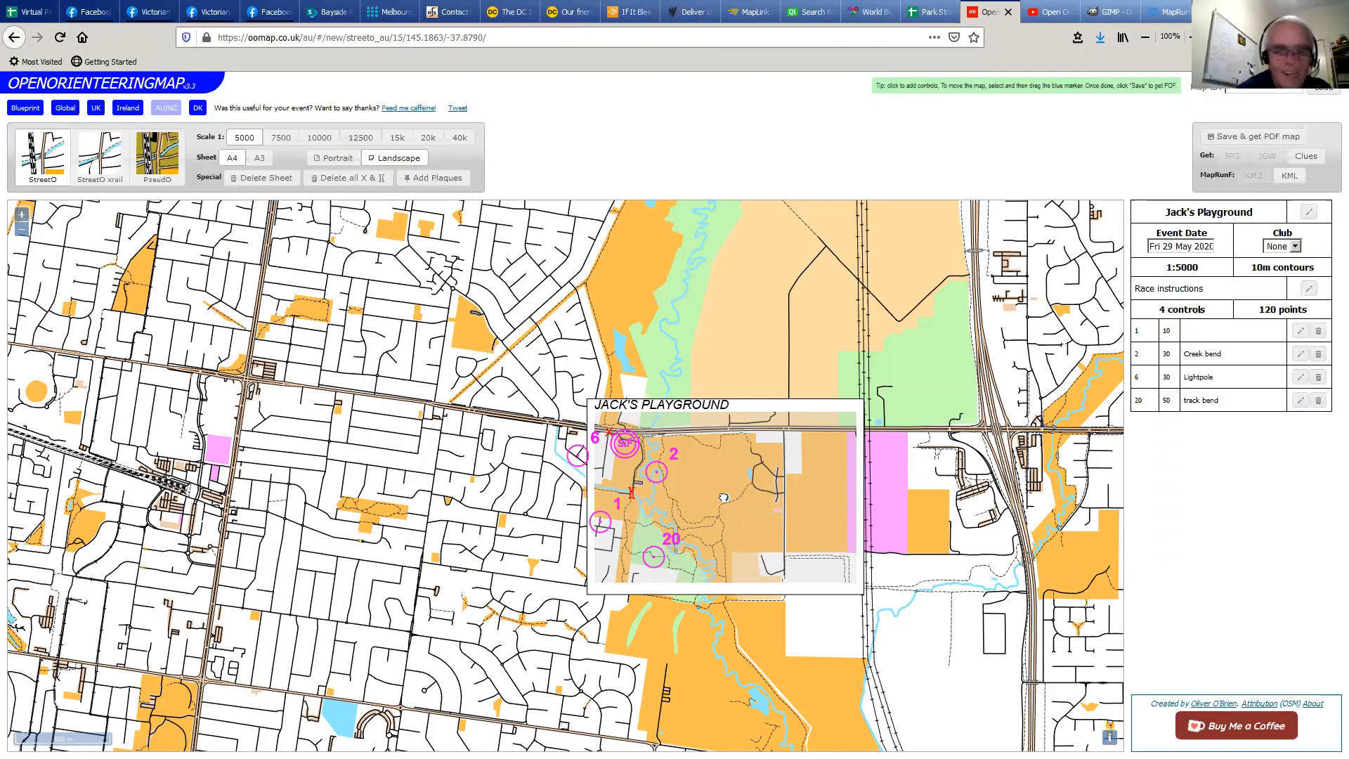
pyautogui.click(672, 496)
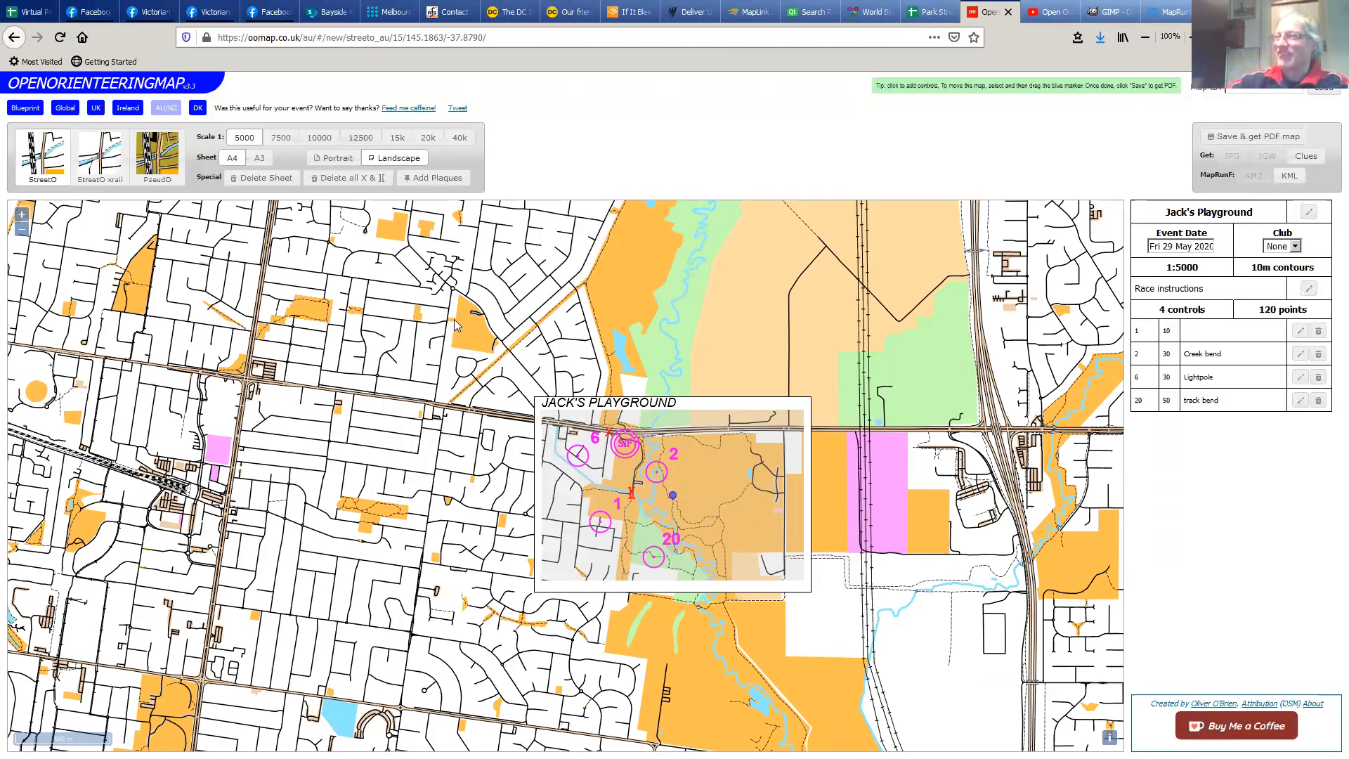
# Preview the sheet at A3 size and at scale 1:10000, restoring A4 and 1:5000
pyautogui.click(262, 159)
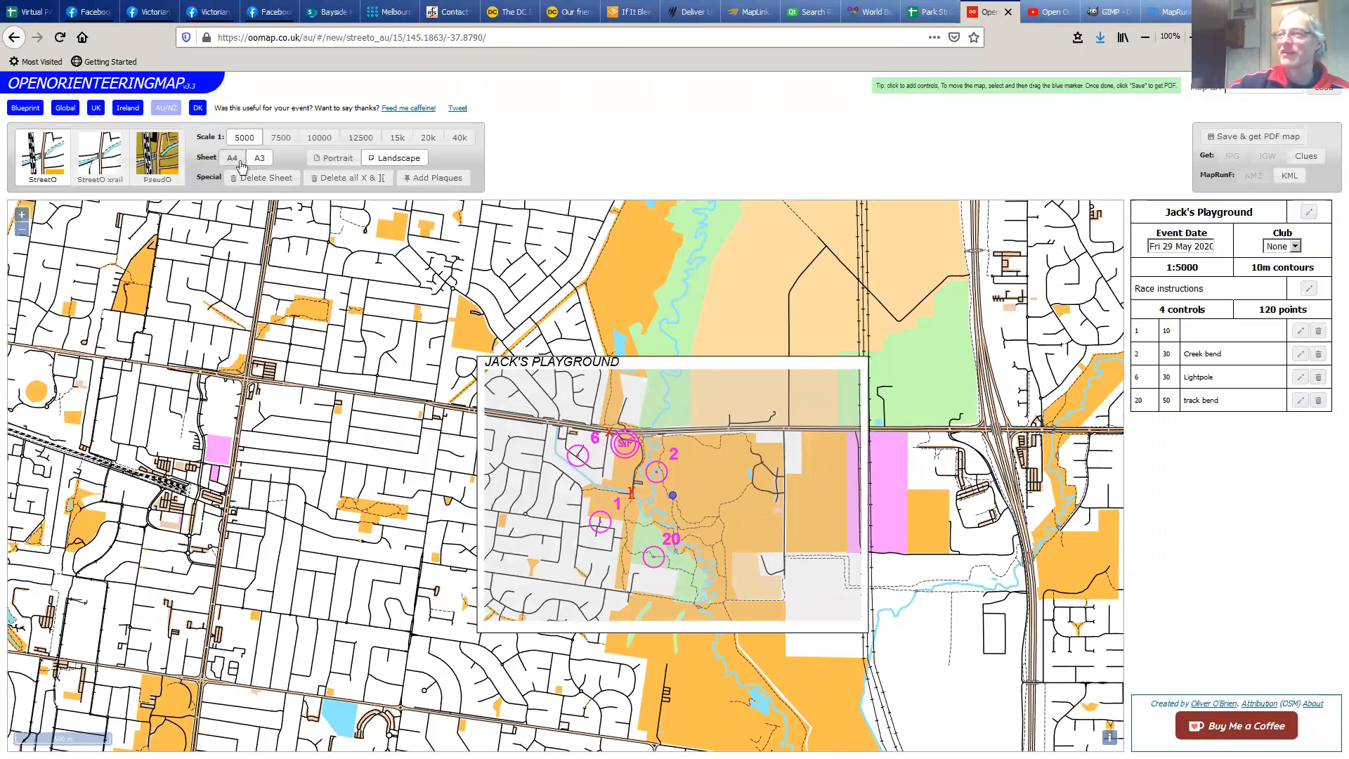
pyautogui.click(235, 158)
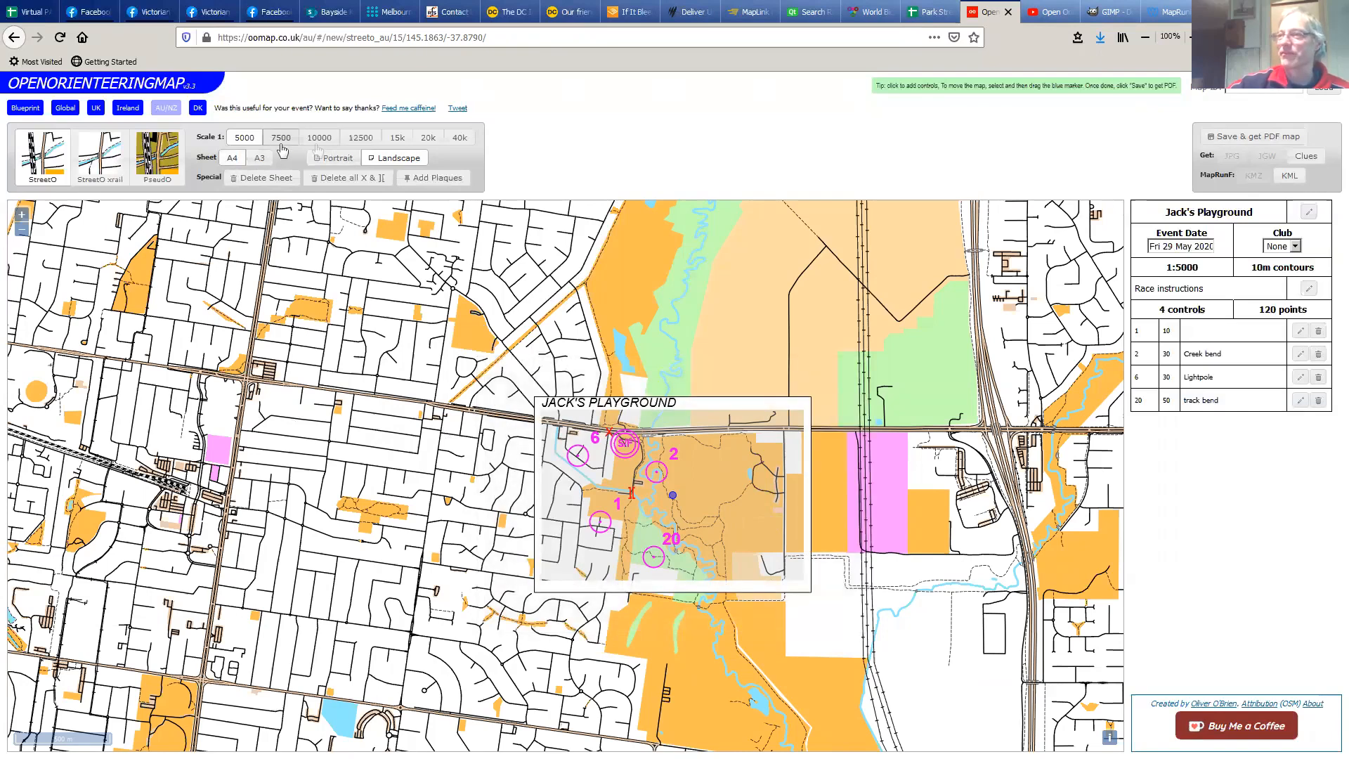
pyautogui.click(320, 138)
pyautogui.click(244, 137)
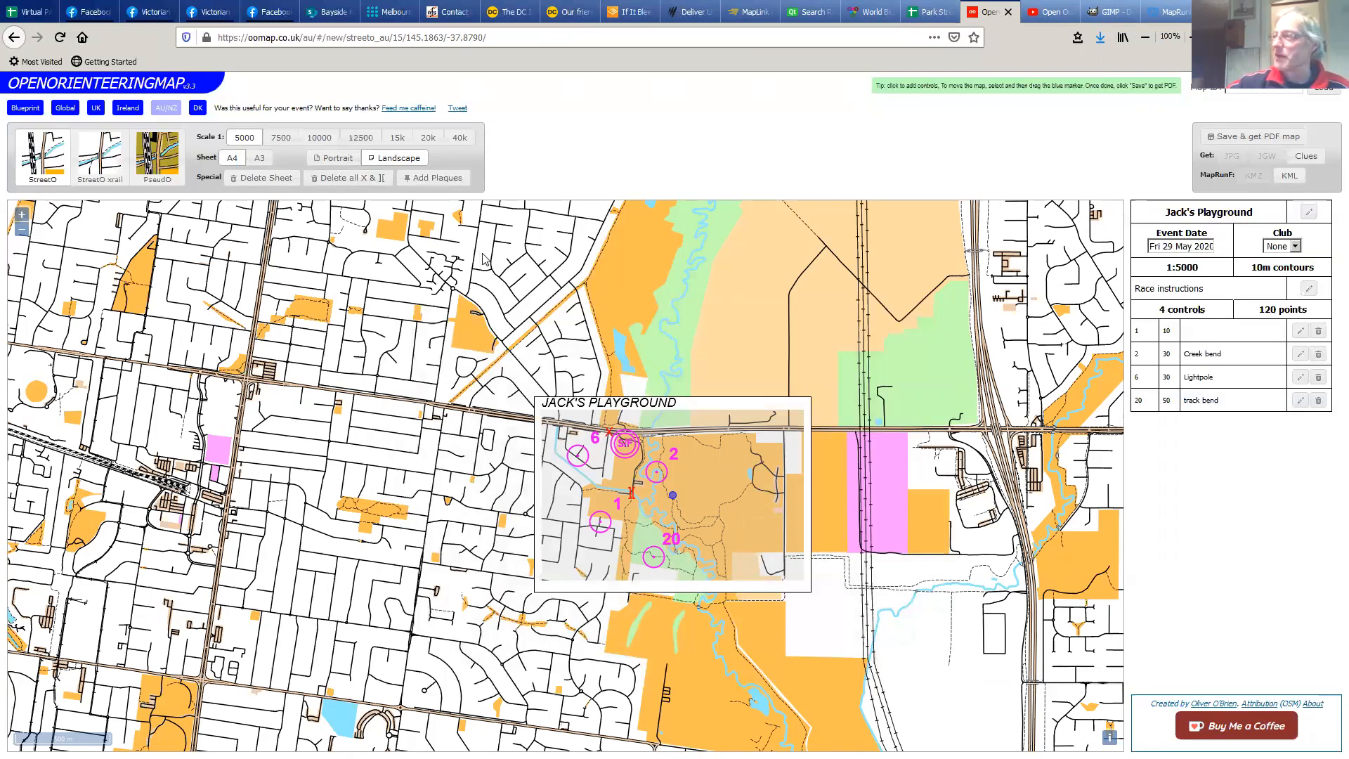
# Switch to the MapRunF CheckSites page, select its web address for sharing and read through the CheckSites instructions
pyautogui.click(1174, 14)
pyautogui.moveTo(439, 37); pyautogui.dragTo(190, 30)
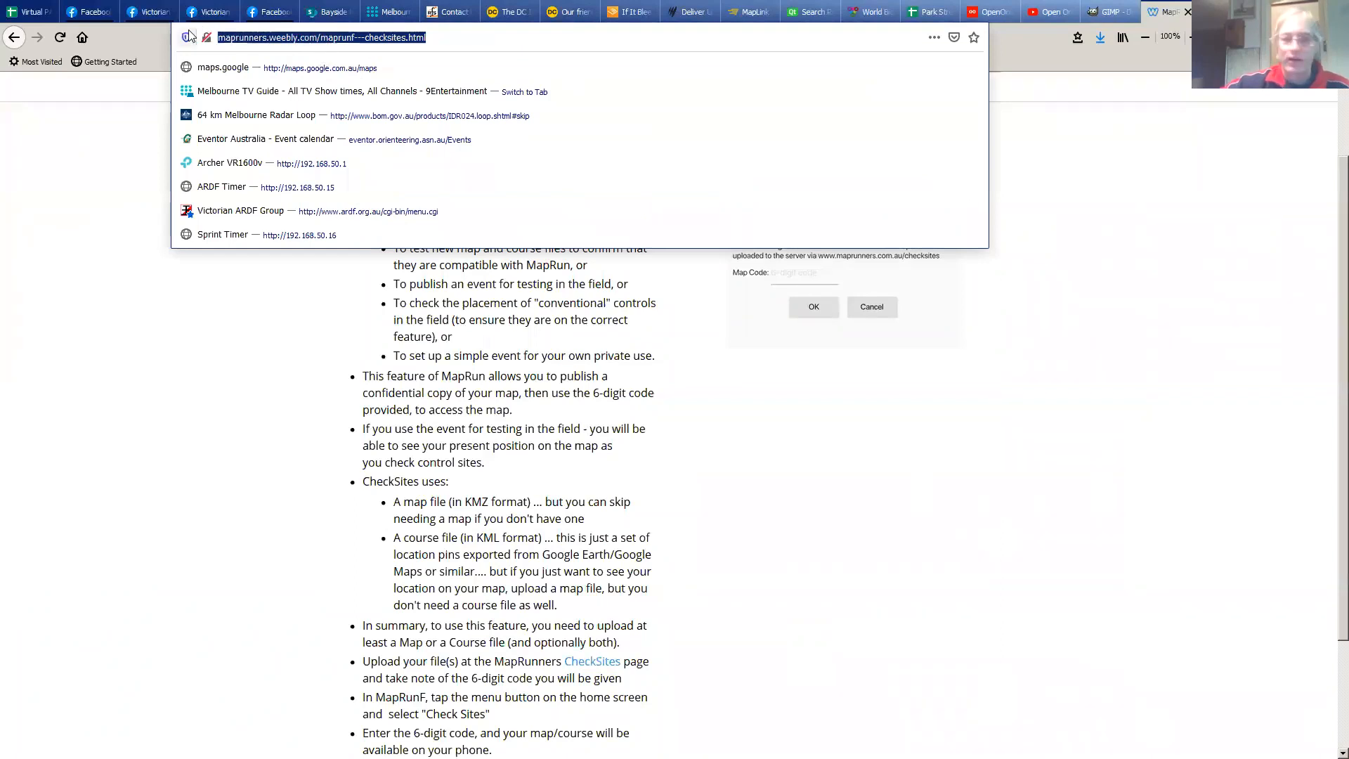
pyautogui.click(99, 127)
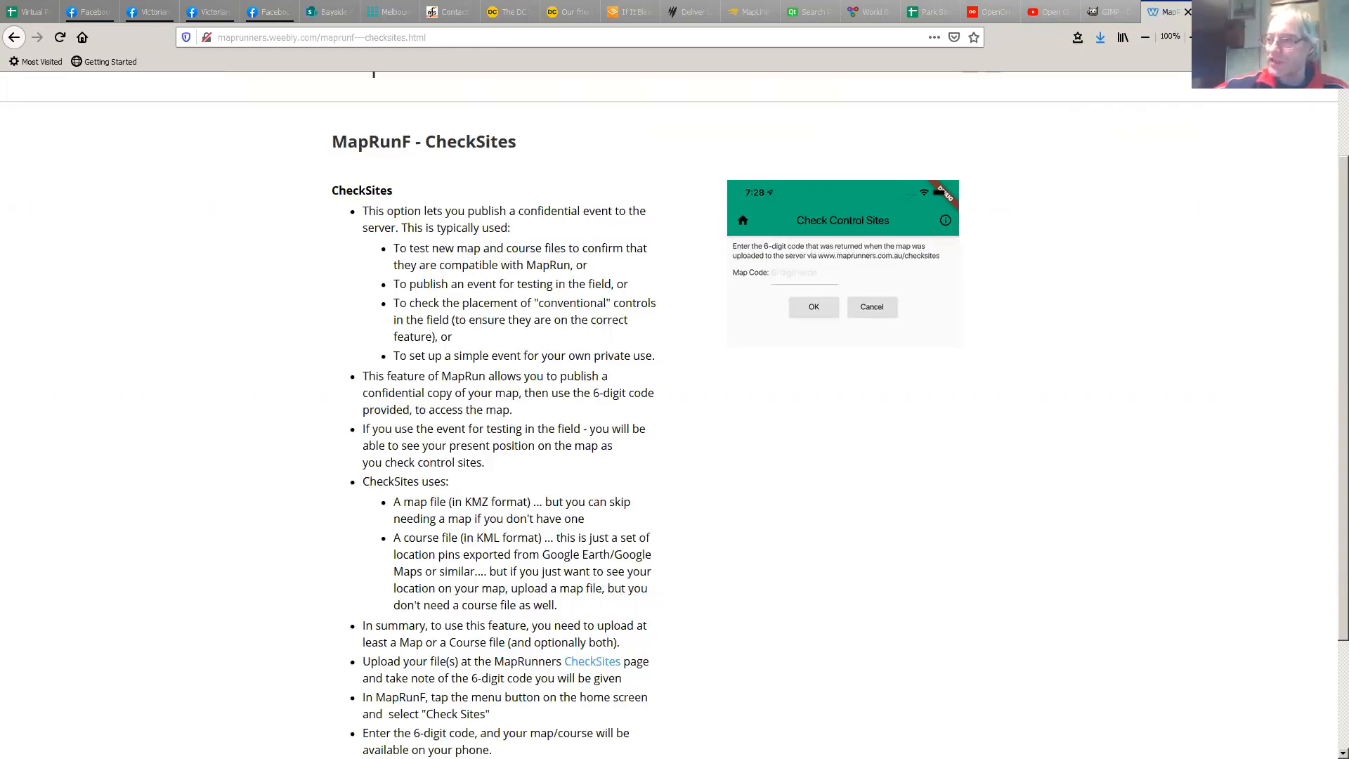
pyautogui.scroll(-3, 201, 355)
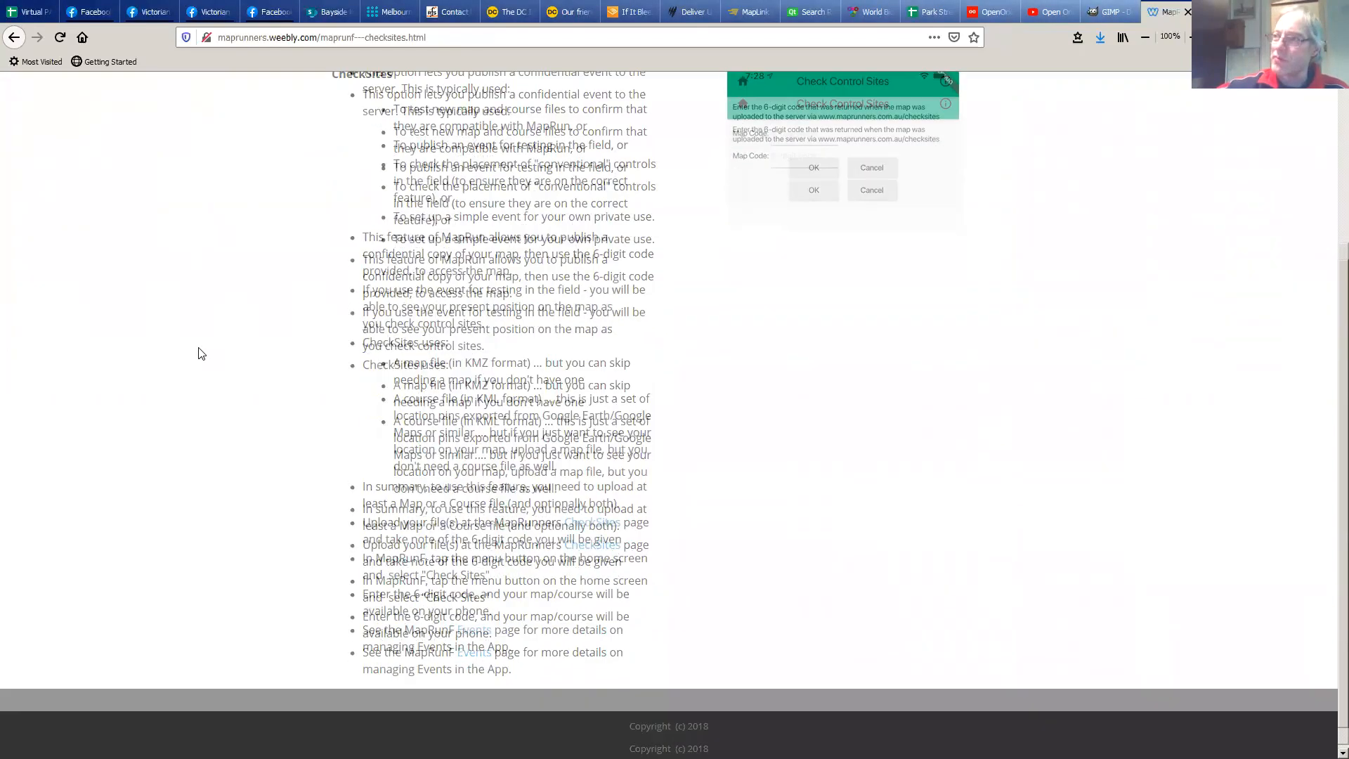
pyautogui.scroll(3, 201, 354)
pyautogui.scroll(-2, 201, 354)
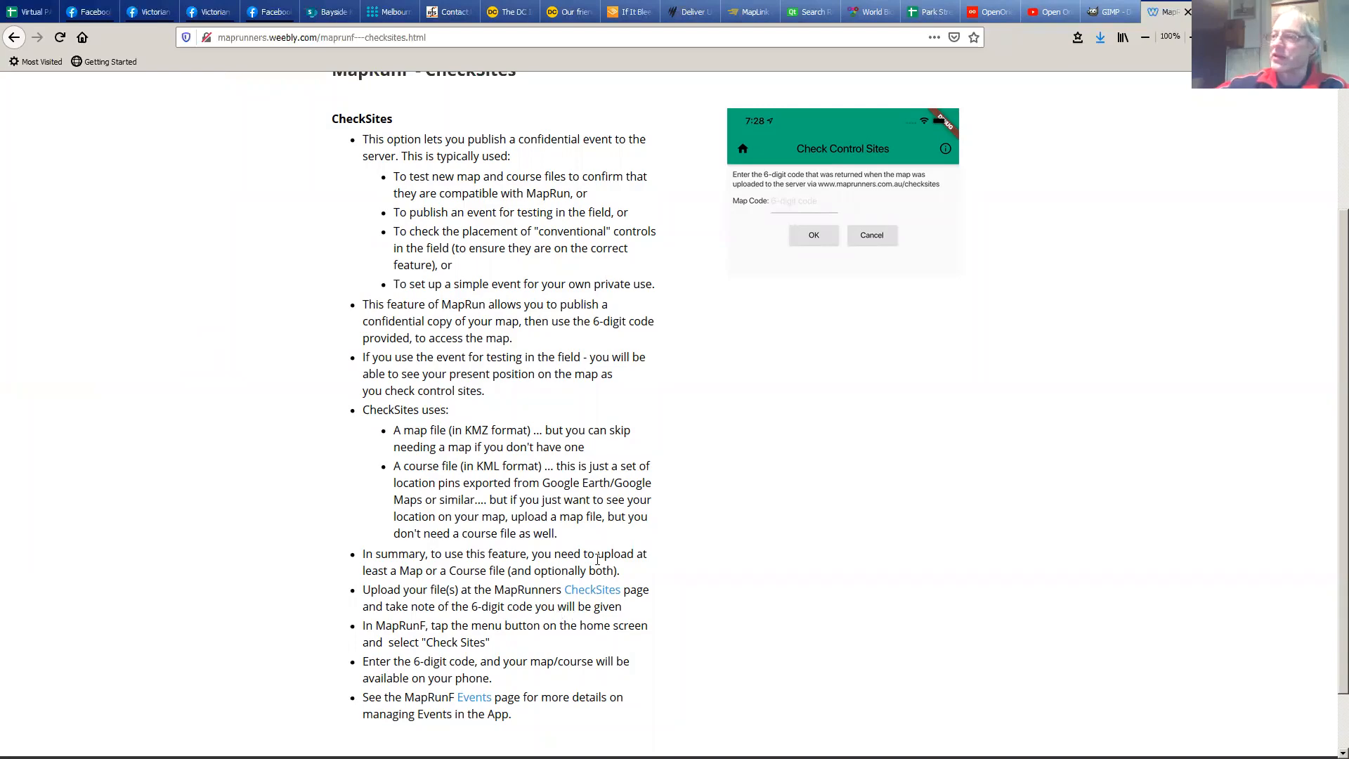
# Open the CheckSites upload link in a new tab and look over the Check Sites Map/Event form down to its file upload fields
pyautogui.rightClick(596, 596)
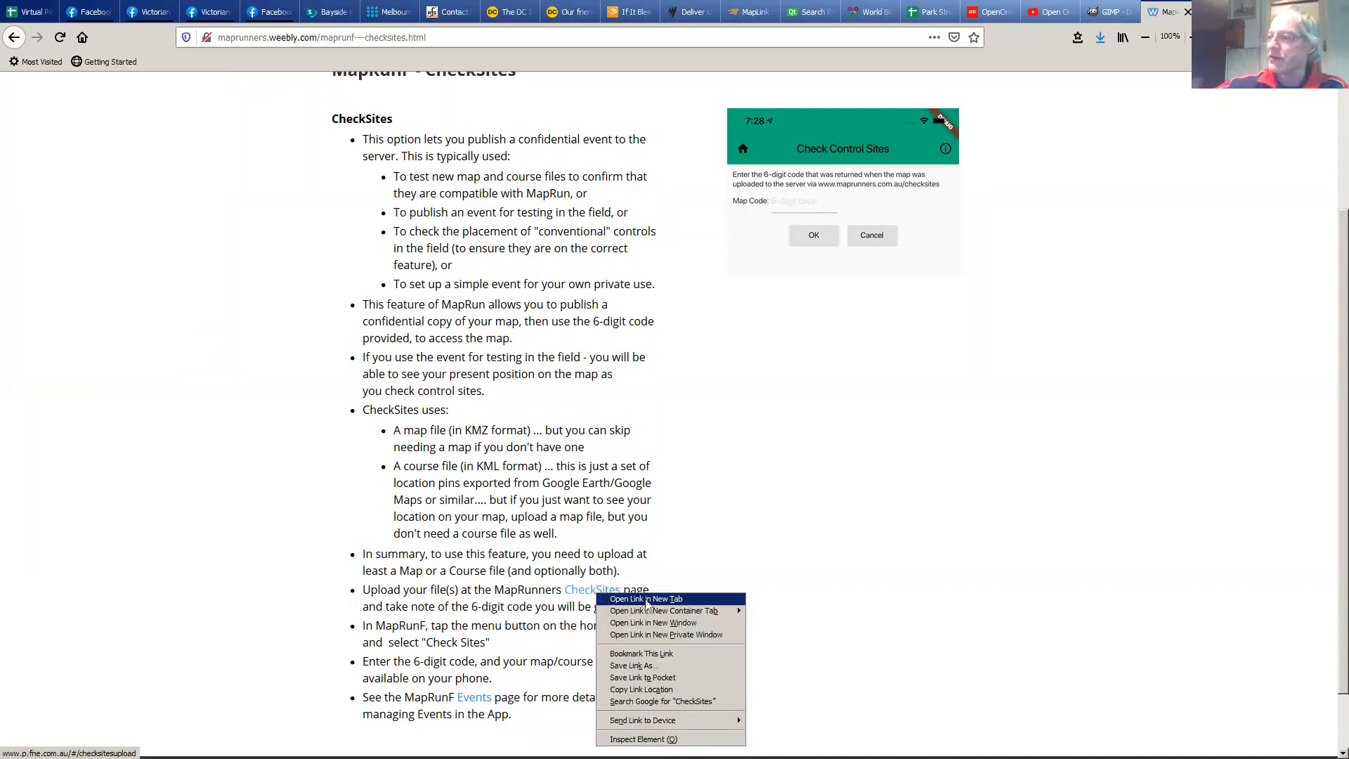
pyautogui.click(645, 599)
pyautogui.click(1168, 12)
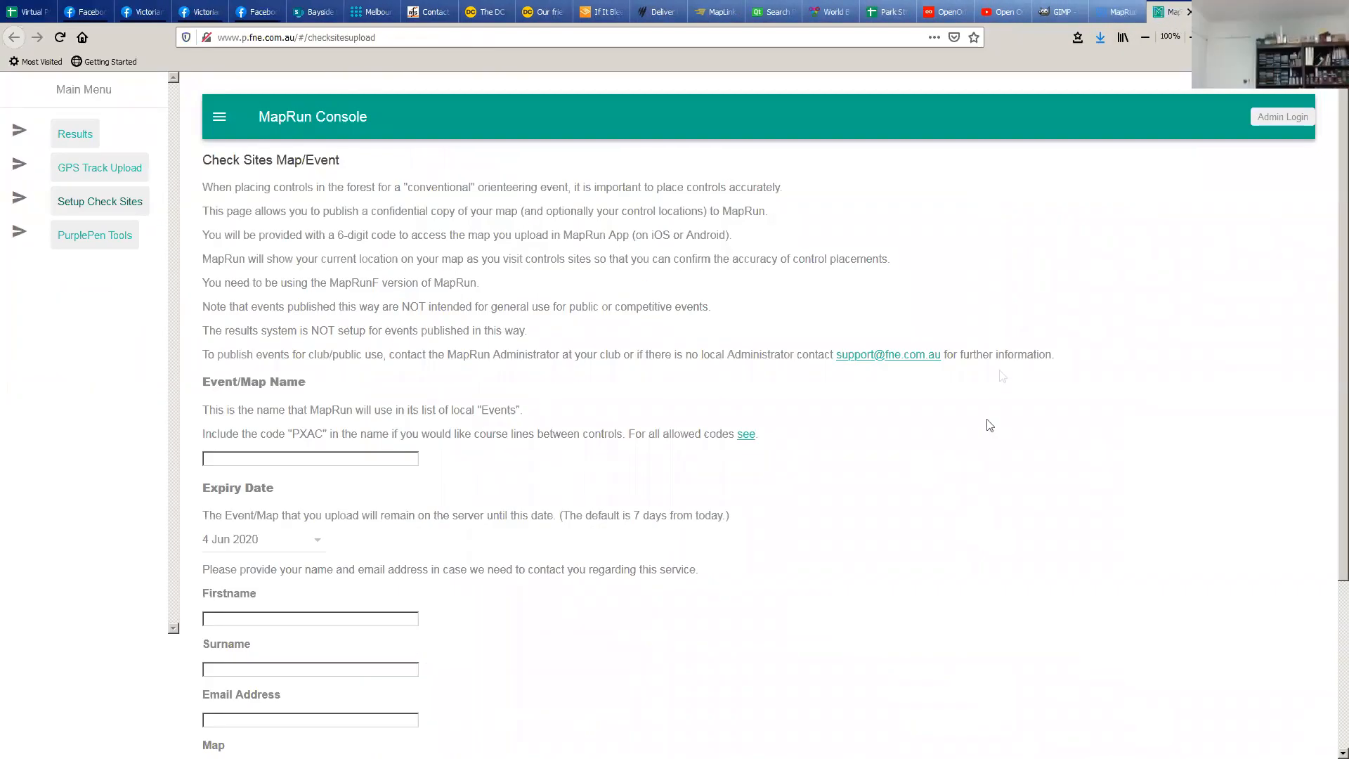
pyautogui.scroll(-2, 941, 592)
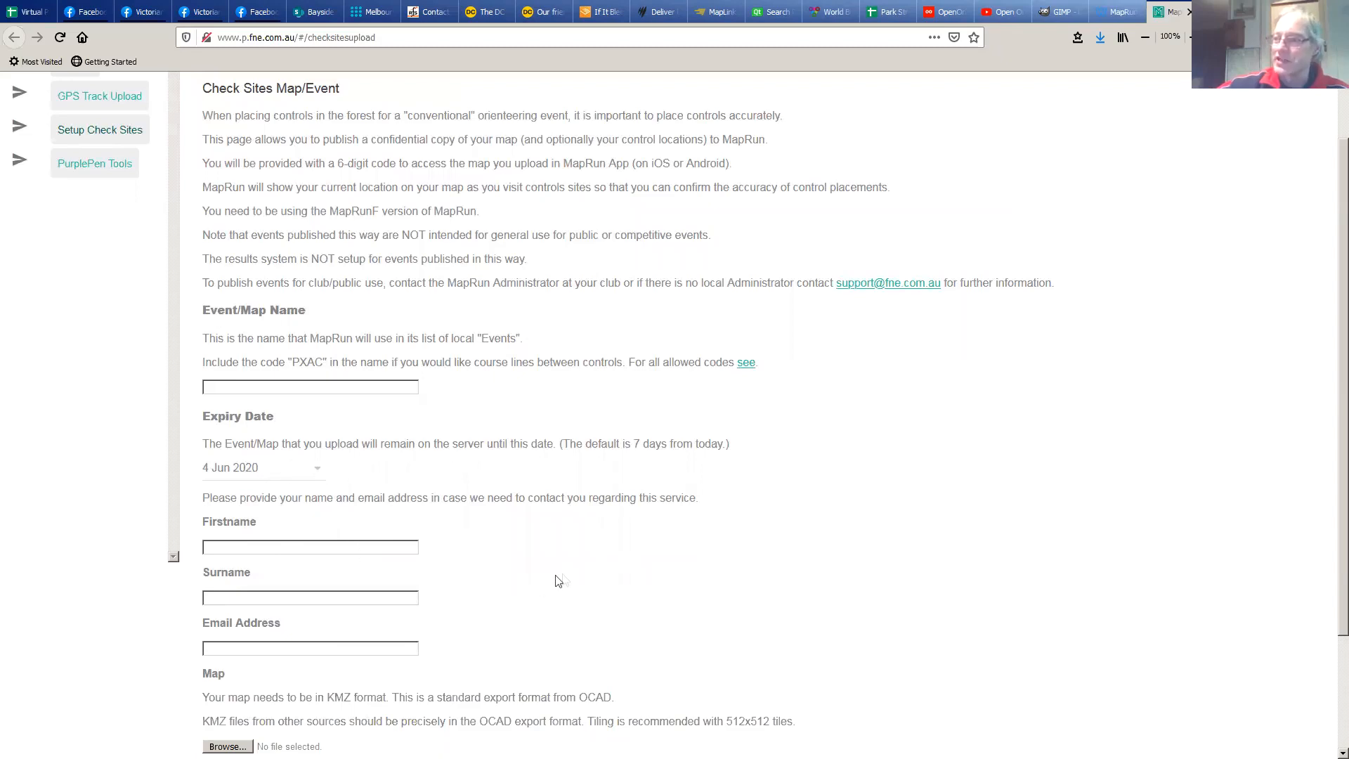
pyautogui.scroll(-4, 565, 579)
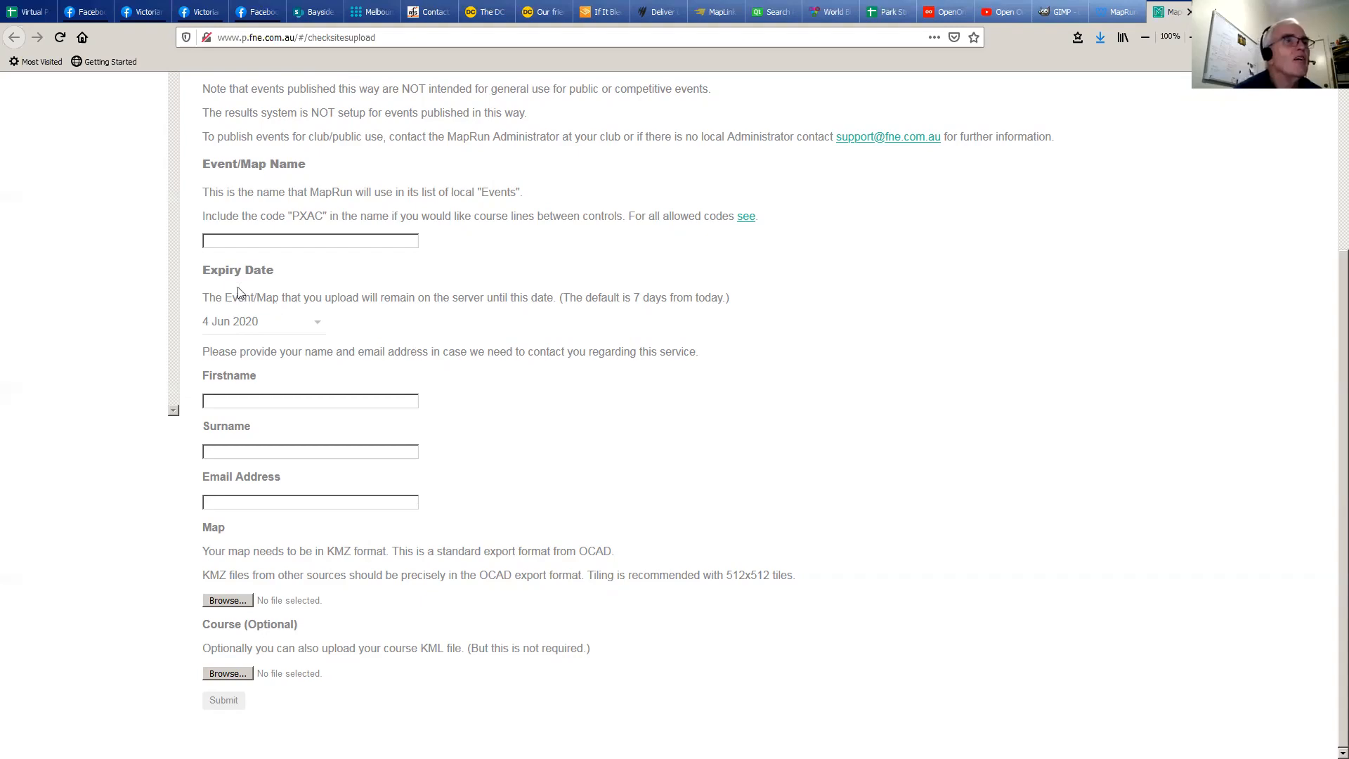
# Close the Facebook member requests tab and return to the Victorian ARDF Group post with the RadiO Sprint Training map
pyautogui.click(203, 13)
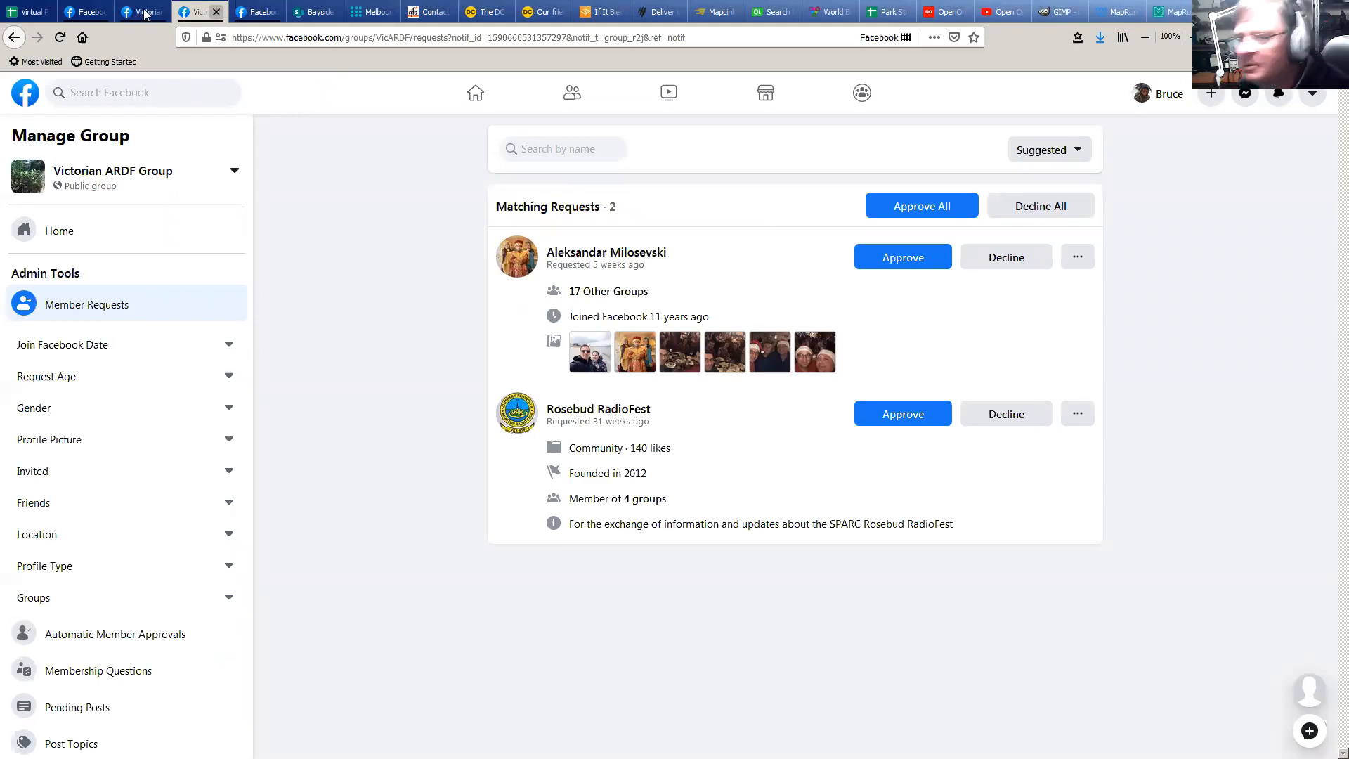
pyautogui.click(216, 12)
pyautogui.click(145, 14)
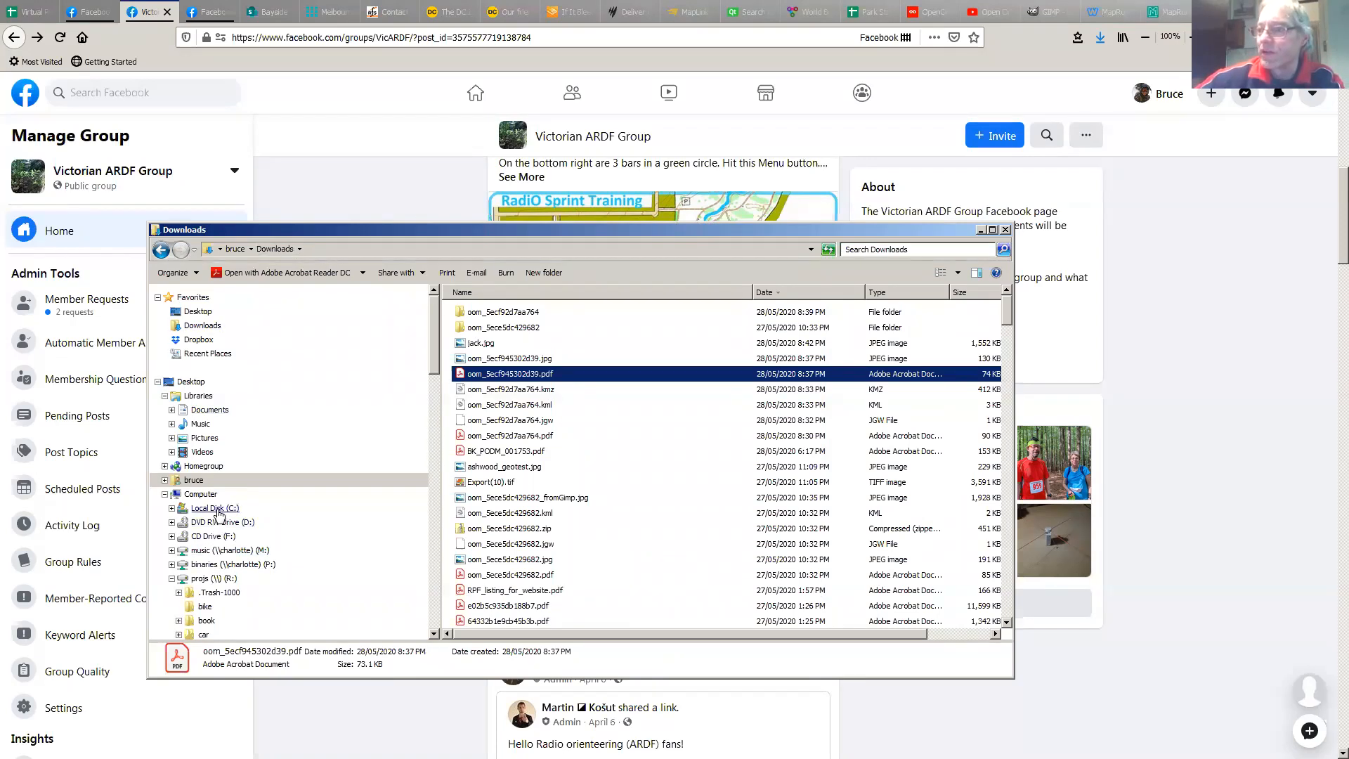
# Browse the R: drive in the file explorer and open the burwood folder under fox, ardf, maps
pyautogui.scroll(-3, 222, 576)
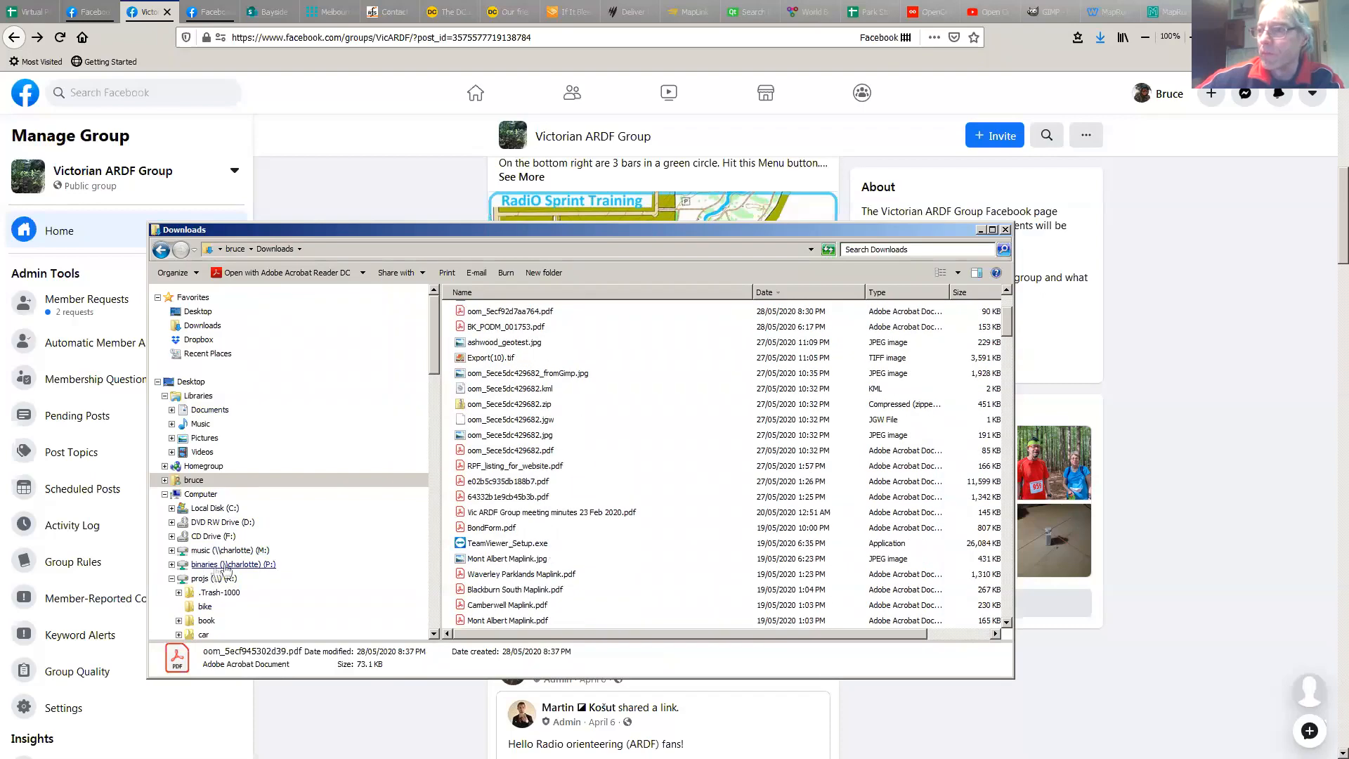
pyautogui.moveTo(437, 355); pyautogui.dragTo(430, 436)
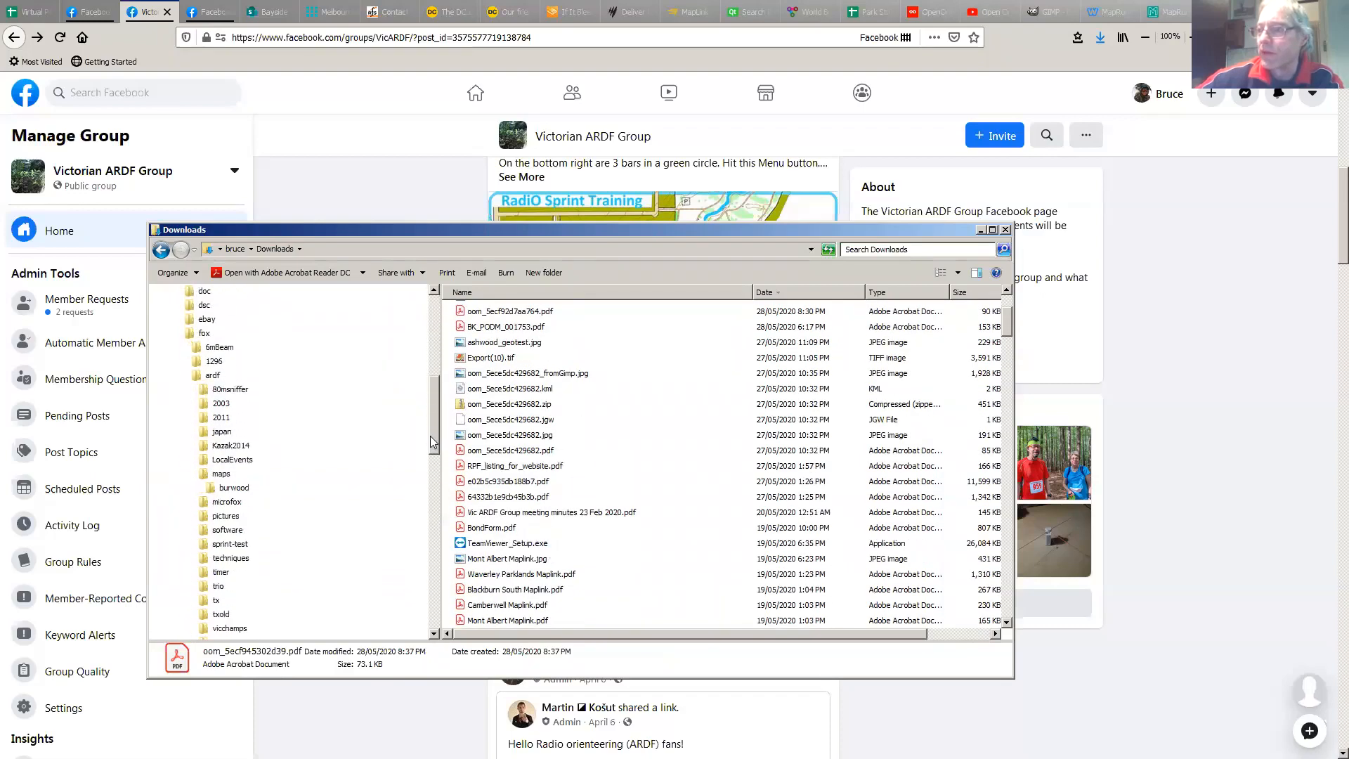
pyautogui.click(236, 488)
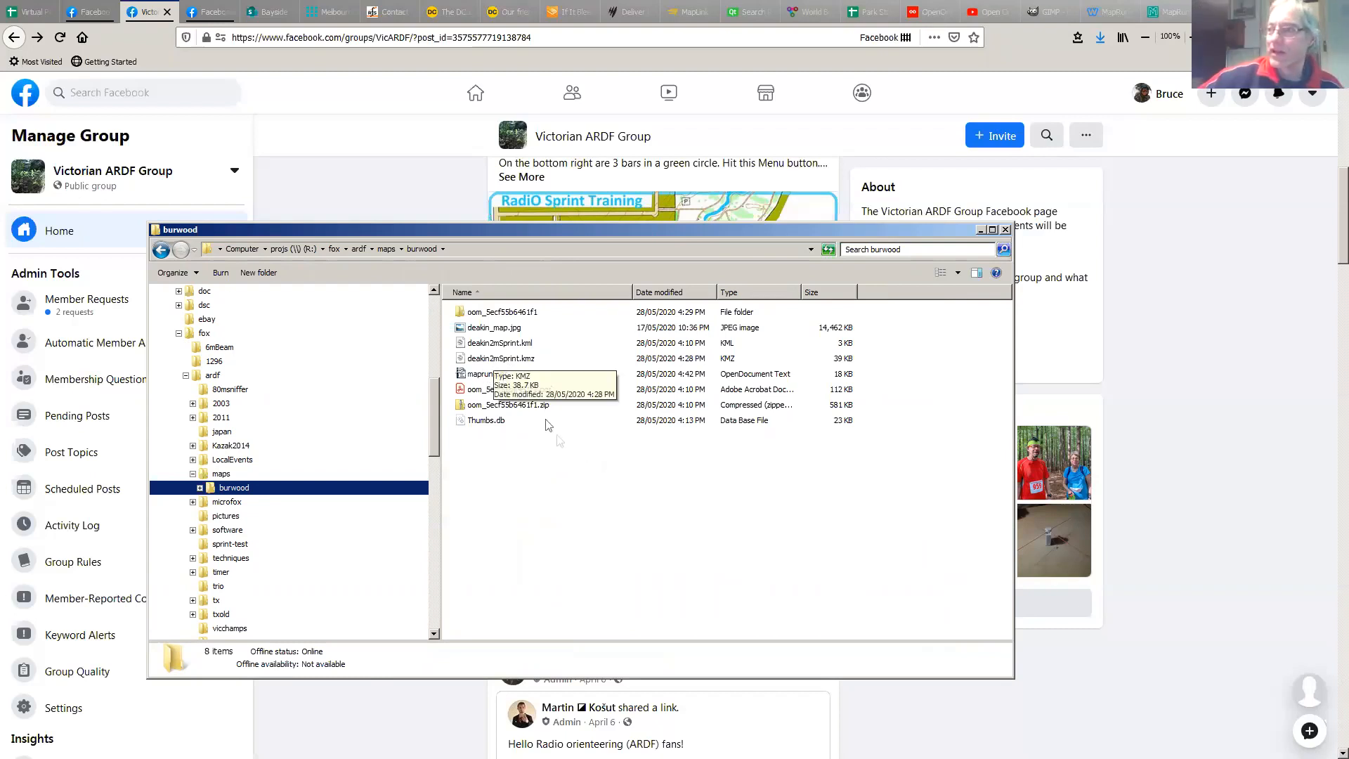
# Open tile_0_0.jpg from the files subfolder of oom_5ecf55b6461f1 to view the Deakin 2M Sprint map tile
pyautogui.click(502, 362)
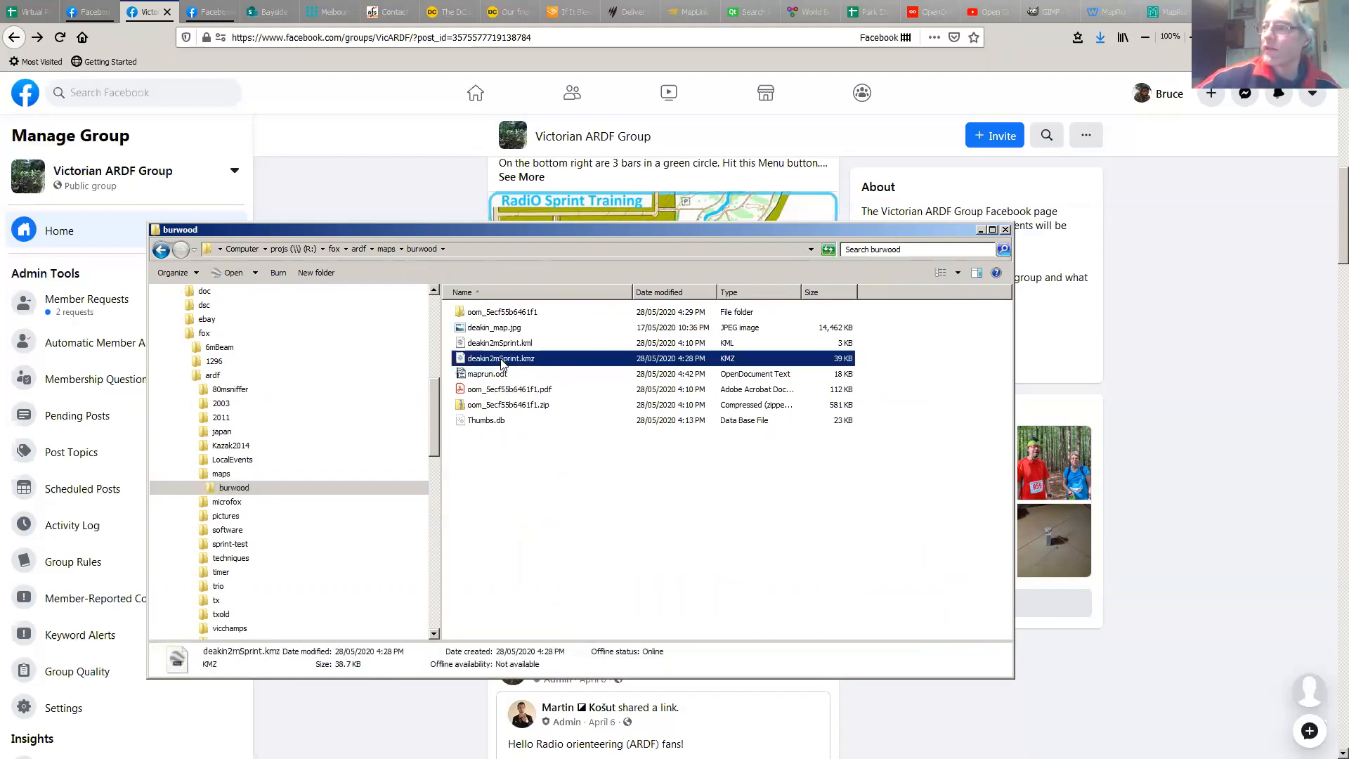
pyautogui.doubleClick(501, 314)
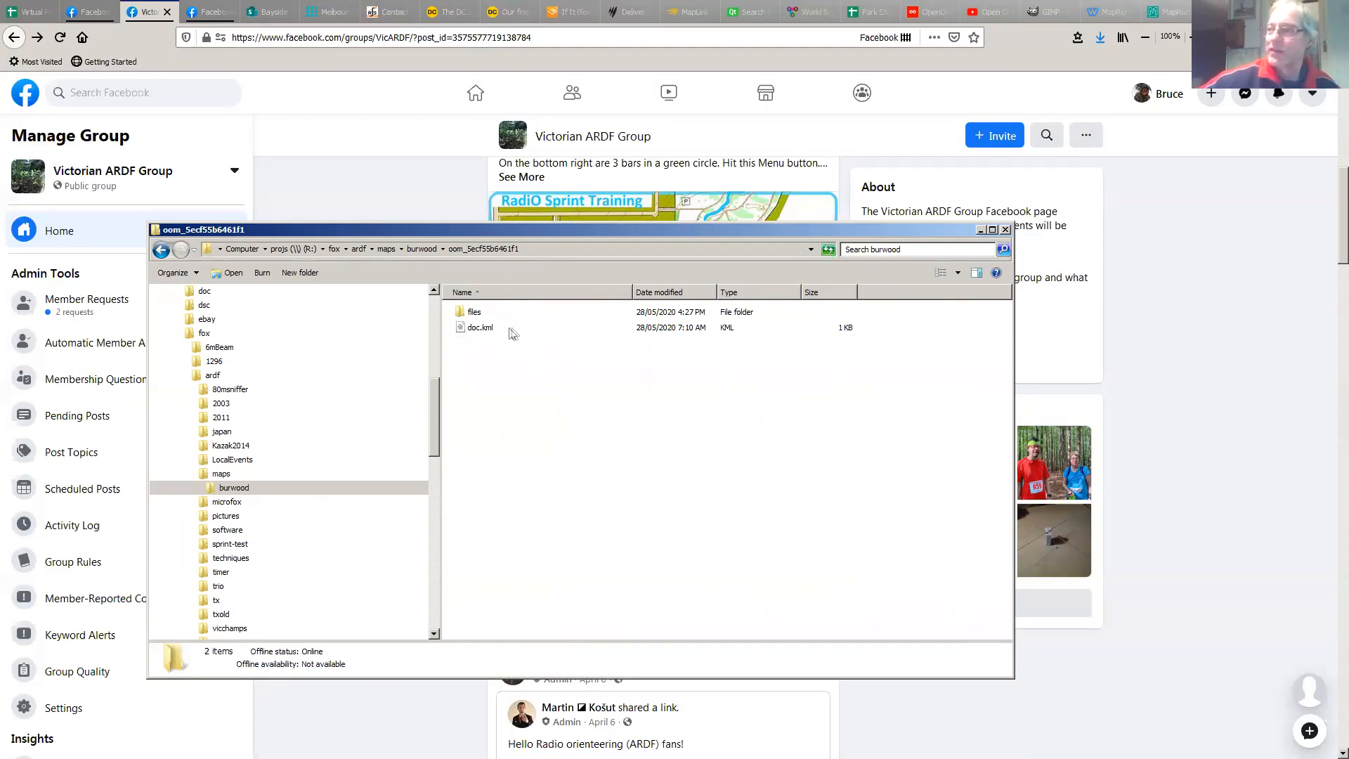
pyautogui.doubleClick(471, 314)
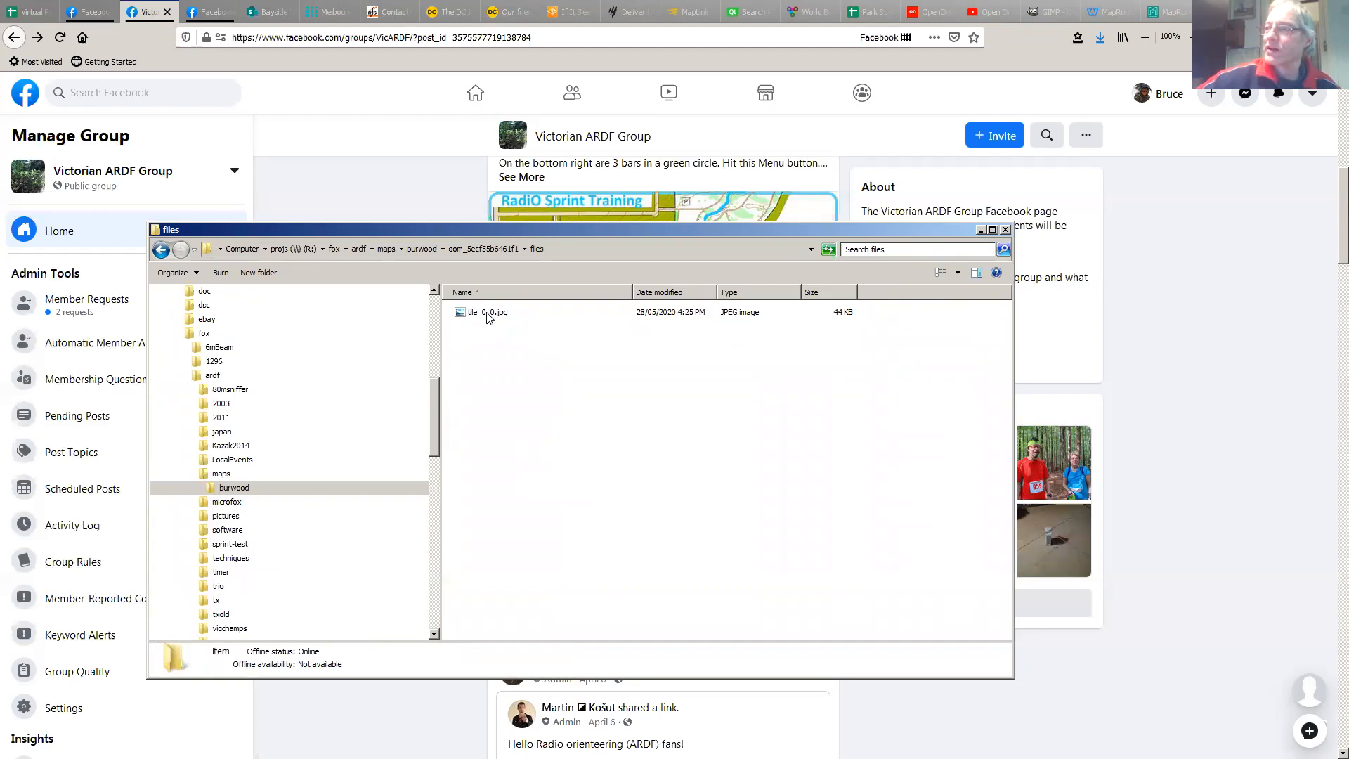
pyautogui.doubleClick(487, 312)
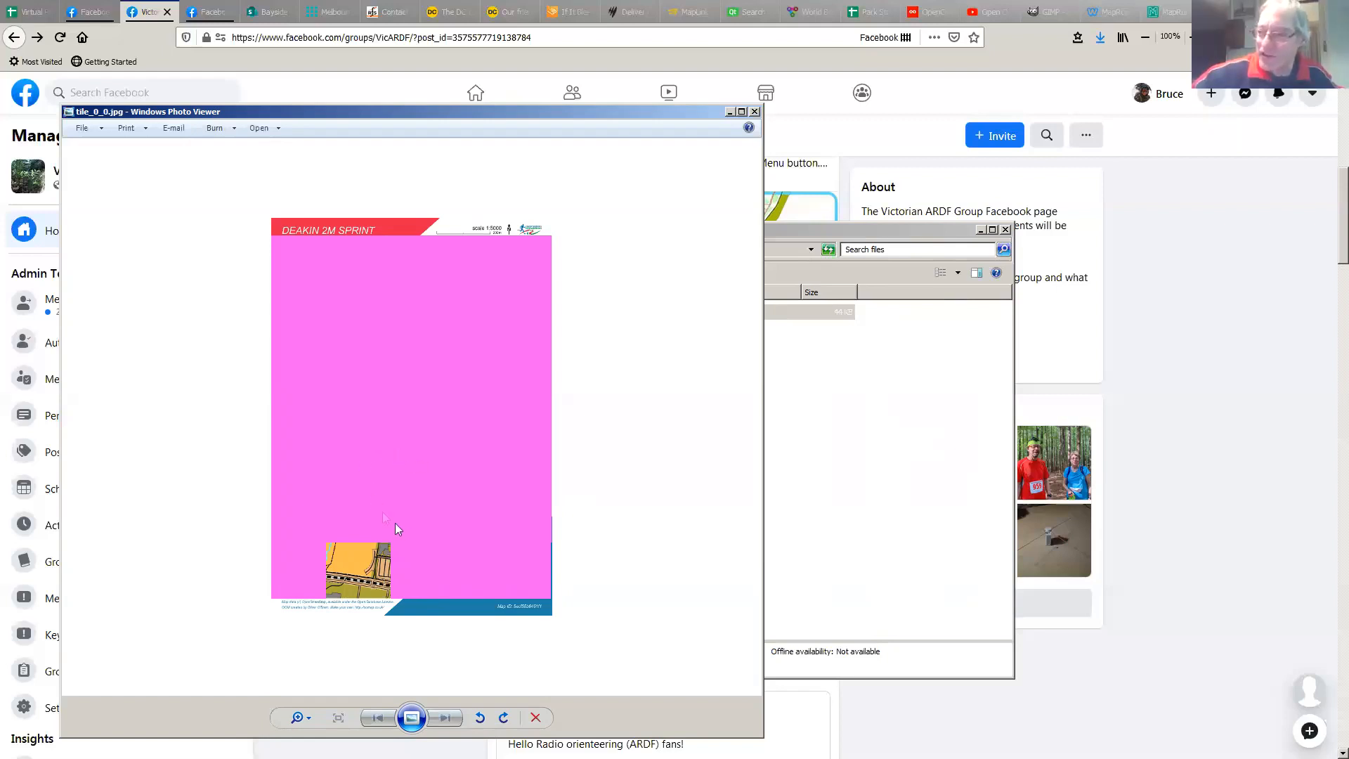
# Compare the tile_0_0.jpg image with its entry in the files folder, and close the image viewer
pyautogui.click(852, 365)
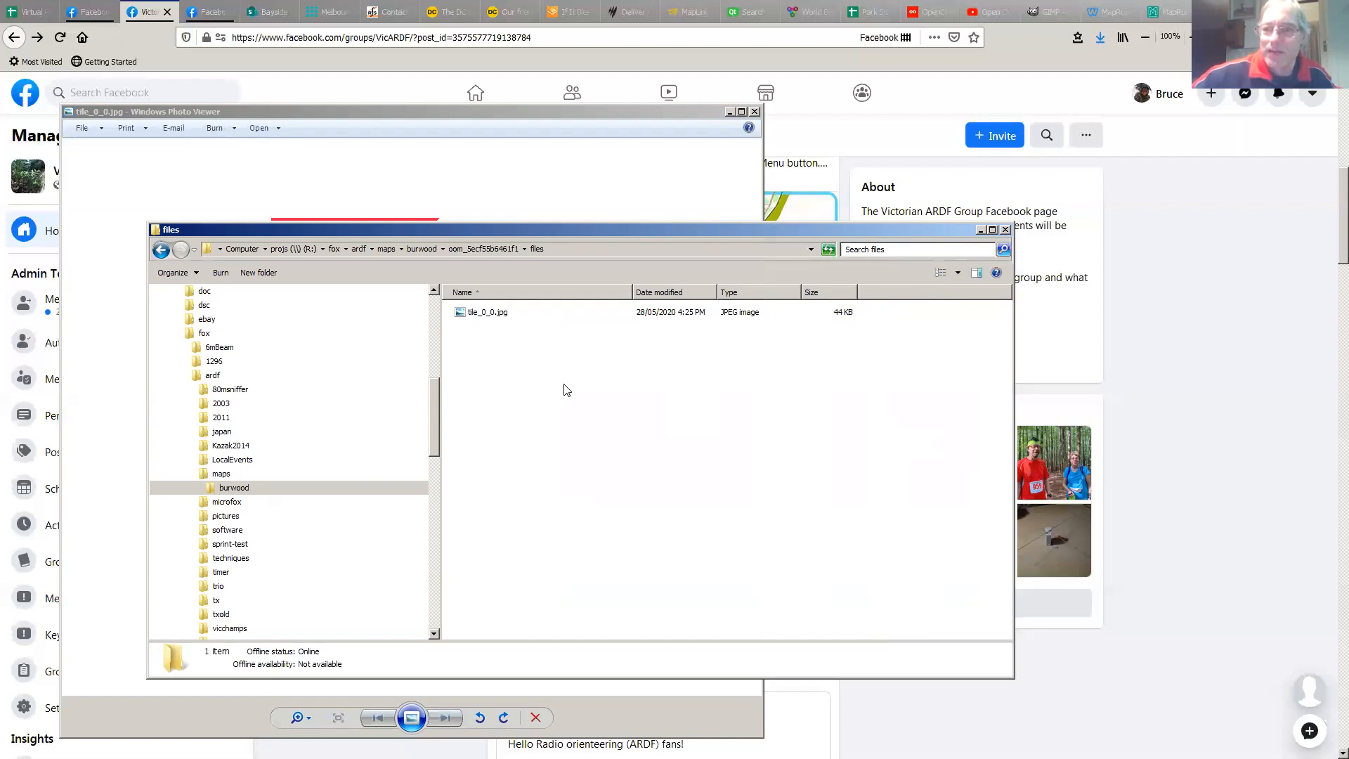
pyautogui.click(289, 169)
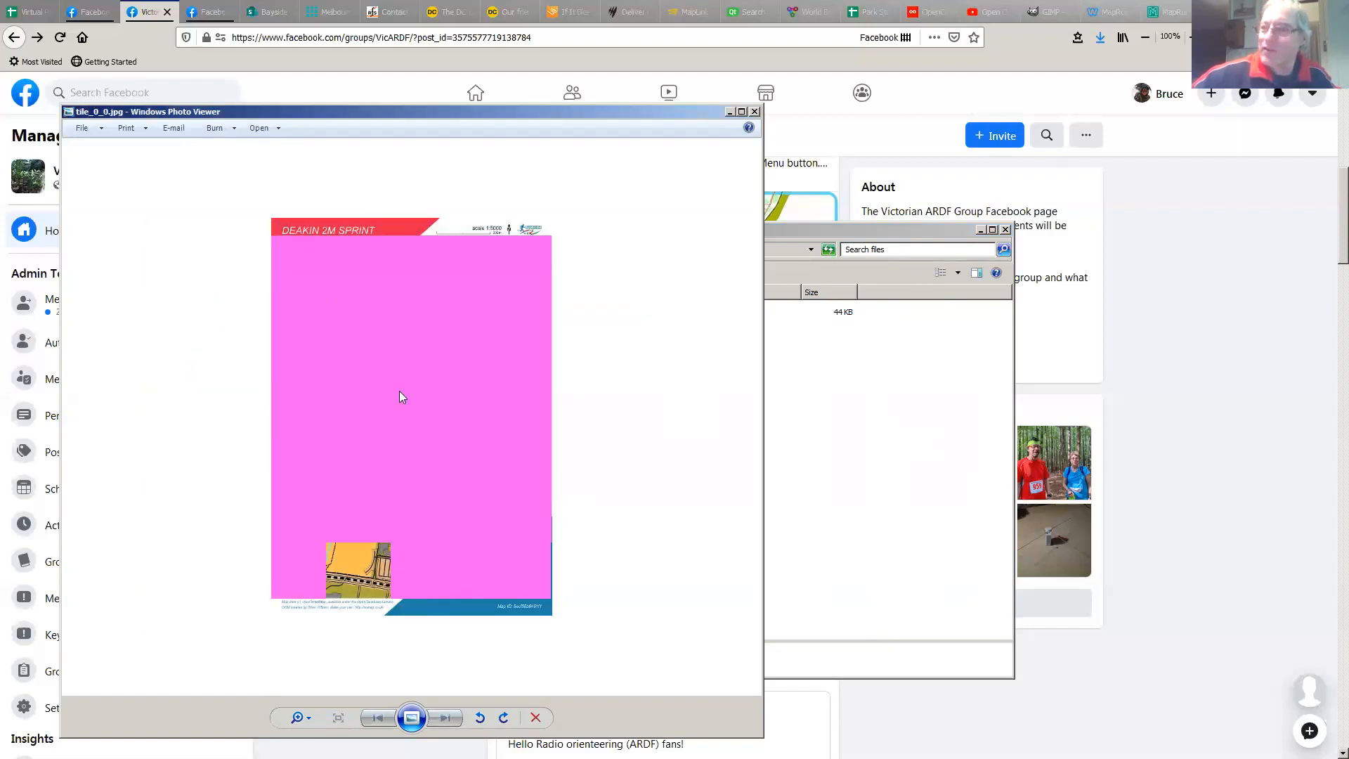
pyautogui.click(814, 475)
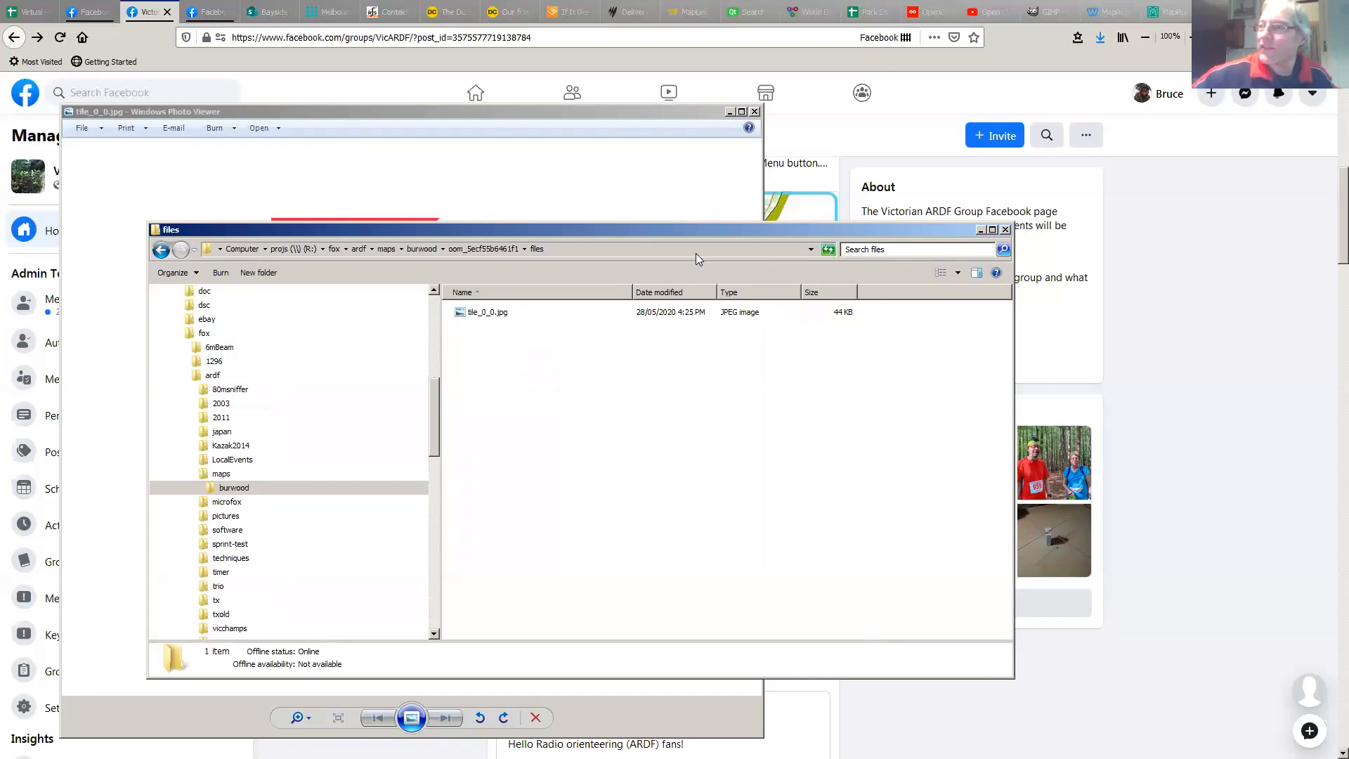
pyautogui.click(717, 162)
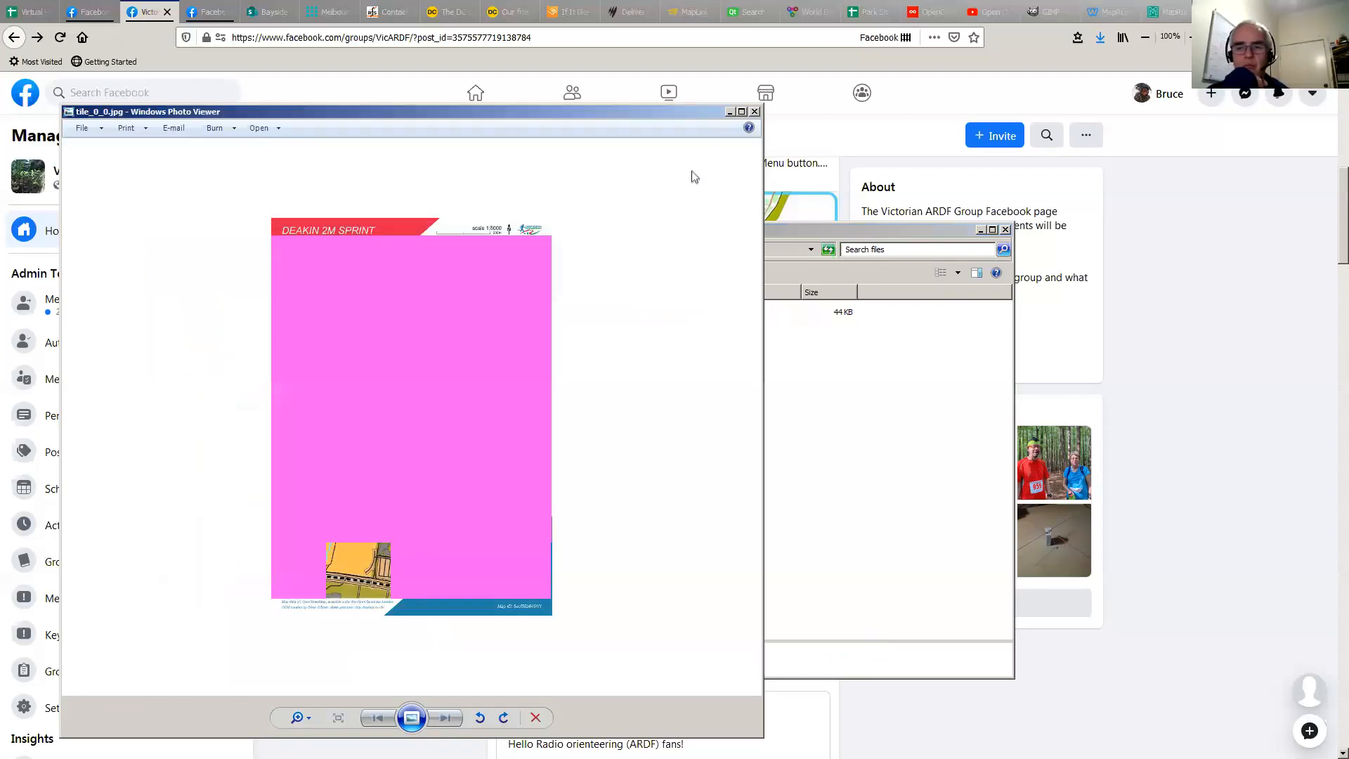
pyautogui.click(755, 112)
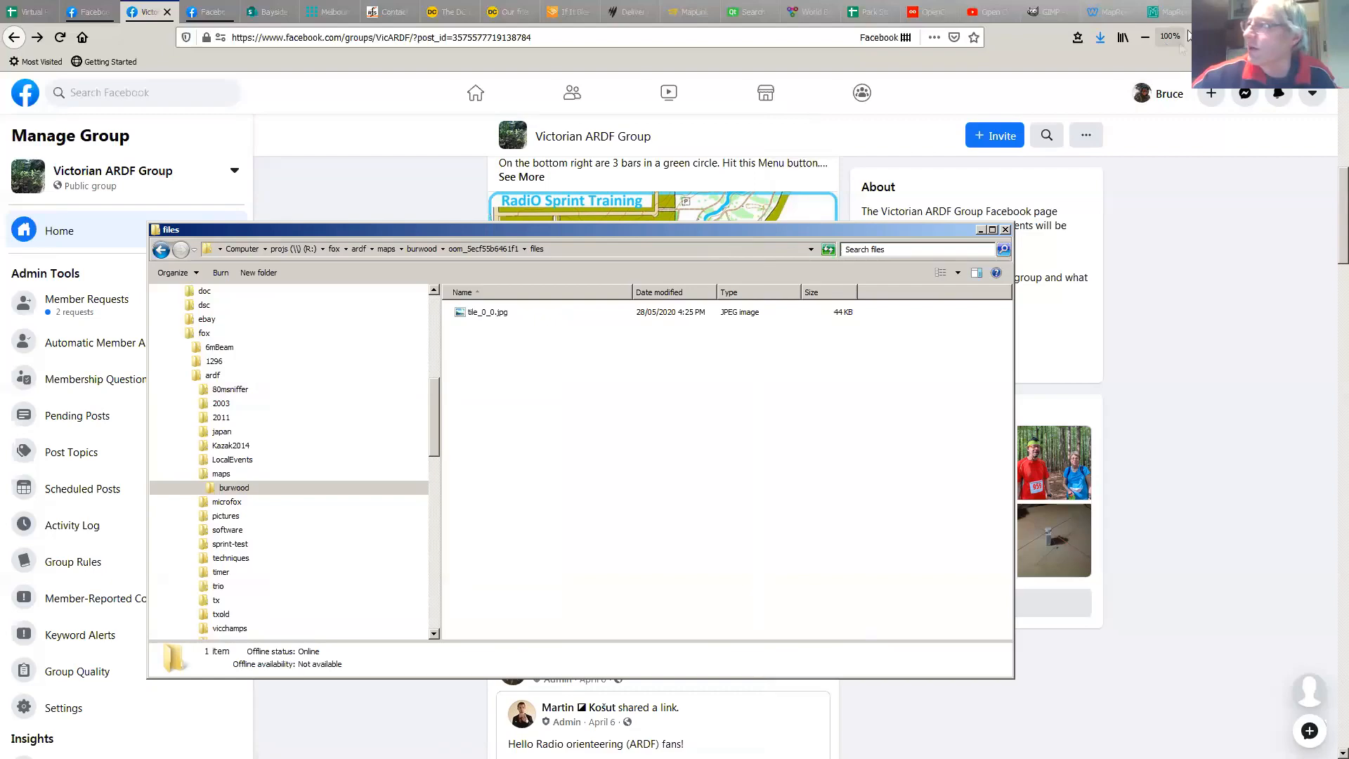
# Review the CheckSites upload form and the MapRunF CheckSites instructions down to the page end, returning to the upload form
pyautogui.click(1164, 16)
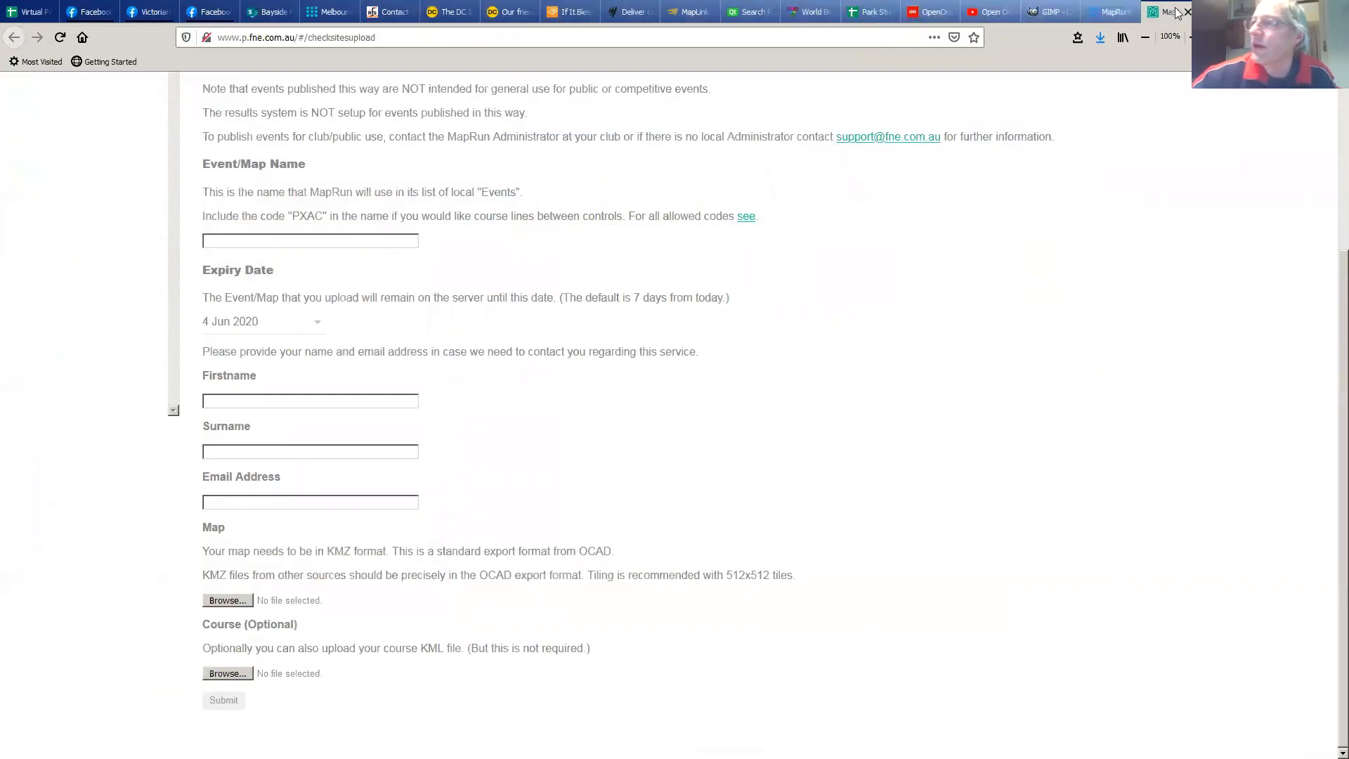
pyautogui.click(1101, 11)
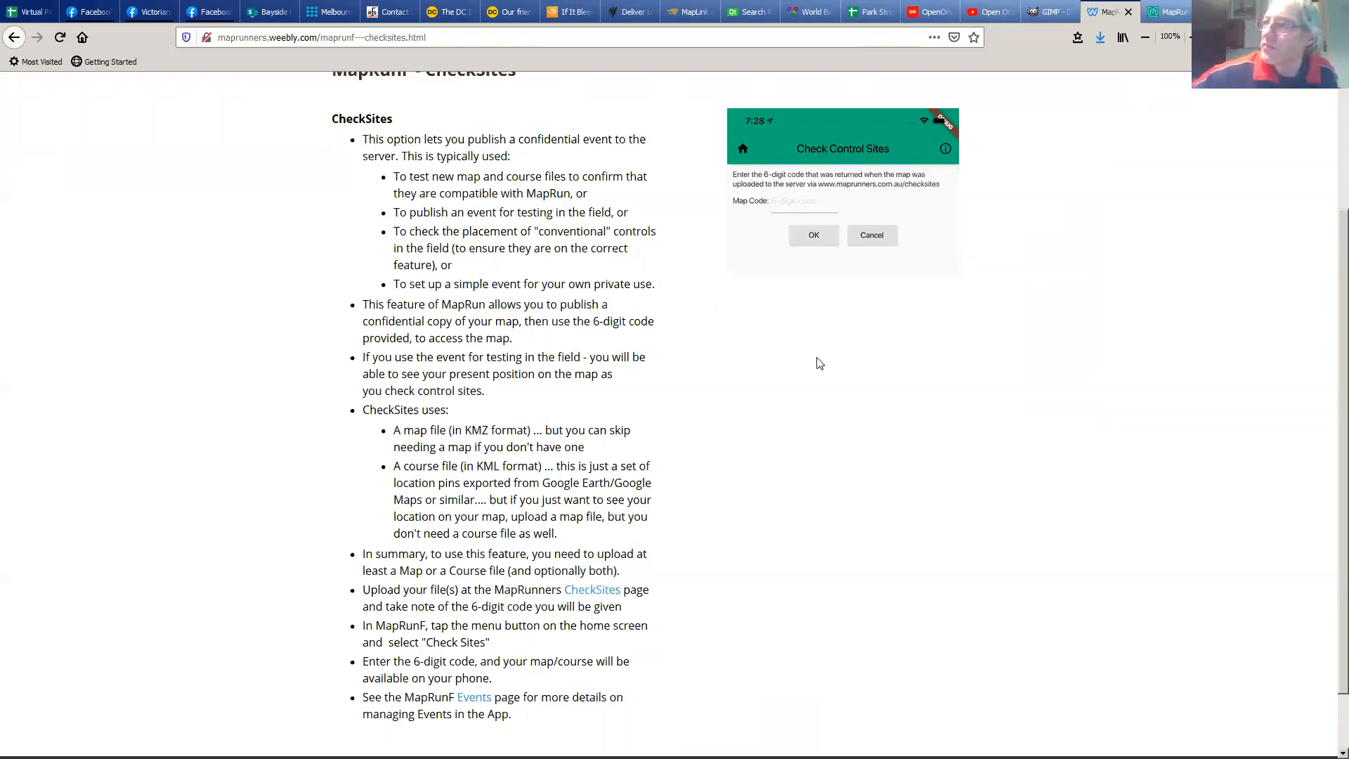
pyautogui.scroll(-2, 776, 346)
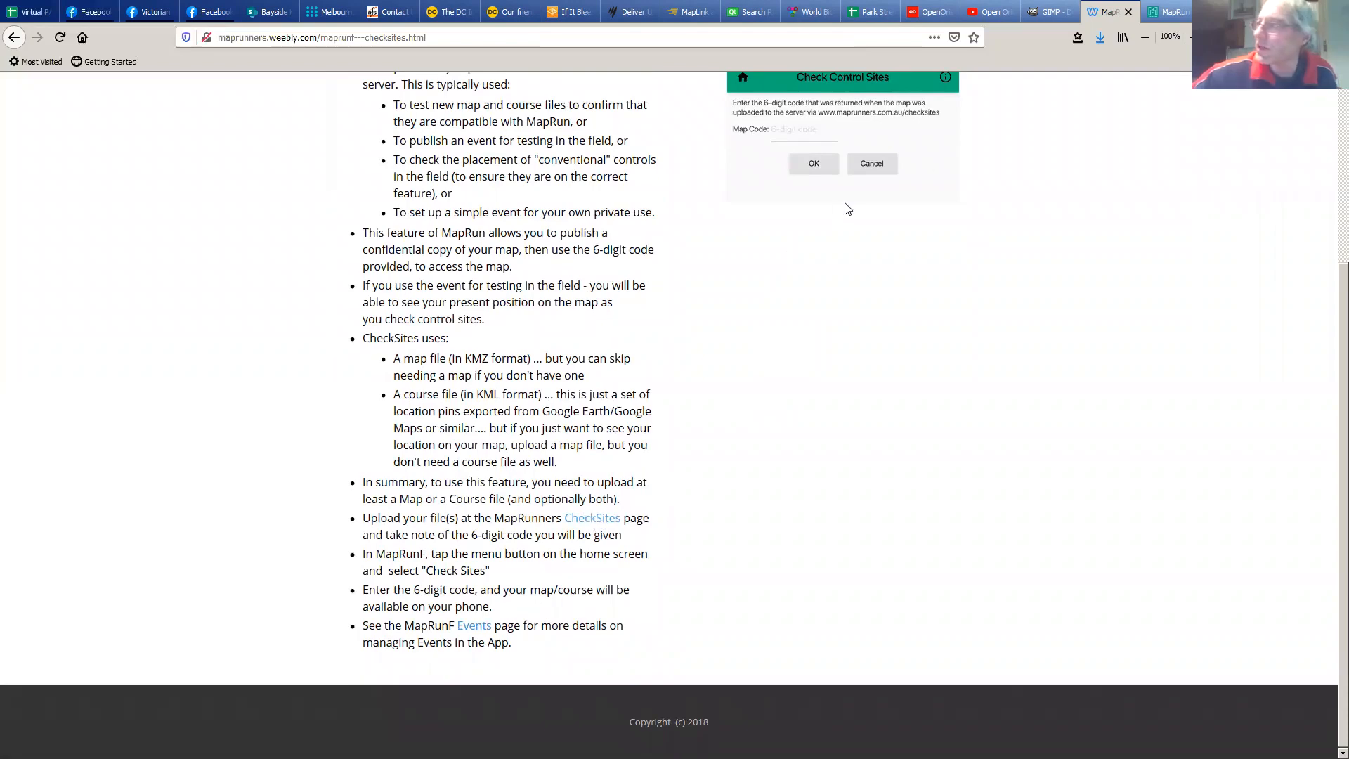
pyautogui.click(1170, 12)
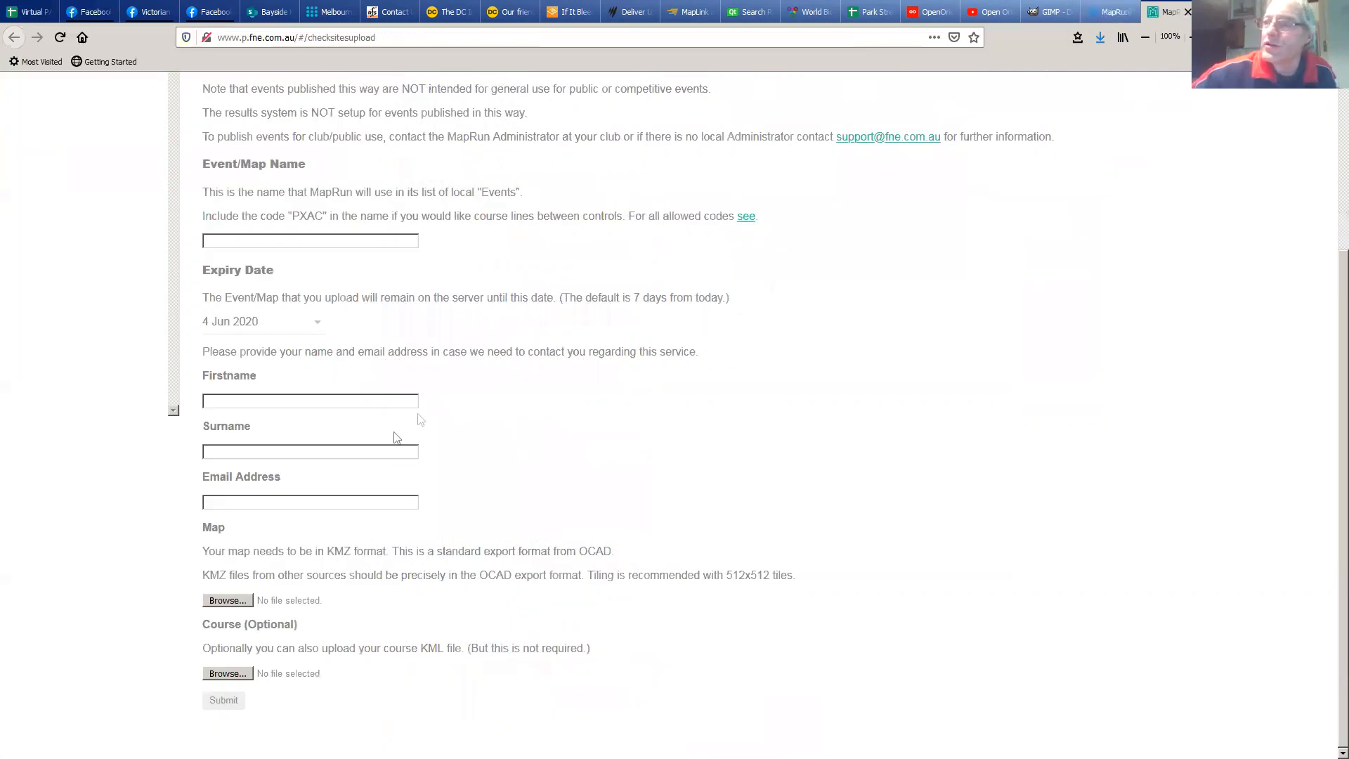